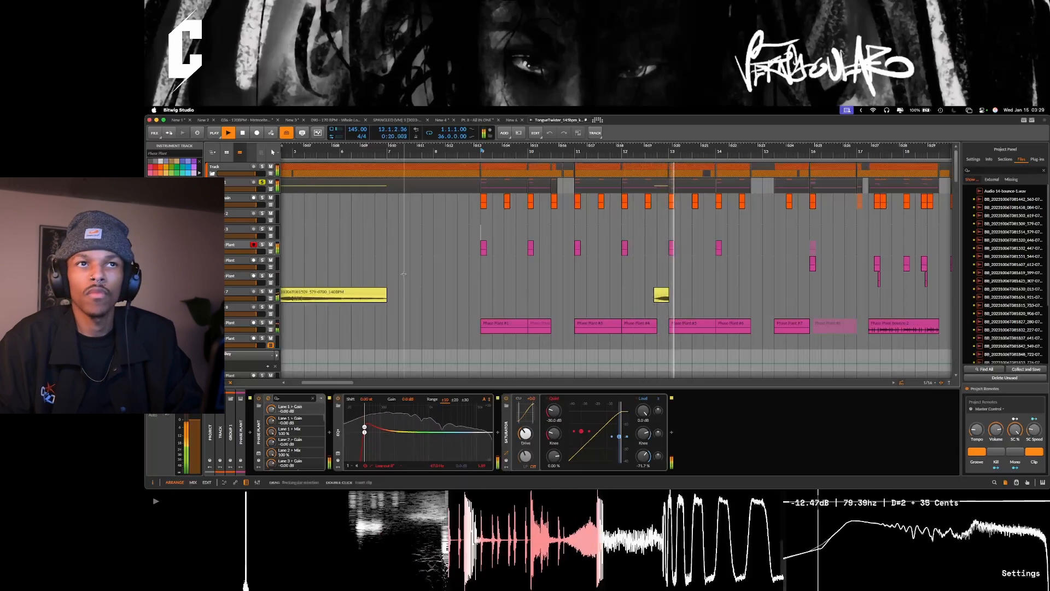
Step: Stop playback, select the short yellow audio clip before bar 13, and audition the two long yellow clips near the arrangement's start
scroll(463, 311, down, 5)
key(space)
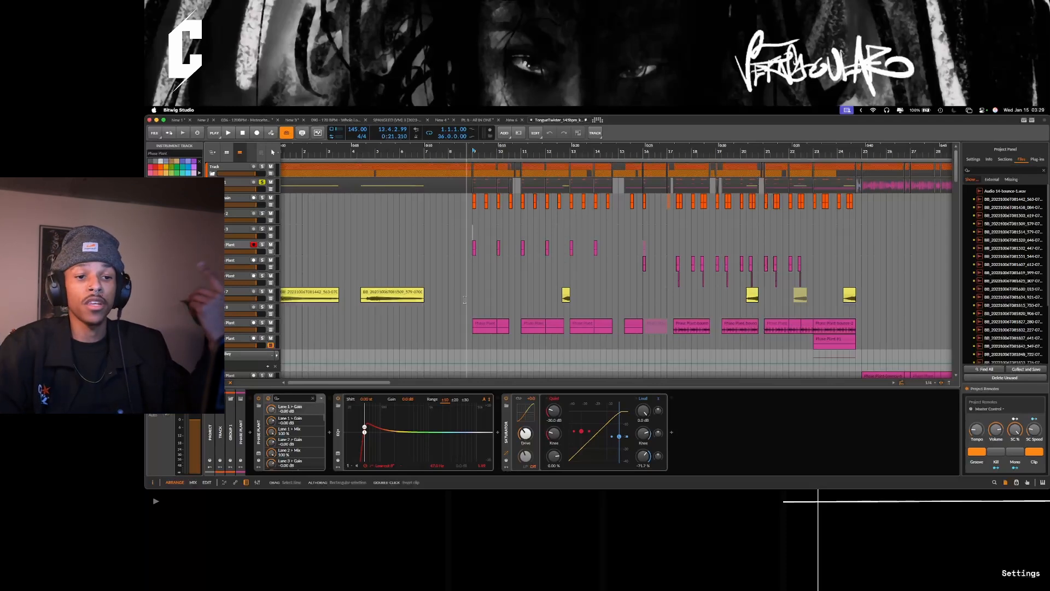
scroll(468, 299, up, 5)
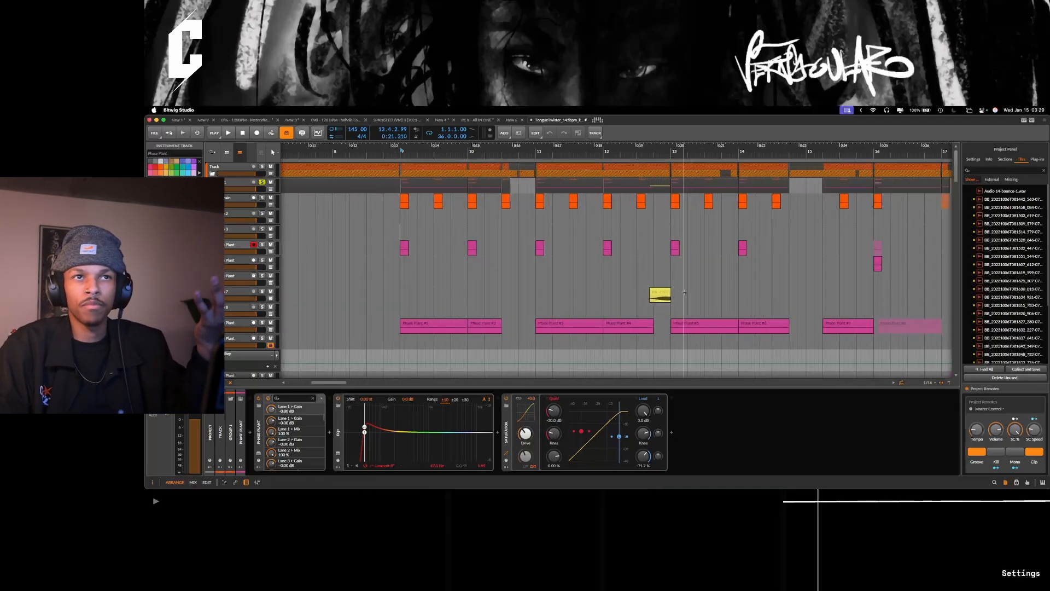
click(659, 296)
scroll(629, 298, down, 4)
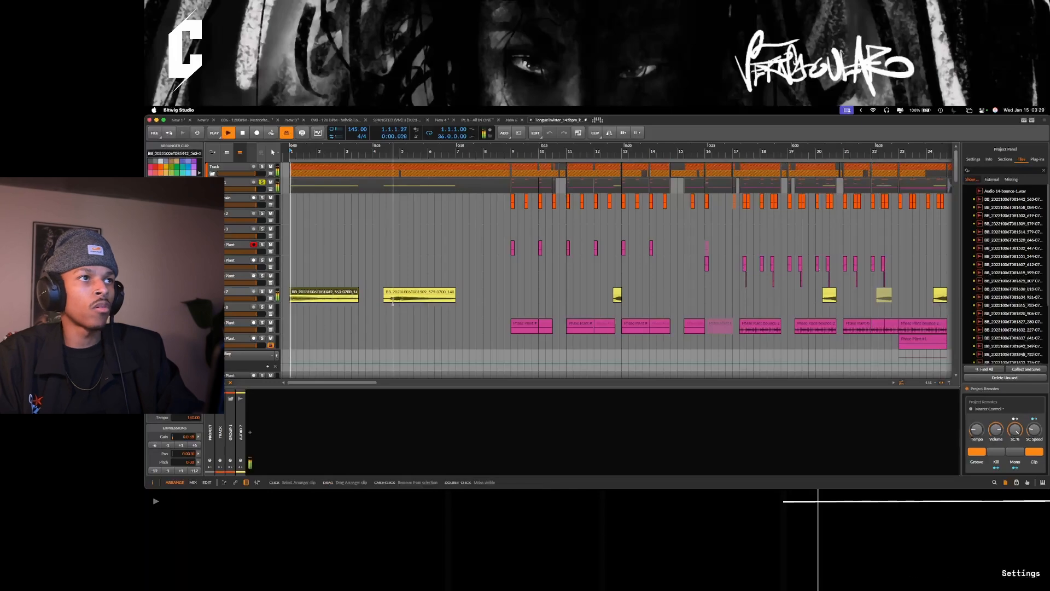
click(392, 298)
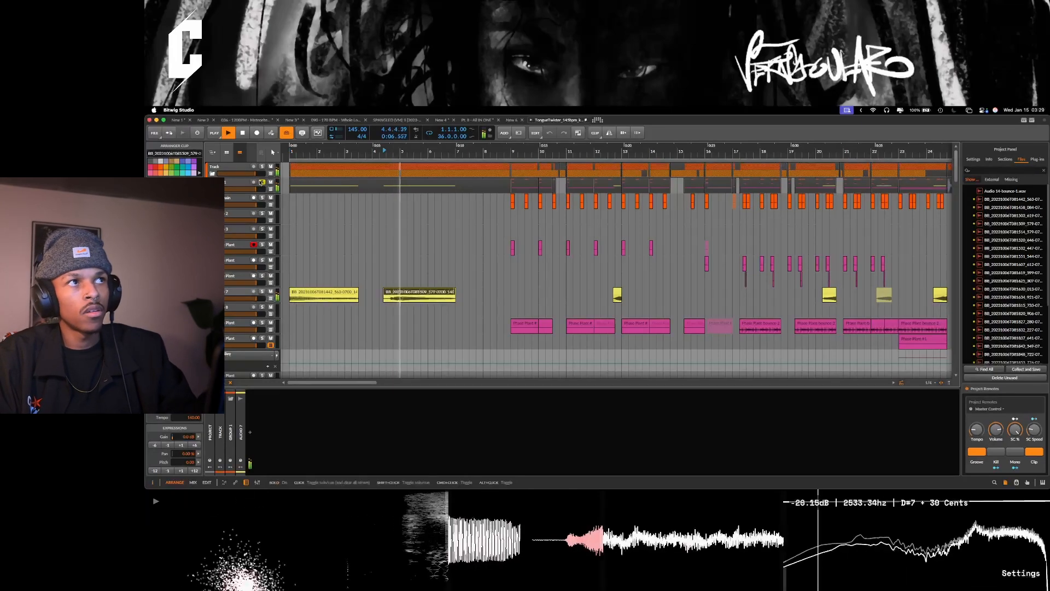
Step: Turn off the group track's solo and play both long yellow audio clips at the start with the full mix
click(261, 183)
key(space)
key(space)
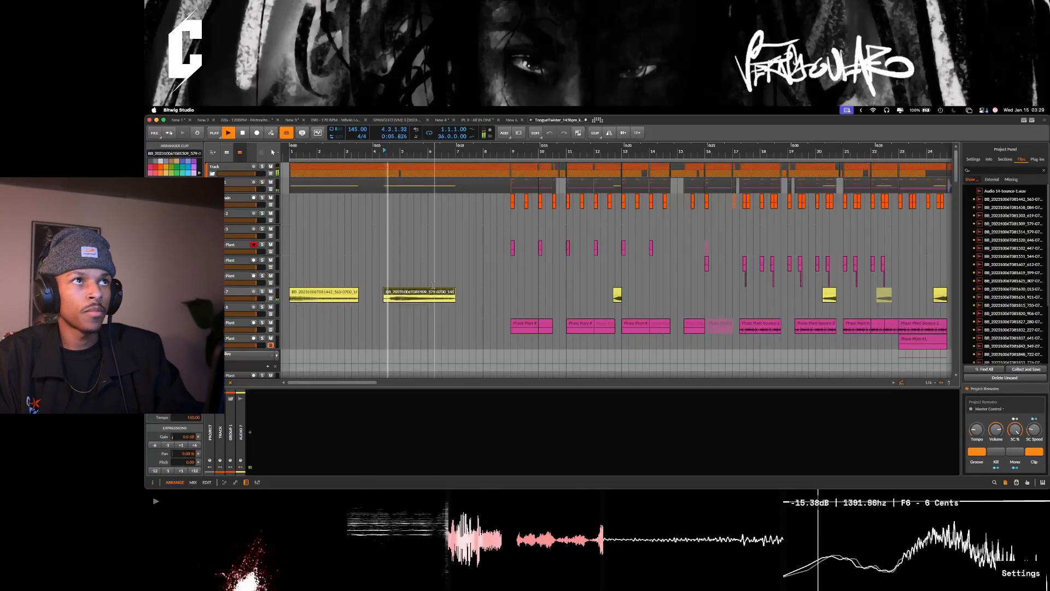
click(433, 284)
click(432, 292)
click(327, 294)
scroll(511, 285, down, 1)
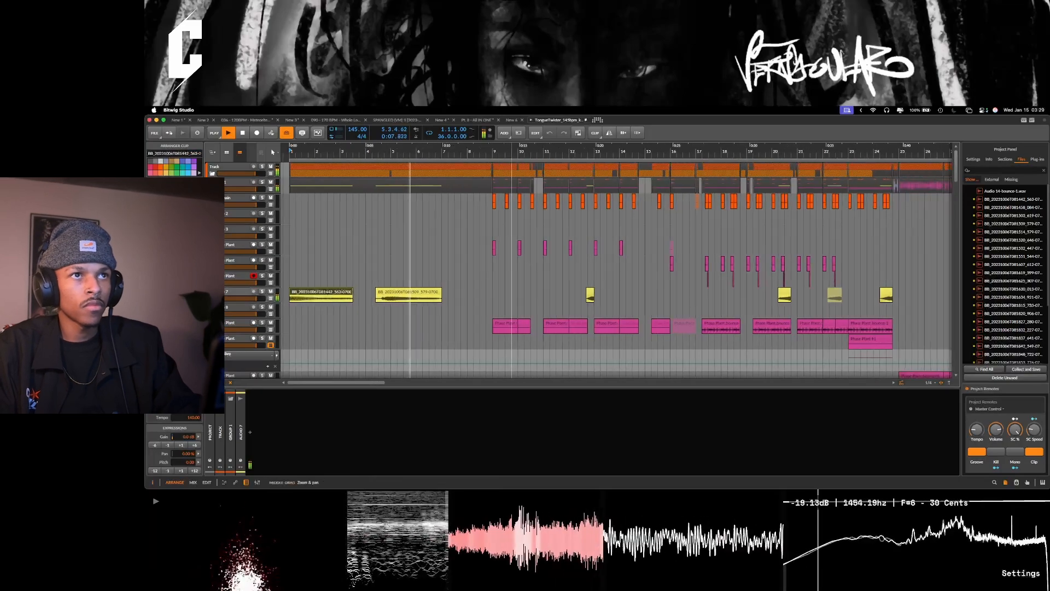
Step: Listen to the intro with all its tracks, play the section from bar 9, and stop playback
scroll(553, 399, down, 5)
scroll(447, 411, down, 1)
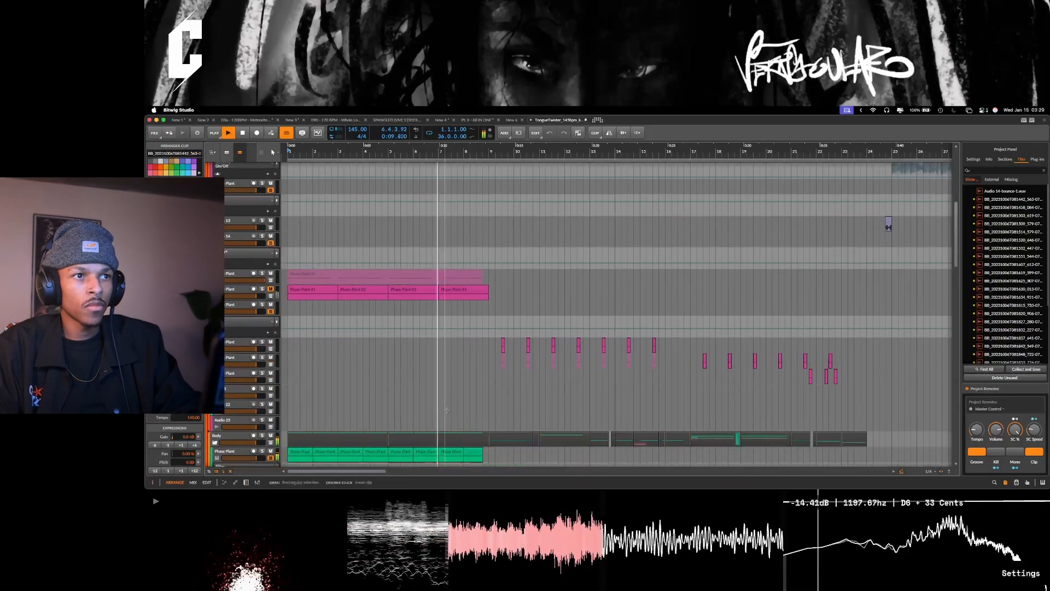
scroll(447, 410, down, 5)
scroll(487, 272, up, 10)
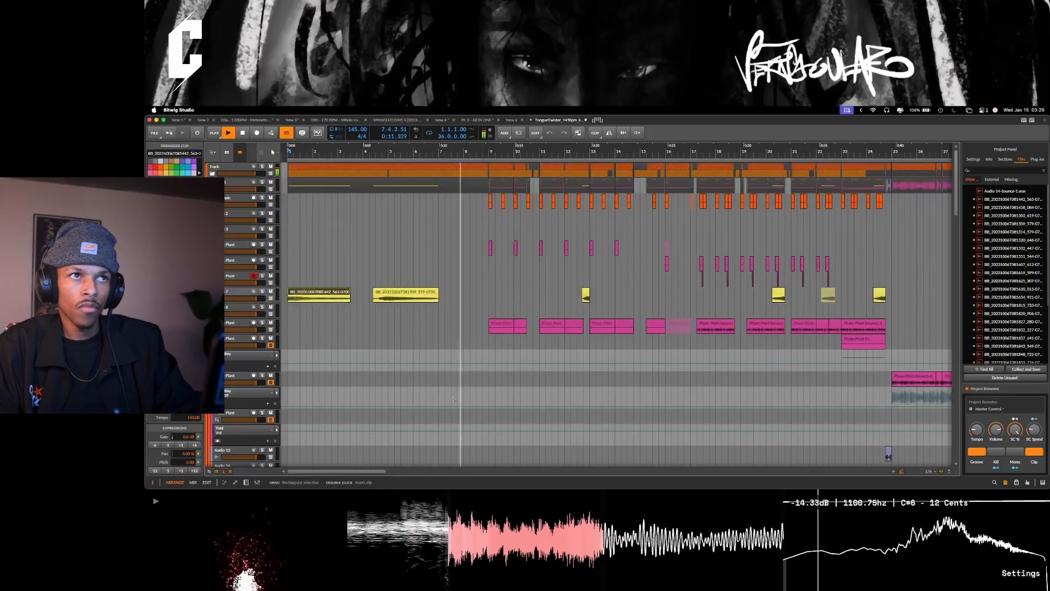
click(487, 272)
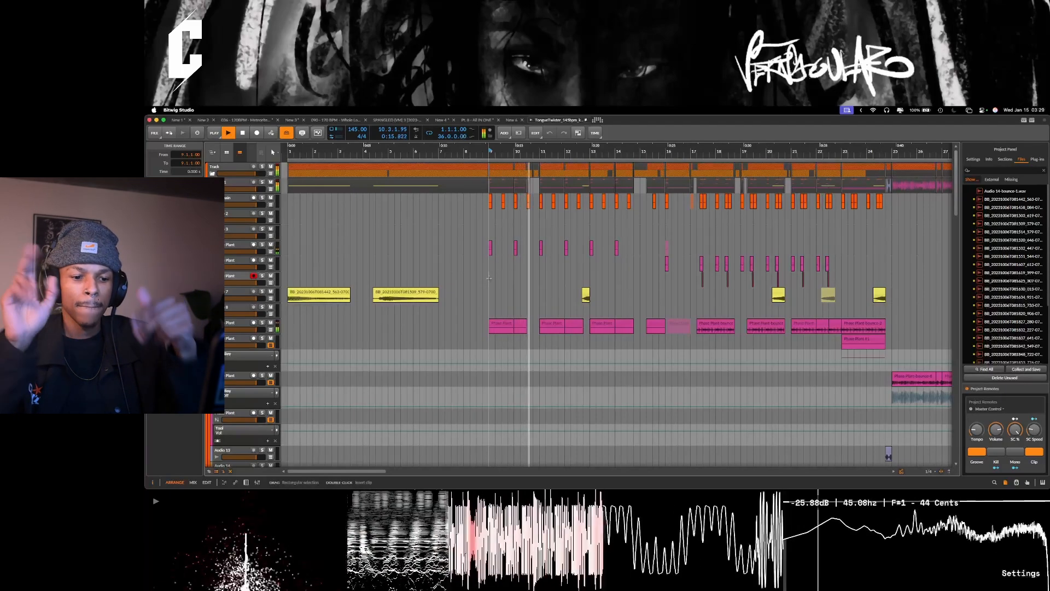
key(space)
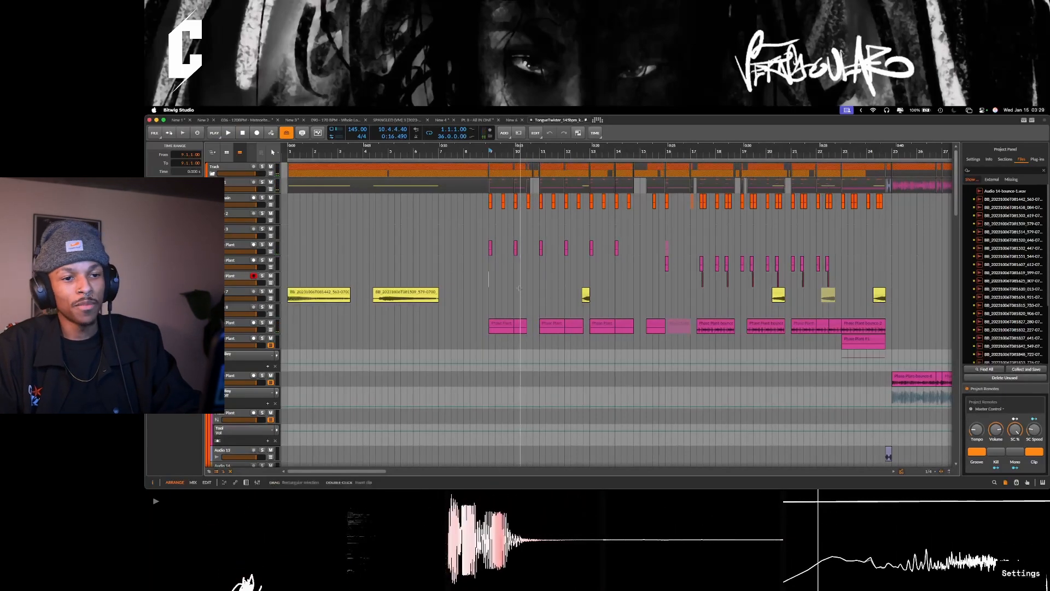
Step: Examine the clips and automation lanes of all tracks in the arrangement, down to the master track and back
scroll(518, 288, down, 10)
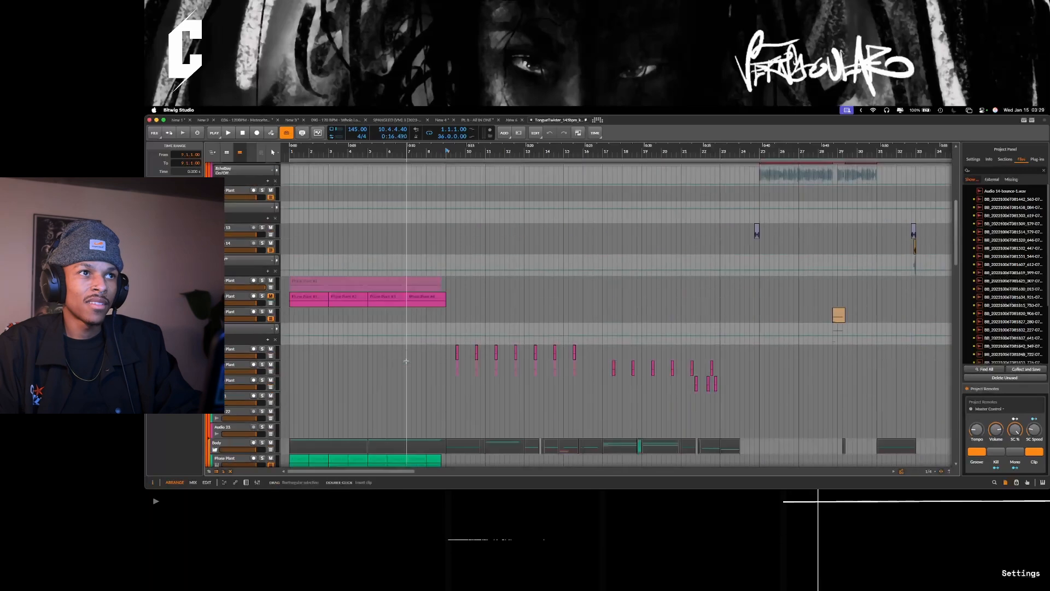
scroll(406, 360, down, 5)
scroll(406, 361, down, 8)
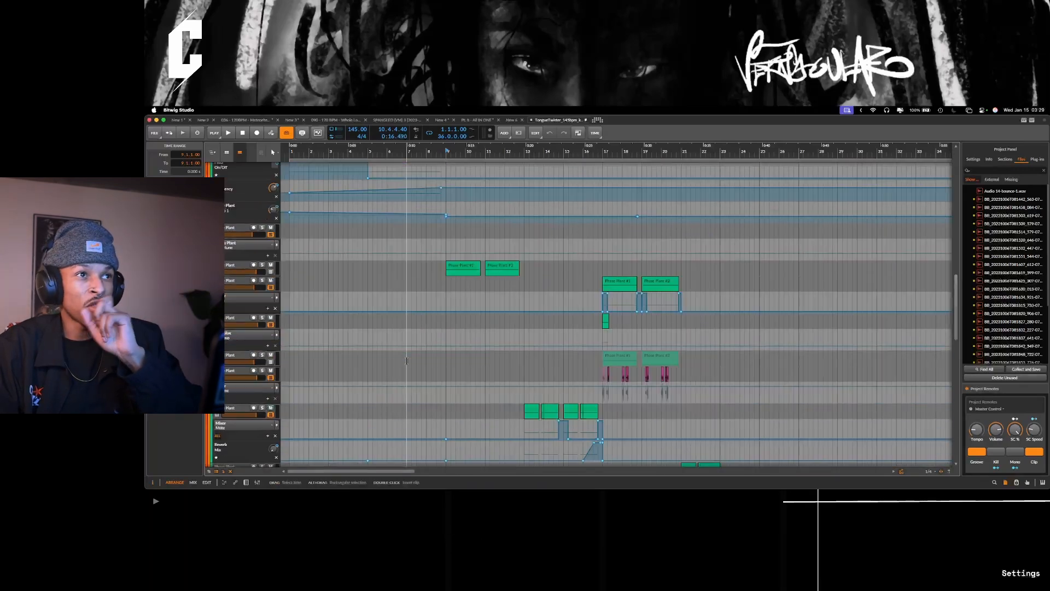
scroll(406, 361, up, 8)
scroll(407, 361, down, 7)
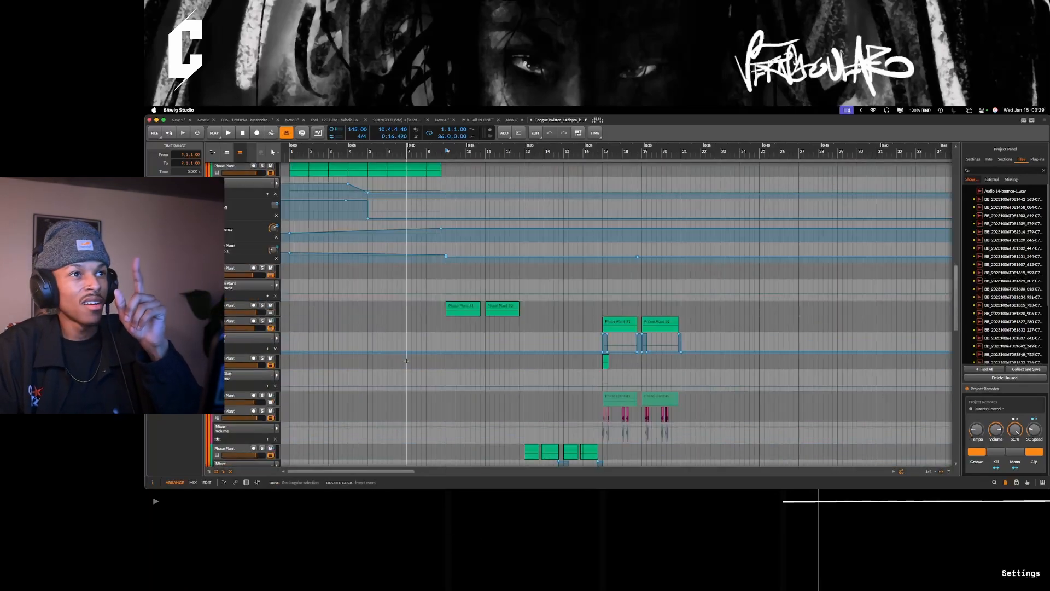
scroll(406, 360, up, 5)
scroll(443, 357, up, 13)
scroll(443, 357, down, 5)
scroll(446, 357, down, 20)
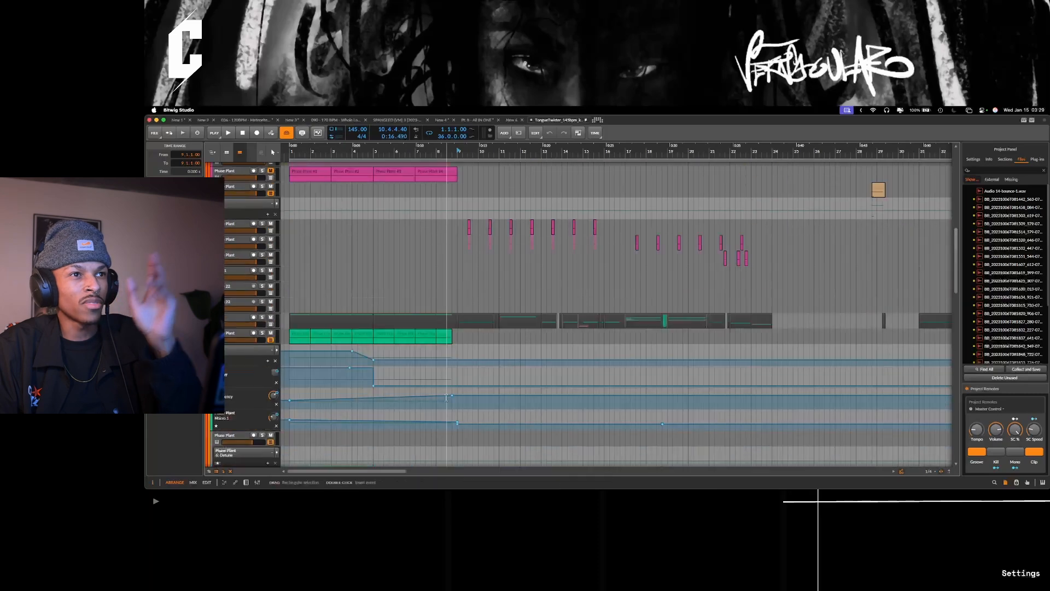
scroll(479, 369, up, 6)
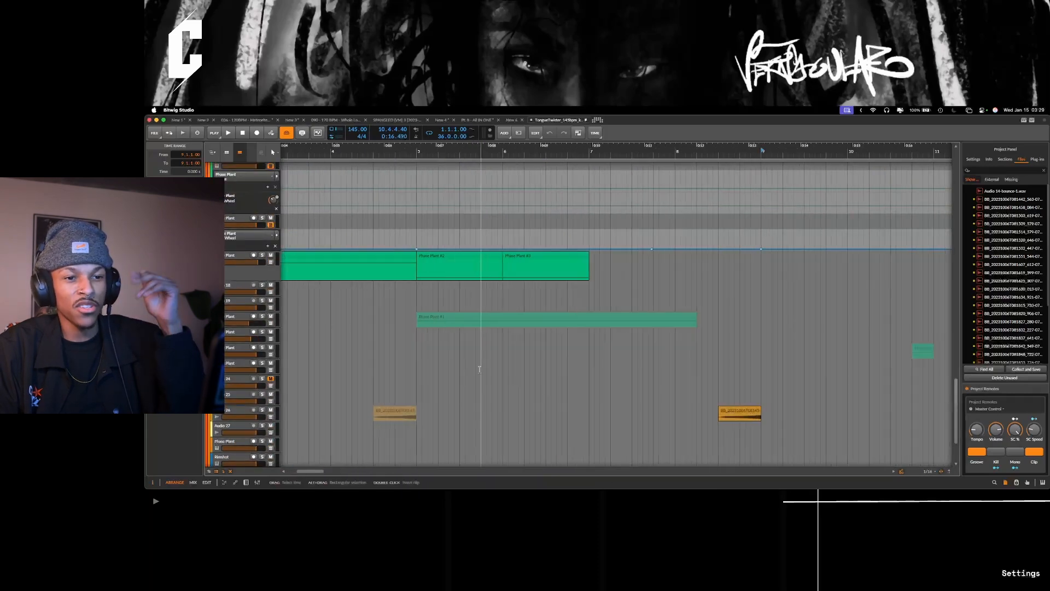
scroll(479, 369, up, 7)
scroll(480, 370, down, 6)
scroll(480, 369, up, 20)
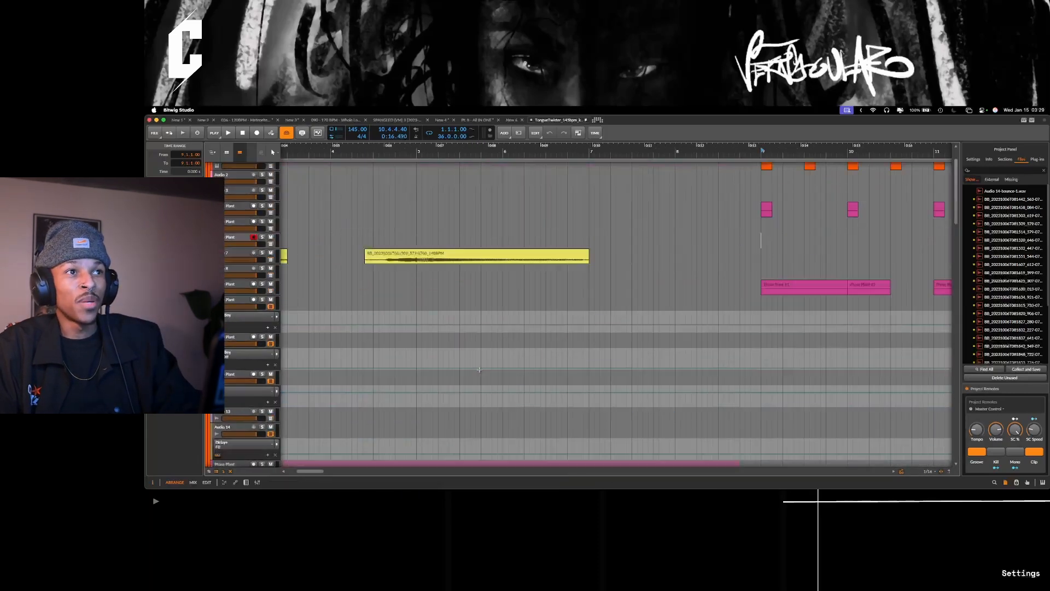
scroll(479, 370, down, 6)
scroll(479, 370, down, 6)
scroll(407, 256, down, 10)
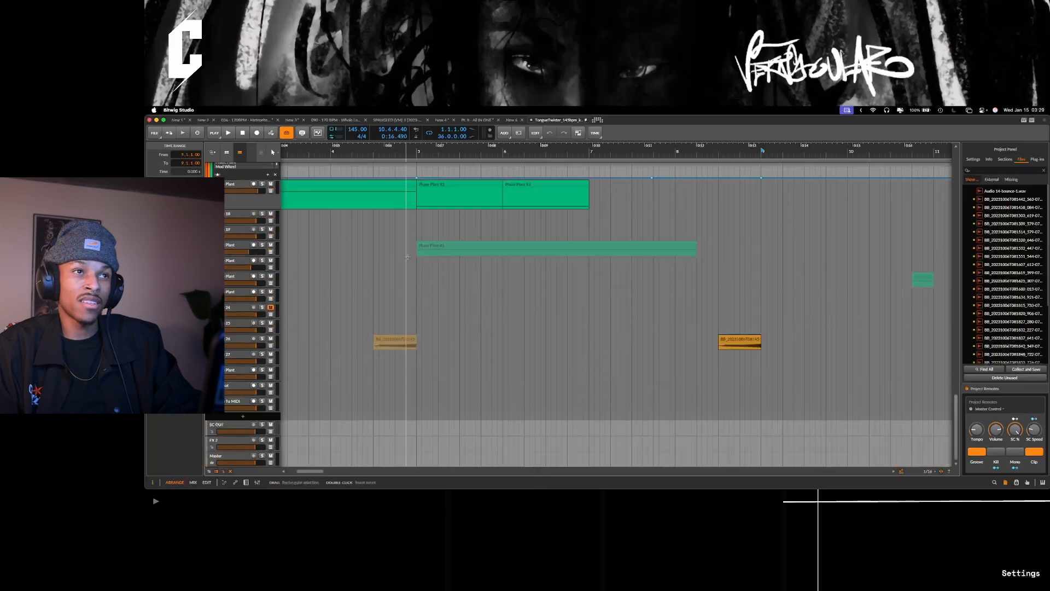
scroll(408, 257, up, 8)
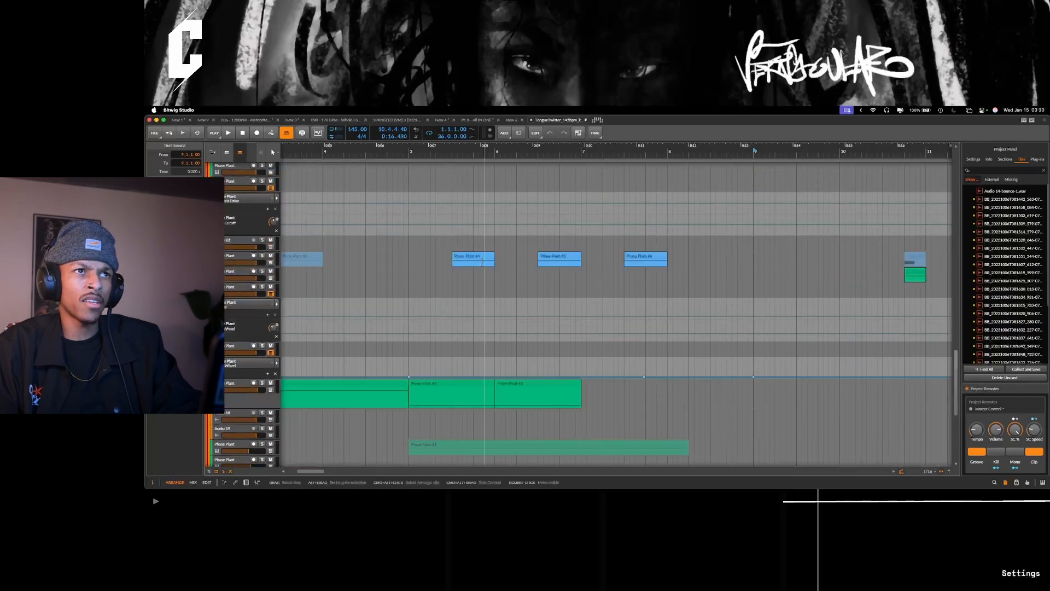
Step: Solo the track with the blue Phase Plant #4 clip, audition that clip, and show the track's device chain
click(481, 258)
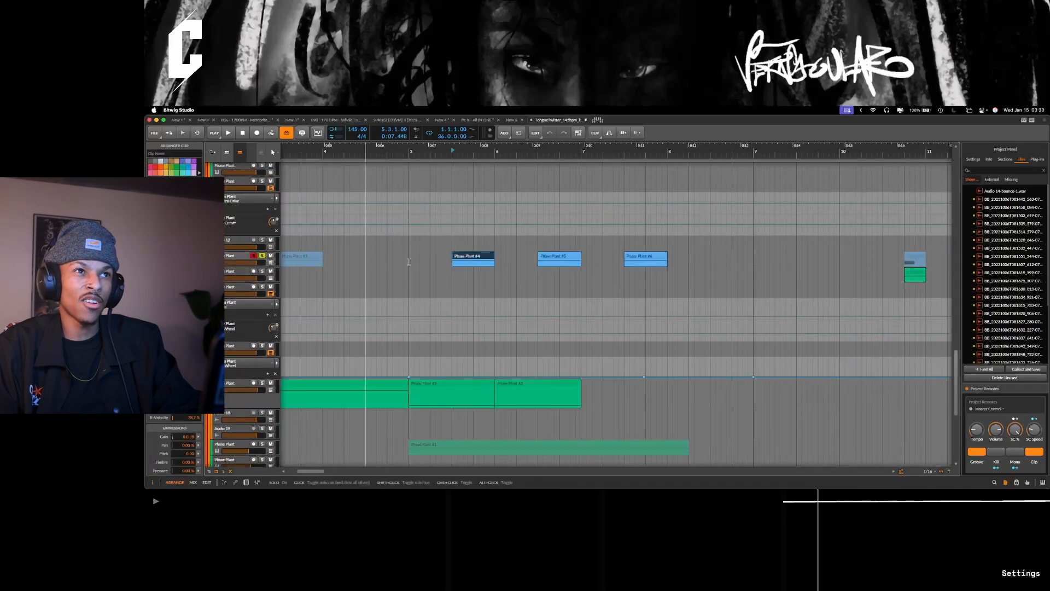
key(space)
key(space)
key(d)
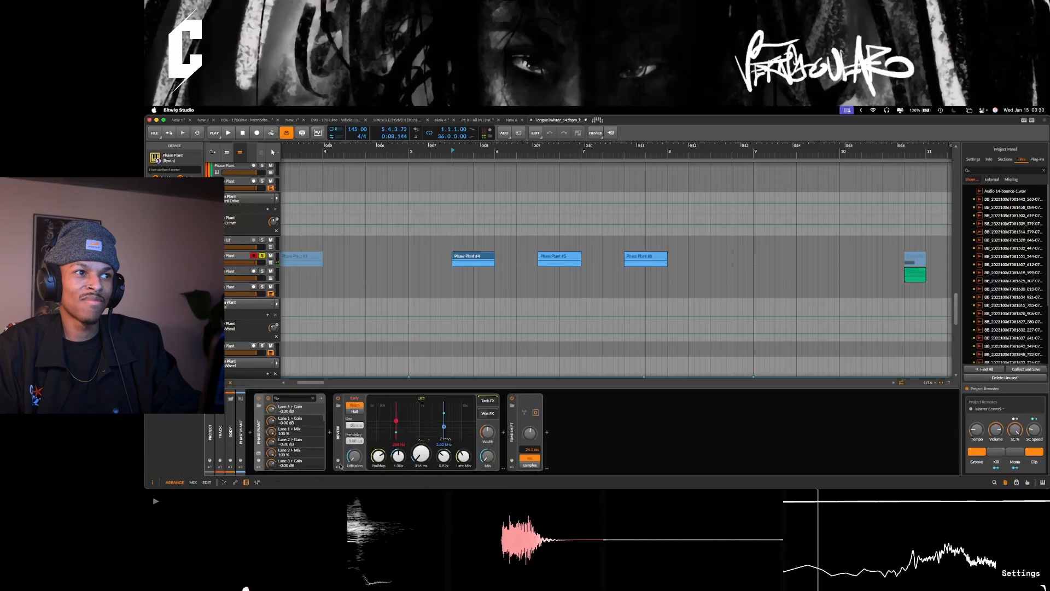
Step: Open the Phase Plant synth of the blue clips' track, examine its wavetable and filter settings during playback, and close it
click(260, 452)
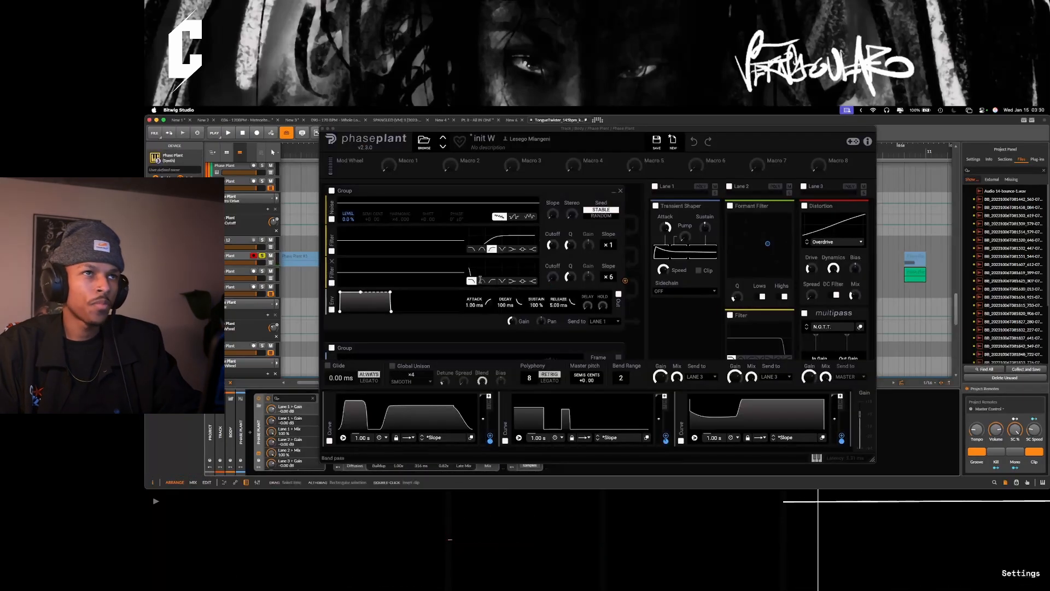
scroll(426, 318, down, 3)
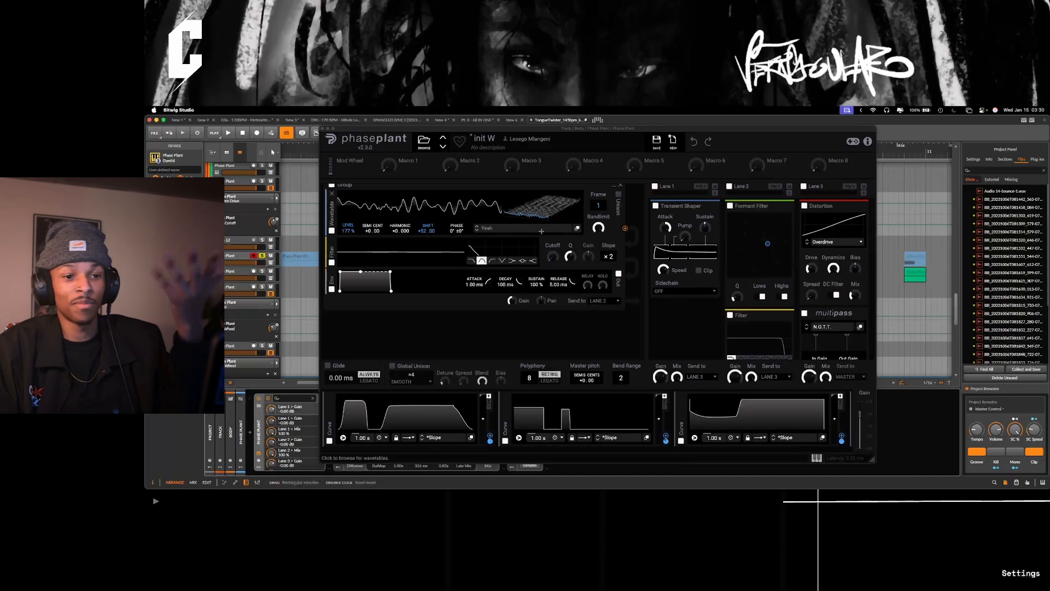
key(space)
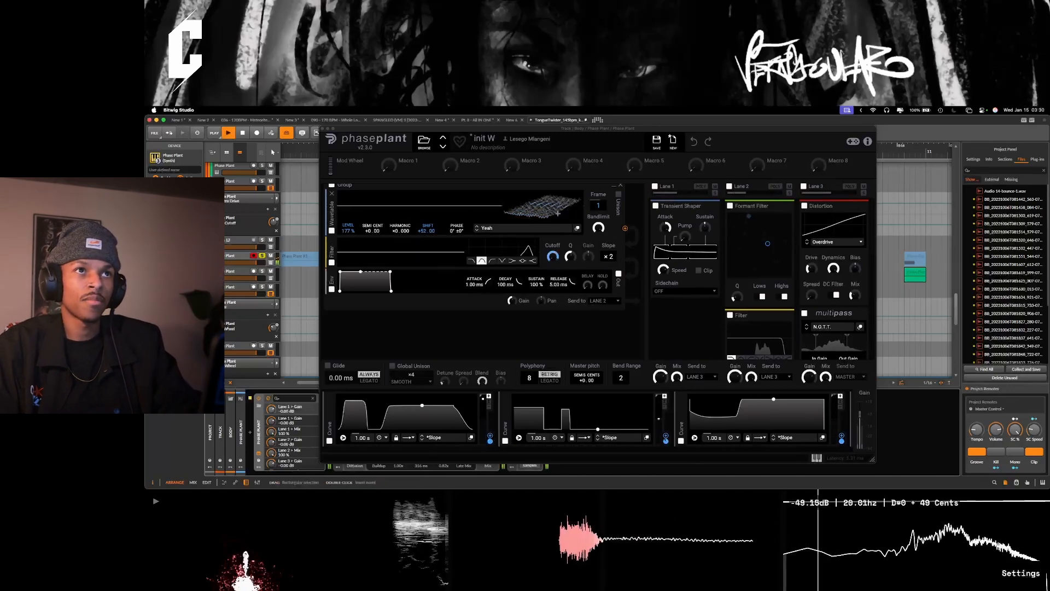
mouse_move(558, 214)
mouse_down()
mouse_move(558, 186)
mouse_move(558, 216)
mouse_up()
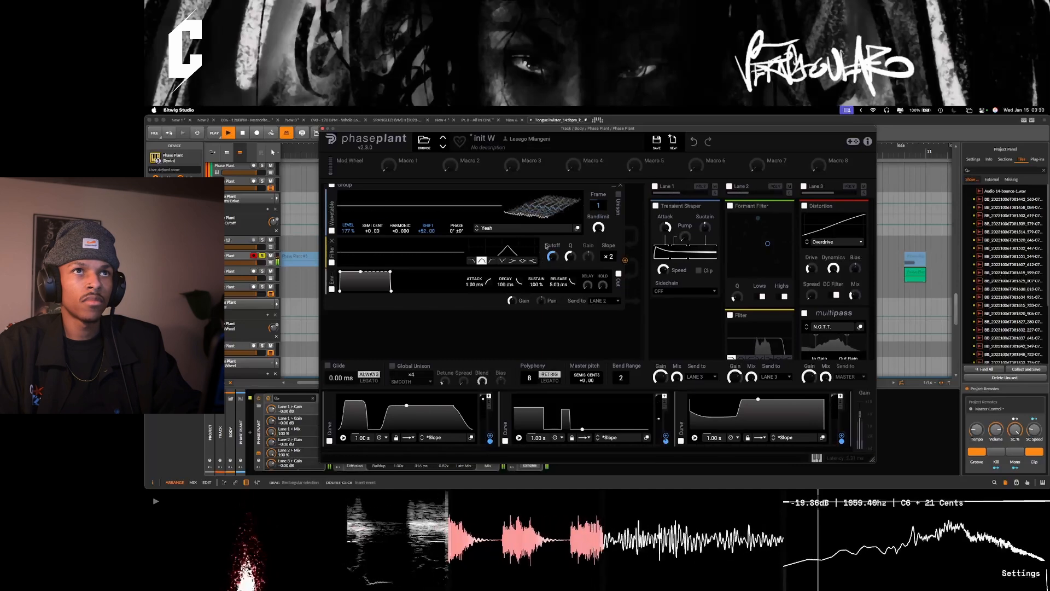
key(space)
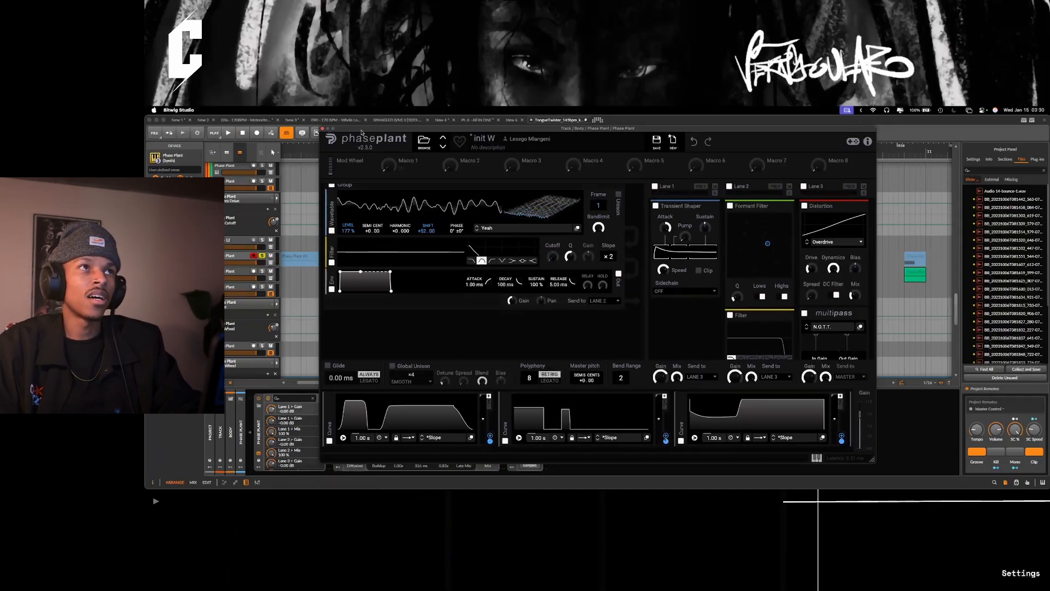
click(322, 129)
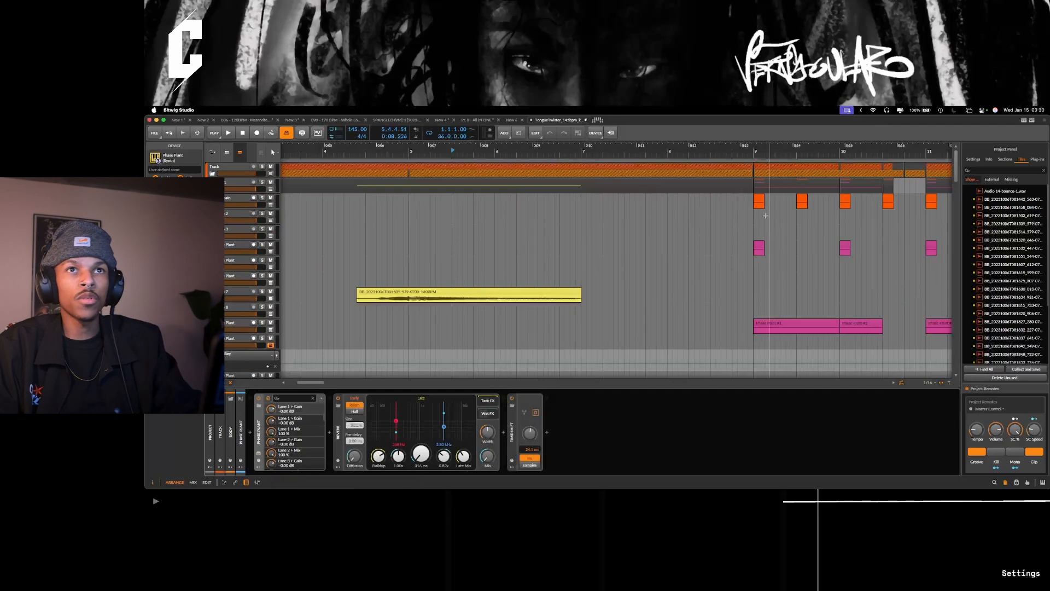
Step: Solo the track with the magenta Phase Plant #1 clip at bar 9, play it from there, and stop
click(488, 325)
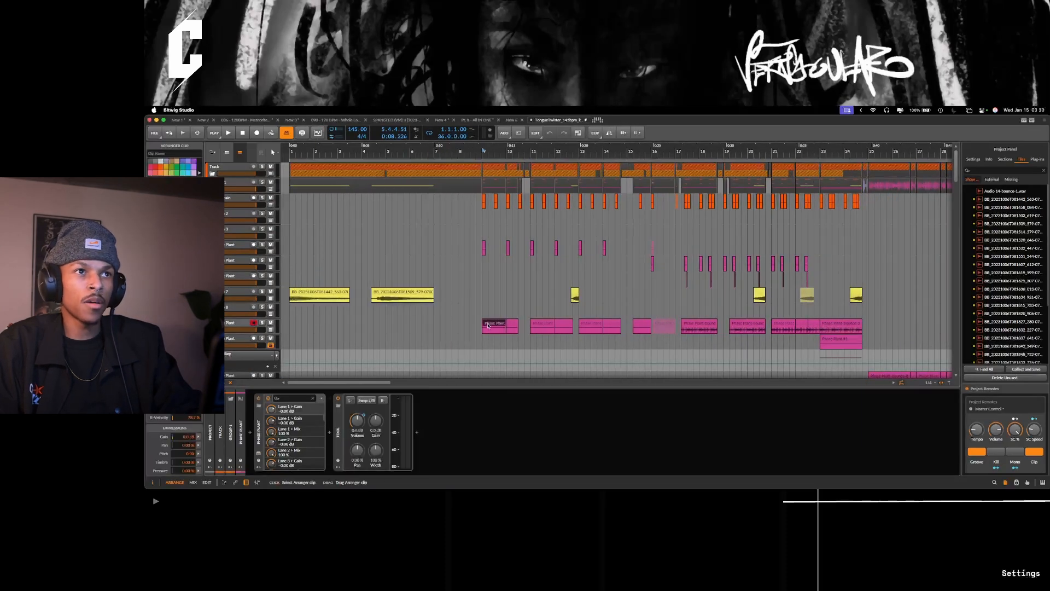
click(262, 322)
click(231, 322)
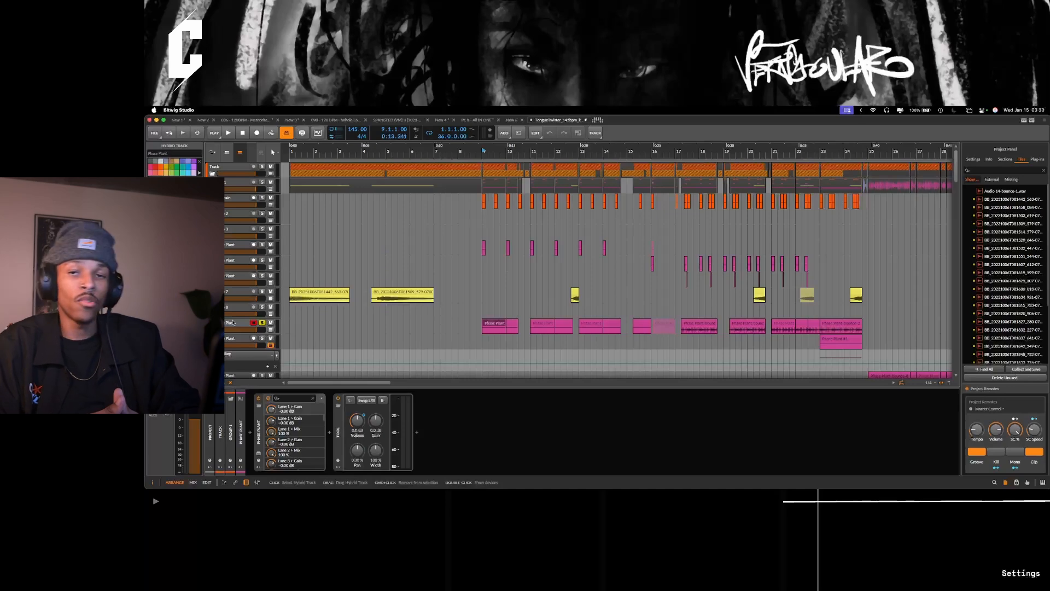
key(space)
scroll(482, 307, up, 3)
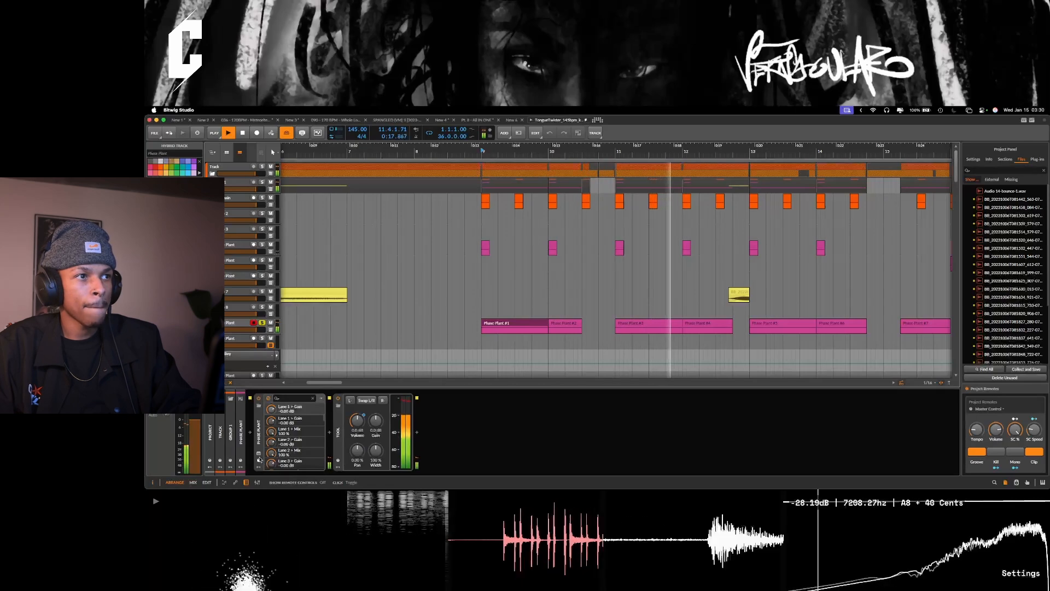
key(space)
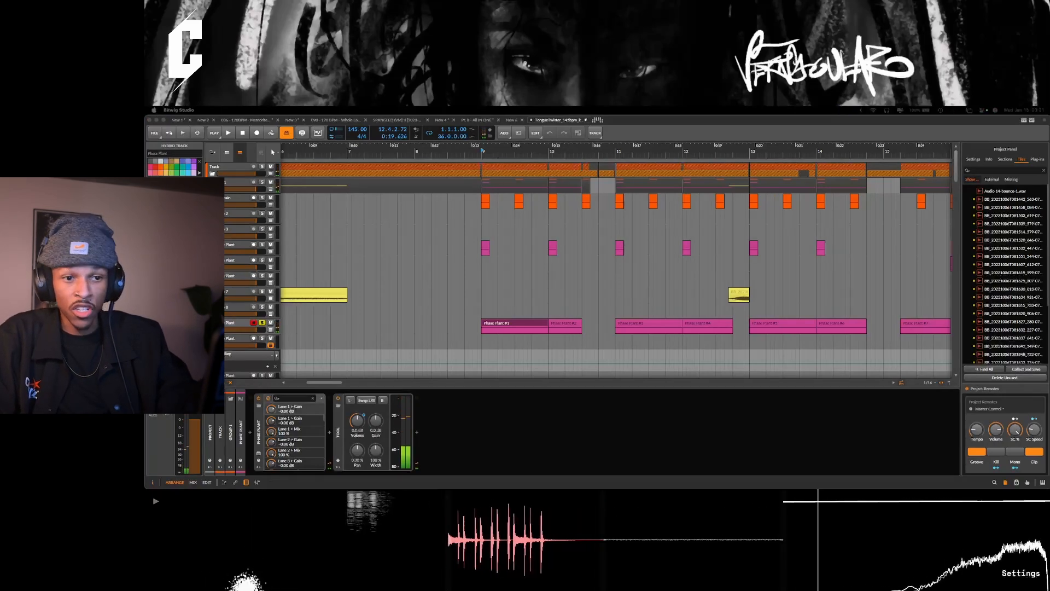
Step: Inspect the soloed track's Phase Plant during playback, expanding its 4/16 Curve modulator, and toggle off the track's solo
click(236, 322)
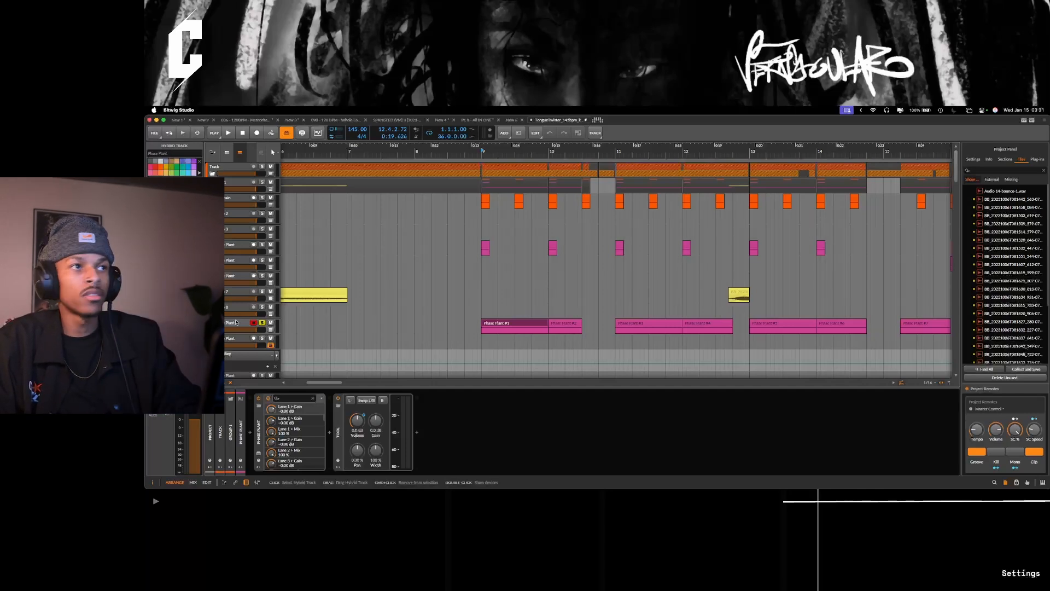
click(259, 454)
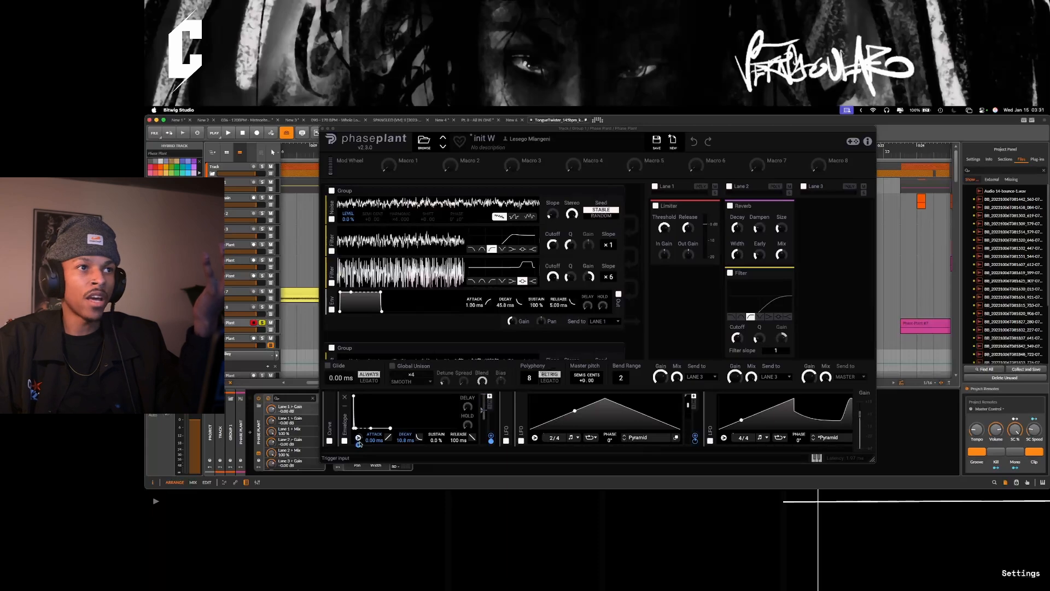
key(space)
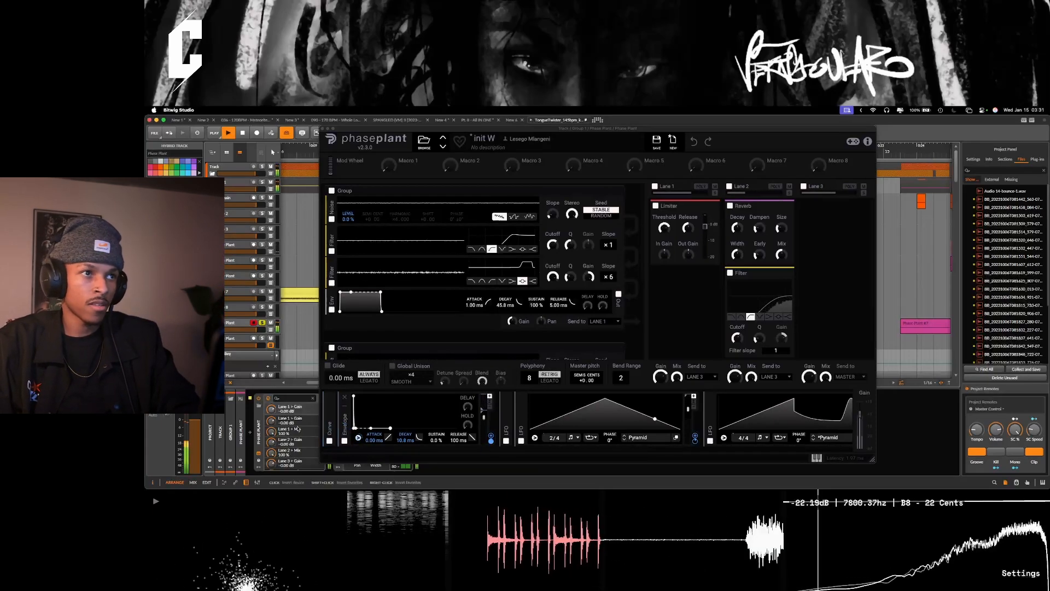
click(330, 409)
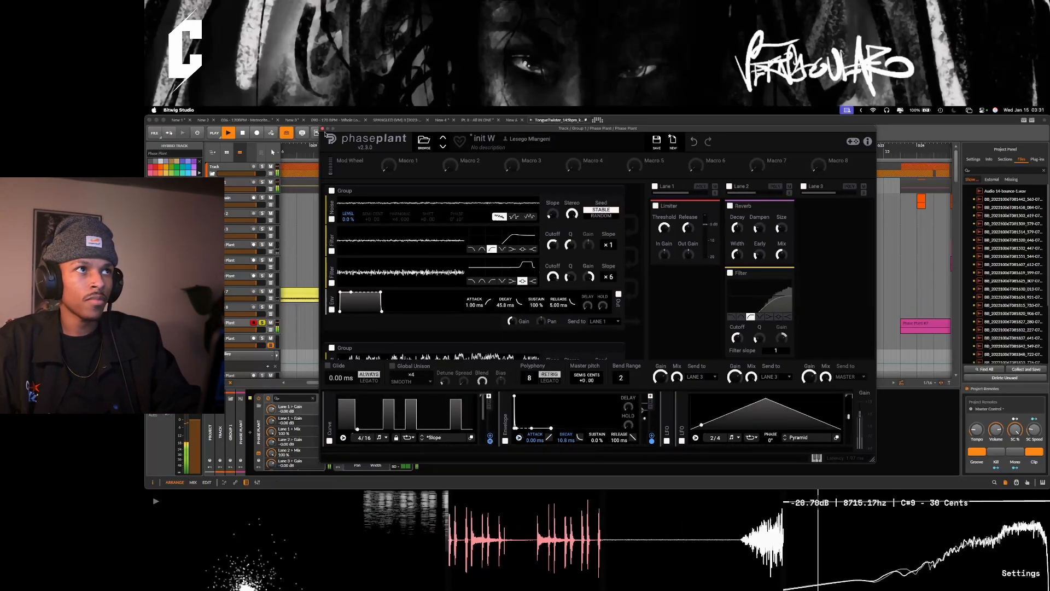
click(262, 322)
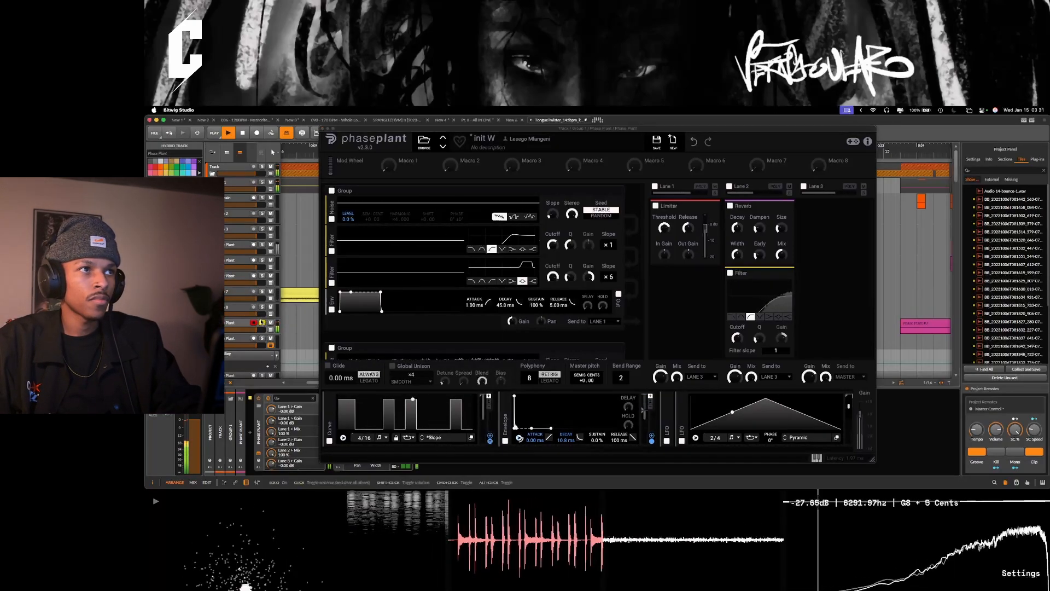
Step: Close the Phase Plant window and examine the magenta clips up to bar 23 in the arrangement during playback, stopping it at the end
click(322, 128)
scroll(593, 200, down, 10)
scroll(580, 201, up, 3)
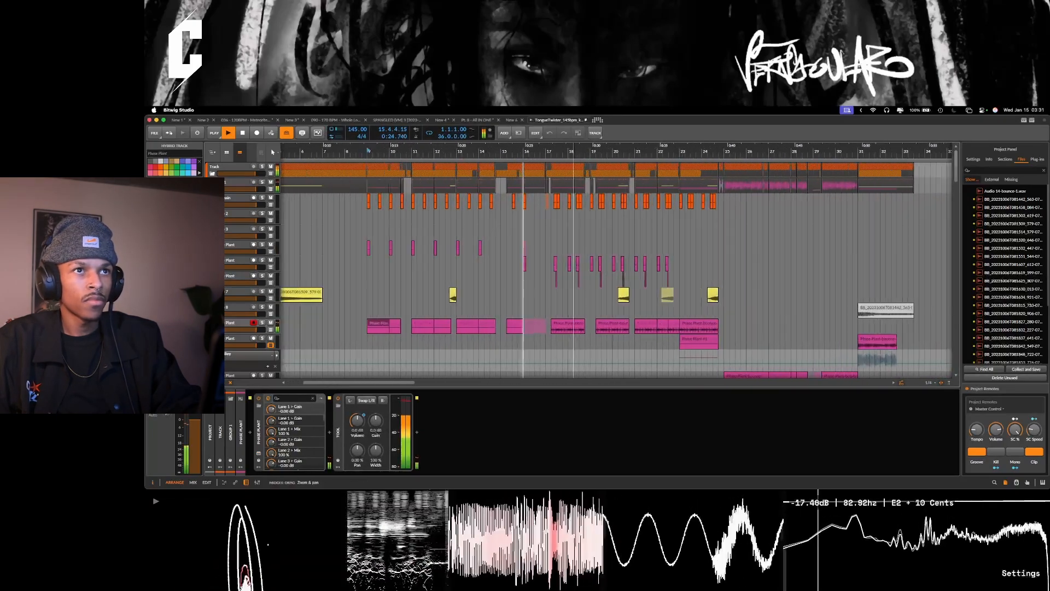
scroll(580, 200, down, 2)
scroll(602, 246, up, 3)
click(593, 249)
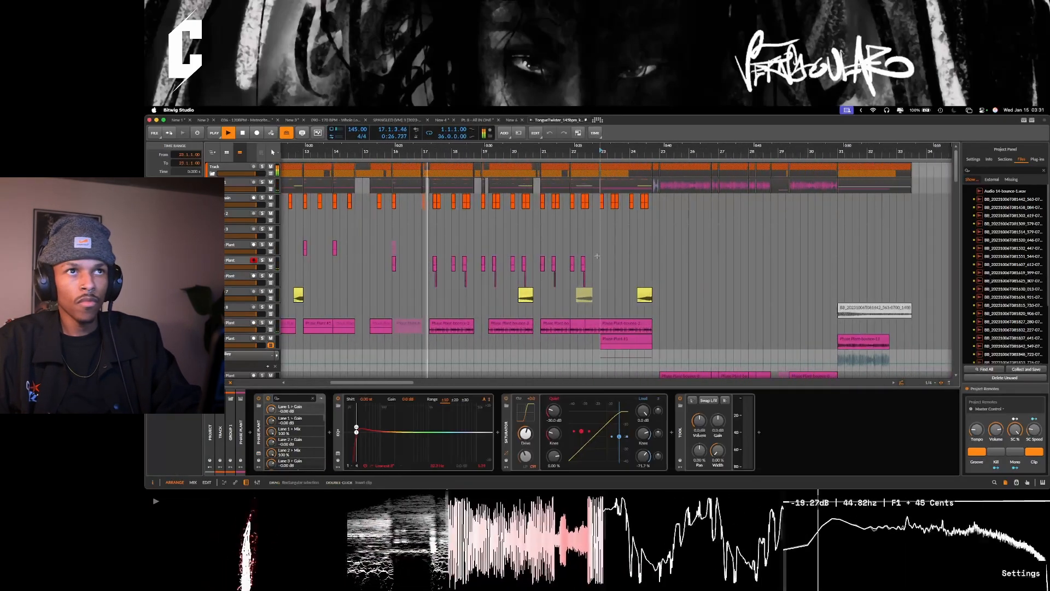
click(602, 261)
scroll(646, 262, down, 3)
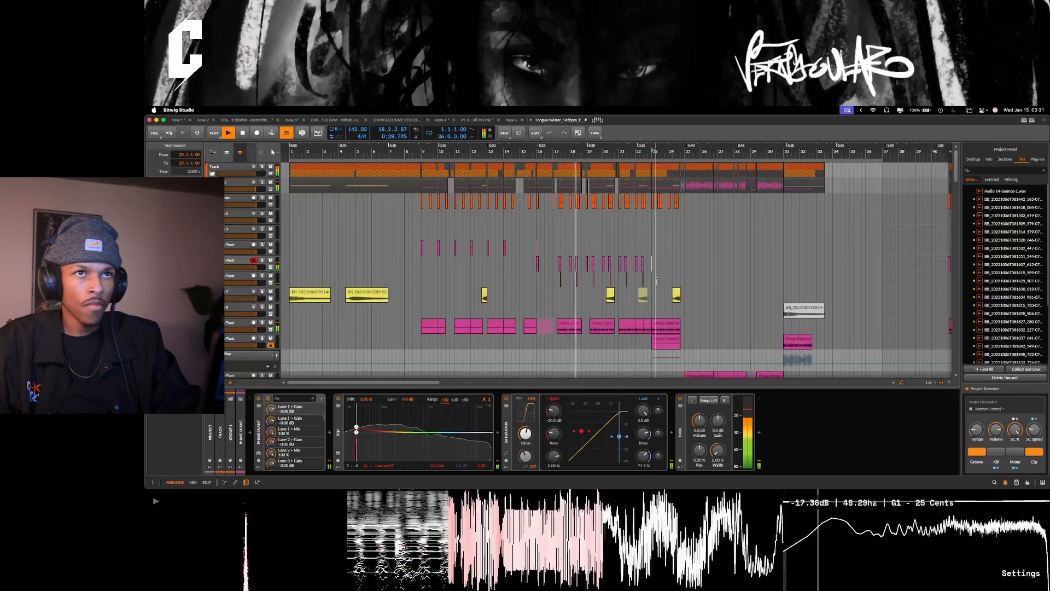
scroll(656, 273, down, 1)
key(space)
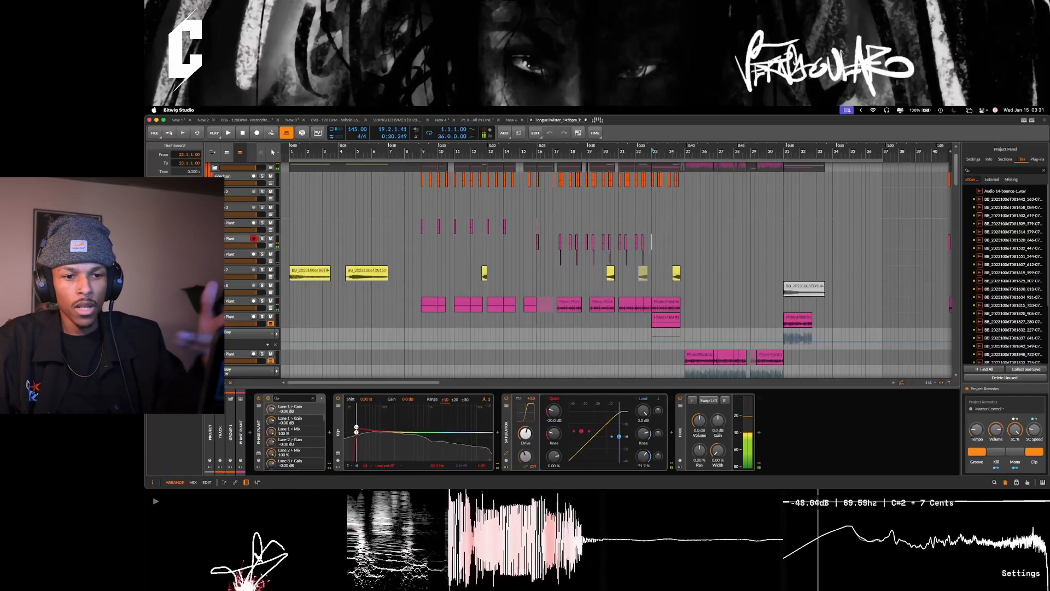
Step: Move the play position to bar 16 on the yellow clips' audio track and look over the remaining magenta tracks
click(421, 275)
click(538, 277)
scroll(543, 276, up, 3)
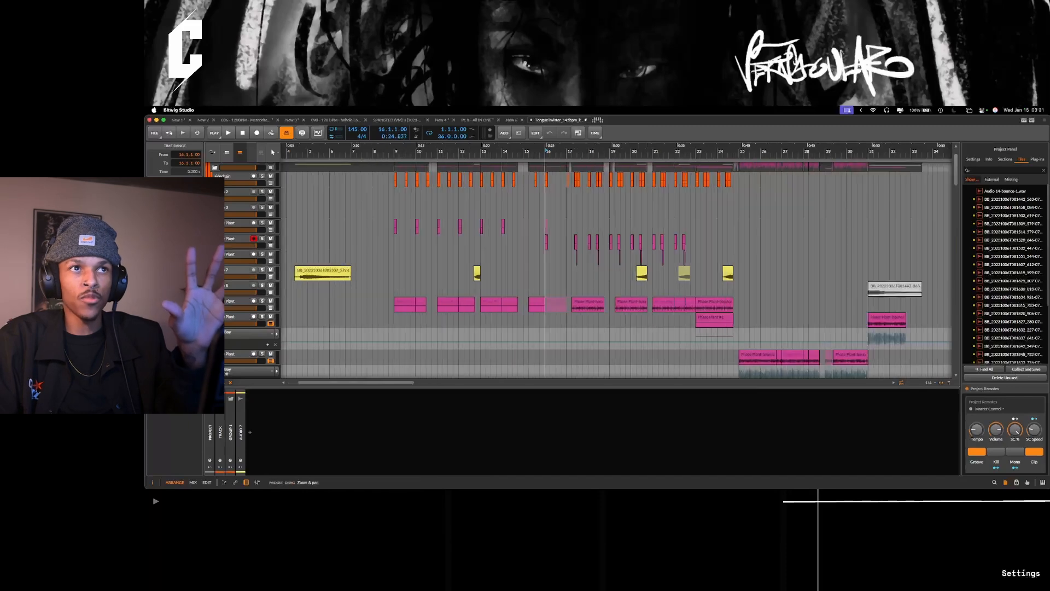
scroll(572, 276, down, 5)
scroll(575, 276, up, 5)
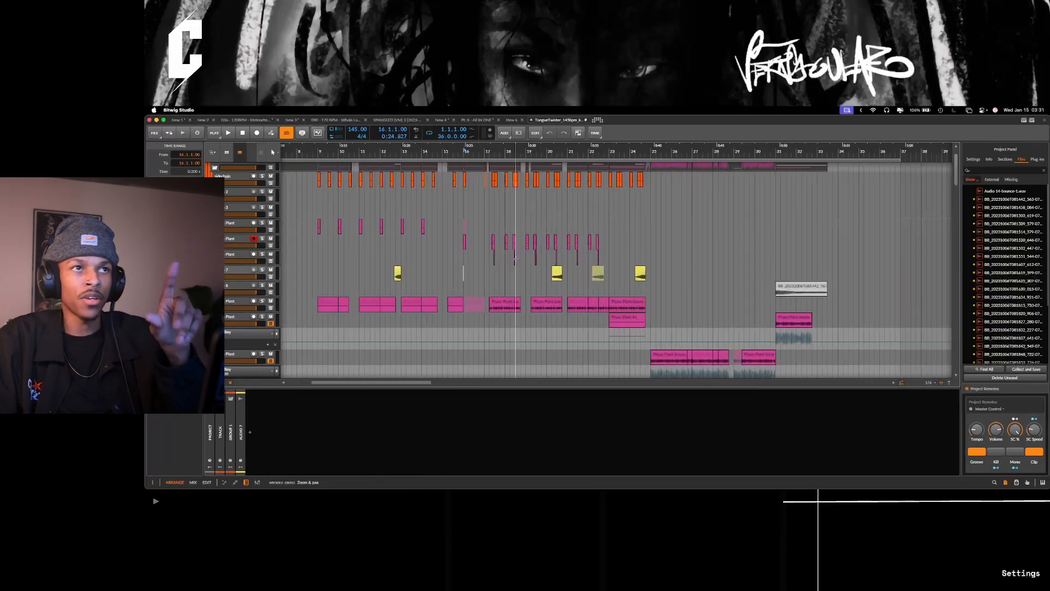
scroll(493, 238, down, 10)
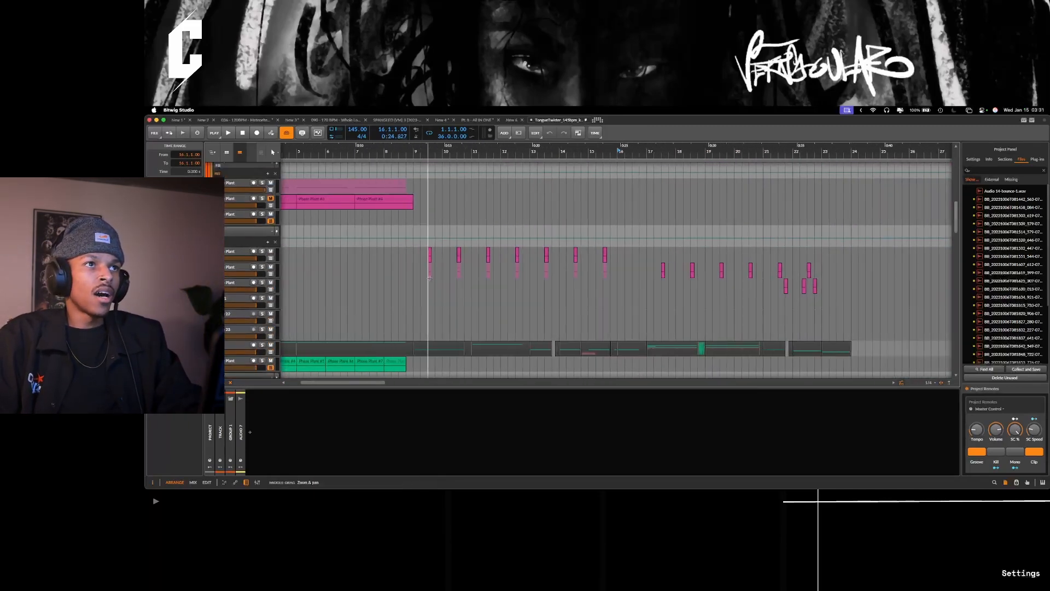
Step: Collapse the group of magenta Phase Plant tracks, and select and solo the first green clip in bar 9 of the Body group
scroll(393, 263, up, 5)
click(214, 189)
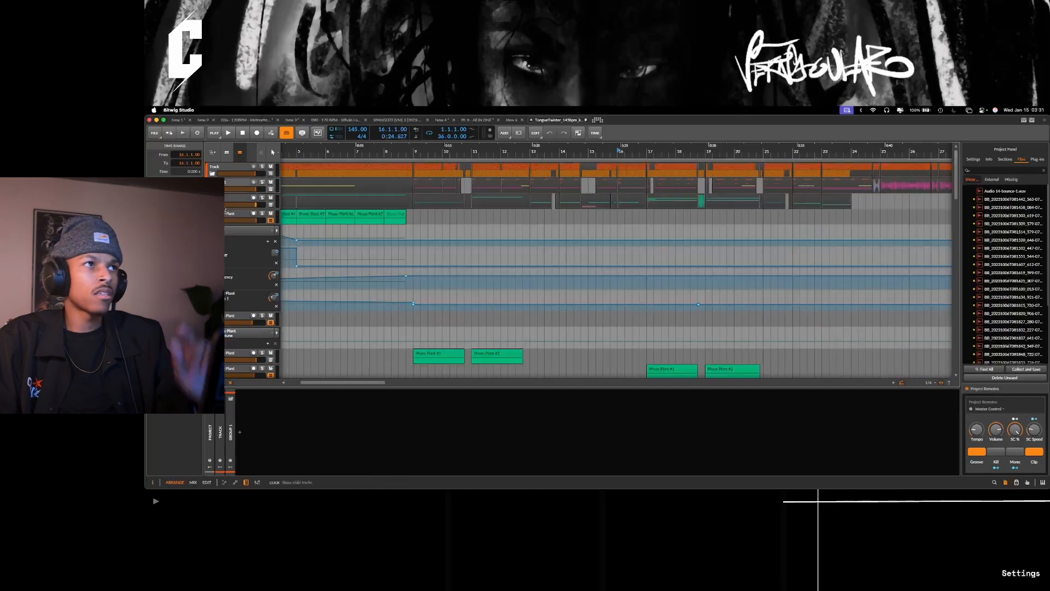
scroll(434, 236, down, 5)
scroll(417, 234, down, 3)
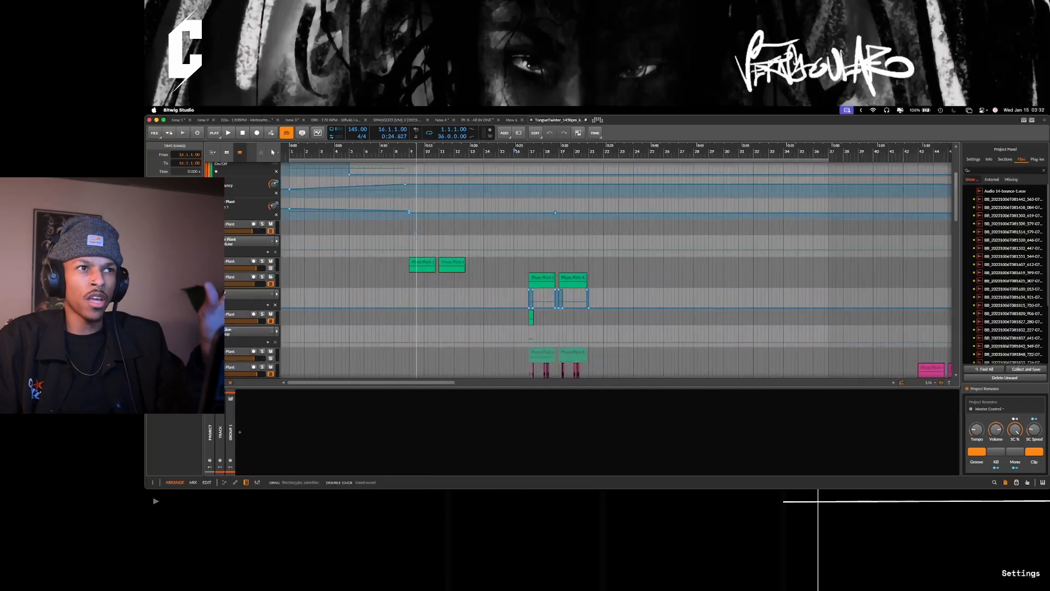
click(425, 264)
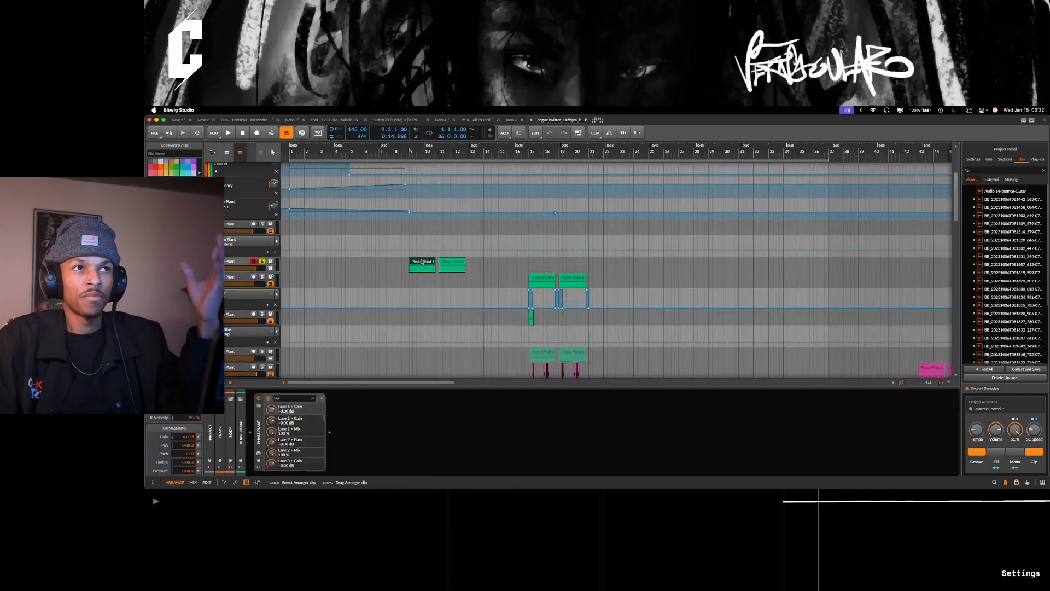
Step: Inspect the green clip's Phase Plant in a smaller window during playback, and check the Body group's device chain
scroll(427, 262, up, 3)
click(259, 454)
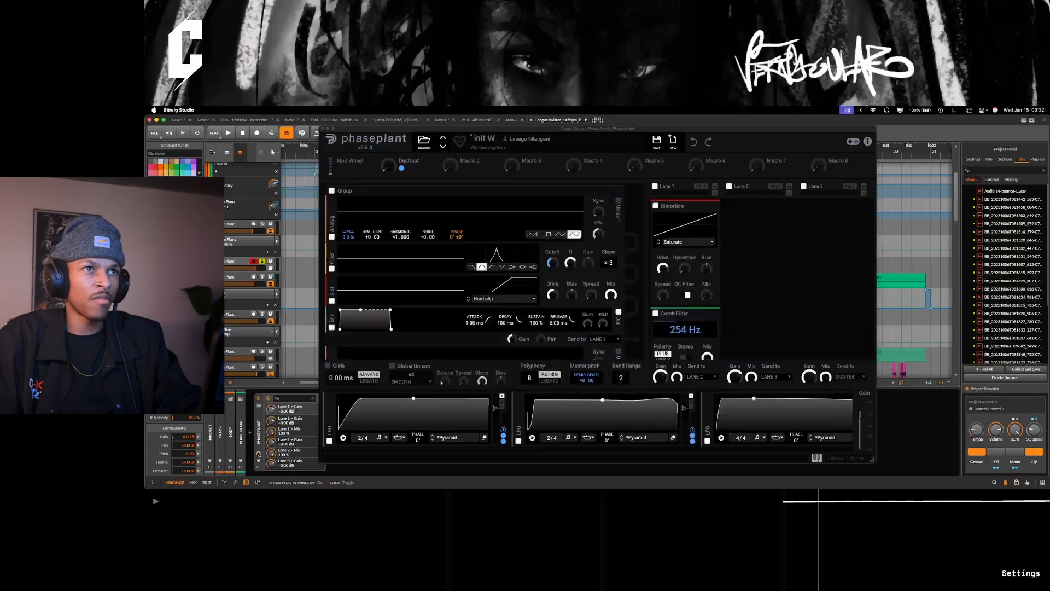
key(space)
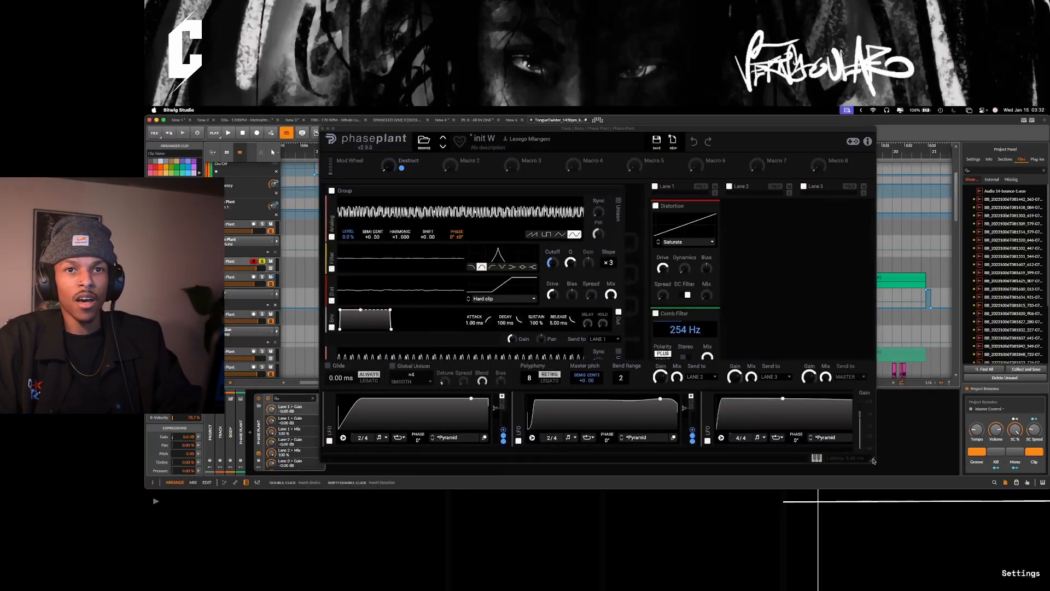
drag(874, 461, 762, 431)
scroll(243, 263, up, 4)
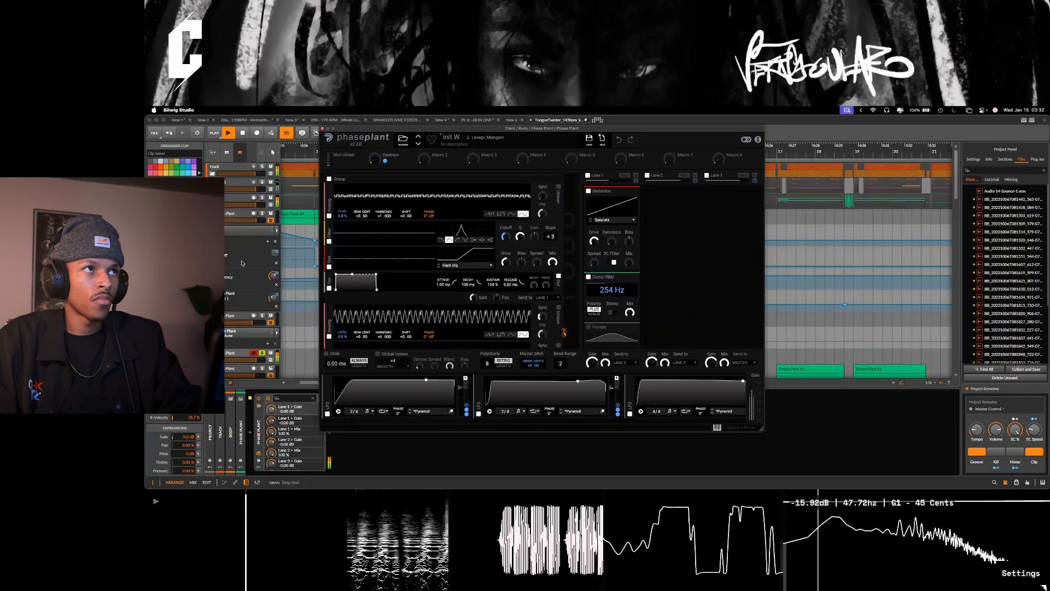
click(239, 198)
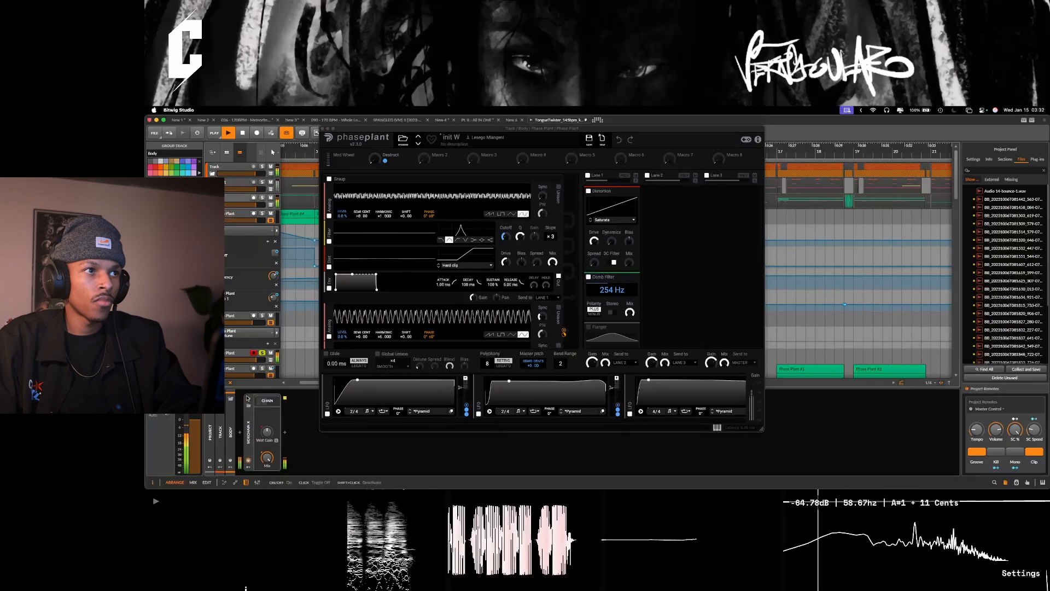
click(237, 353)
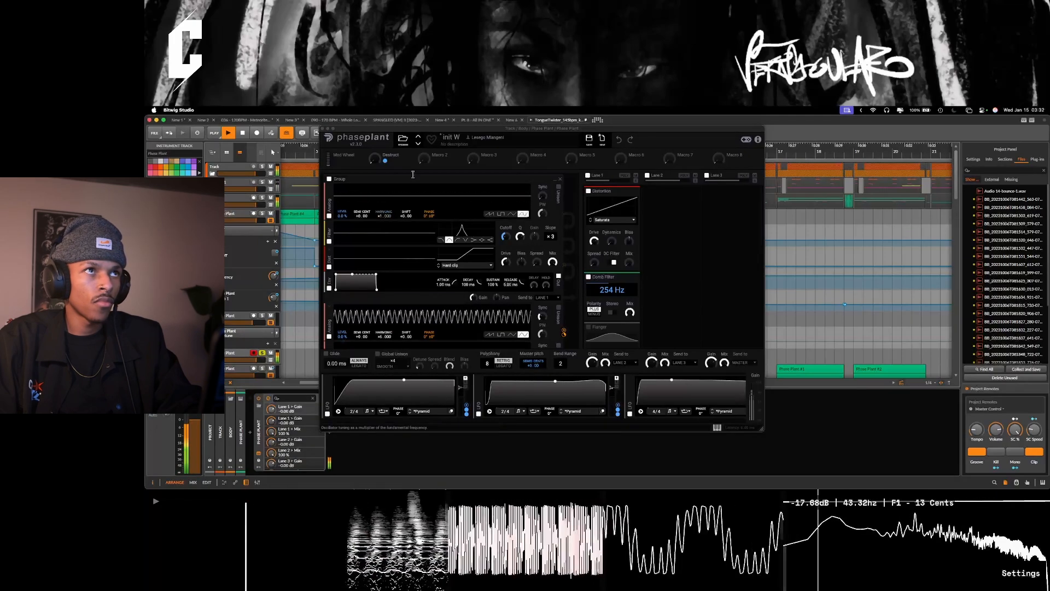
Step: Move the Phase Plant window clear of the track list and enlarge it, briefly replaying the clip before stopping
drag(383, 129, 481, 130)
key(space)
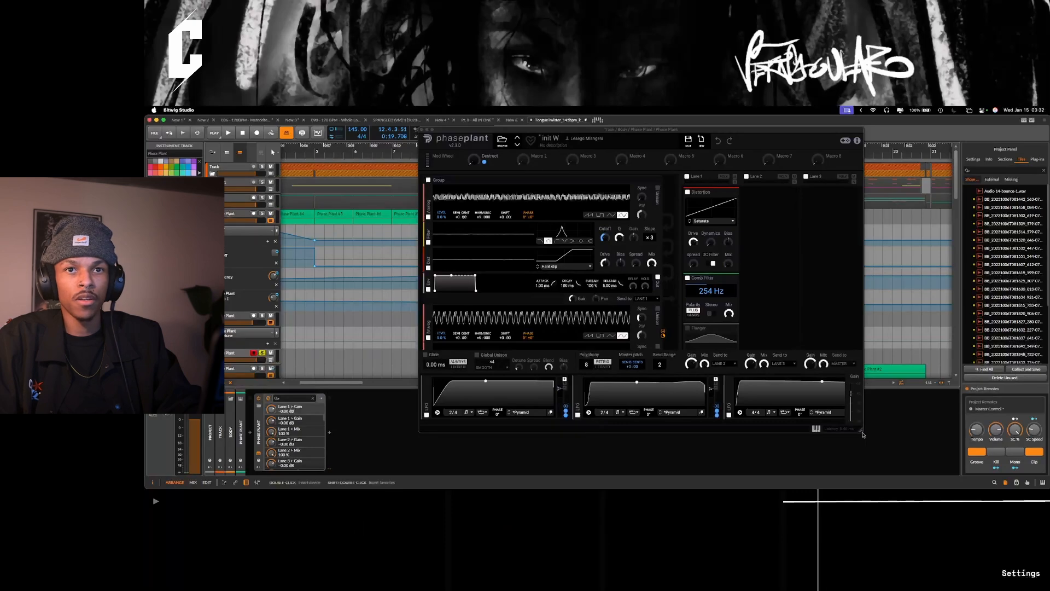
drag(862, 432, 973, 476)
key(space)
key(space)
Step: Bypass Lane 1 and audition the dry generators, examining the filter cutoff modulation and the lower sine oscillators
click(752, 189)
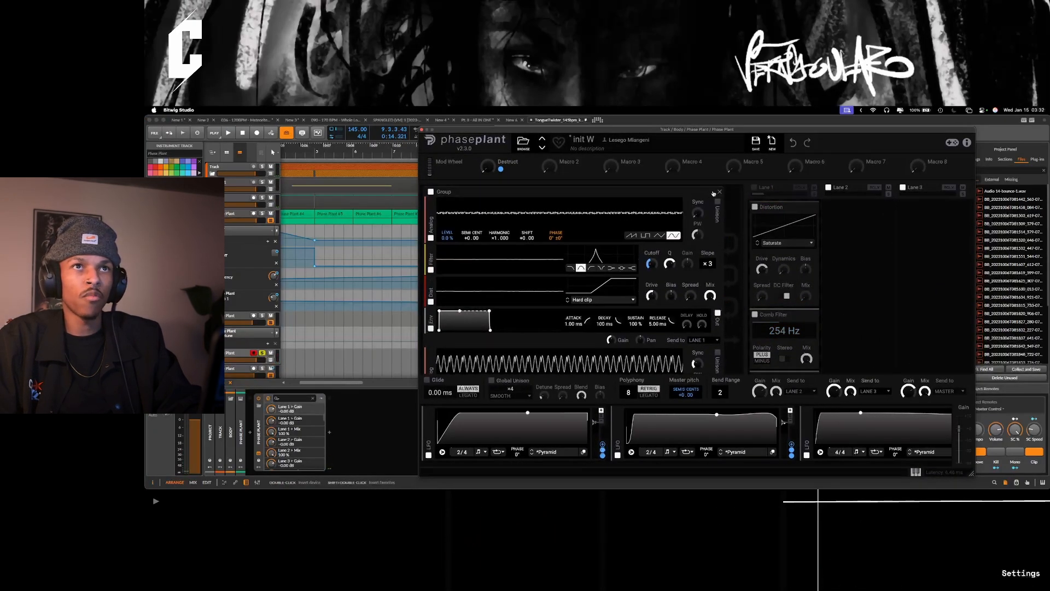
click(714, 193)
click(714, 192)
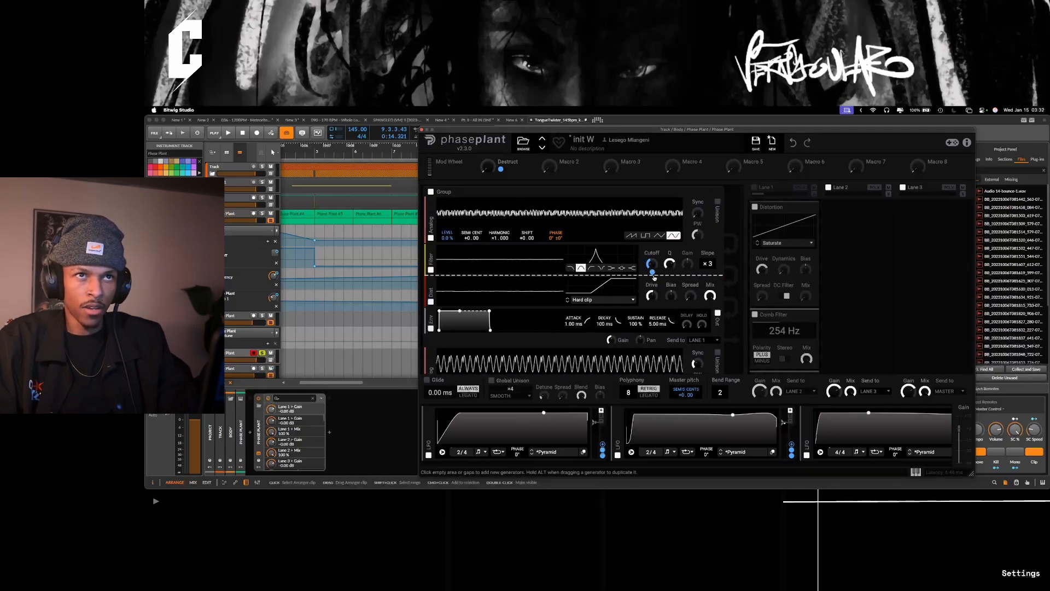
mouse_move(652, 273)
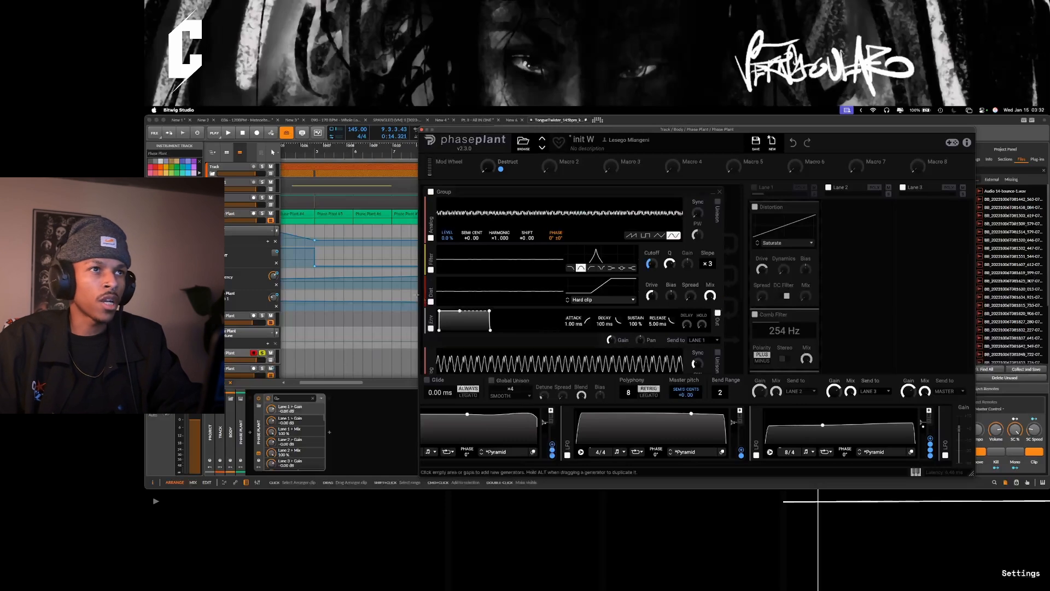
key(space)
scroll(472, 304, down, 3)
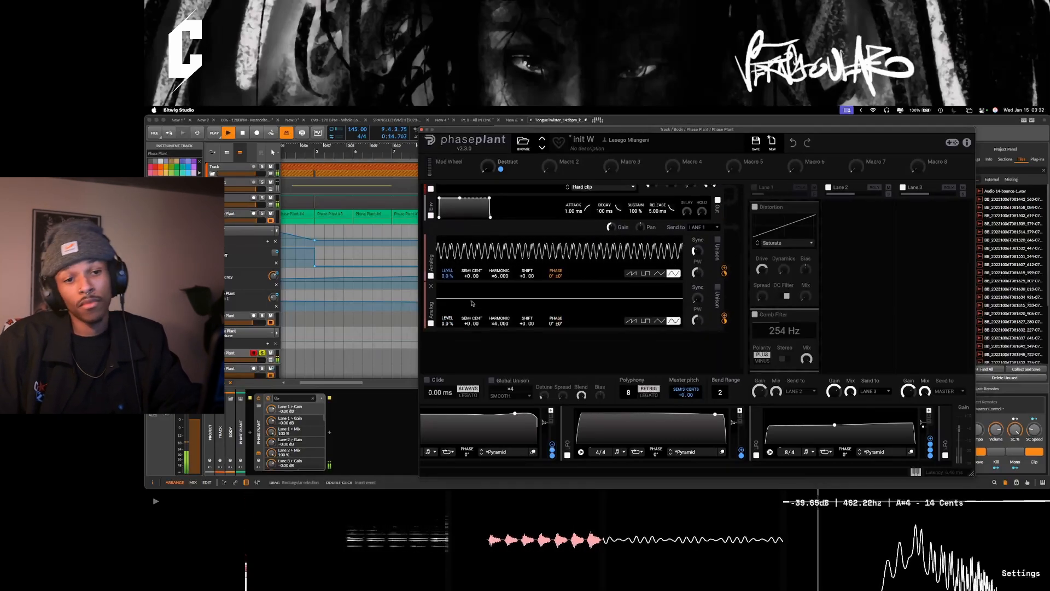
key(space)
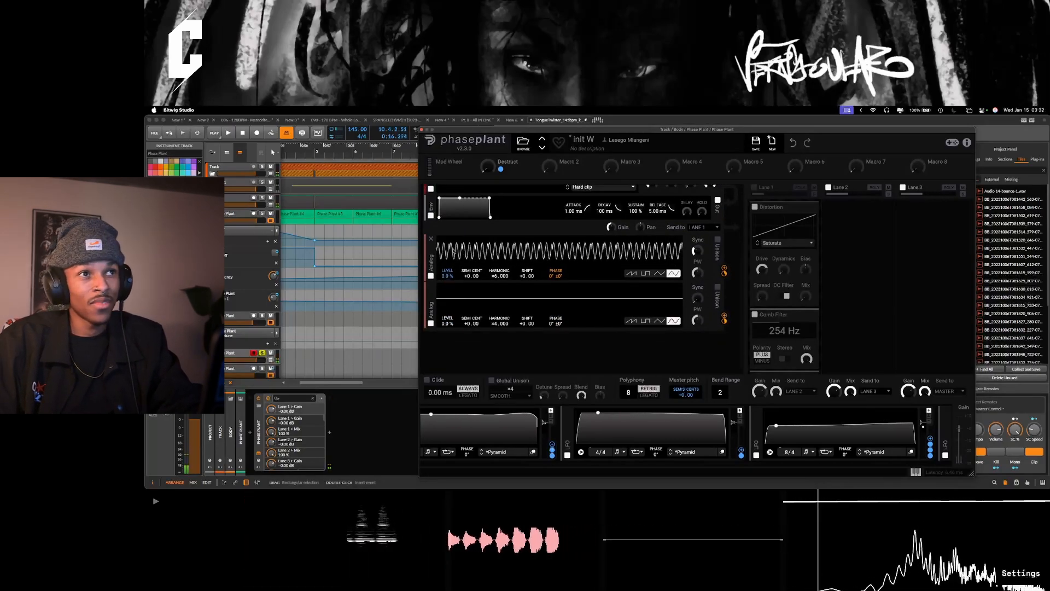
Step: Collapse the generator group in Phase Plant and re-enable Lane 1
scroll(472, 303, up, 3)
click(710, 192)
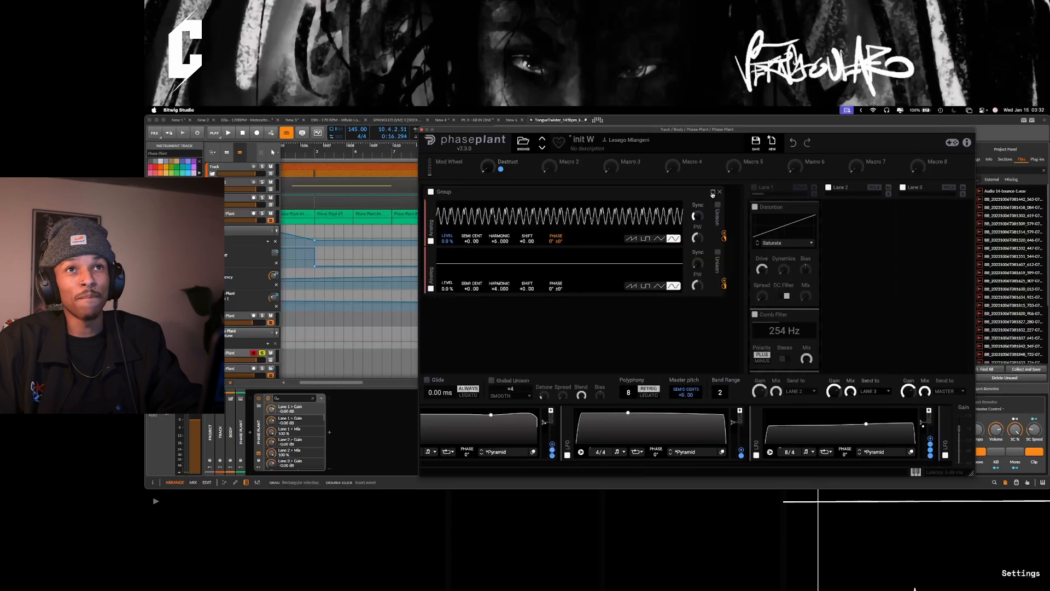
click(753, 187)
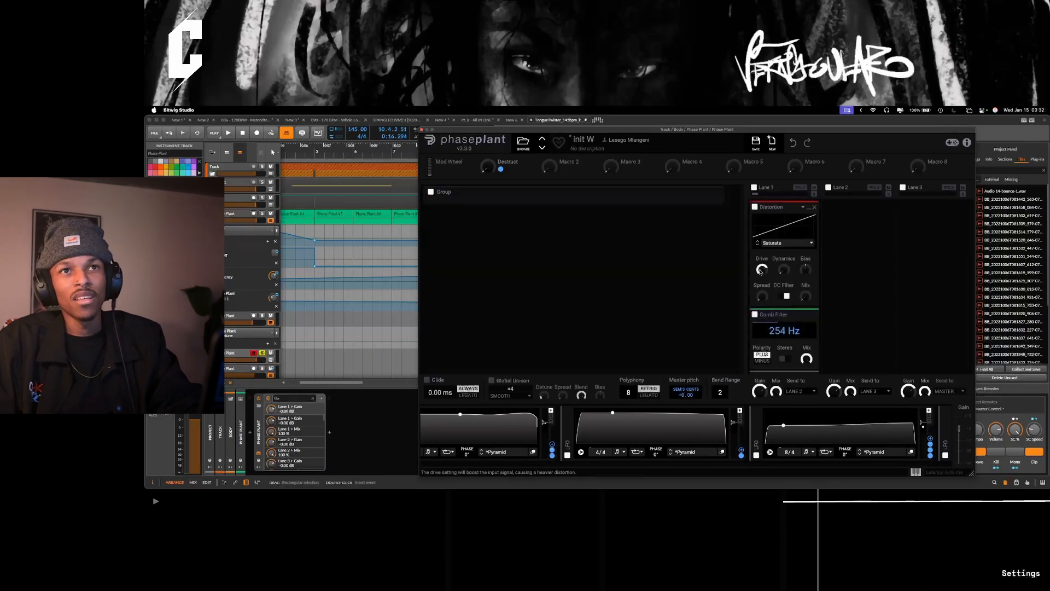
Step: Minimize the expanded effects in Lane 1, including Distortion, Comb Filter, Flanger, Snap Heap and Phaser
click(809, 208)
click(809, 220)
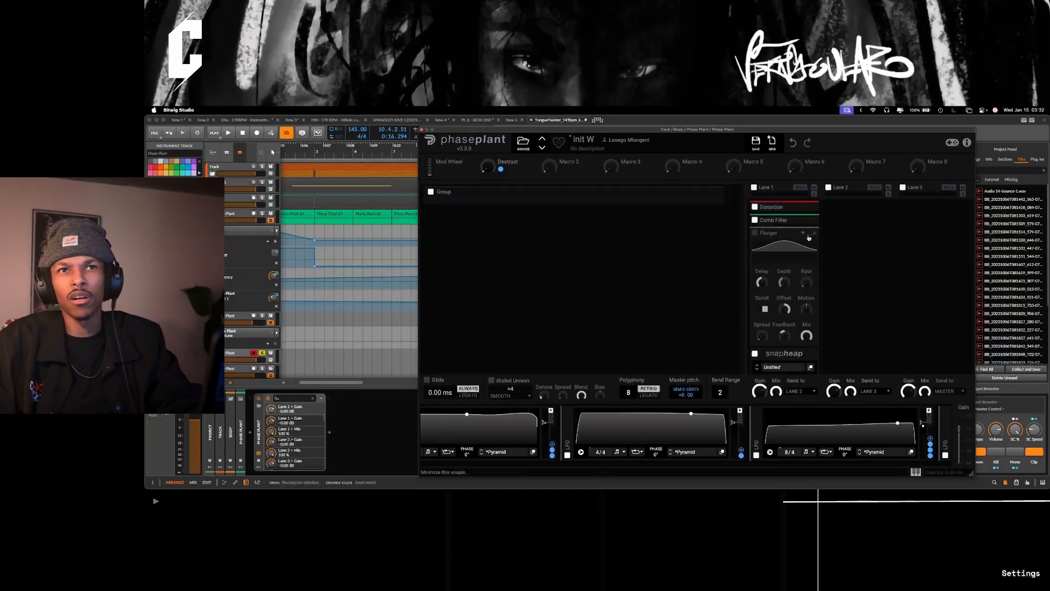
click(808, 233)
click(808, 245)
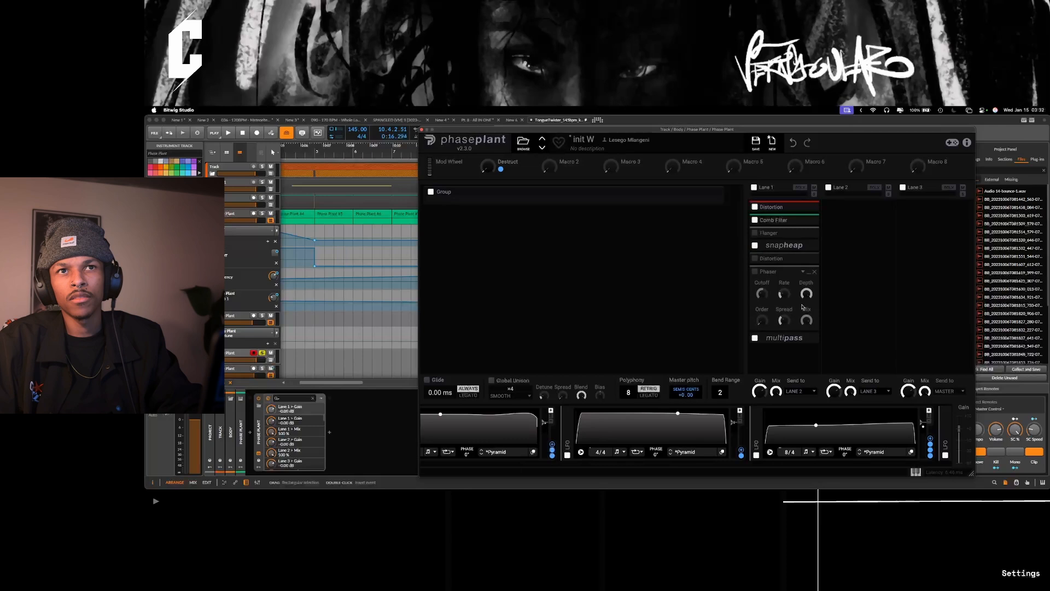
click(809, 271)
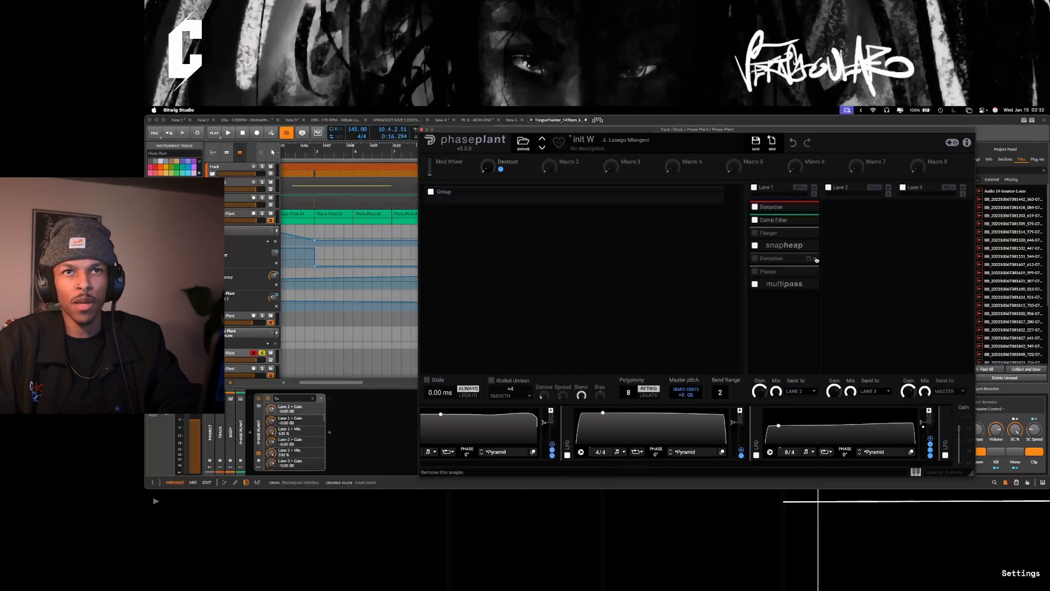
Step: Remove the disabled second Distortion, Phaser and Flanger from Lane 1
click(815, 259)
click(815, 259)
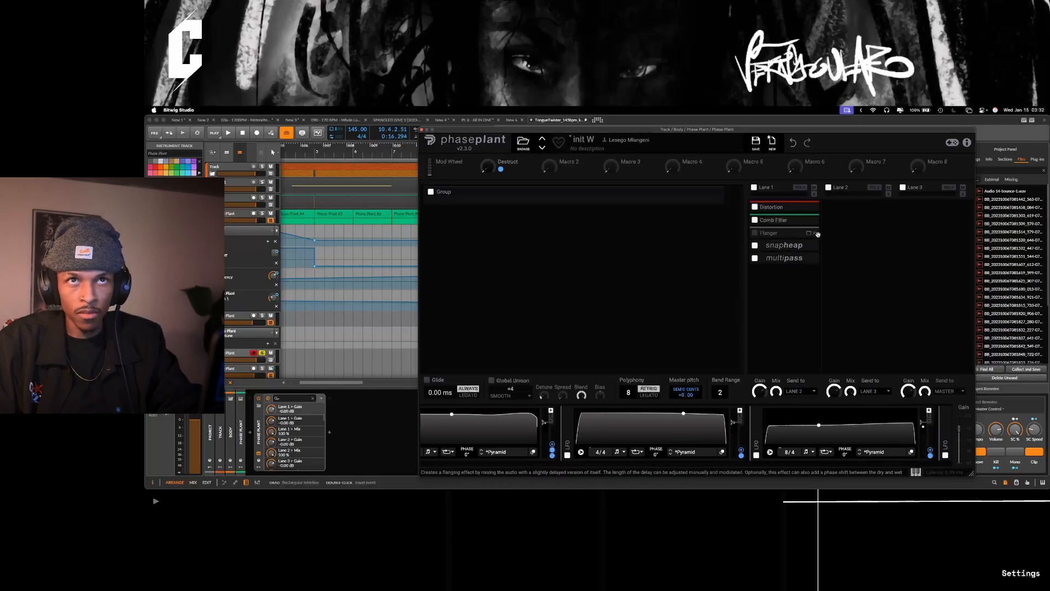
click(816, 234)
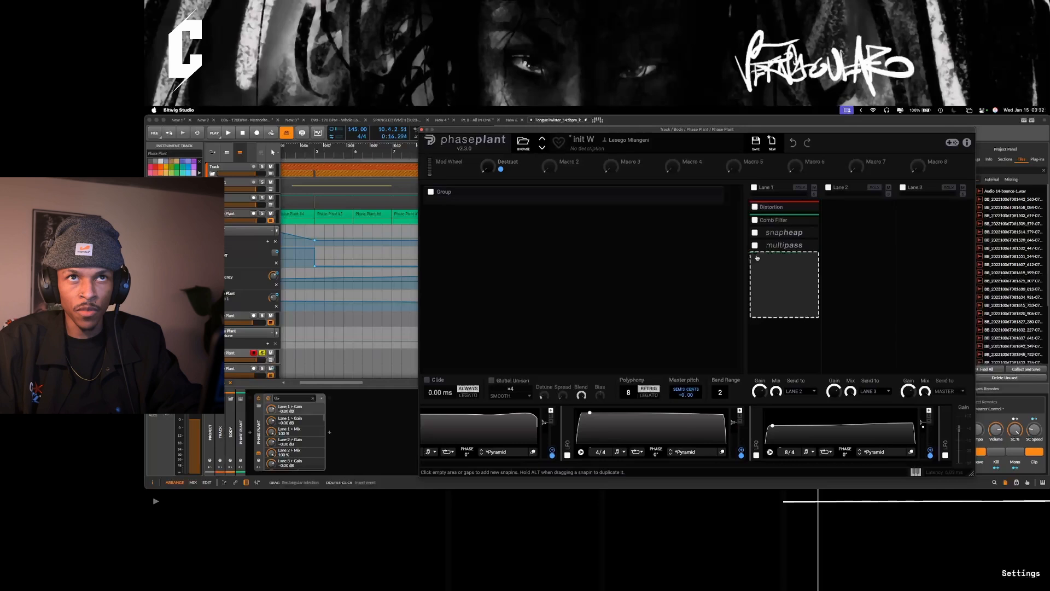
Step: Bypass Comb Filter, Snap Heap and Multipass in Lane 1, and expand Distortion while auditioning it on its own
click(755, 219)
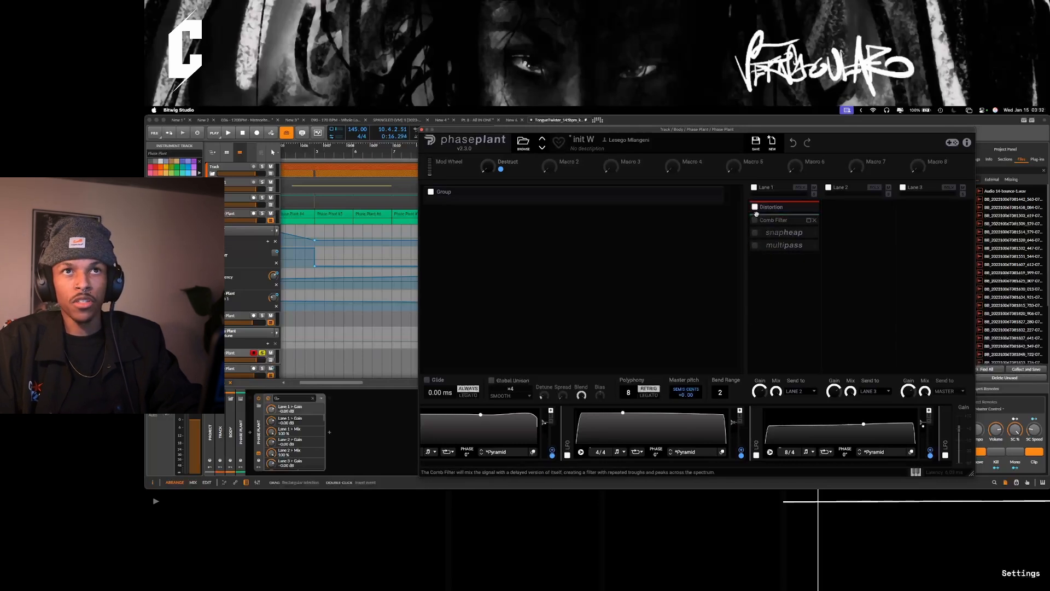
key(space)
click(790, 208)
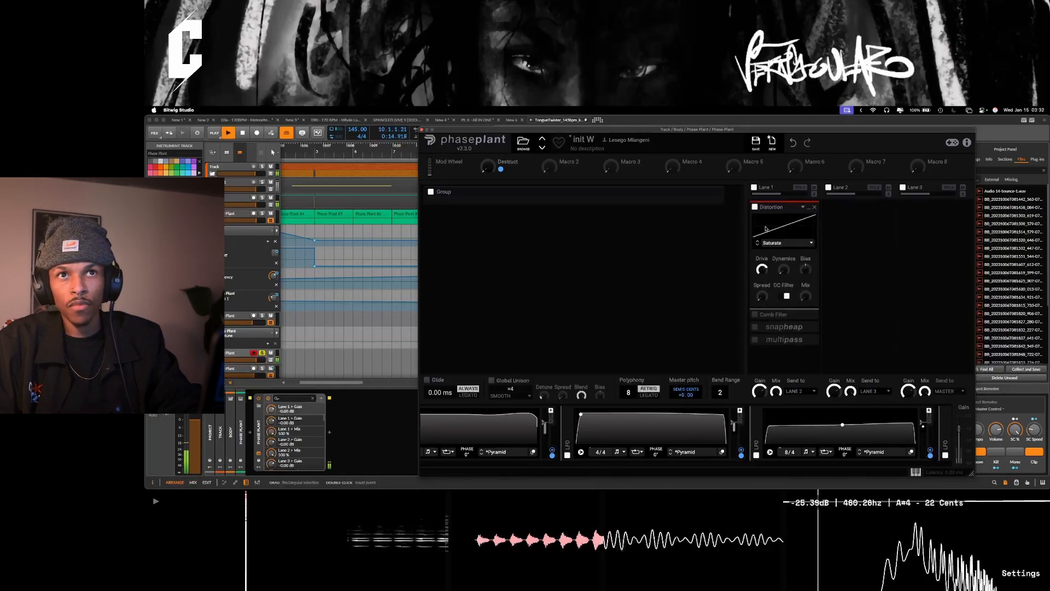
Step: Touch the Destruct macro, reveal its automation lane under the soloed track, and stop playback
click(487, 173)
scroll(287, 314, down, 3)
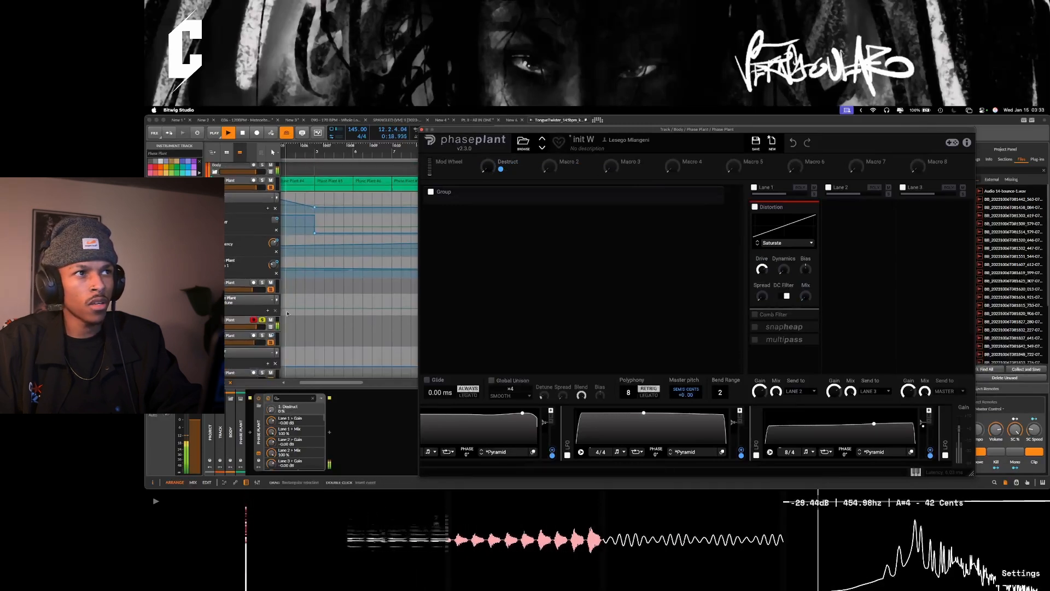
click(271, 326)
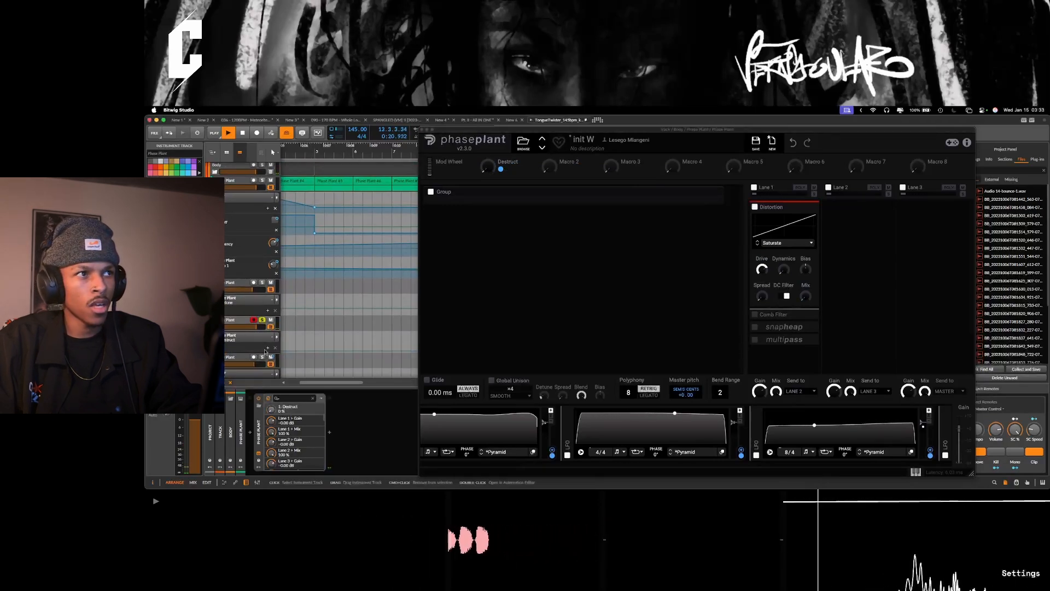
key(space)
Step: Audition the Distortion with the Destruct macro at 100 %, and return the macro to 0 %
drag(487, 167, 488, 99)
key(space)
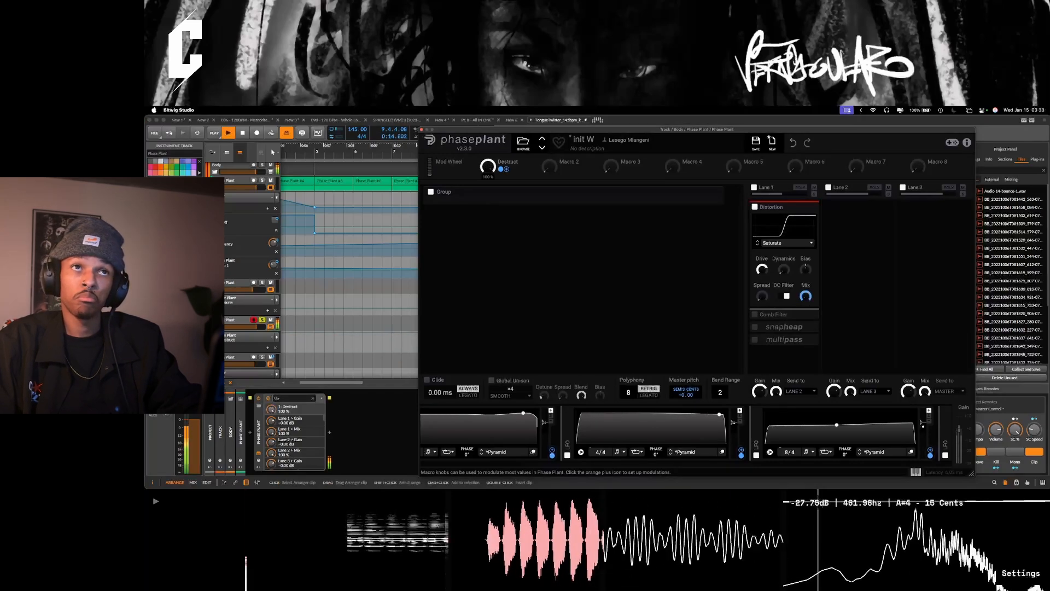
drag(487, 167, 487, 235)
key(space)
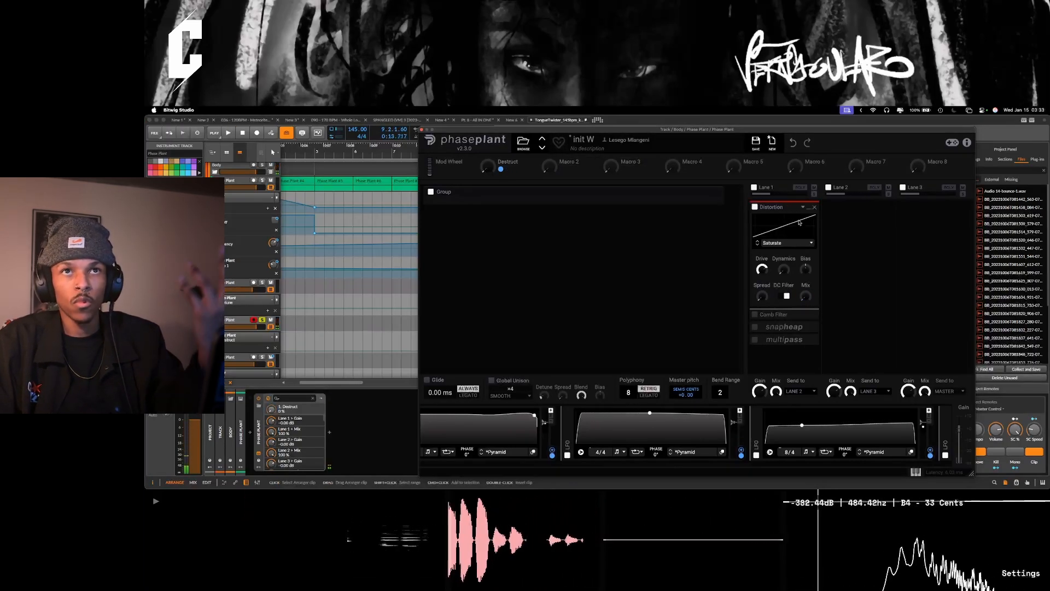
Step: Collapse Distortion in Lane 1, then expand and enable Comb Filter and audition the two effects together
click(808, 208)
click(808, 221)
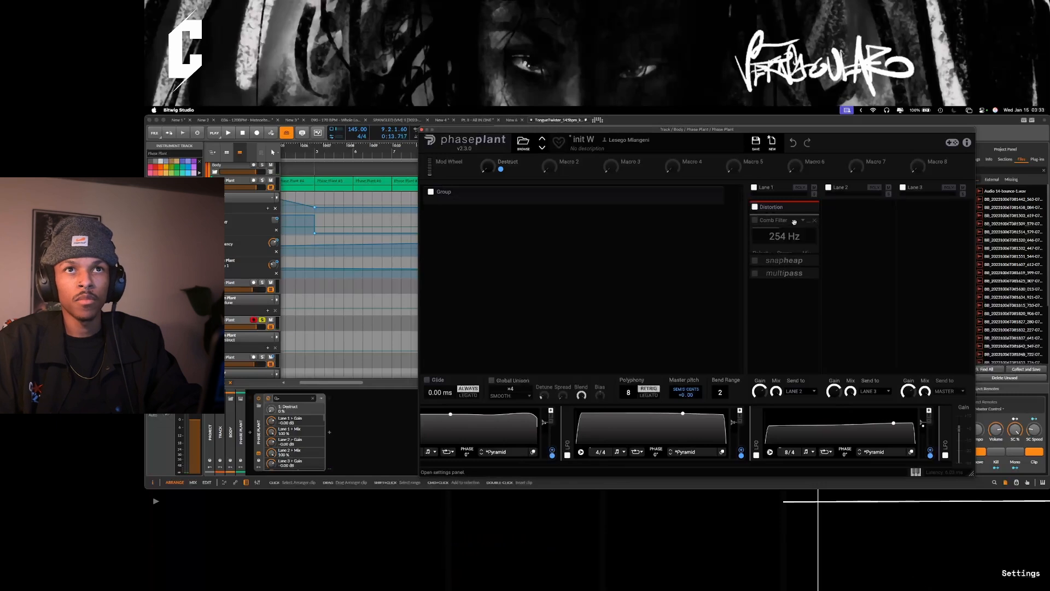
click(754, 220)
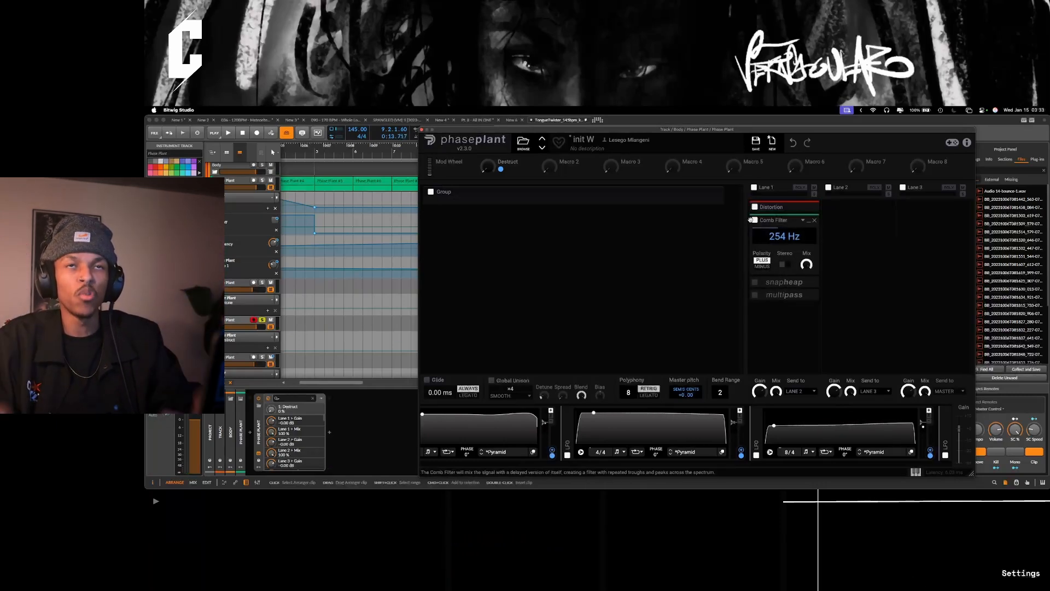
key(space)
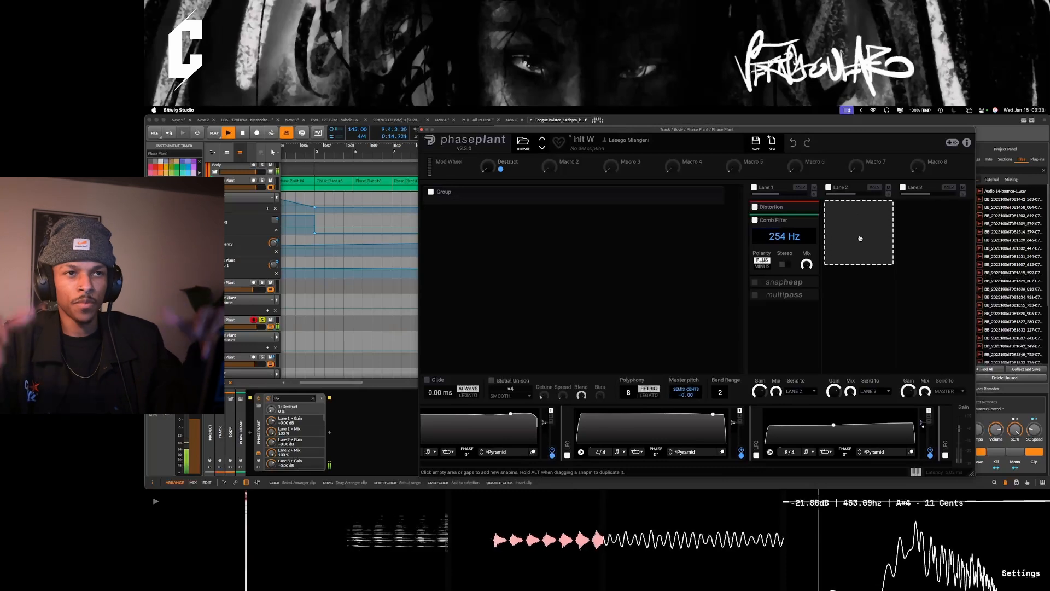
key(space)
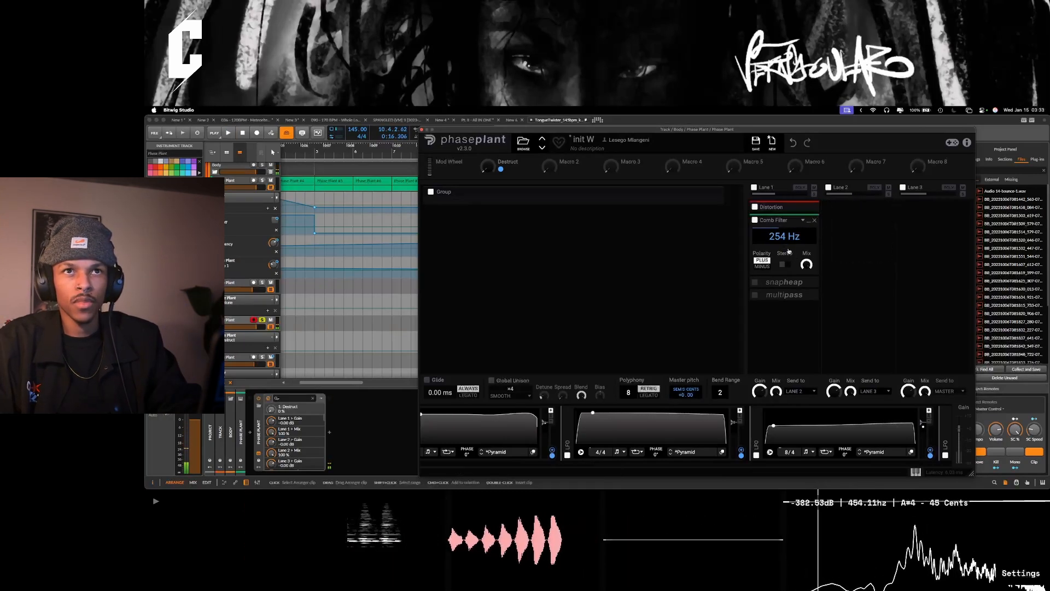
Step: Inspect the LFO modulation on the Comb Filter frequency, and collapse the effect
mouse_move(784, 245)
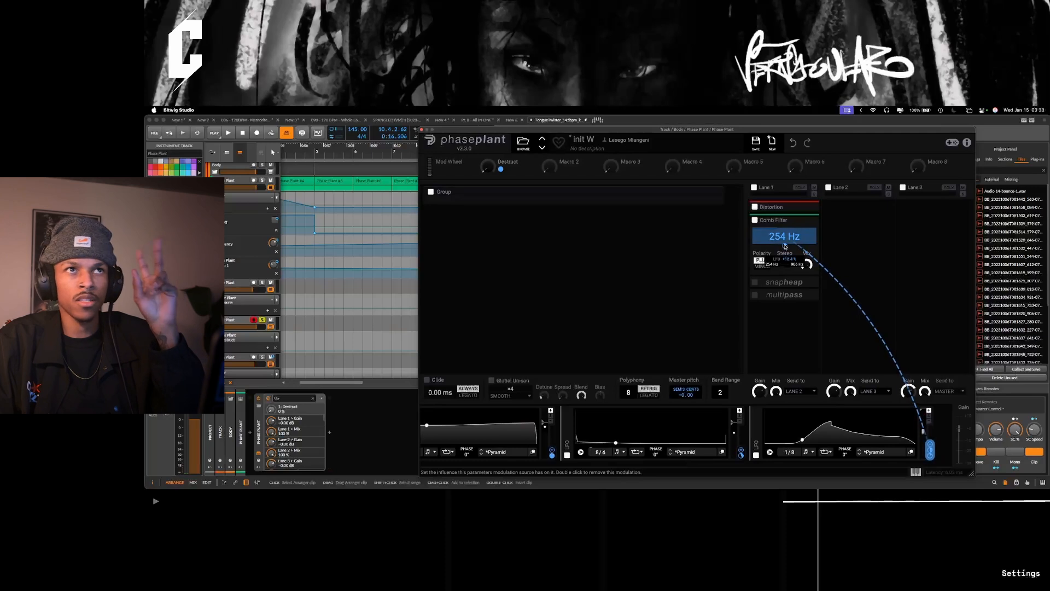
drag(933, 465, 632, 156)
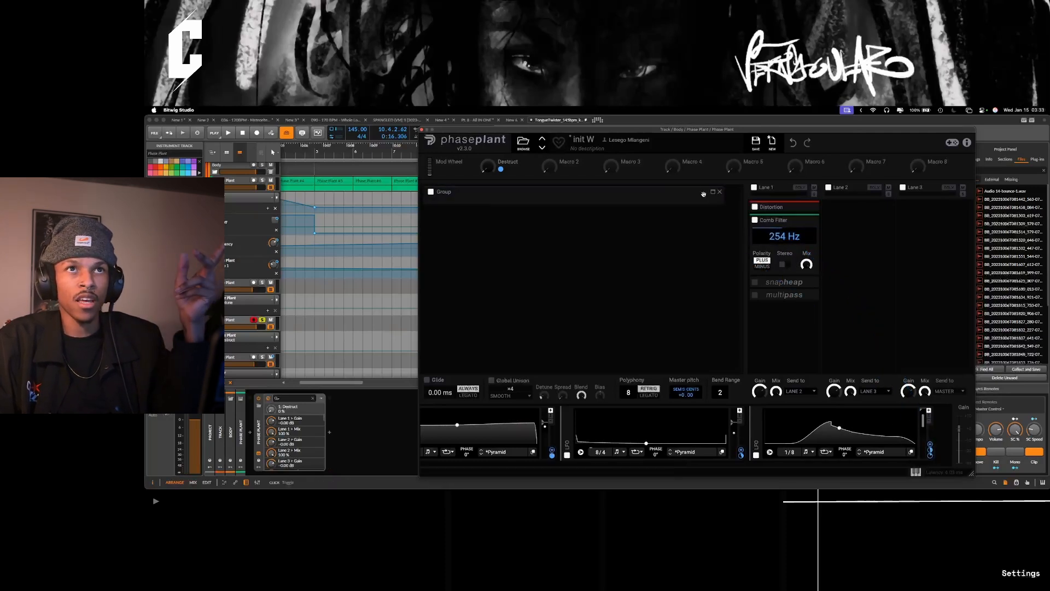
click(810, 222)
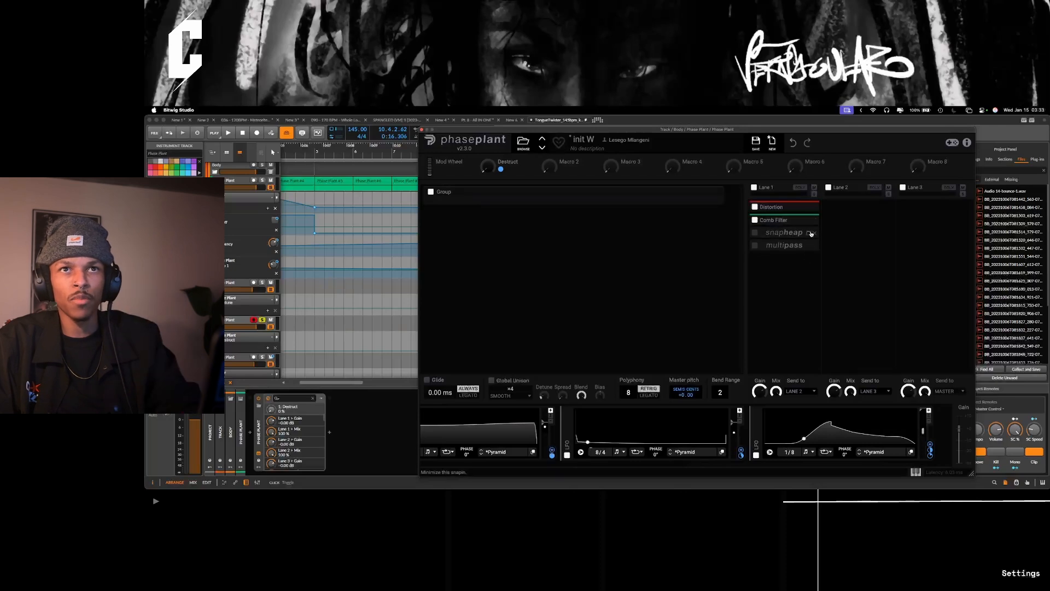
Step: Expand and enable Snap Heap in Lane 1, and open its editor in an enlarged window
click(809, 233)
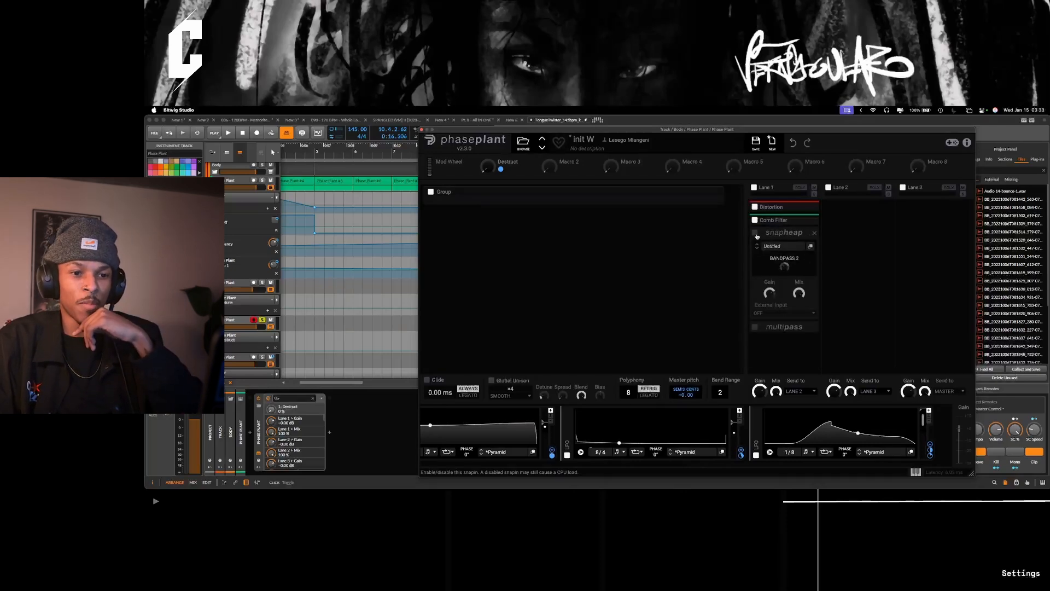
click(810, 247)
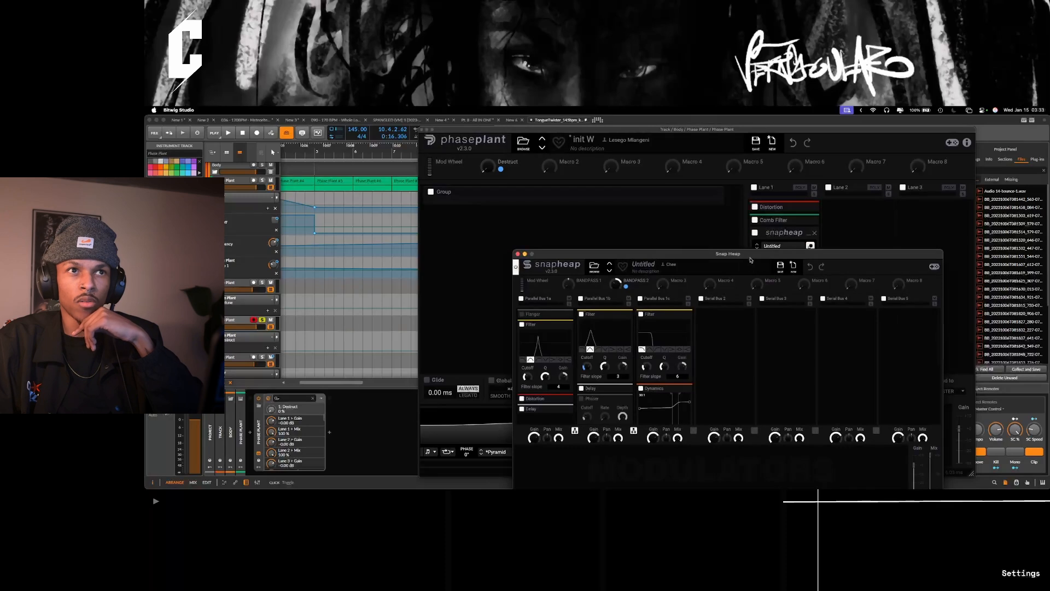
drag(750, 257, 704, 147)
drag(895, 390, 918, 480)
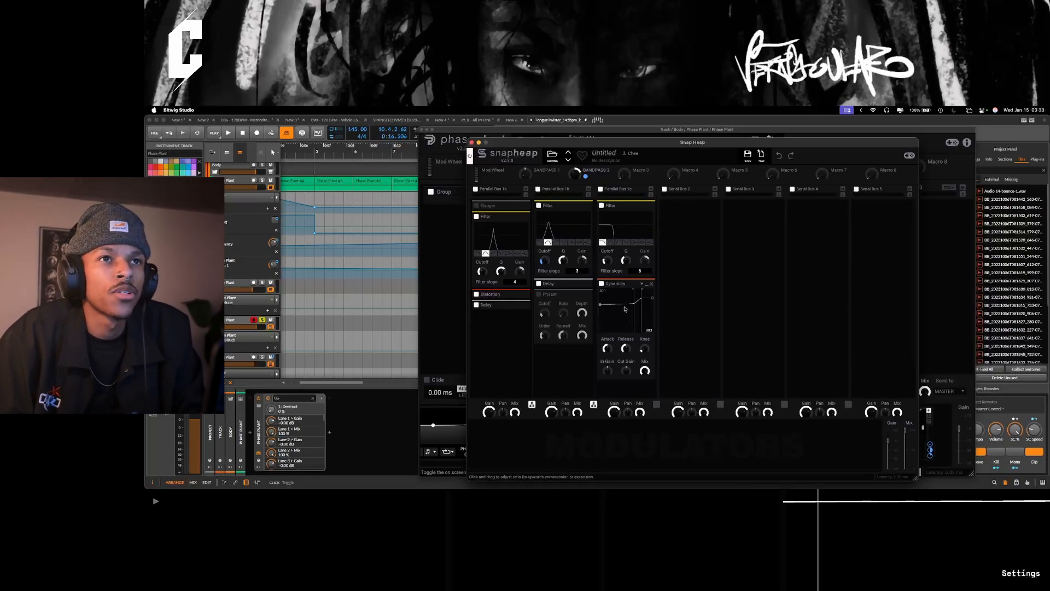
Step: Audition the Snap Heap chain while toggling Dynamics in Parallel Bus 1c off and on, and close its editor
key(space)
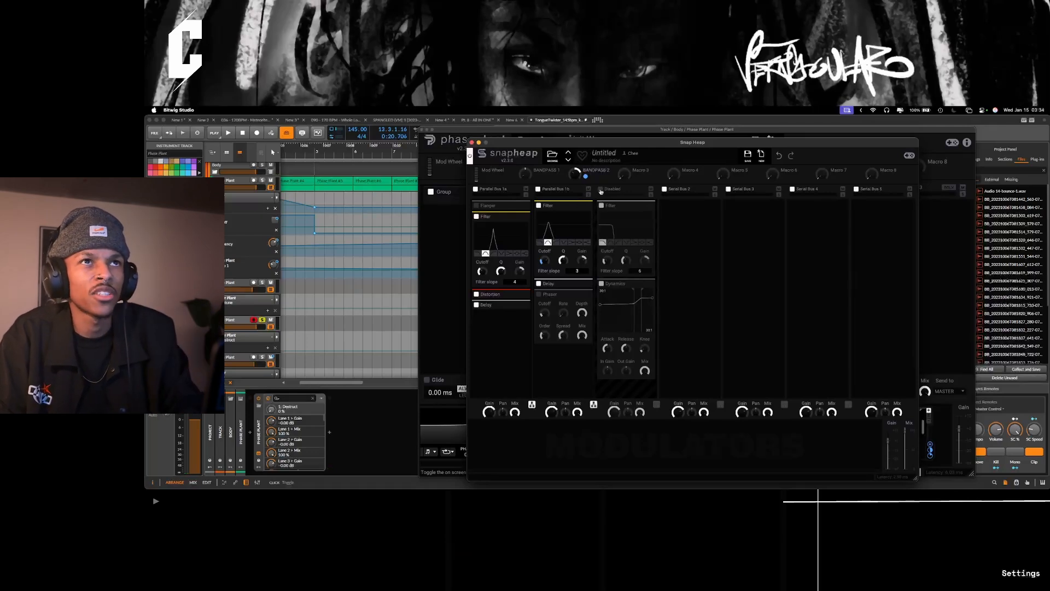
key(space)
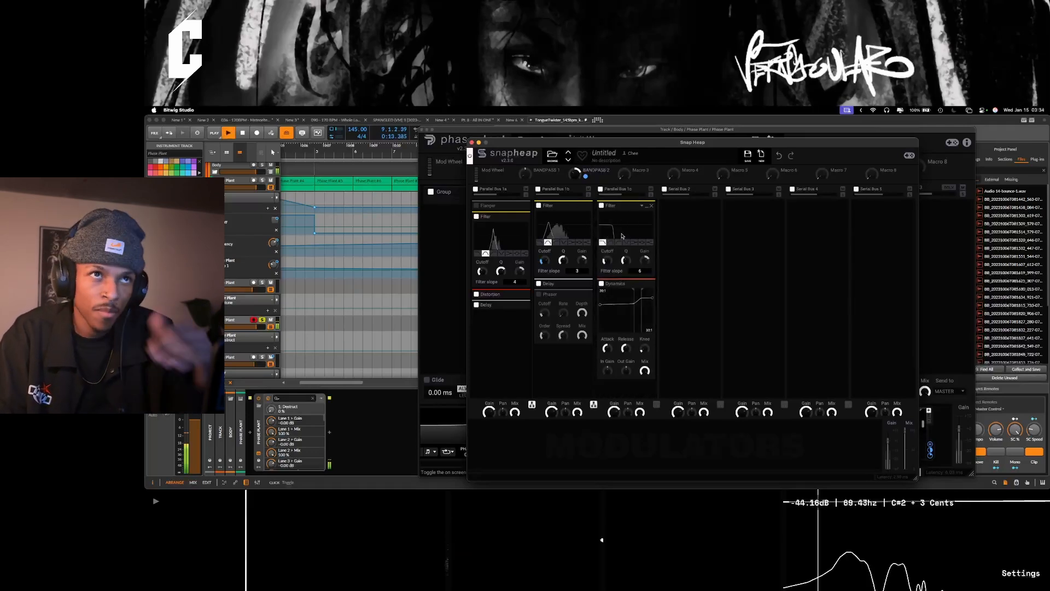
click(602, 283)
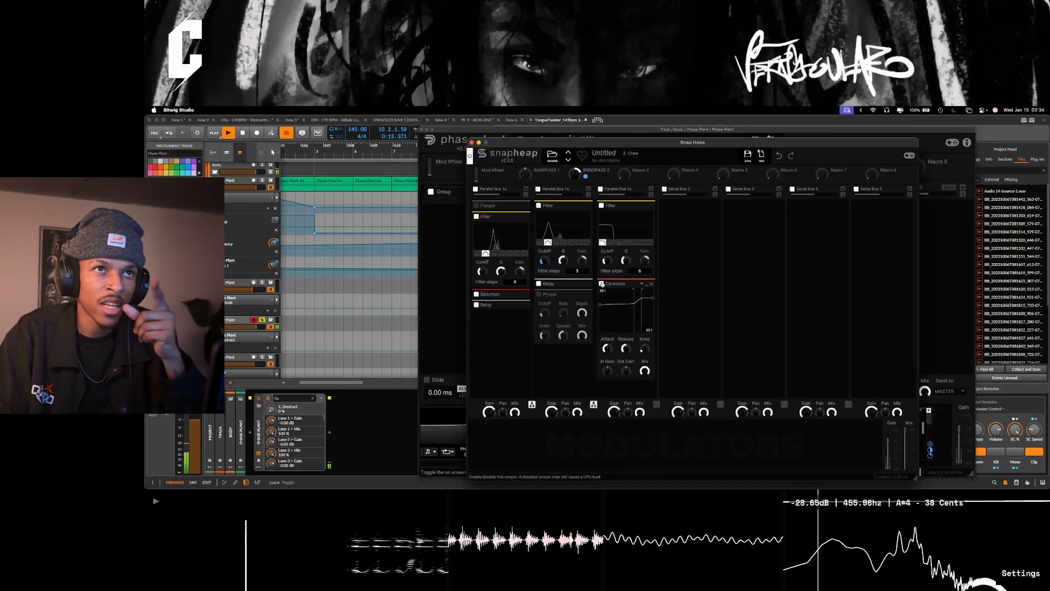
click(602, 283)
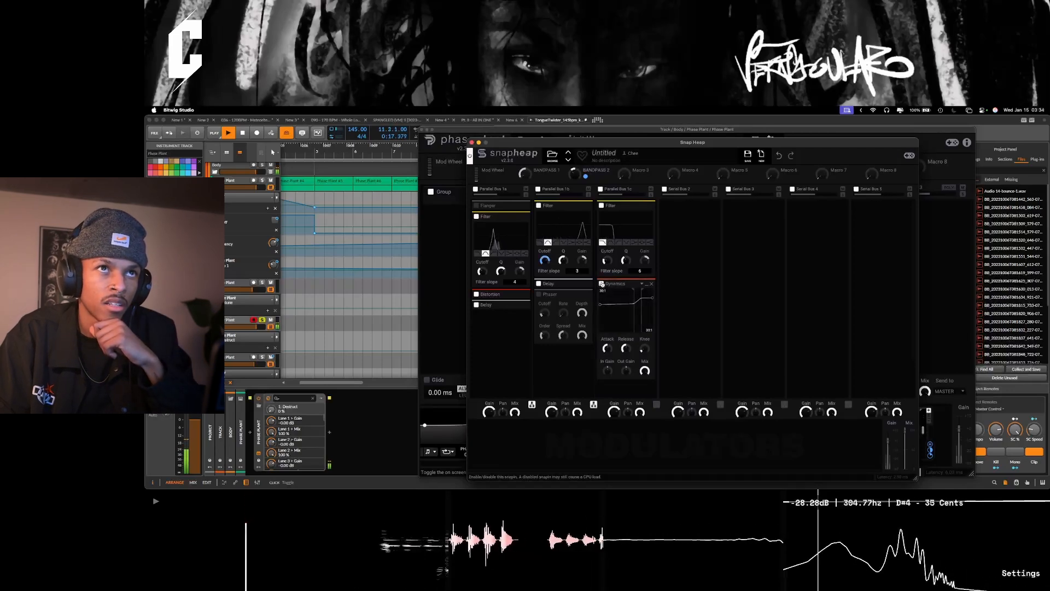
key(space)
click(472, 142)
Step: Check the N.O.T.T. preset loaded in Lane 1's Multipass, and enable Multipass during playback before collapsing it
click(809, 327)
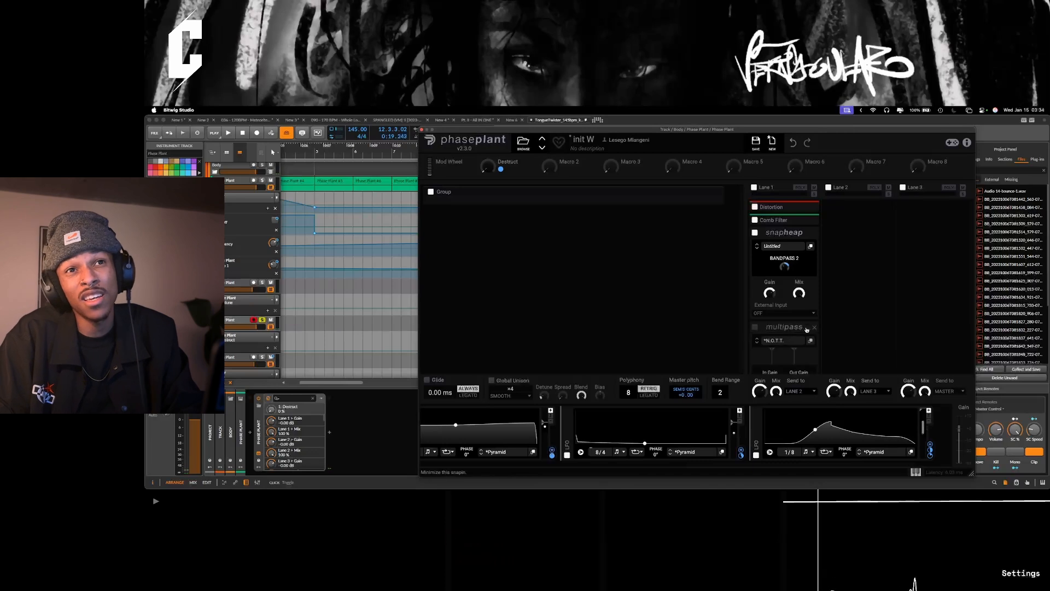
scroll(786, 321, down, 8)
scroll(760, 211, up, 1)
scroll(777, 235, up, 3)
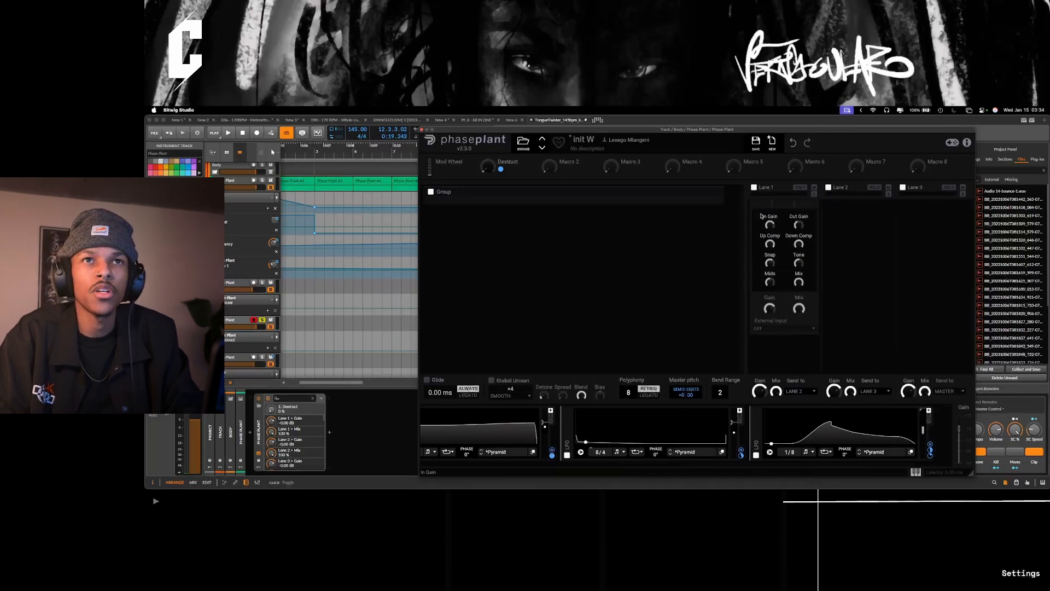
click(794, 288)
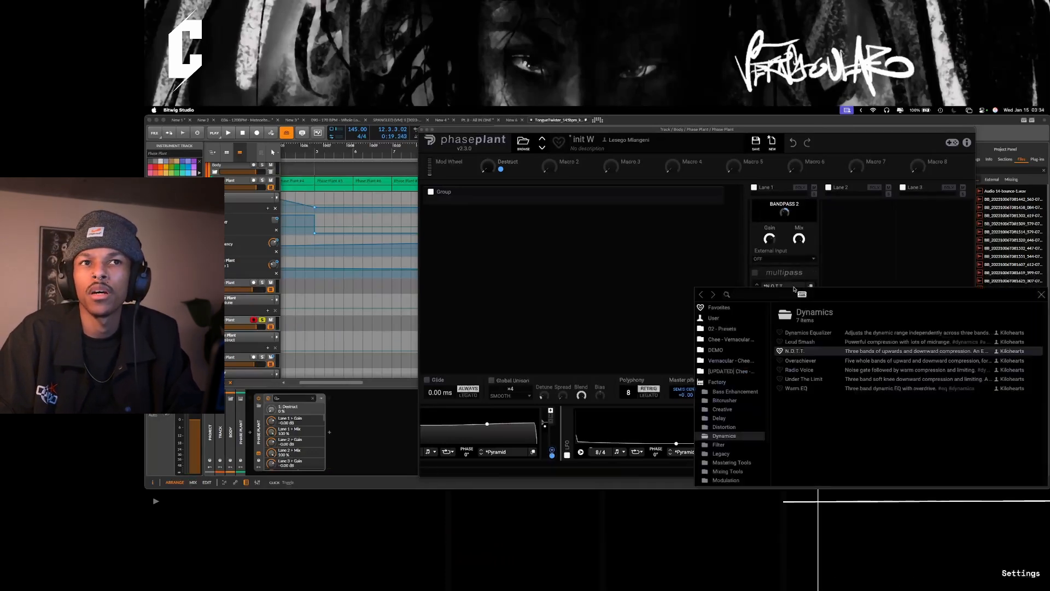
click(1041, 295)
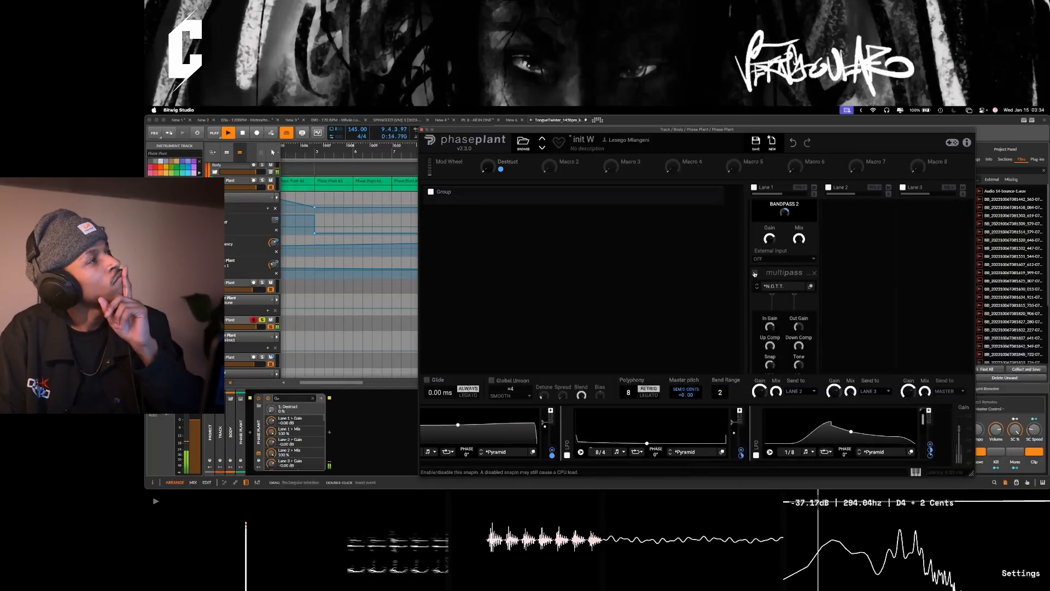
click(755, 274)
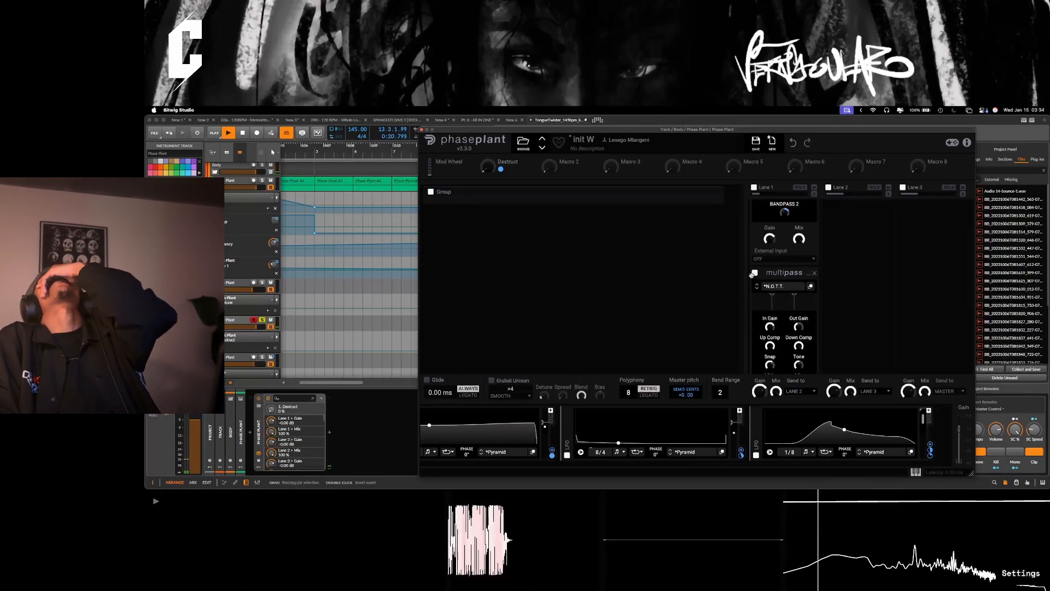
click(809, 275)
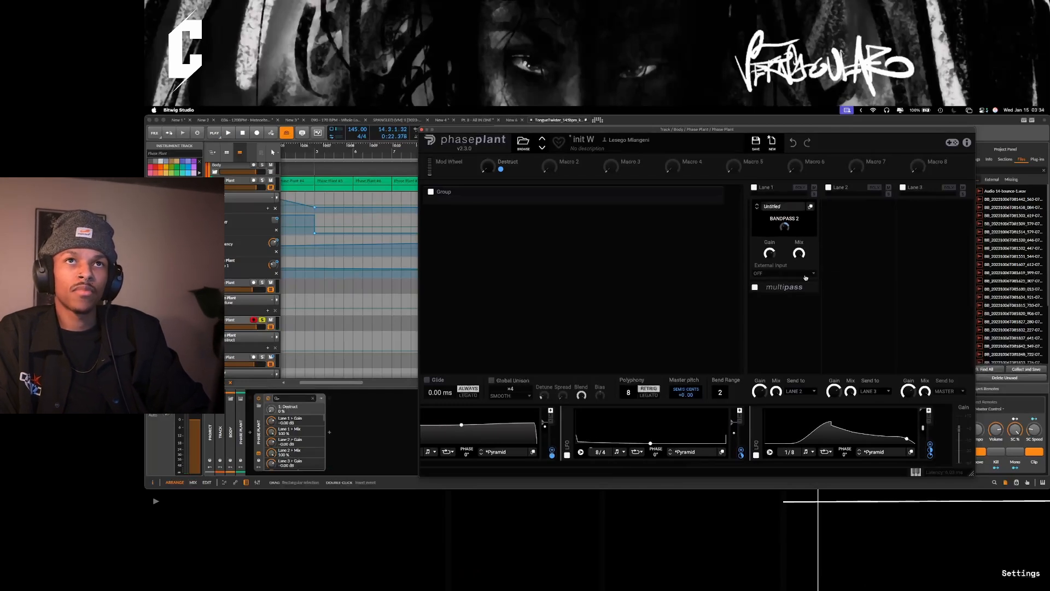
Step: Move the Phase Plant window aside, audition the sound with the full Lane 1 chain active, and close the window
drag(793, 130, 657, 119)
click(831, 470)
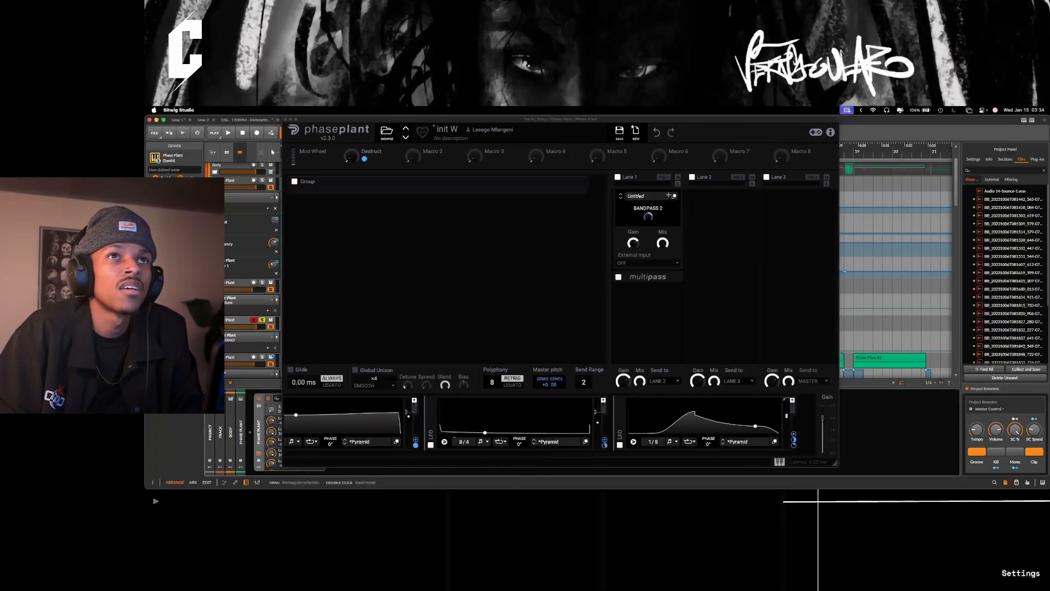
key(space)
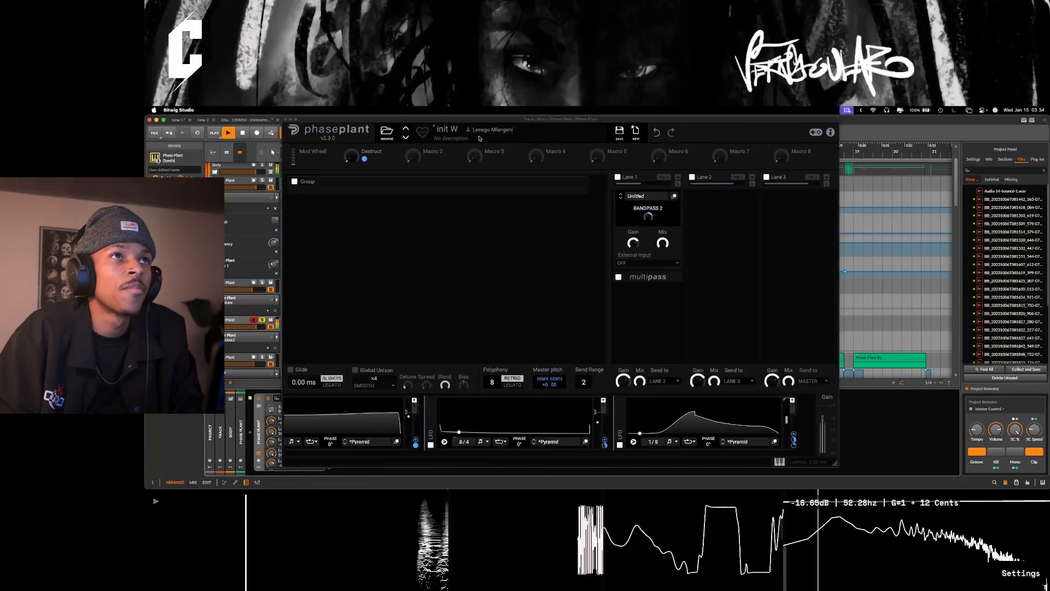
key(space)
click(285, 119)
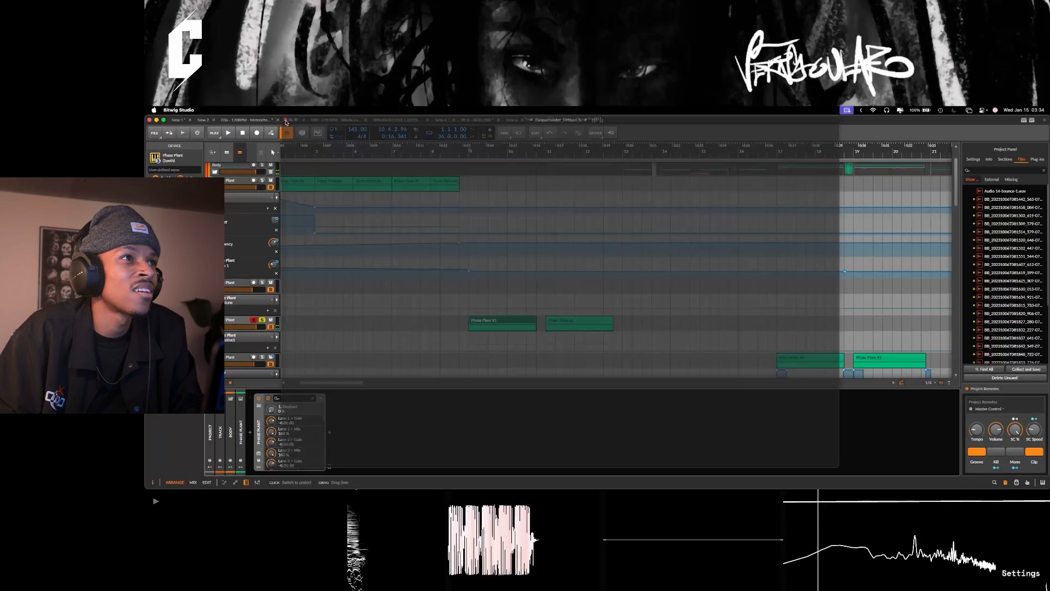
Step: Hide the device area to enlarge the arranger, and select the Phase Plant clip at bar 13
click(588, 321)
scroll(592, 328, down, 3)
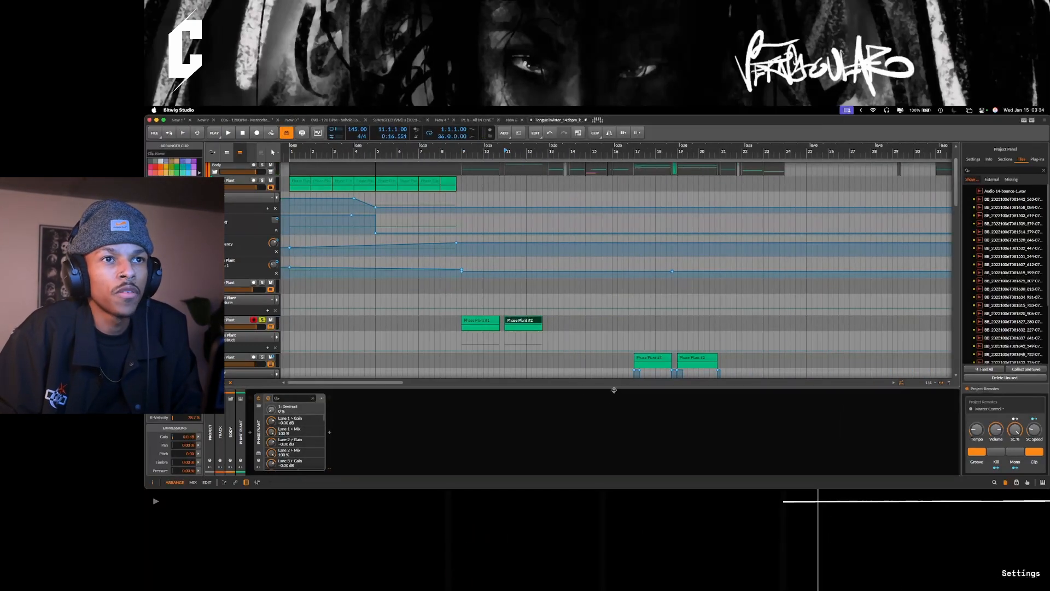
drag(613, 389, 612, 465)
scroll(580, 377, down, 5)
scroll(555, 372, up, 4)
click(555, 372)
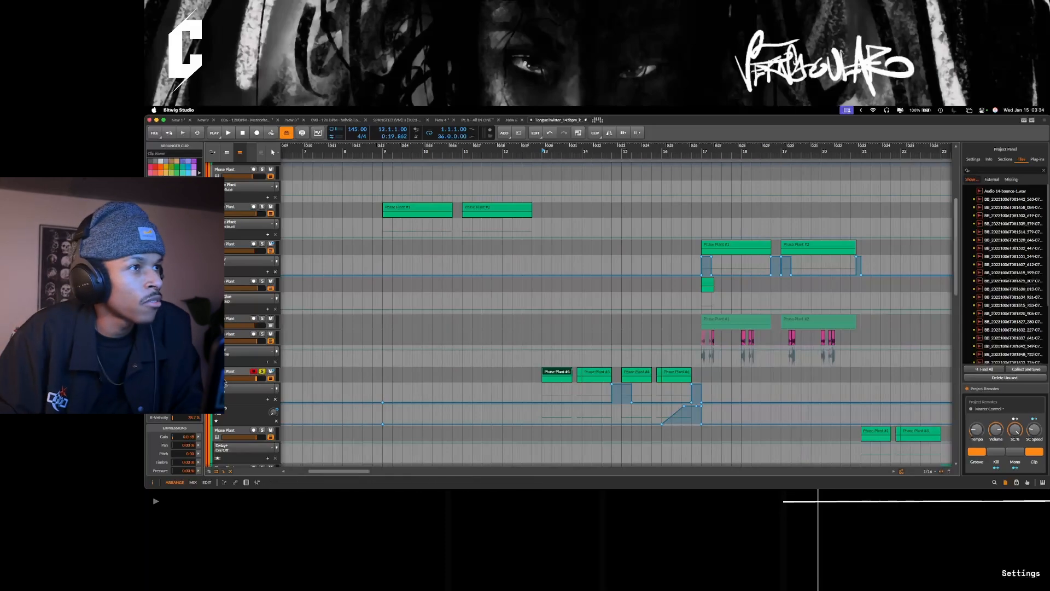
Step: Open the bar 13 track's Phase Plant during playback, compare it with Comb Filter bypassed and active, and close it
click(247, 481)
key(space)
click(258, 453)
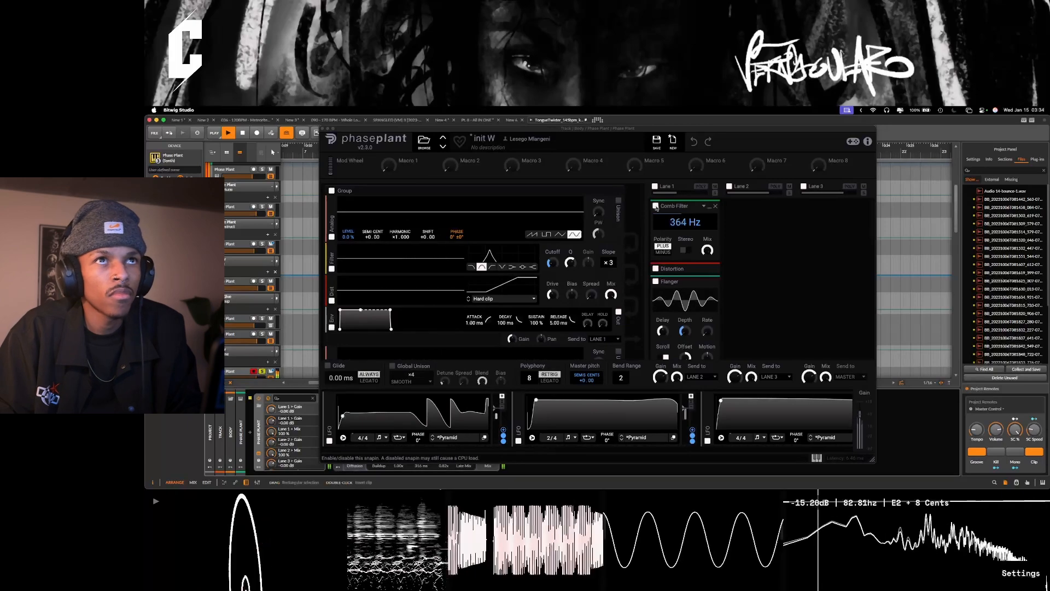
click(656, 206)
click(656, 207)
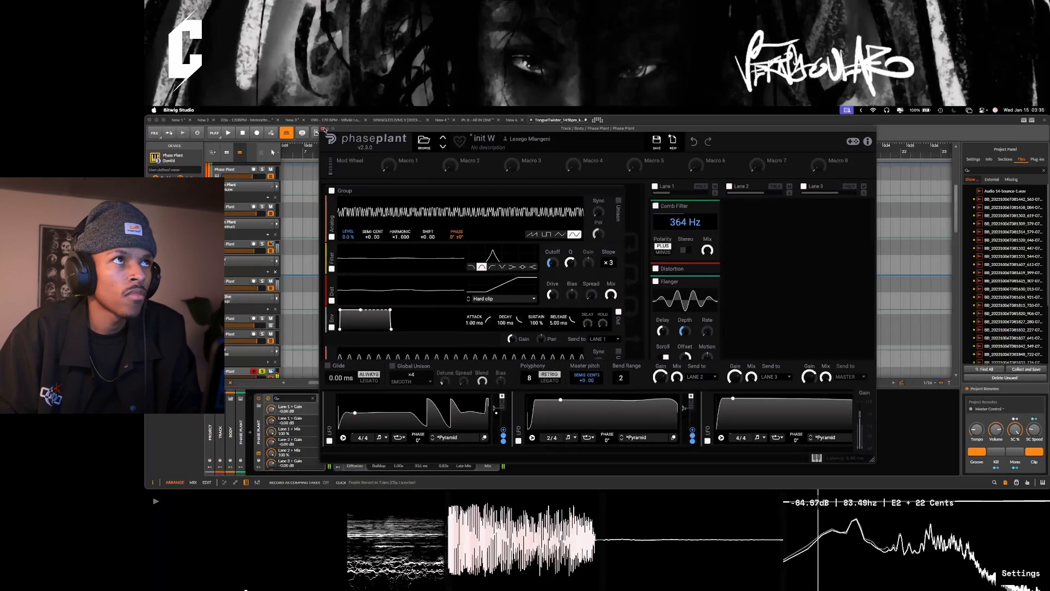
key(space)
click(323, 128)
Step: Audition the pink clip near bar 15 and open the Phase Plant on its track
key(d)
scroll(629, 383, down, 5)
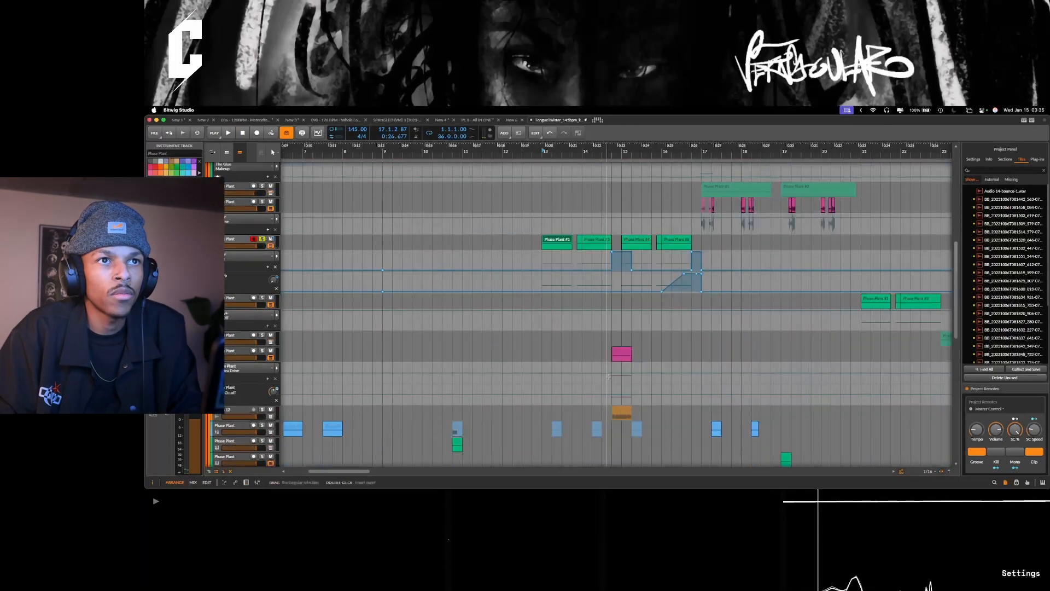
click(620, 351)
double_click(235, 353)
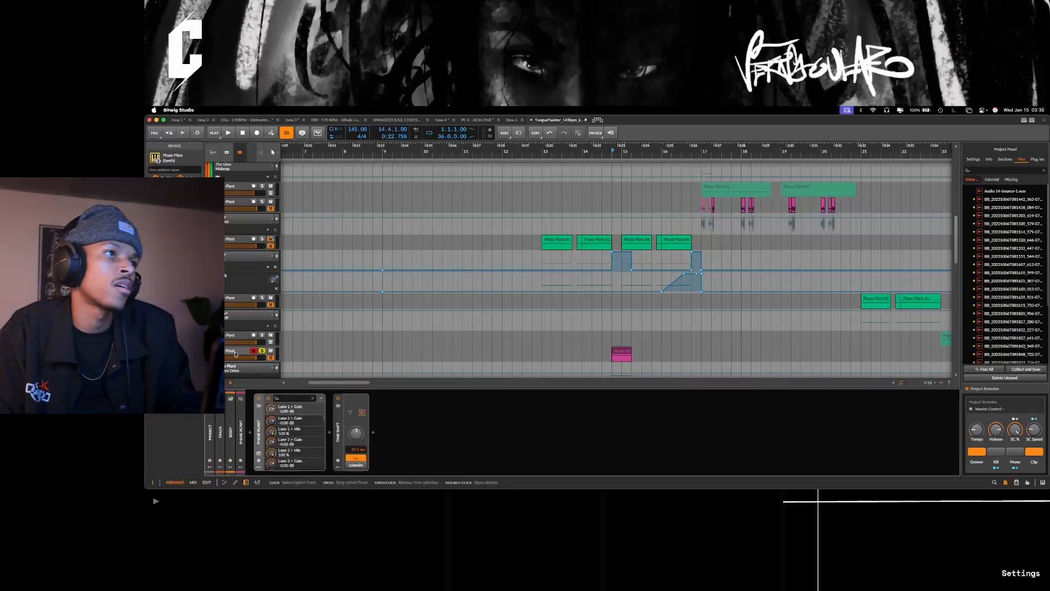
key(space)
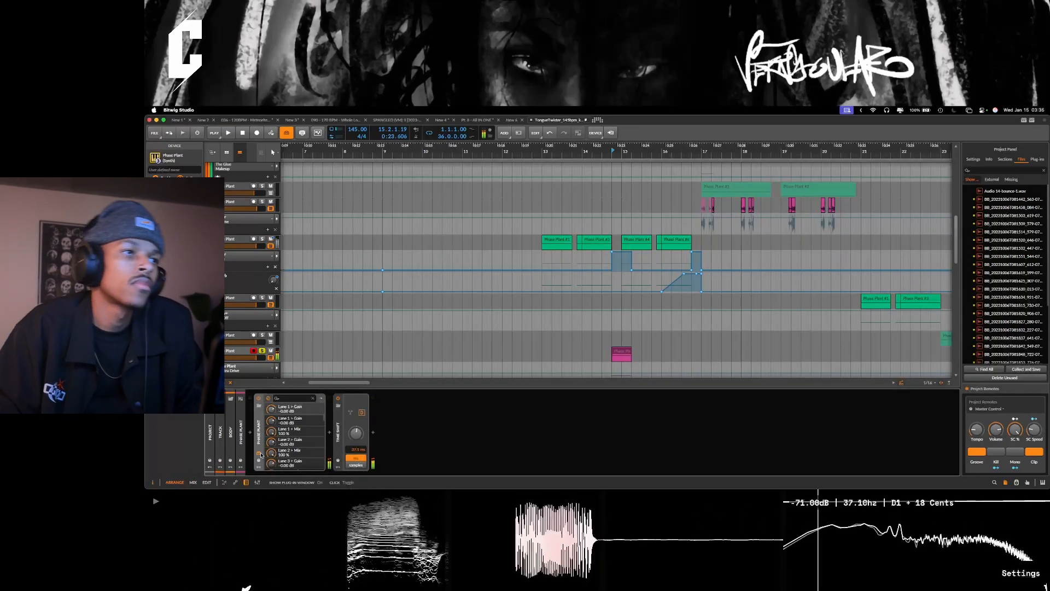
drag(624, 485, 618, 141)
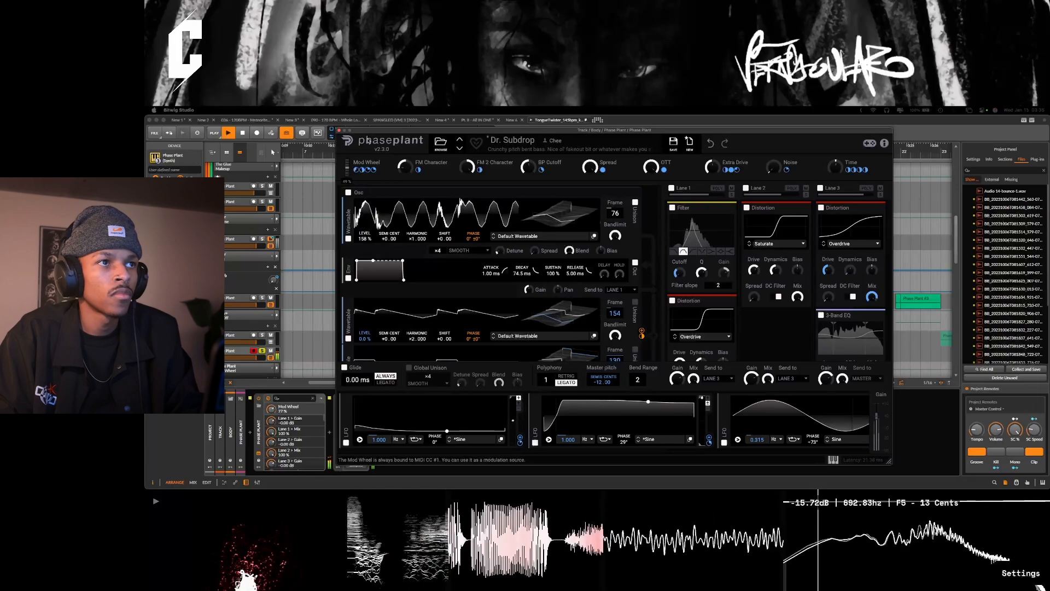
Step: Audition the Dr. Subdrop patch while varying its BP Cutoff, Noise and Time macros, raising Noise to 100 %, and close it
key(space)
drag(529, 167, 528, 164)
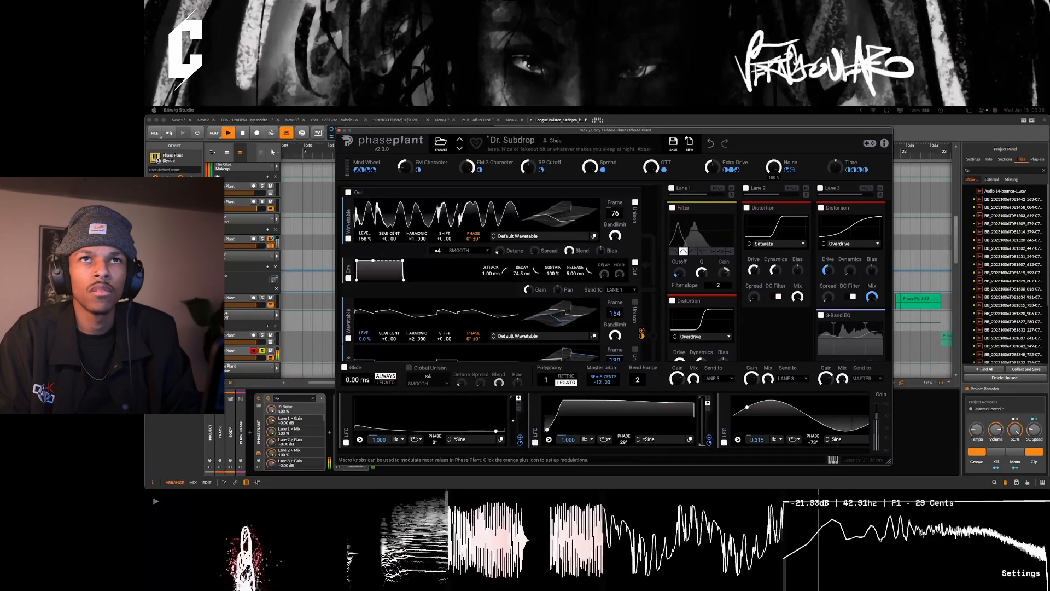
drag(774, 167, 774, 219)
drag(835, 166, 836, 142)
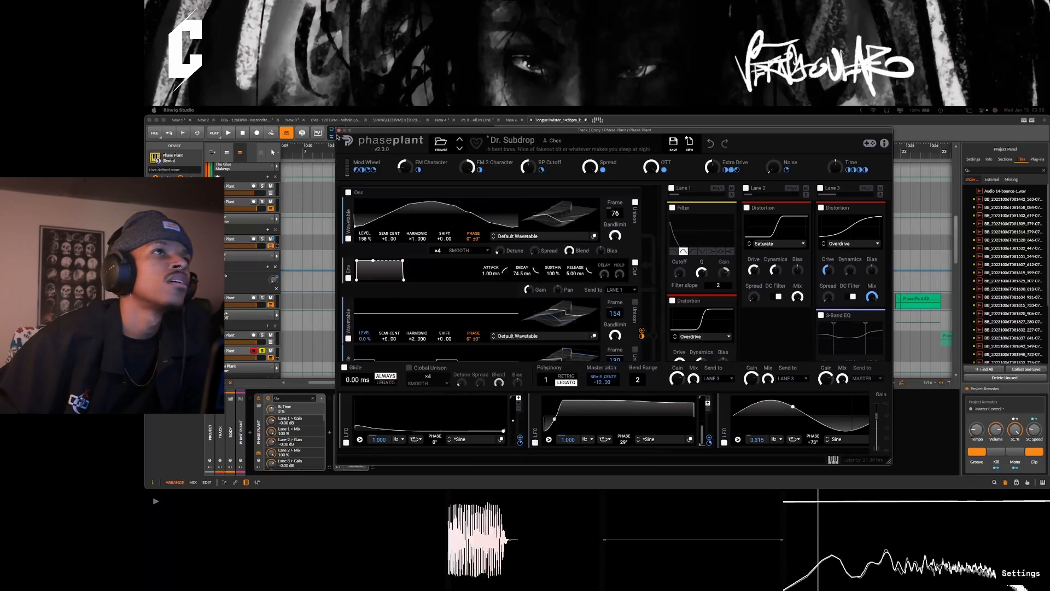
click(339, 131)
Step: Start playback from bar 17 in the arranger
scroll(618, 226, down, 3)
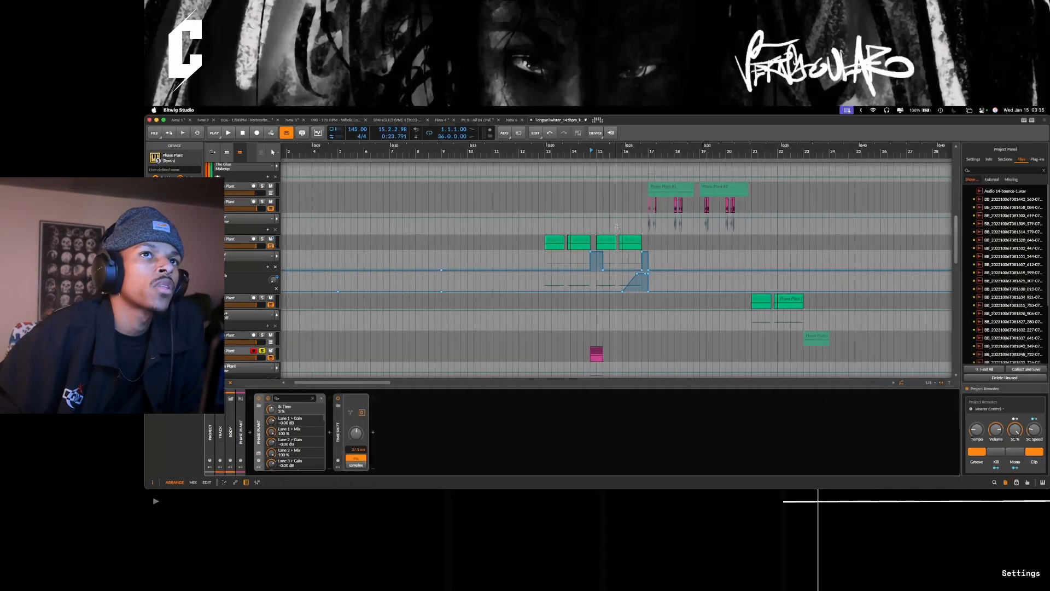
click(646, 229)
scroll(504, 312, down, 3)
key(space)
scroll(501, 312, up, 4)
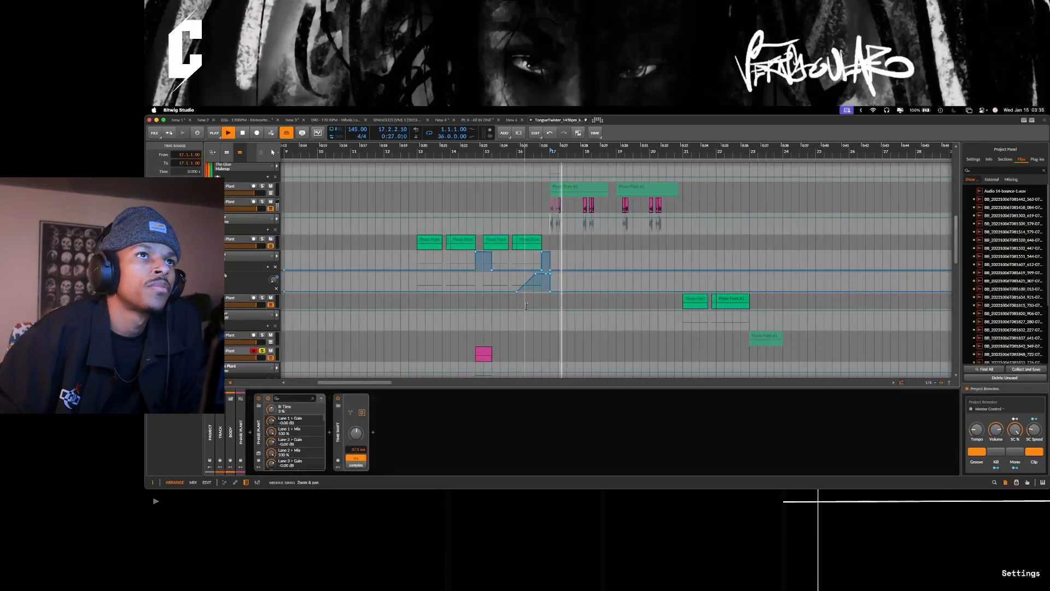
Step: Listen to the arrangement around bar 17 with the device panel hidden, and select the short green Phase Plant clip starting there
scroll(353, 280, up, 10)
key(space)
key(space)
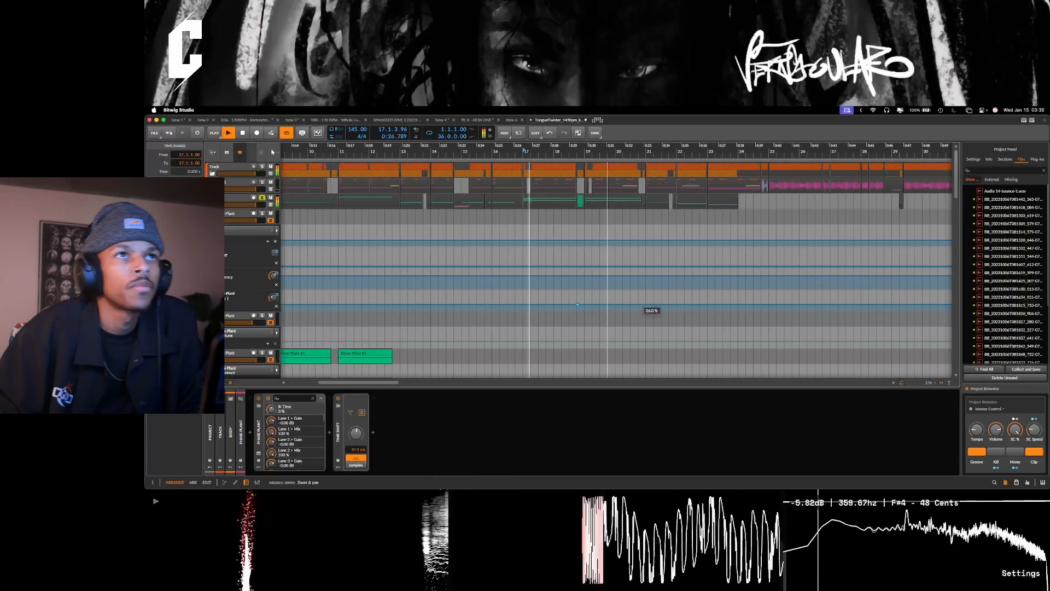
scroll(435, 298, down, 3)
scroll(435, 298, down, 2)
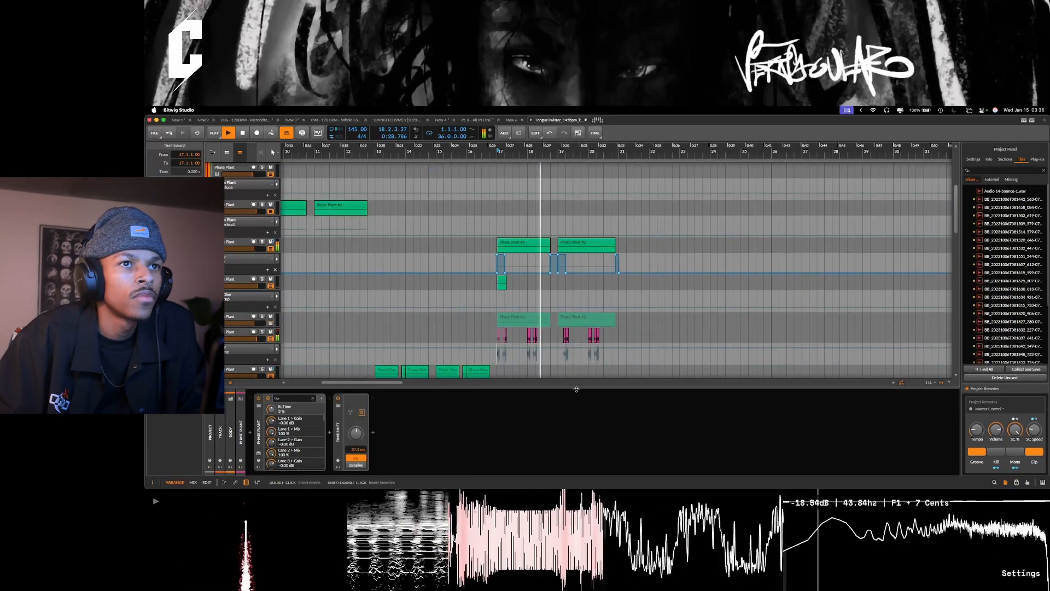
drag(577, 387, 581, 443)
key(space)
drag(519, 328, 519, 361)
click(476, 280)
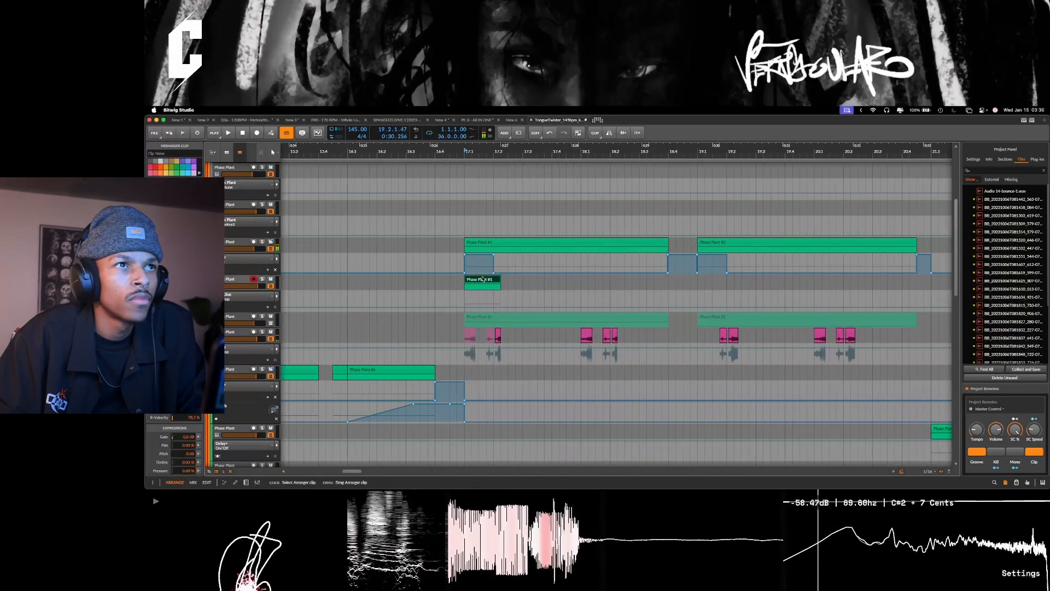
Step: Solo the short bar 17 clip's track, audition it from bar 17, and open its Phase Plant
key(space)
key(space)
click(262, 279)
key(space)
double_click(237, 280)
key(space)
key(space)
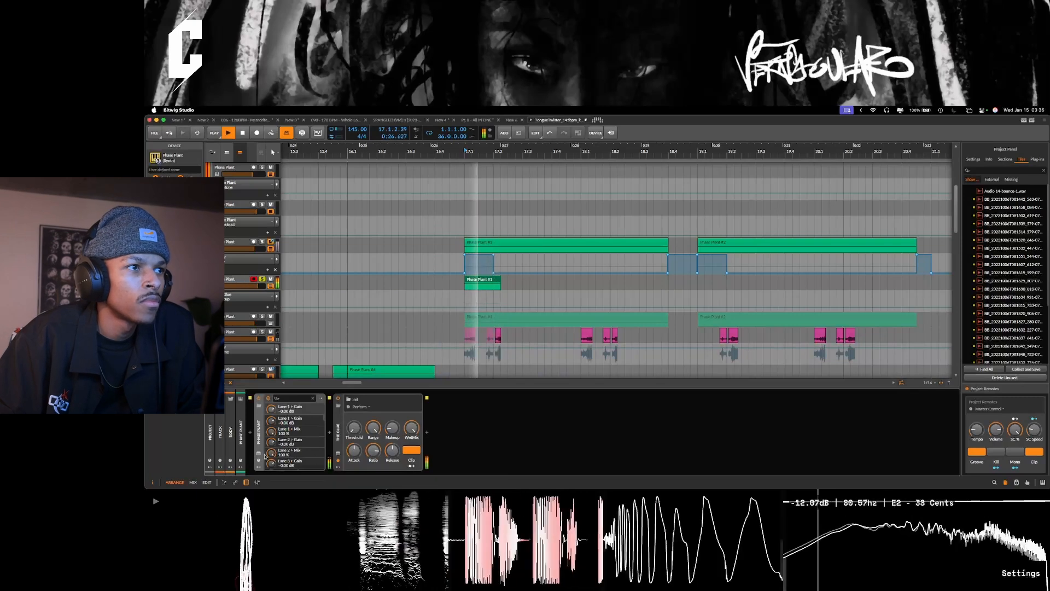
key(space)
click(259, 453)
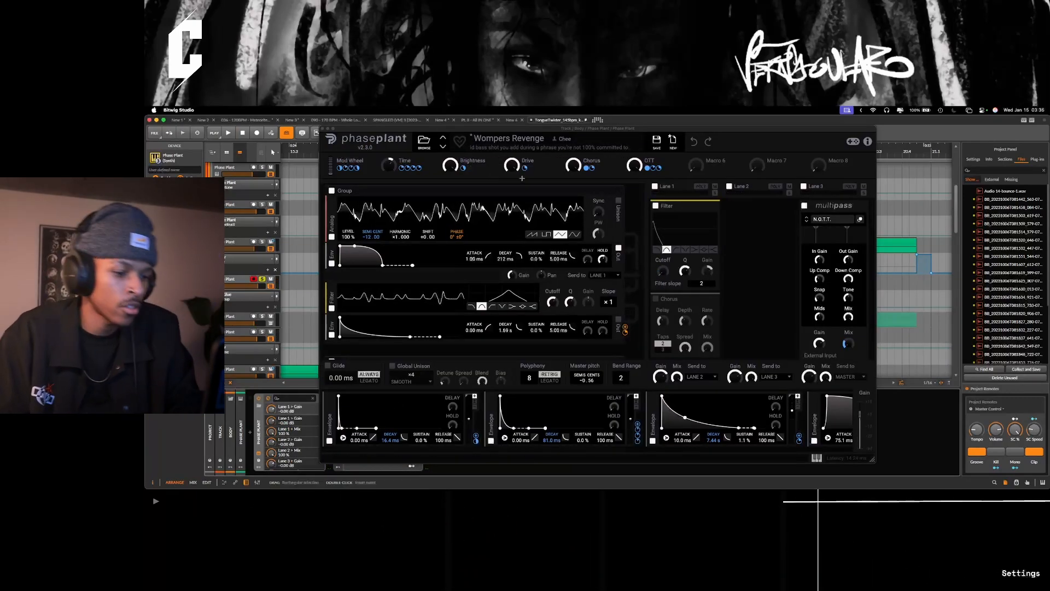
Step: Audition the Wompers Revenge patch while varying its Time, Mod Wheel and OTT controls, raising OTT to 100 %, and close it
key(space)
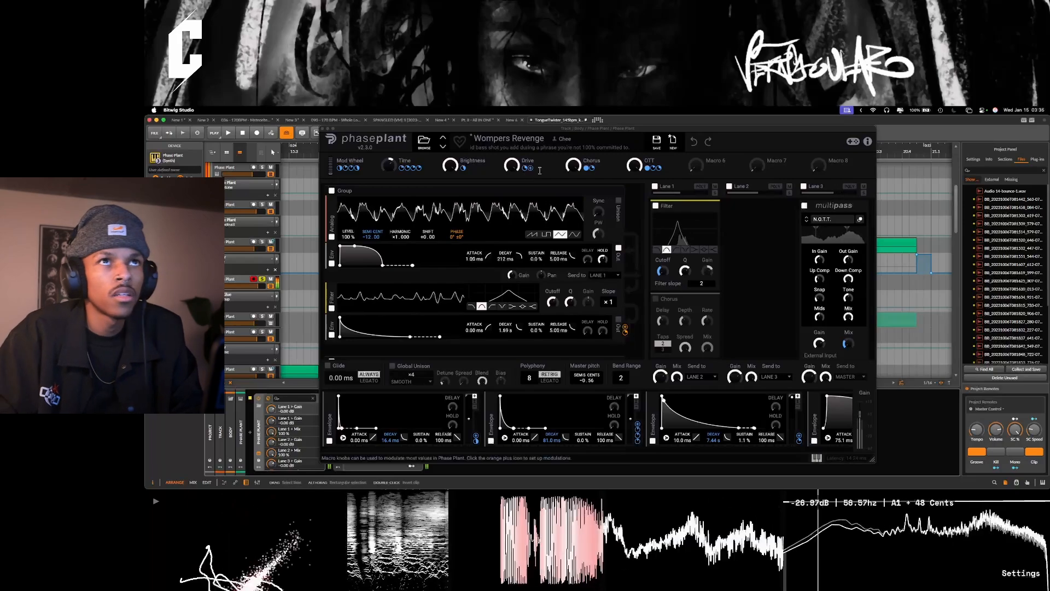
mouse_move(389, 165)
mouse_down()
mouse_move(389, 189)
mouse_move(379, 165)
mouse_up()
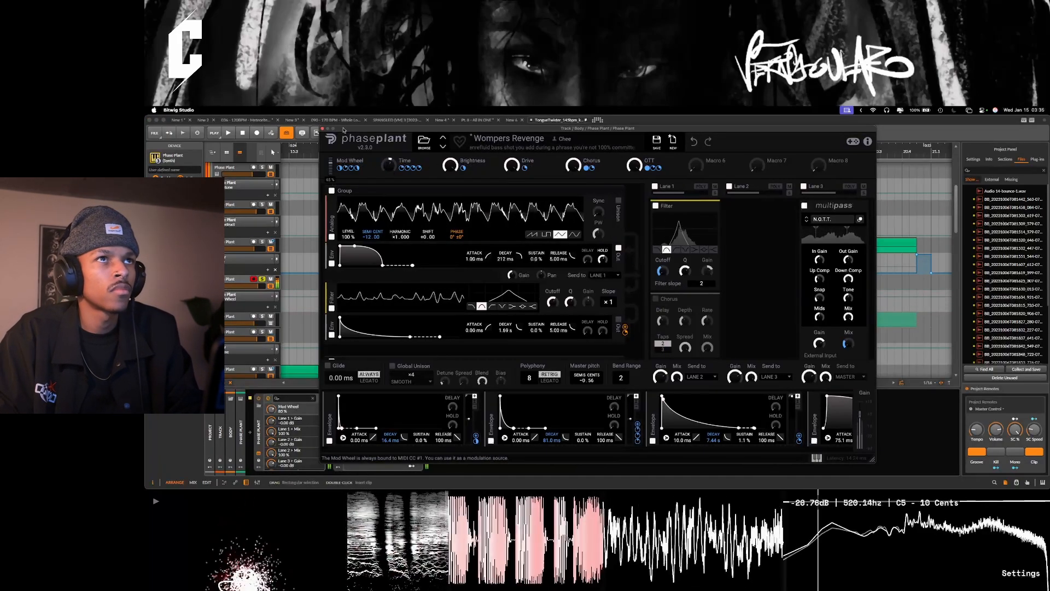
click(635, 164)
drag(635, 165, 634, 109)
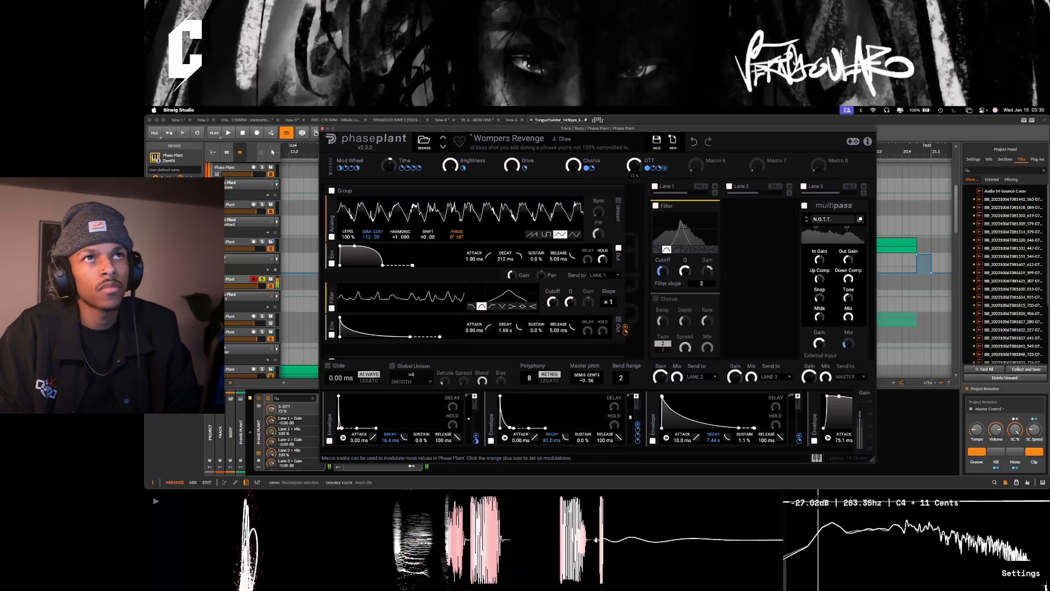
click(323, 129)
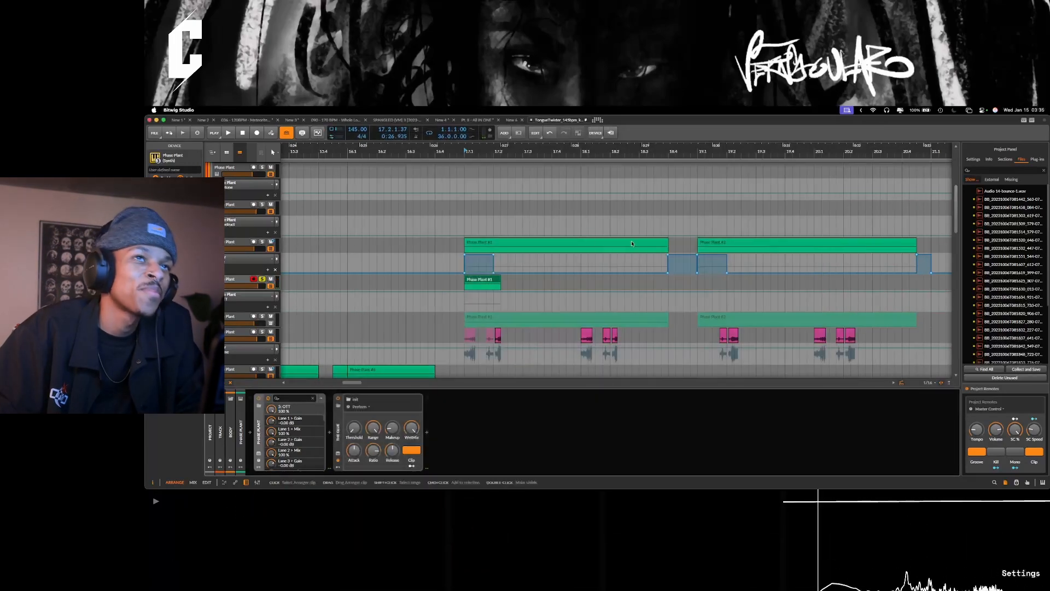
Step: Replay the passage from bar 17 without the track solo, and again with the green-clip group soloed
key(space)
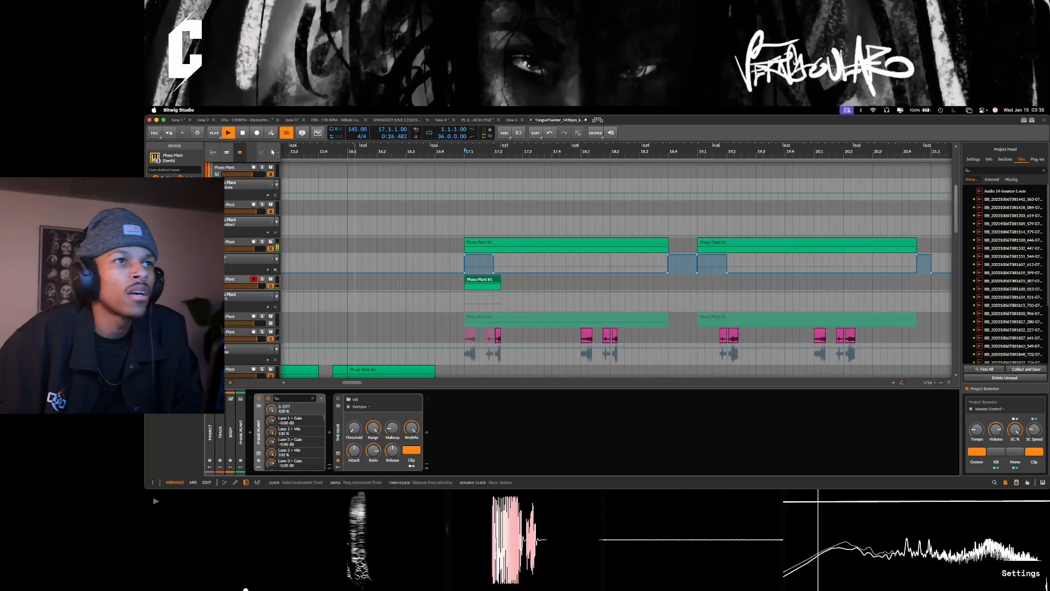
scroll(537, 269, down, 2)
scroll(537, 269, up, 6)
key(space)
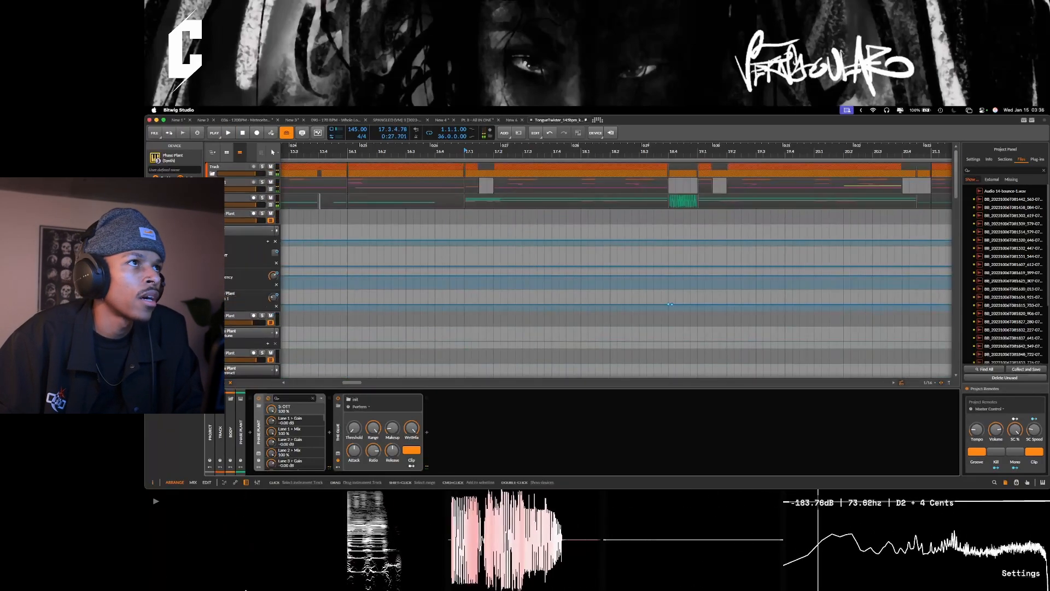
scroll(600, 218, down, 3)
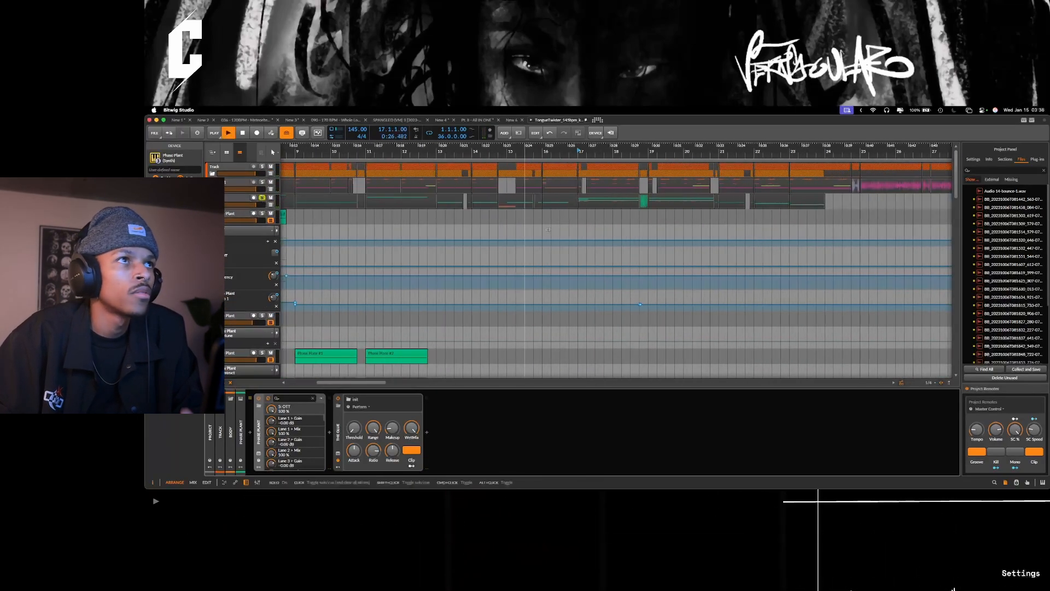
key(space)
scroll(536, 235, down, 3)
click(649, 423)
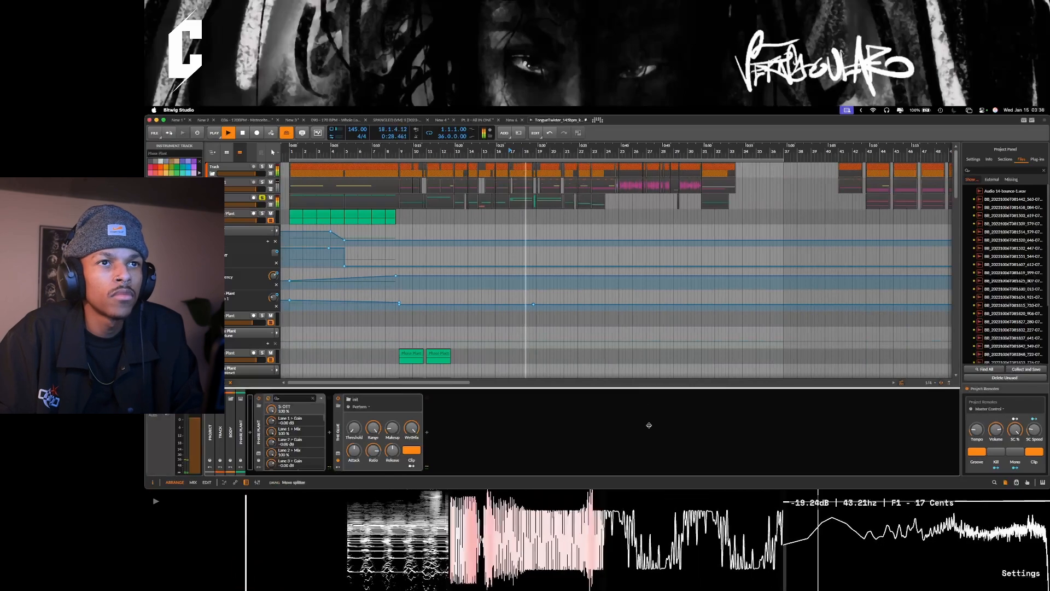
Step: Hide the device panel and follow the soloed group's playback through its Phase Plant tracks toward bar 21
key(d)
scroll(553, 313, down, 5)
scroll(547, 313, up, 4)
scroll(553, 313, up, 3)
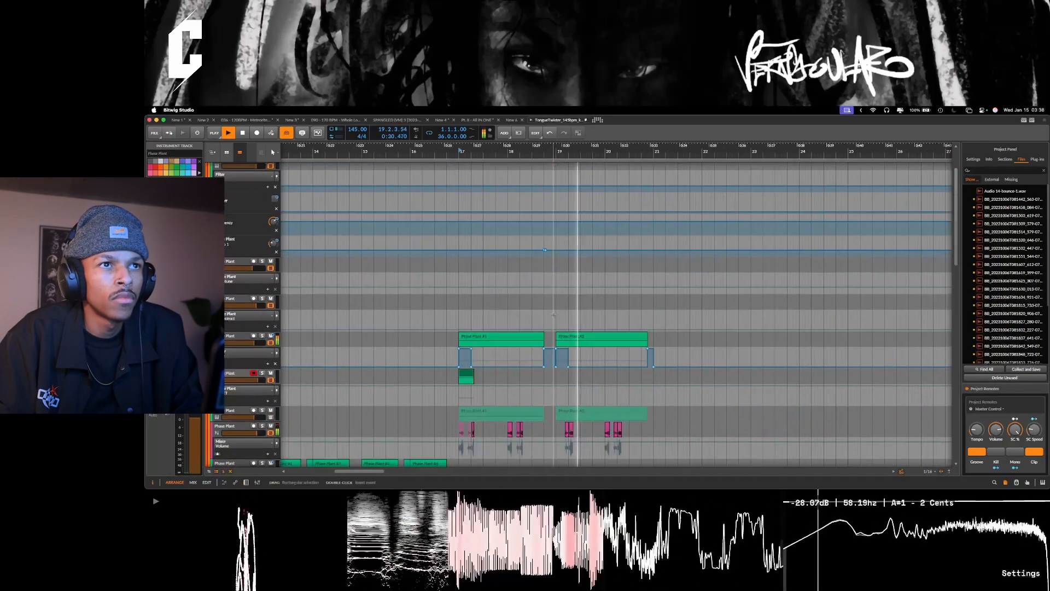
scroll(554, 314, down, 4)
scroll(598, 307, down, 2)
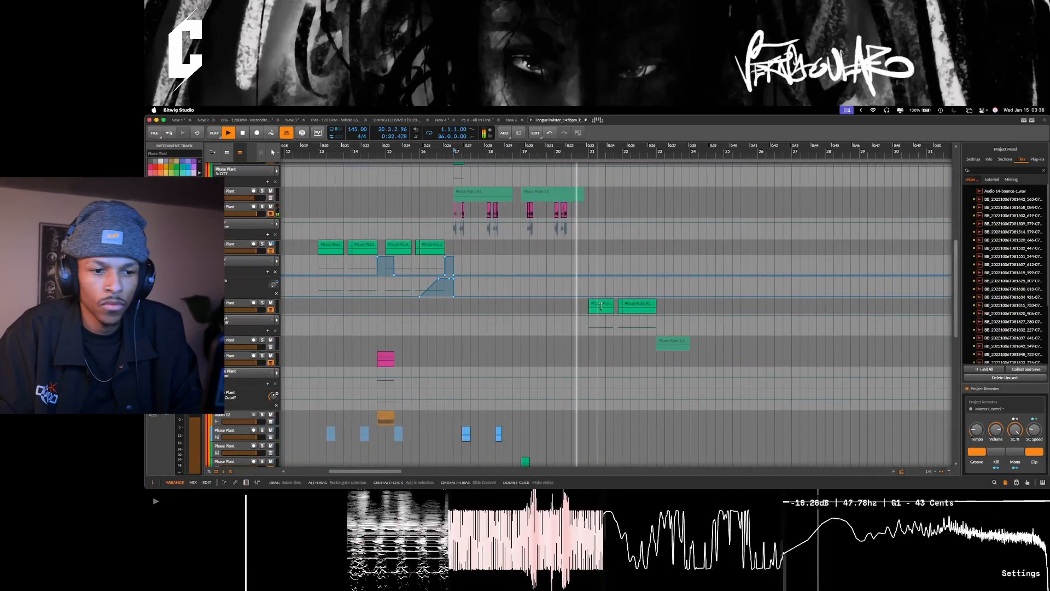
Step: Select the second green Phase Plant clip at bar 22 and audition the passage from there
click(600, 305)
click(633, 307)
scroll(569, 298, down, 3)
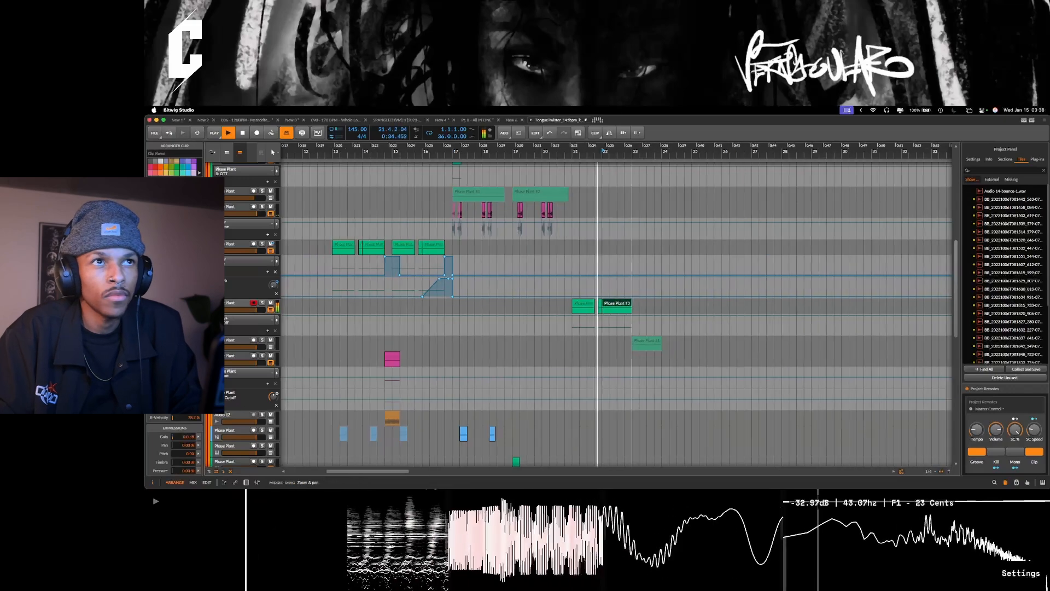
scroll(438, 251, up, 5)
key(space)
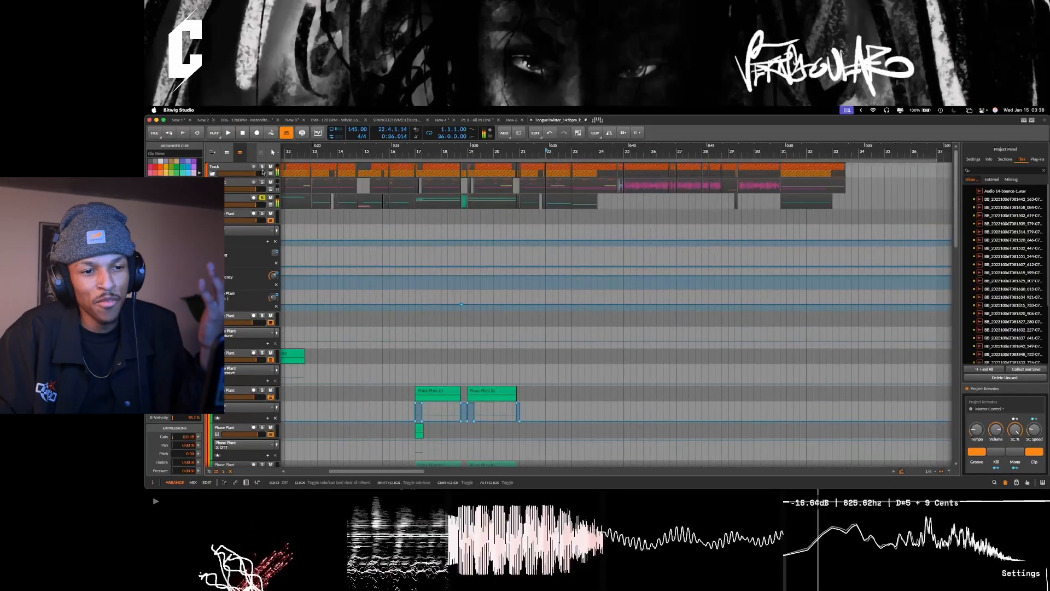
Step: Solo the top track group and audition the arrangement from the clips at bars 22, 23 and 25, showing the devices
click(547, 187)
key(space)
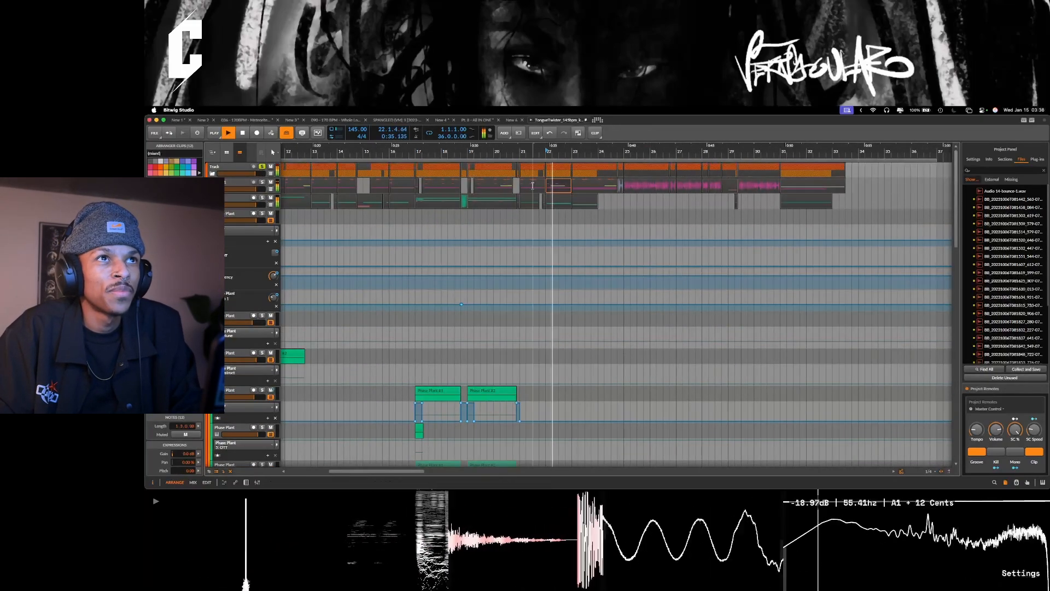
click(579, 182)
double_click(230, 199)
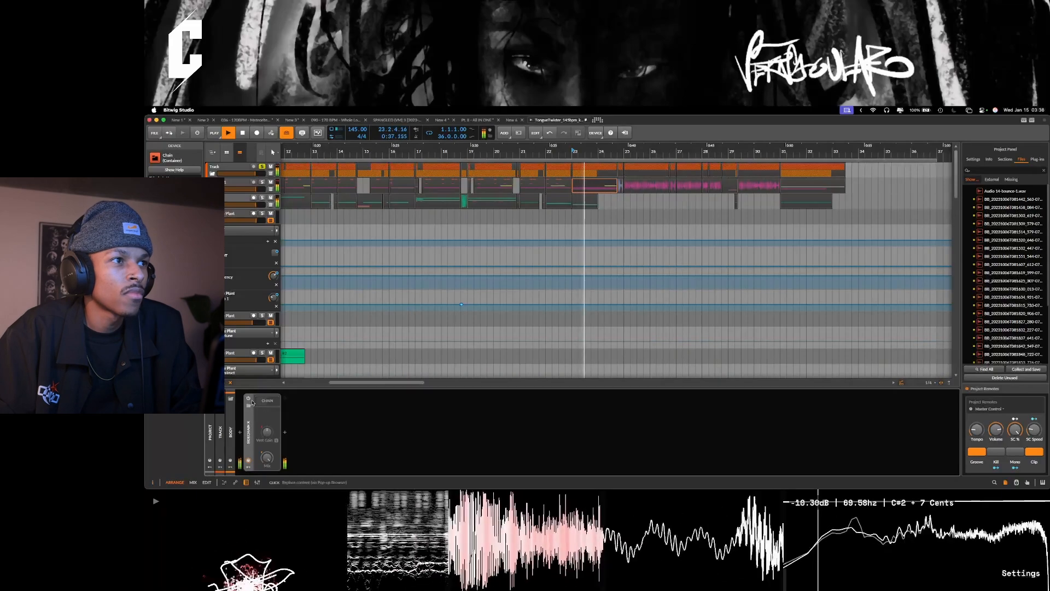
click(647, 187)
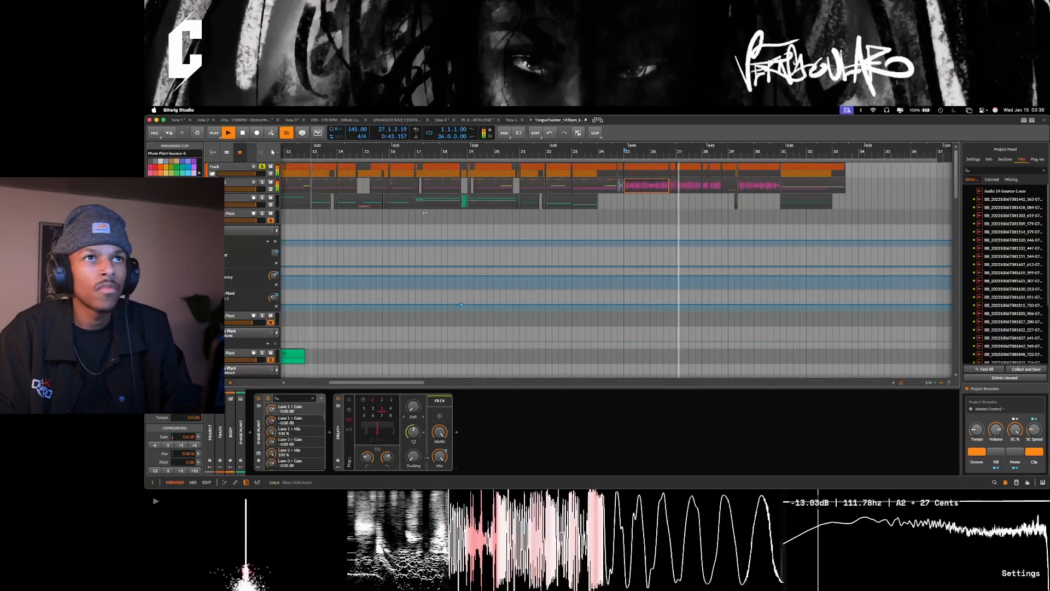
Step: Examine the tracks from top to bottom while the soloed group plays through to bar 32
scroll(465, 219, down, 2)
scroll(609, 274, up, 5)
scroll(647, 304, down, 3)
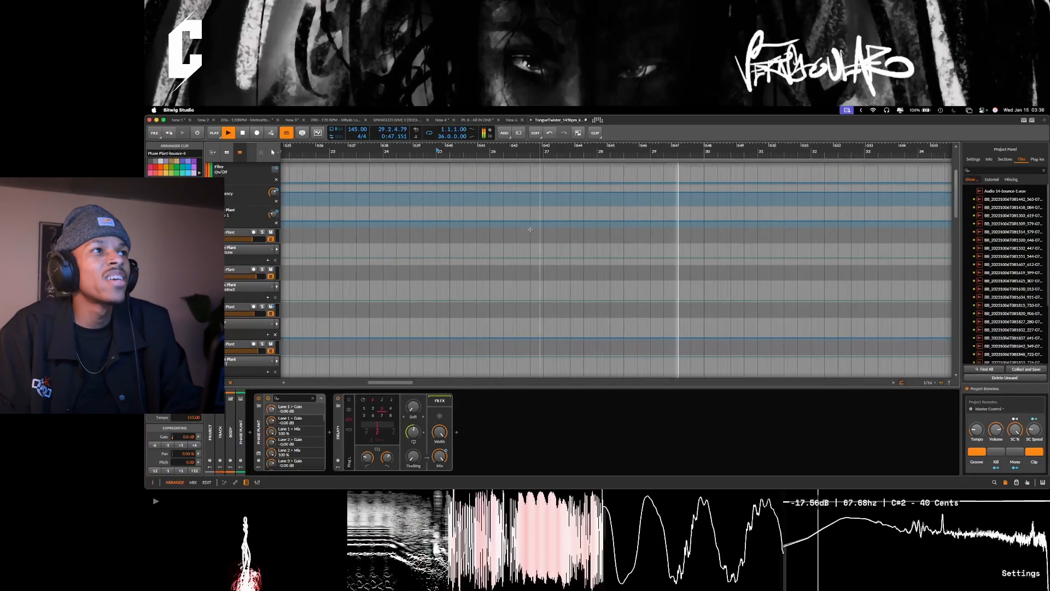
scroll(845, 221, up, 3)
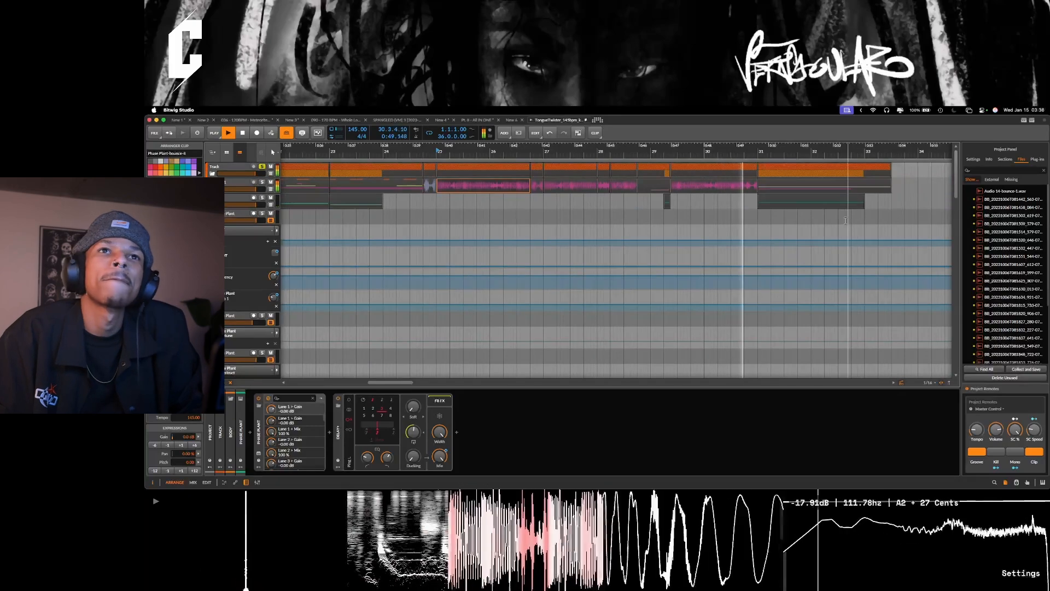
scroll(845, 220, down, 5)
key(d)
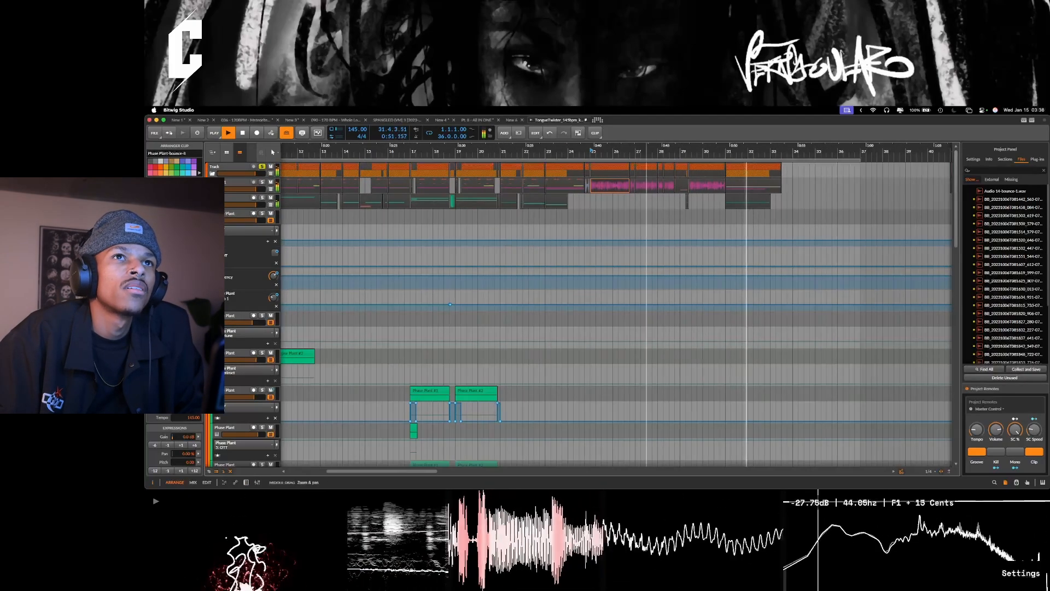
scroll(646, 315, up, 5)
key(space)
scroll(646, 314, down, 20)
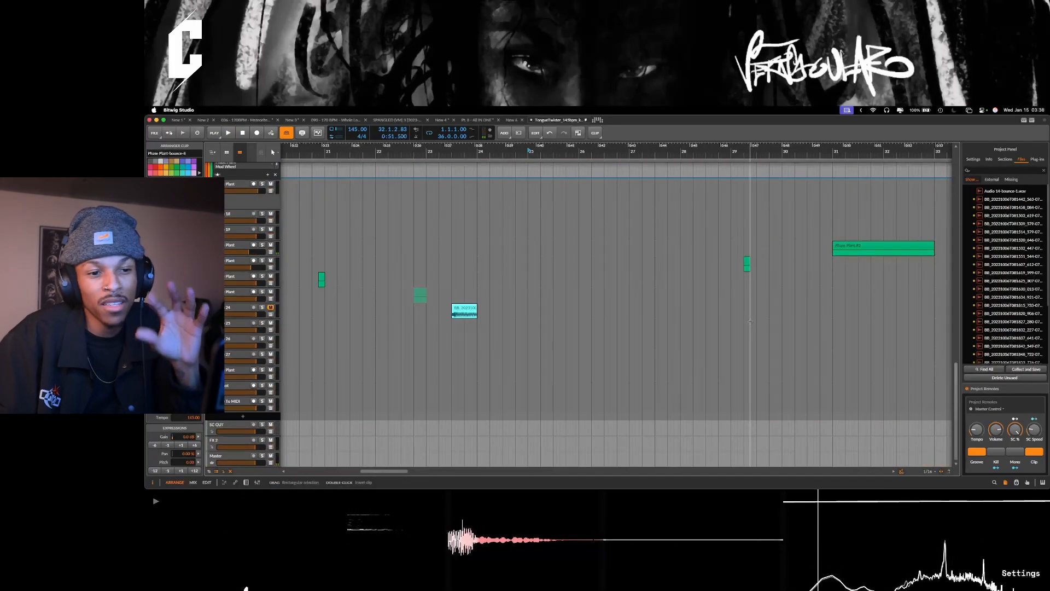
scroll(750, 322, up, 15)
scroll(750, 322, down, 15)
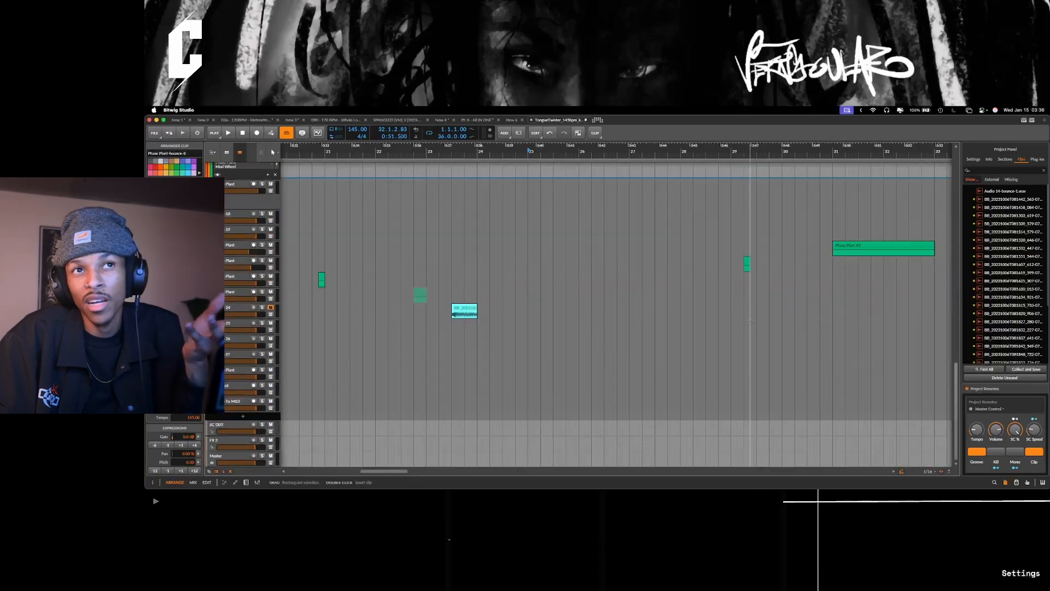
Step: Select the short green clip near bar 29 and audition the passage around it
click(747, 262)
key(shift+space)
scroll(720, 267, up, 1)
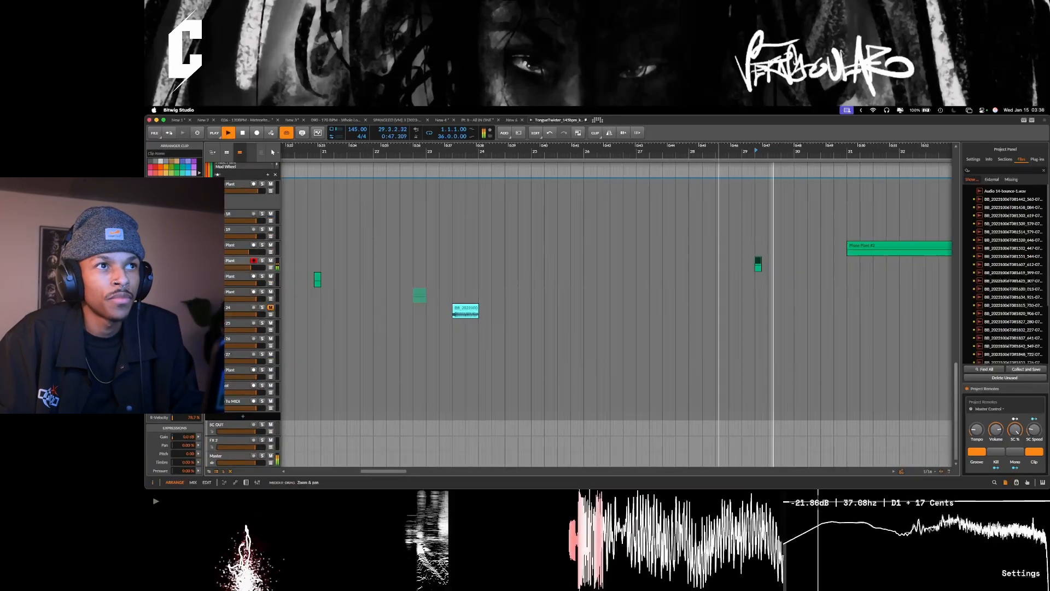
scroll(714, 267, down, 5)
key(space)
Step: Play the arrangement from bar 26 and again from 28.4 while viewing the lower tracks
click(662, 266)
scroll(662, 267, up, 15)
key(space)
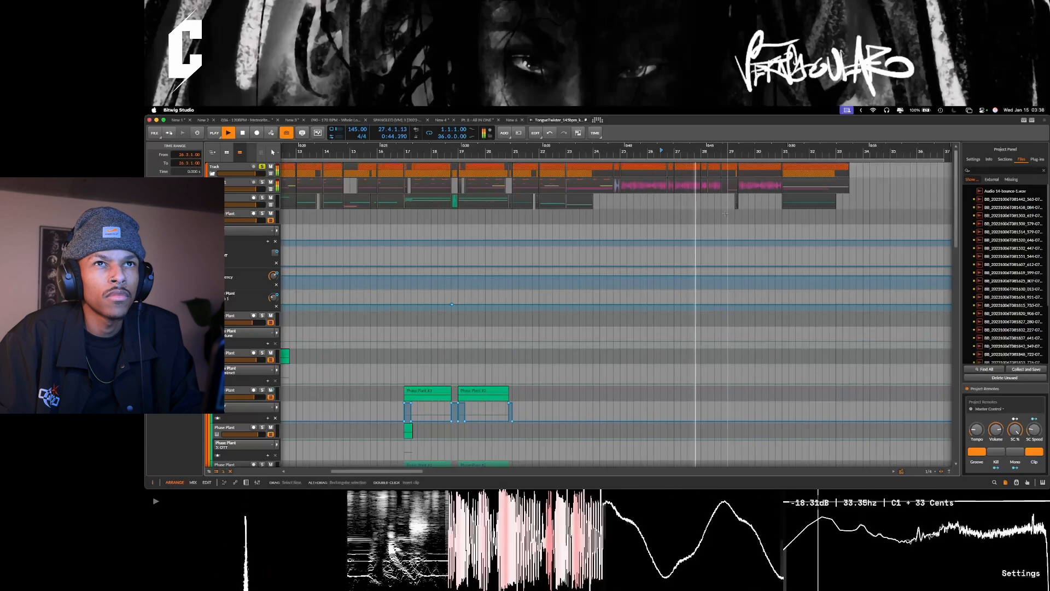
drag(725, 151, 624, 153)
scroll(641, 301, down, 6)
scroll(640, 302, down, 10)
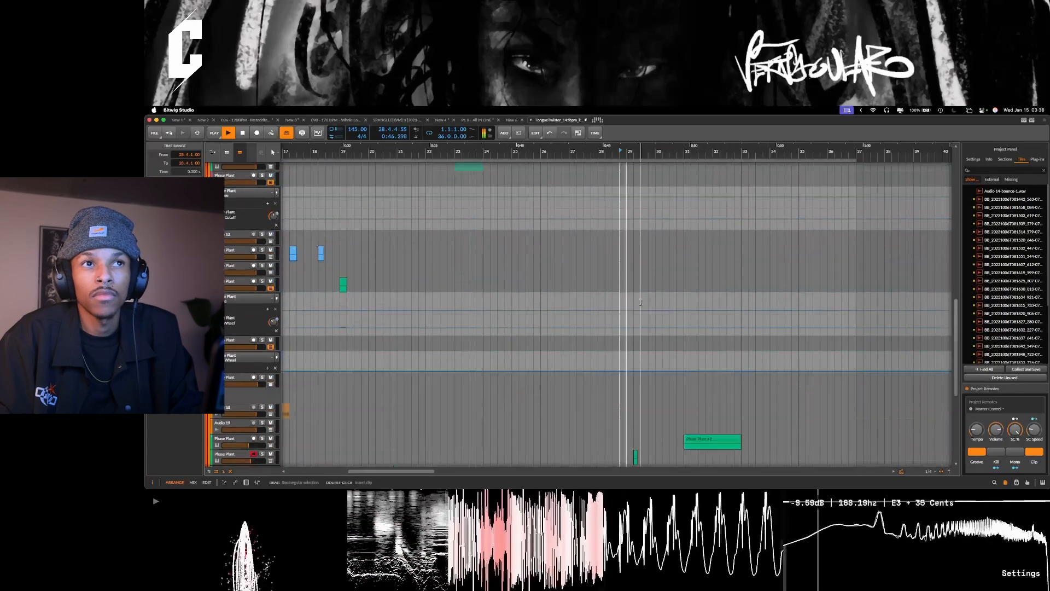
key(space)
Step: Collapse the automation lanes of the first two Phase Plant tracks in the green-clip group
scroll(629, 326, up, 9)
scroll(629, 327, up, 10)
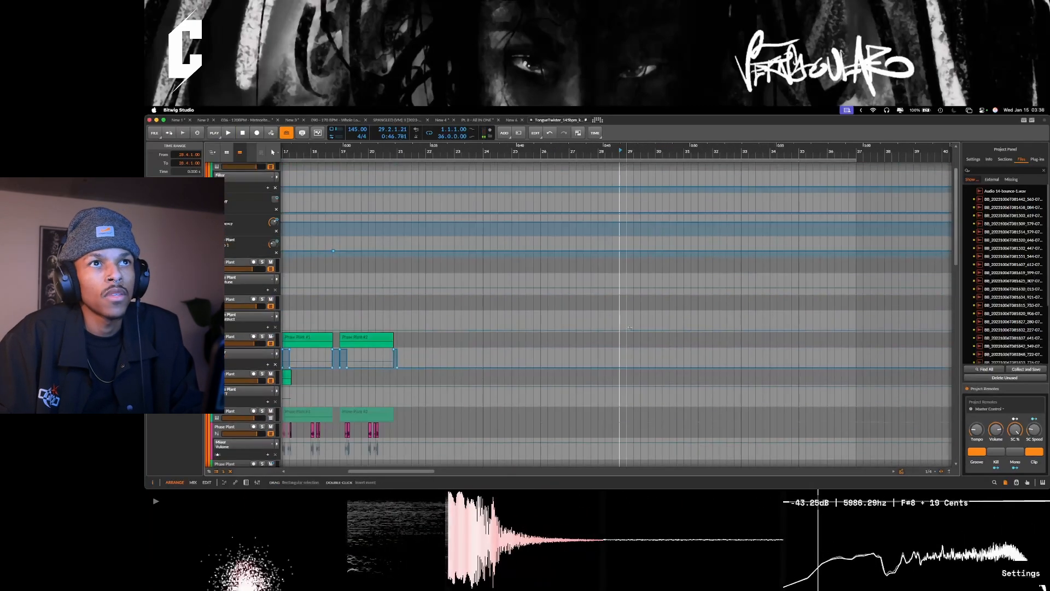
click(269, 220)
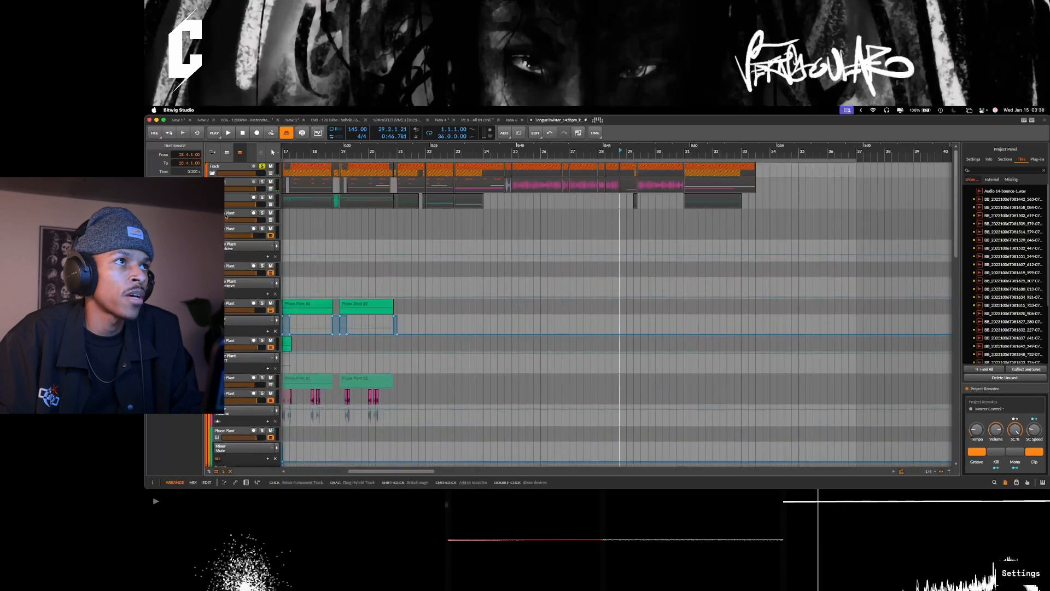
click(271, 235)
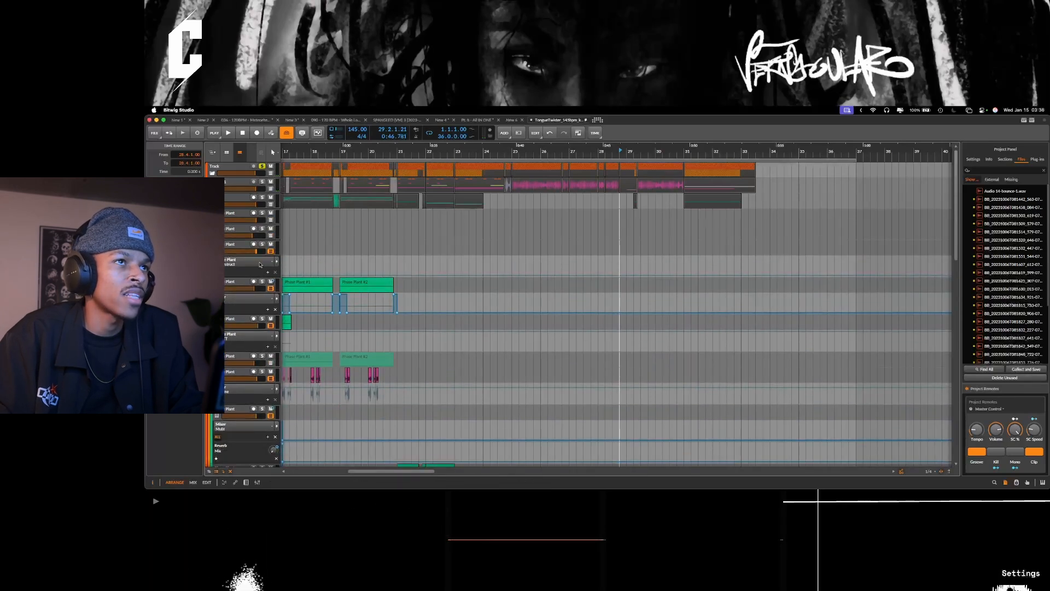
scroll(420, 328, down, 15)
scroll(437, 336, up, 15)
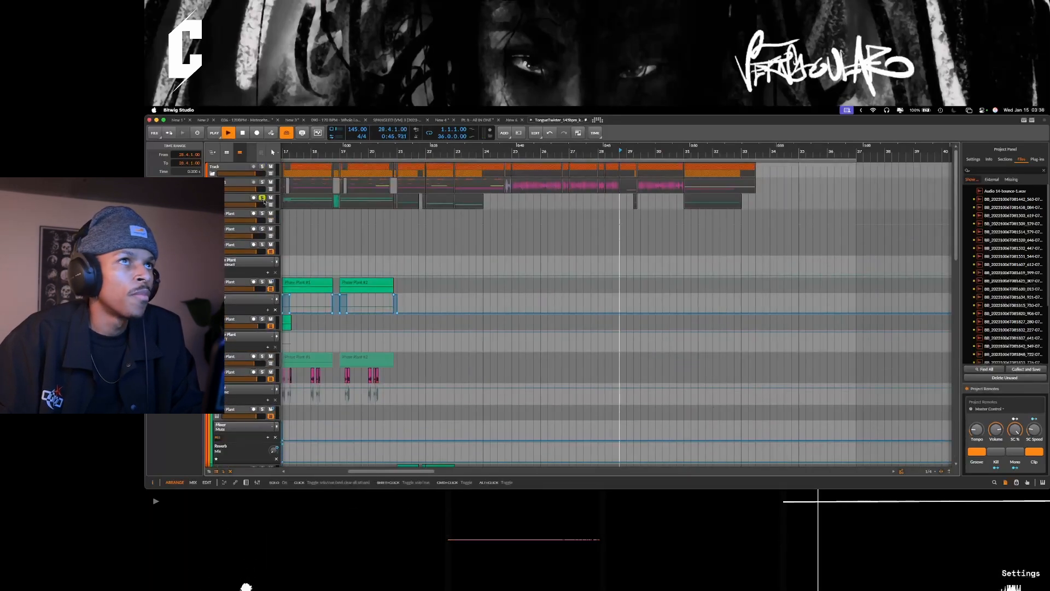
Step: Solo and unfold the Body group with the pink clips, auditioning it from 28.4
click(262, 182)
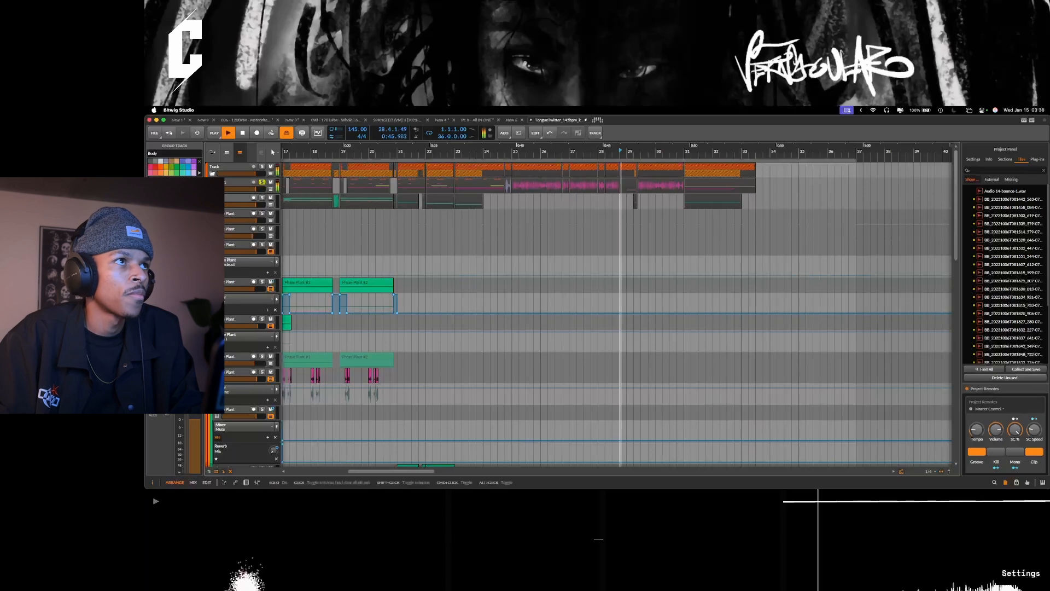
click(214, 188)
key(space)
scroll(622, 372, up, 5)
scroll(621, 372, down, 6)
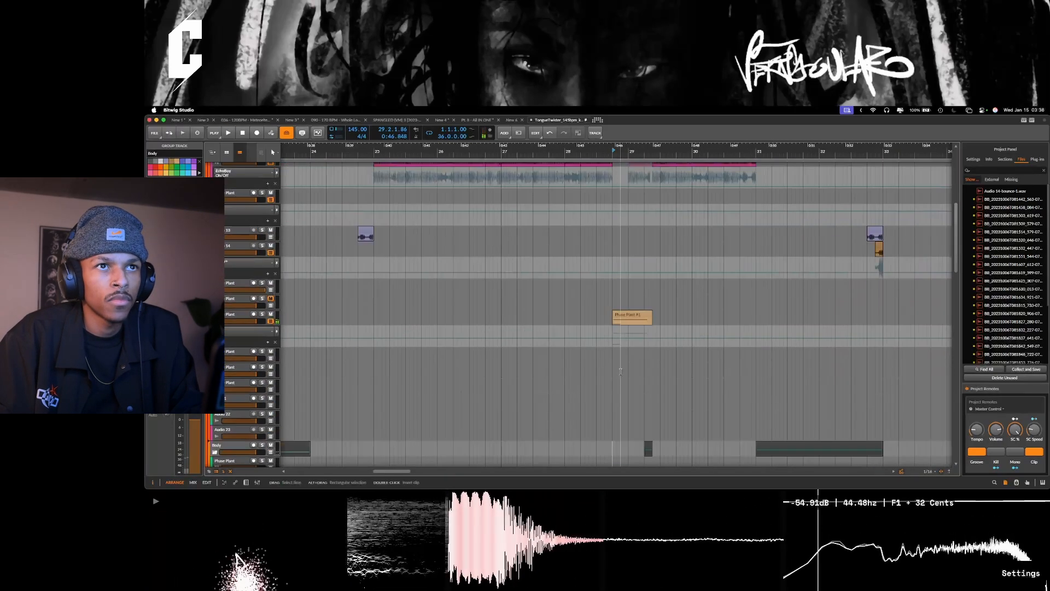
Step: Open the Reese Puffs Phase Plant patch used by the clip near bar 29 and audition it
click(620, 315)
key(d)
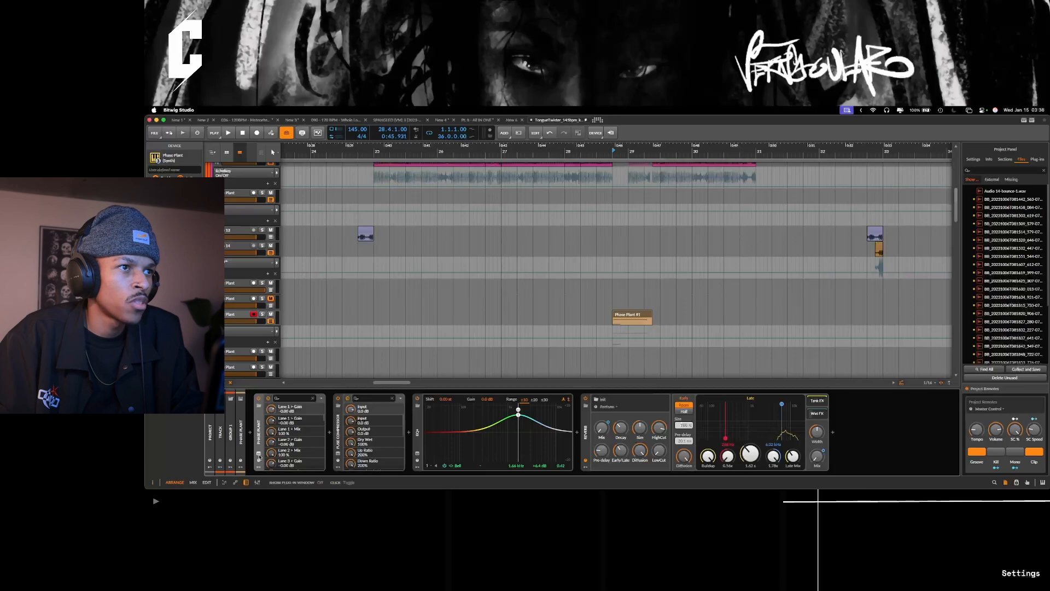
click(259, 454)
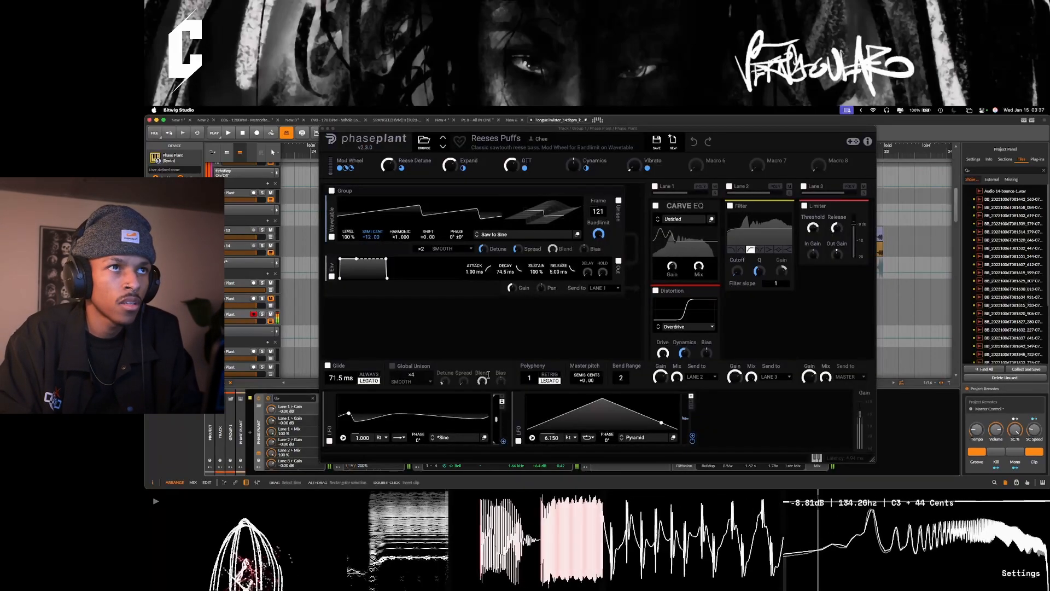
key(space)
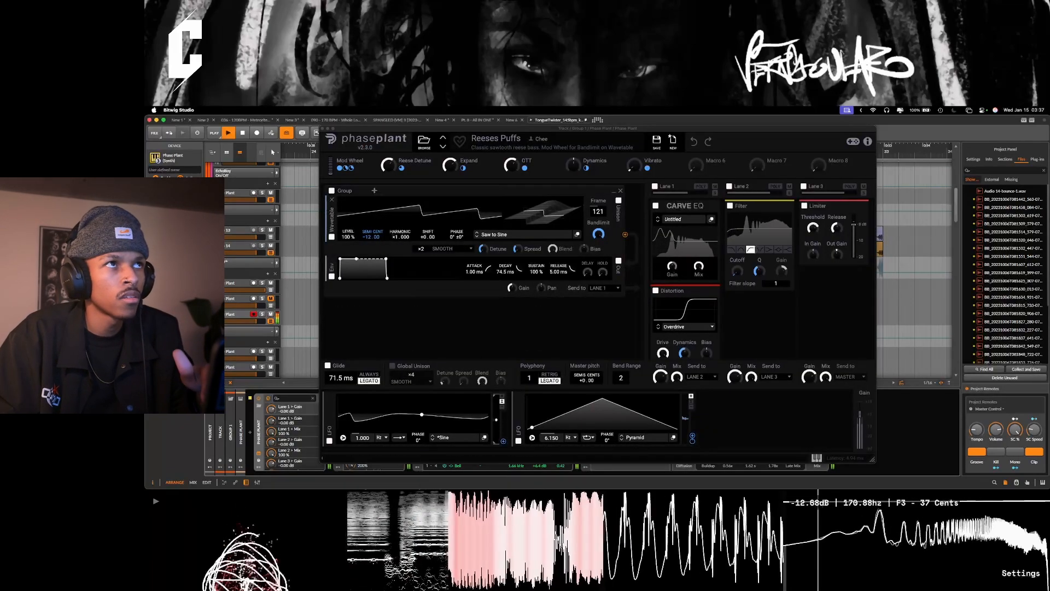
click(323, 129)
key(super+minus)
key(space)
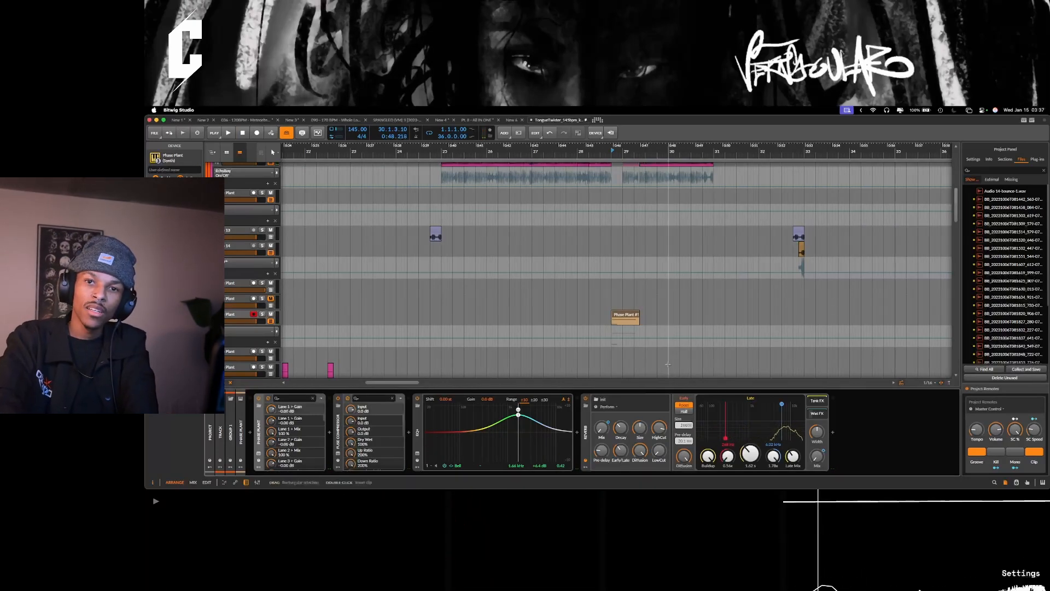
key(d)
Step: Solo the Phase Plant track whose bounced pink clips start at bar 25 and play it from there
scroll(529, 268, up, 5)
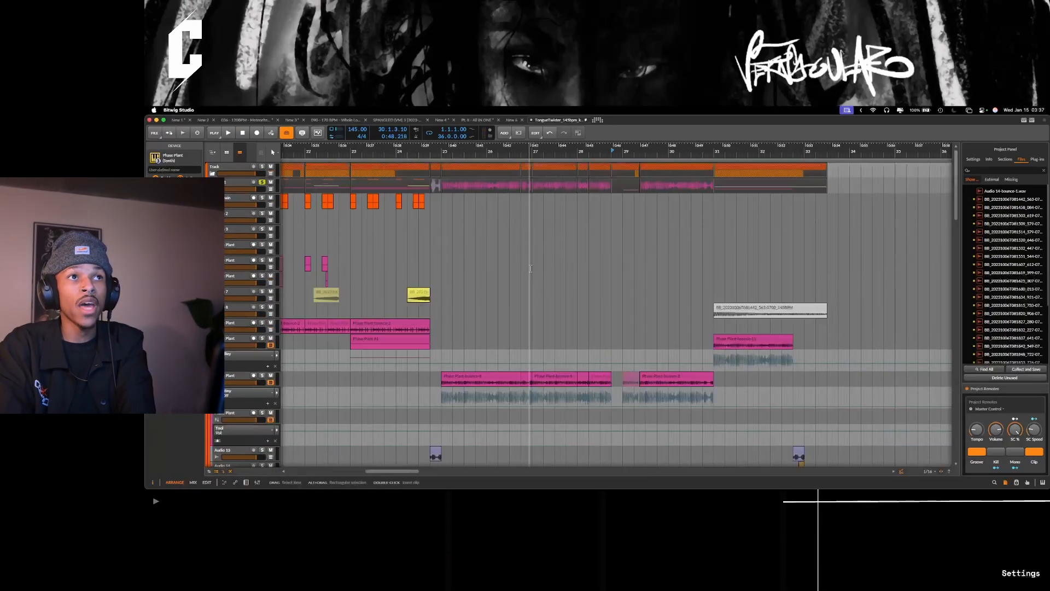
click(477, 378)
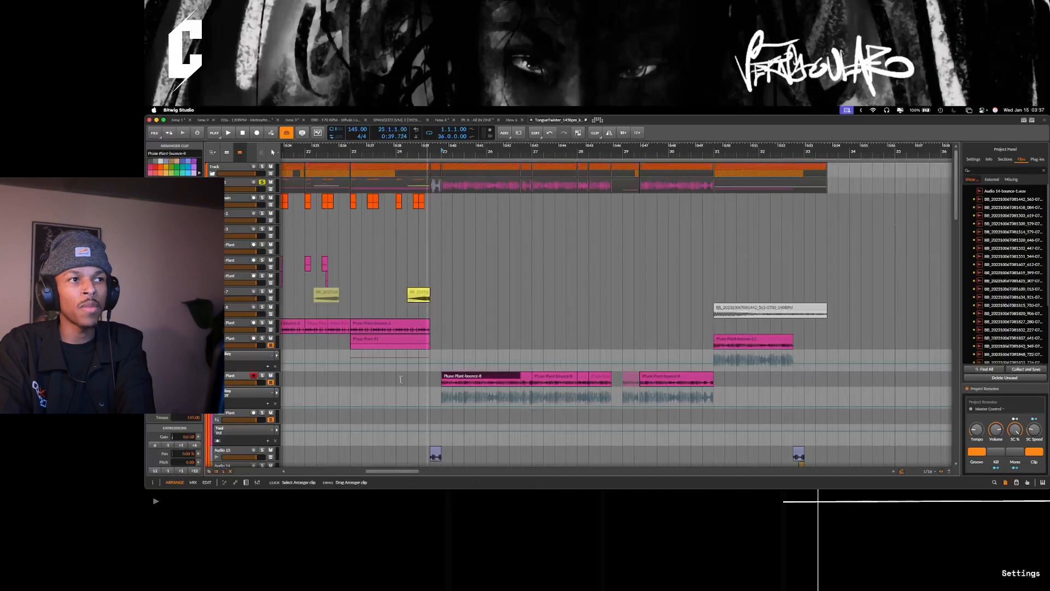
click(262, 375)
key(space)
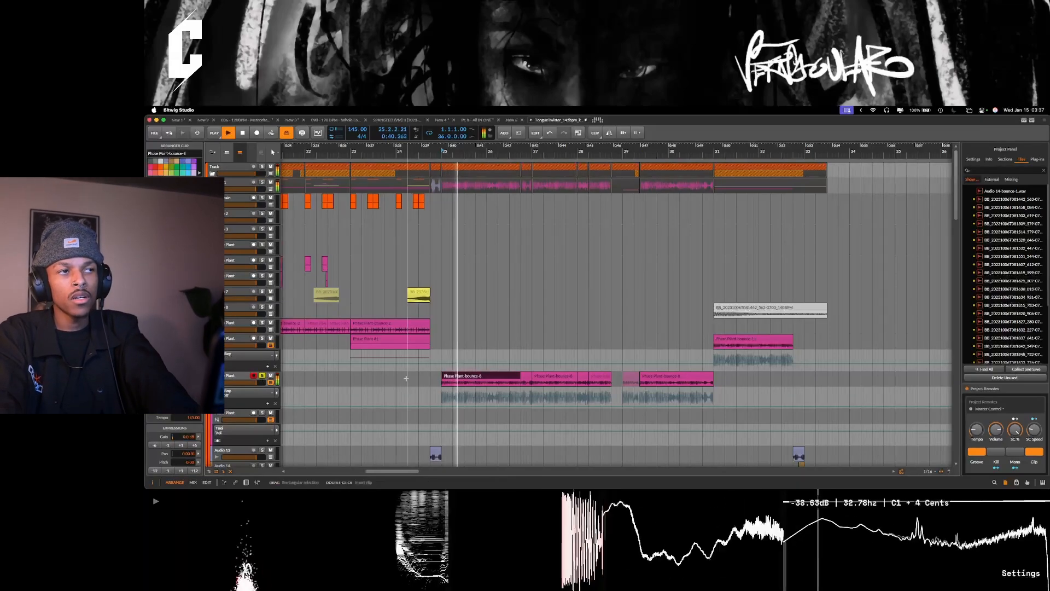
key(minus)
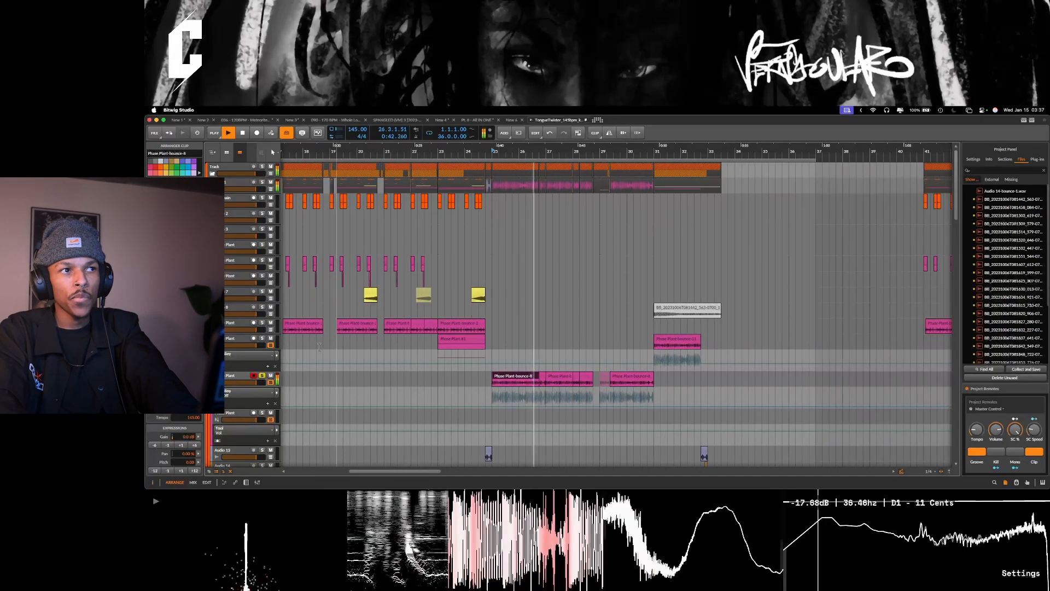
key(space)
Step: Solo the Phase Plant track with the pink clip at bar 23 and loop that clip's two bars
click(262, 338)
click(452, 339)
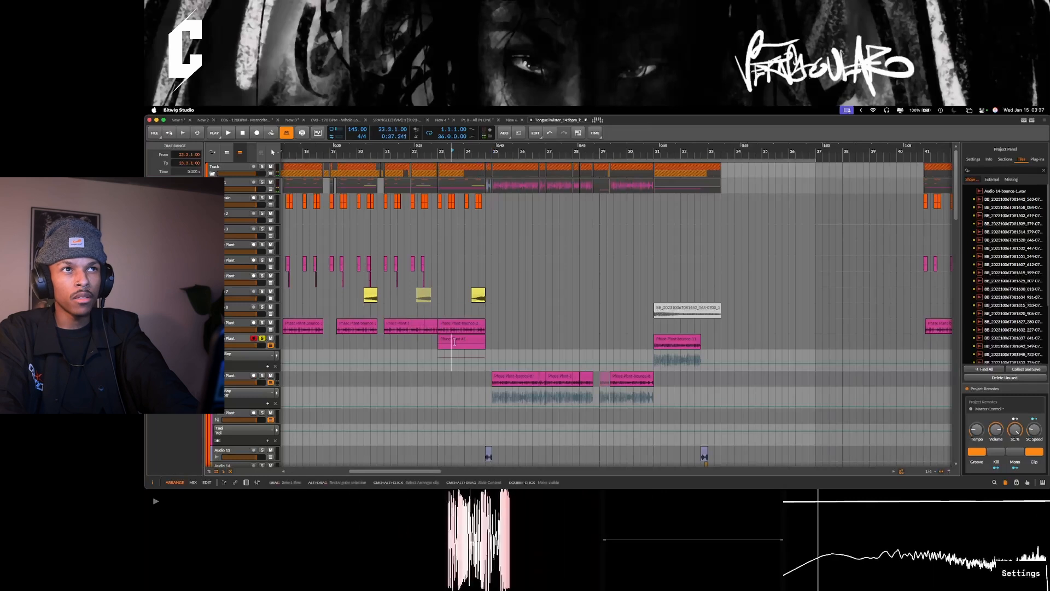
key(minus)
drag(480, 342, 535, 330)
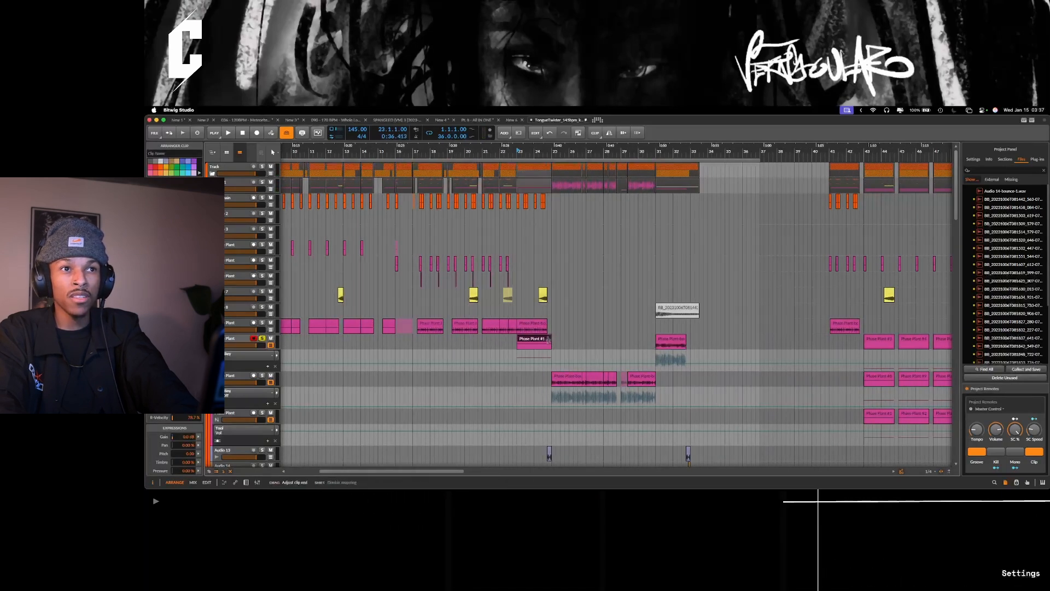
key(super+l)
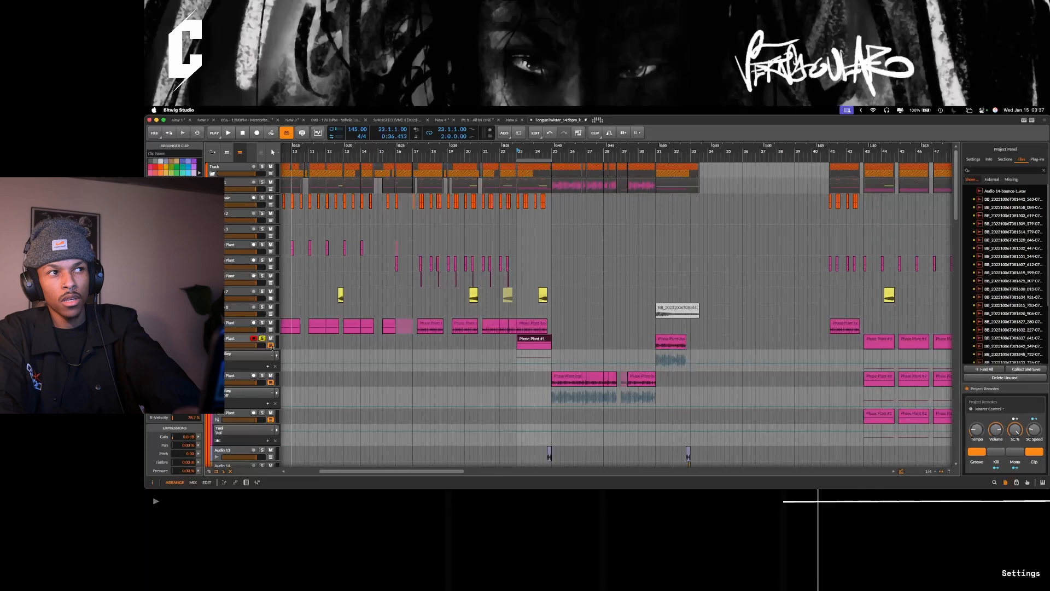
Step: Switch off the plug-in after the EQ and audition the looped clip while viewing the 140 BPM Shuffla Ting v2 patch
double_click(236, 346)
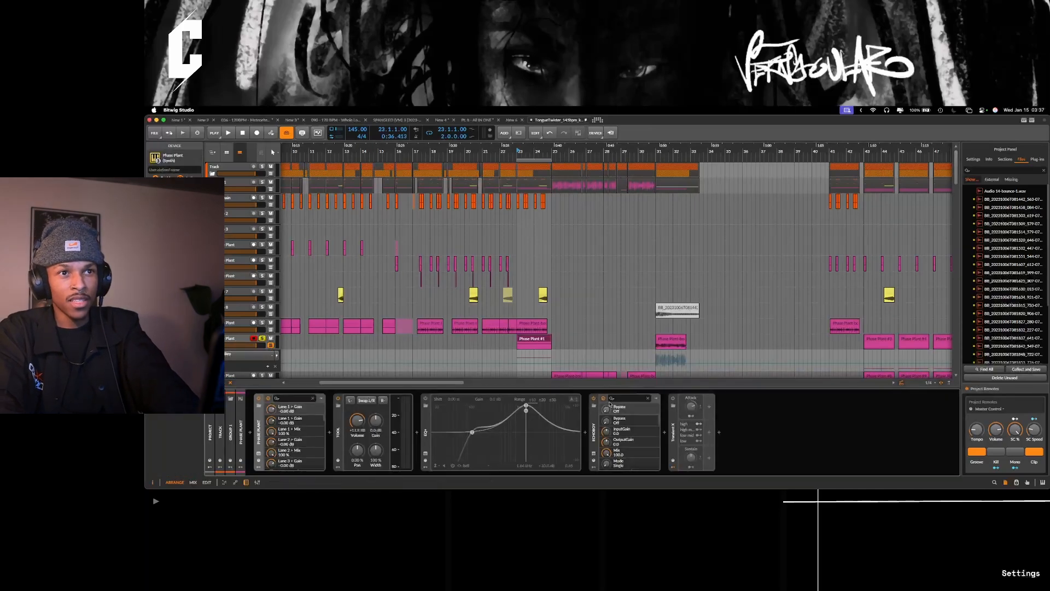
click(603, 397)
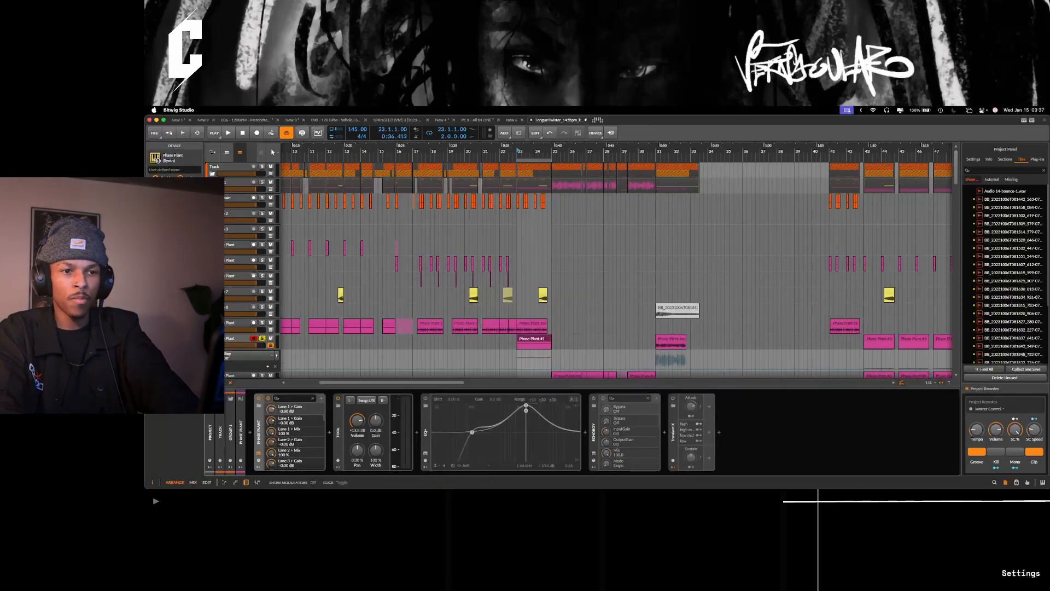
drag(263, 487, 385, 118)
key(space)
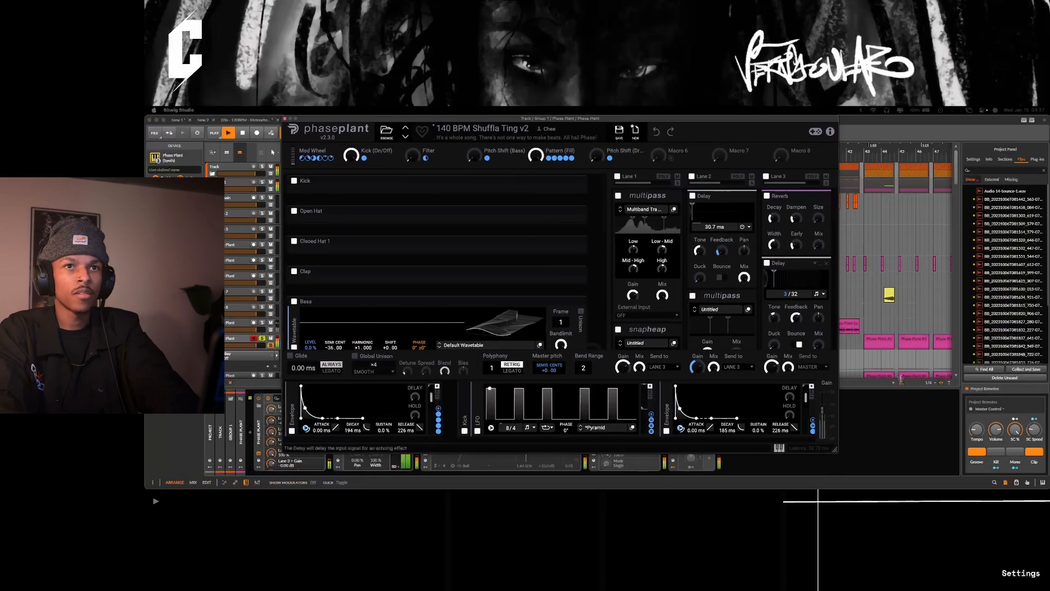
drag(836, 452, 857, 463)
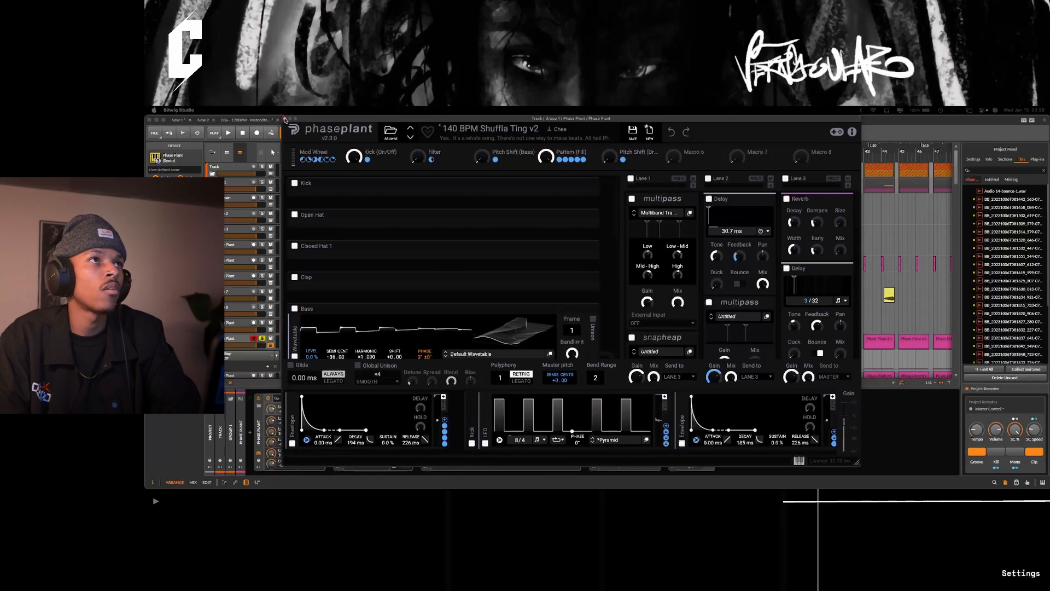
click(285, 119)
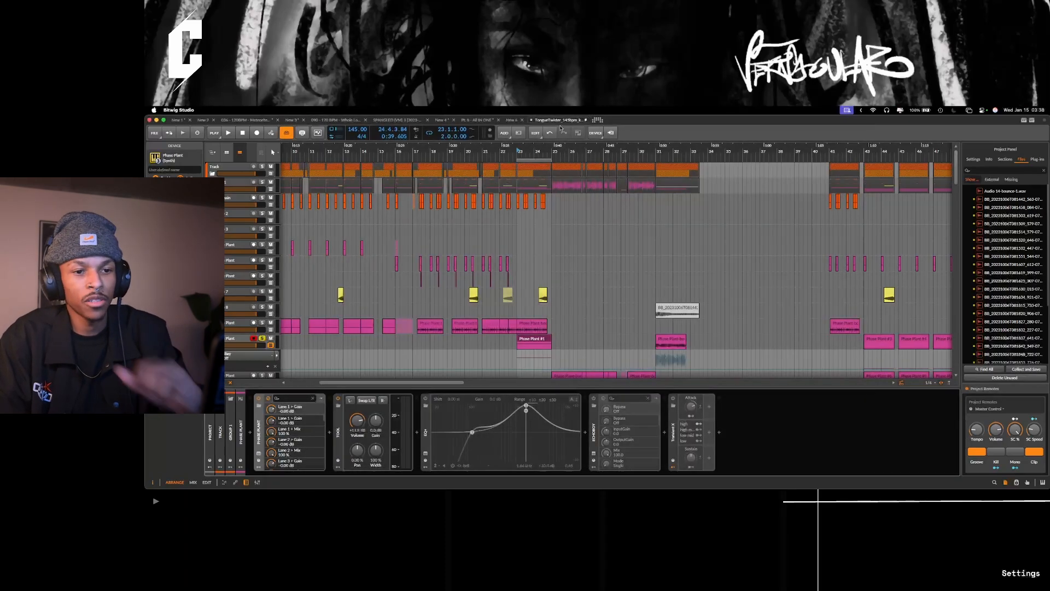
Step: Create a new project and add an instrument track with Phase Plant
key(super+n)
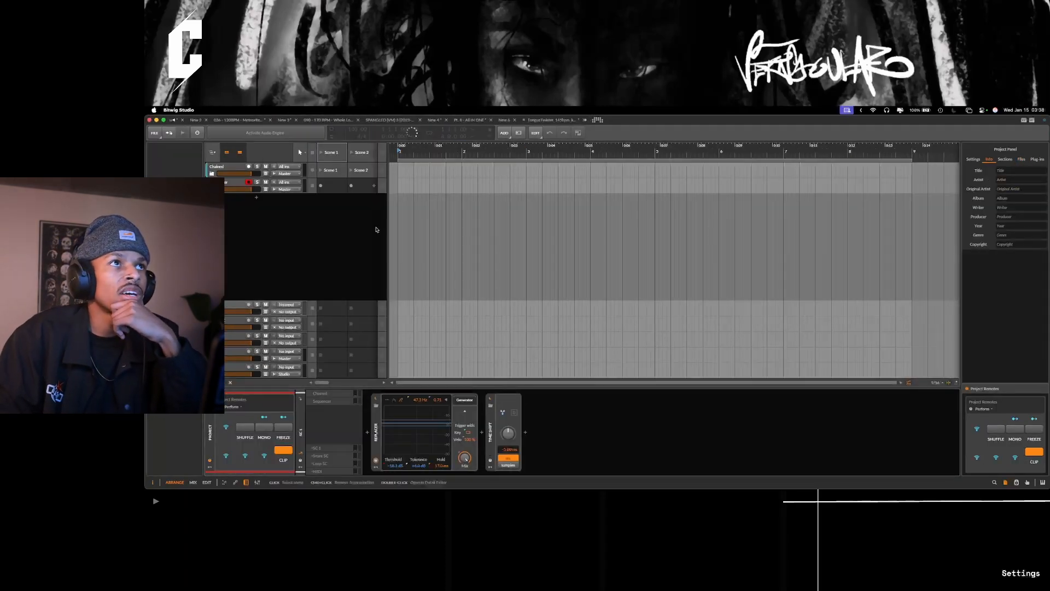
click(259, 198)
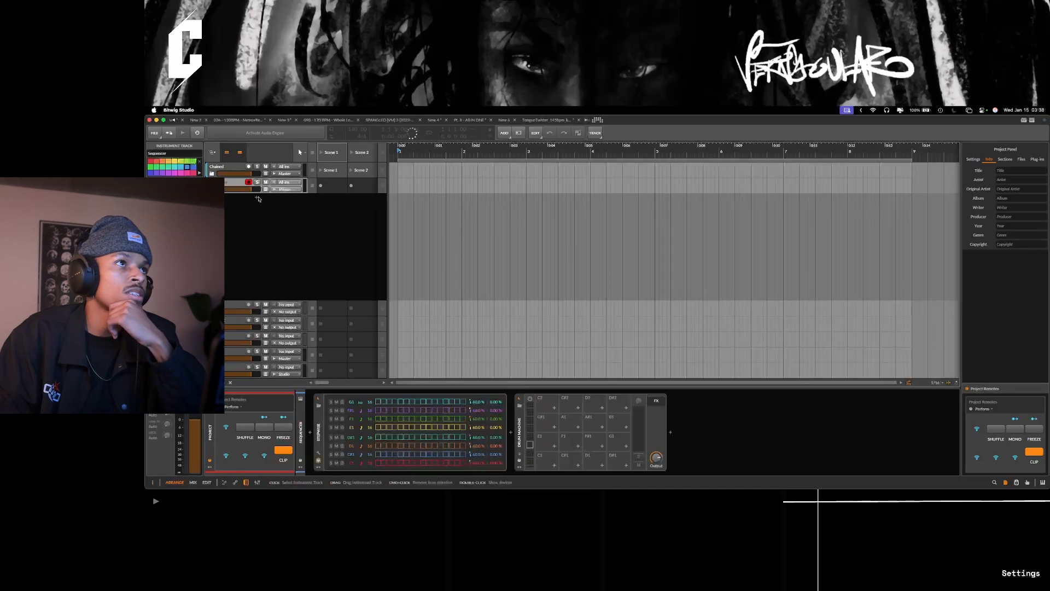
double_click(233, 233)
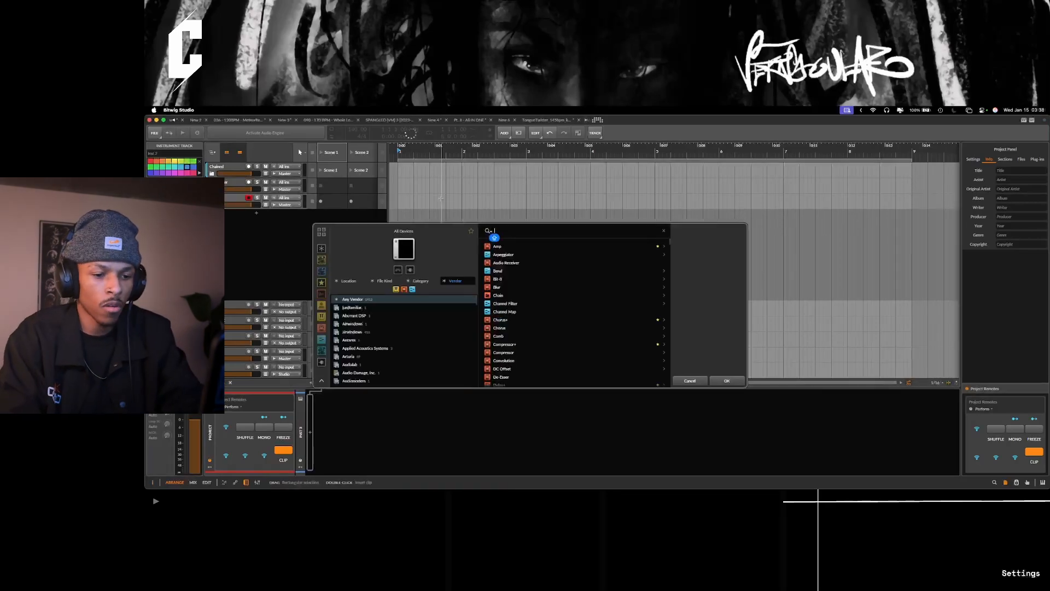
text(PHASE PLANT)
key(Return)
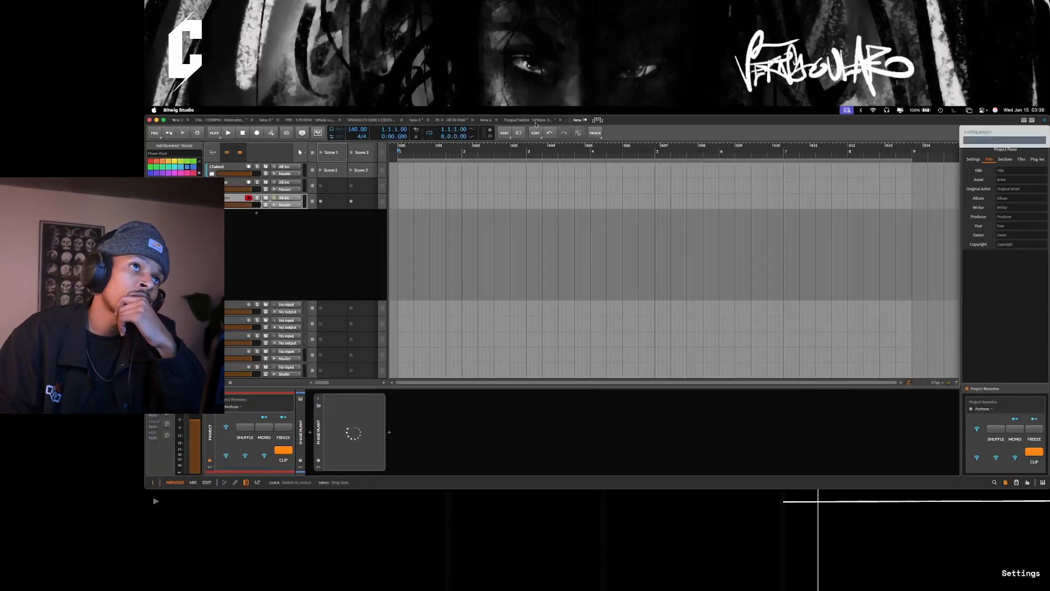
Step: Remove both default oscillator groups from Phase Plant and add an Analog generator in a group named Kick
drag(883, 465, 794, 454)
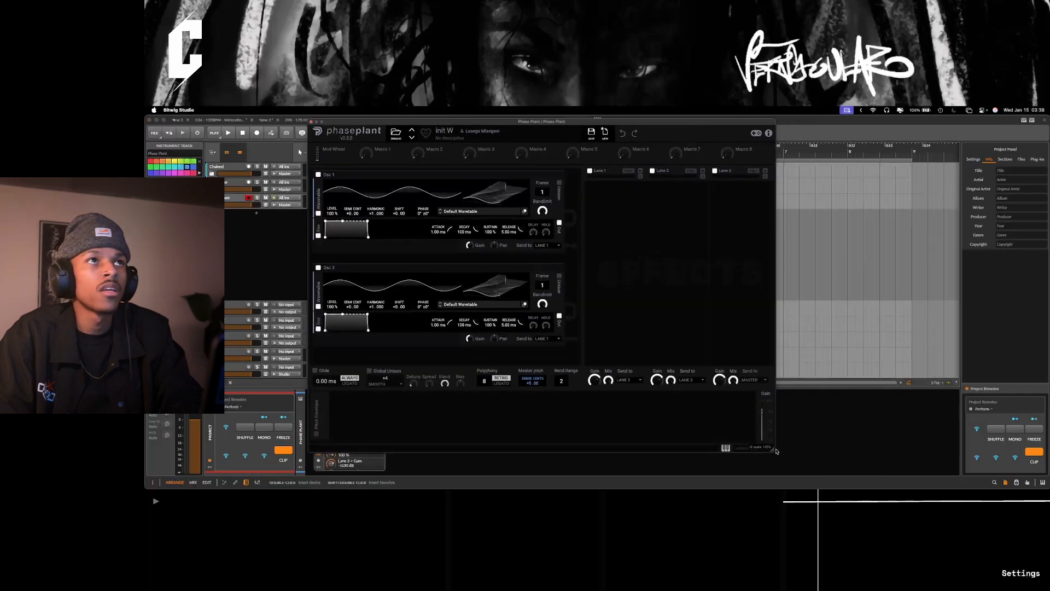
click(574, 179)
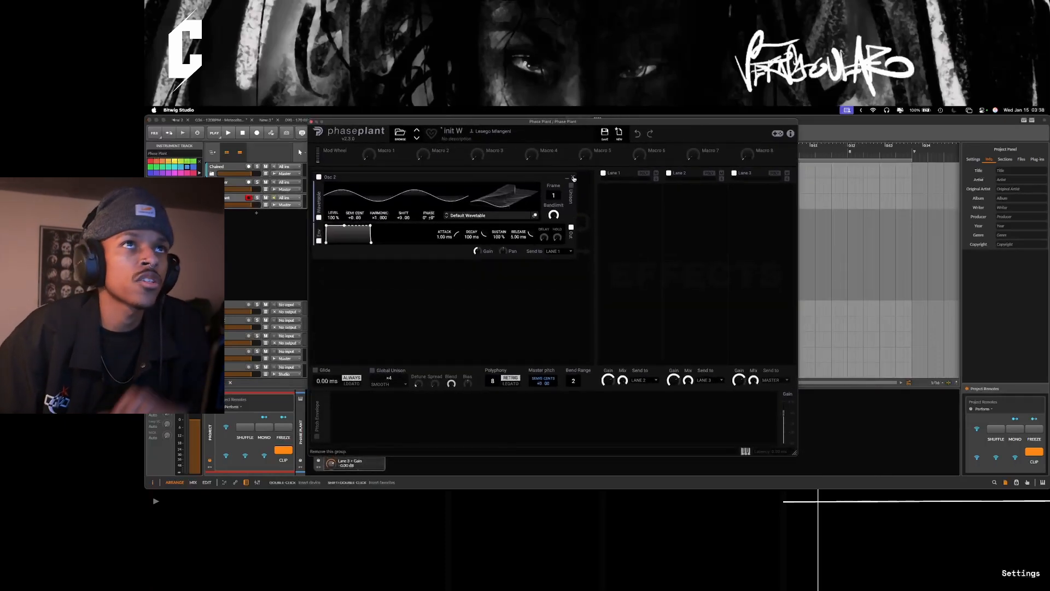
click(573, 178)
drag(519, 124, 669, 139)
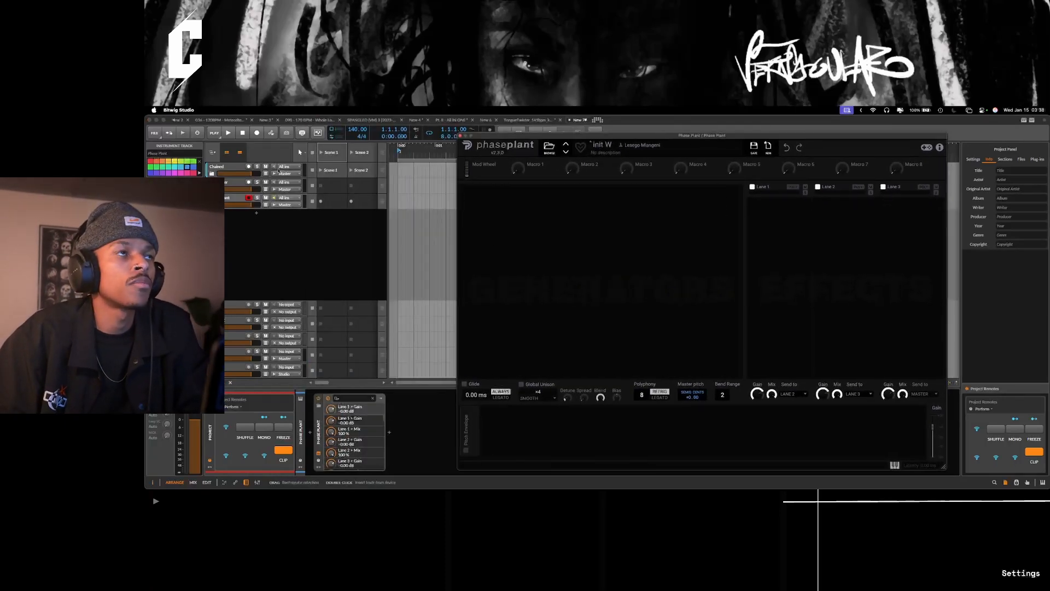
click(529, 212)
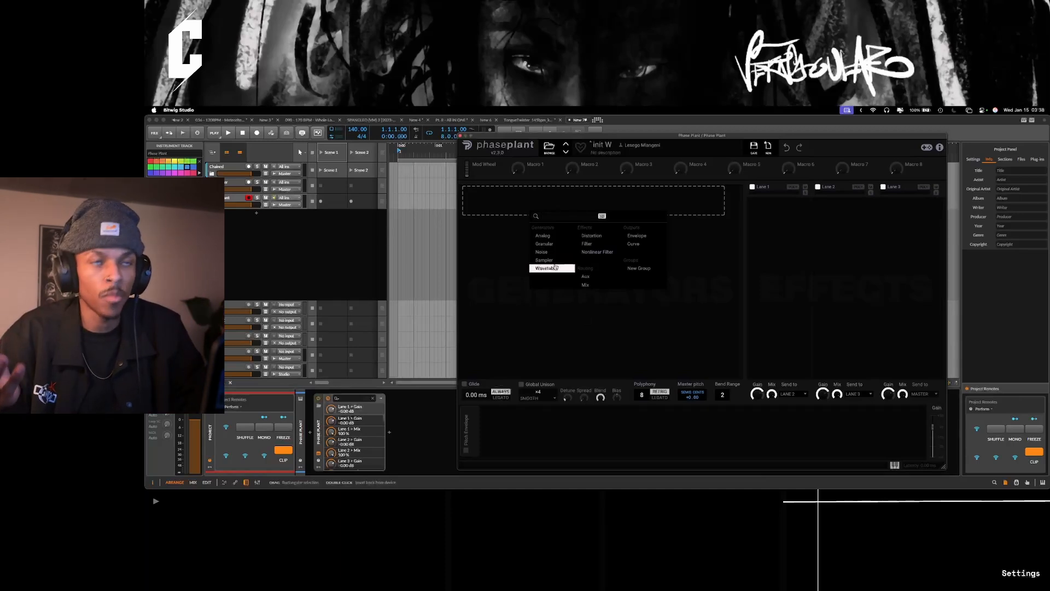
click(549, 234)
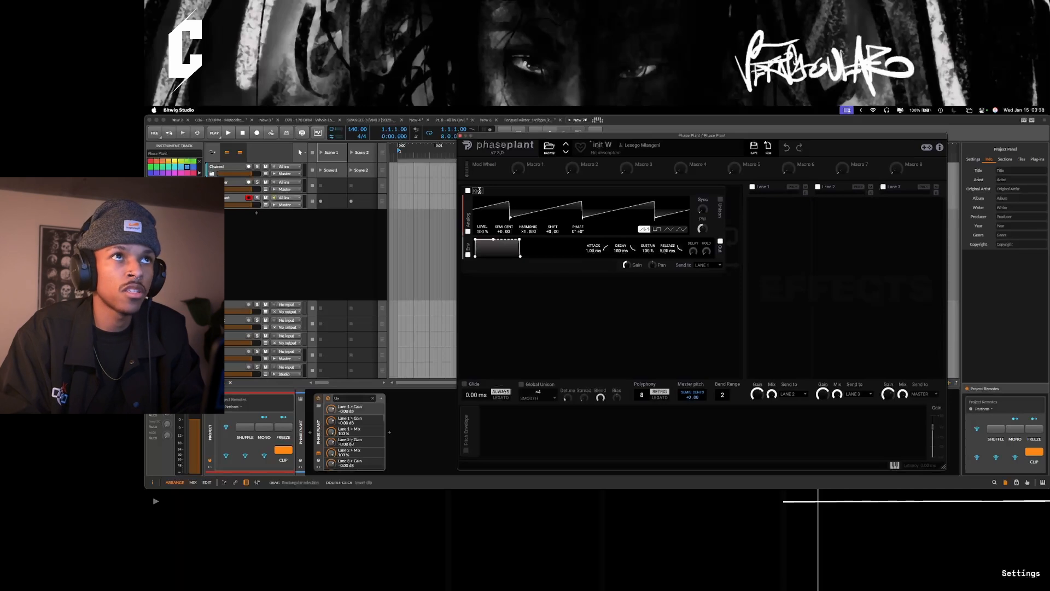
Step: Create a looped two-bar clip at bar 1 on the Phase Plant track and open it for note editing
double_click(438, 200)
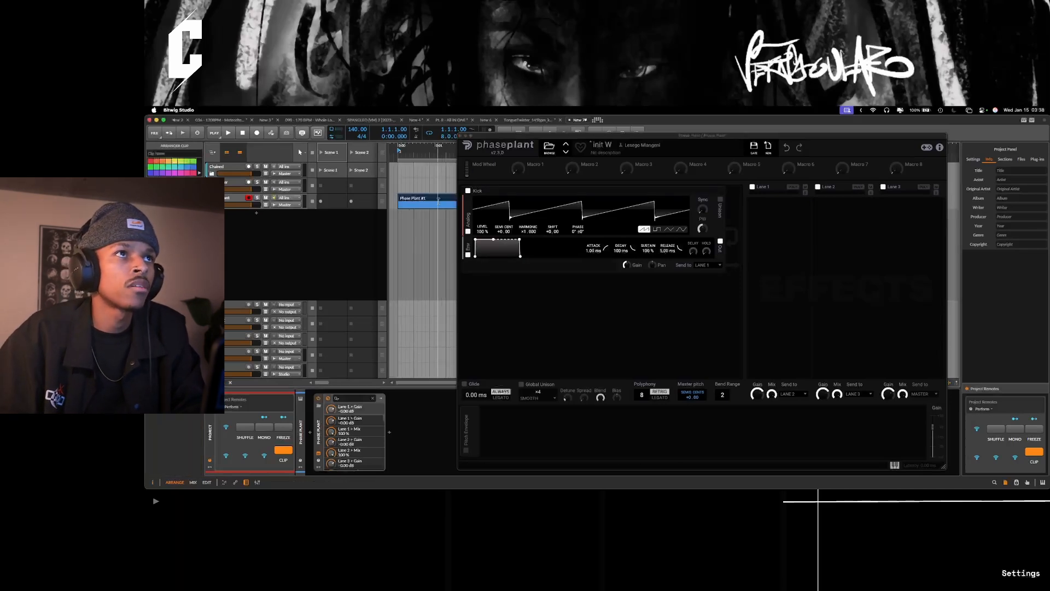
drag(521, 135, 787, 167)
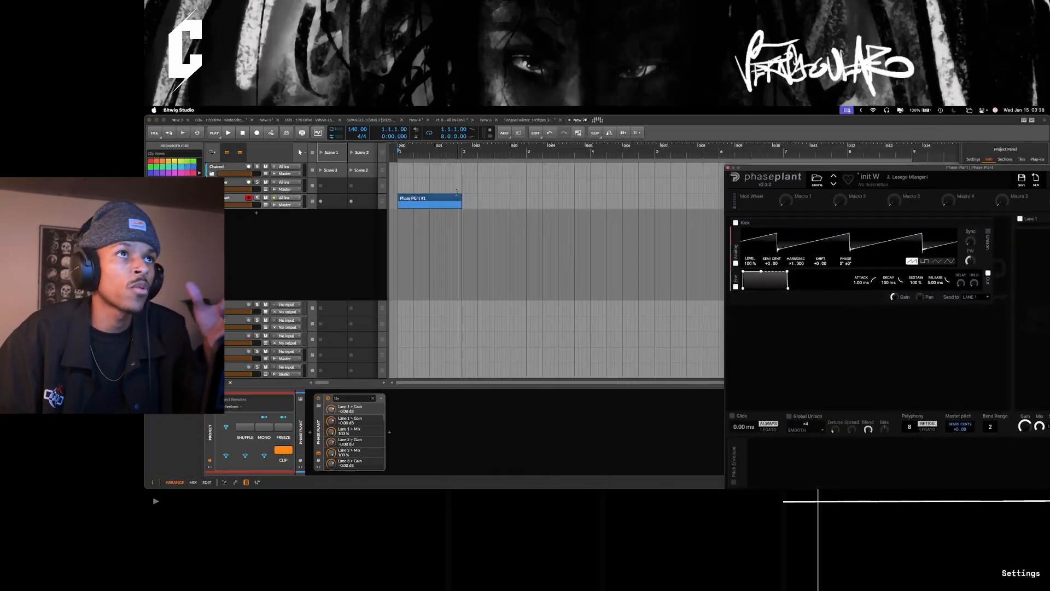
click(458, 198)
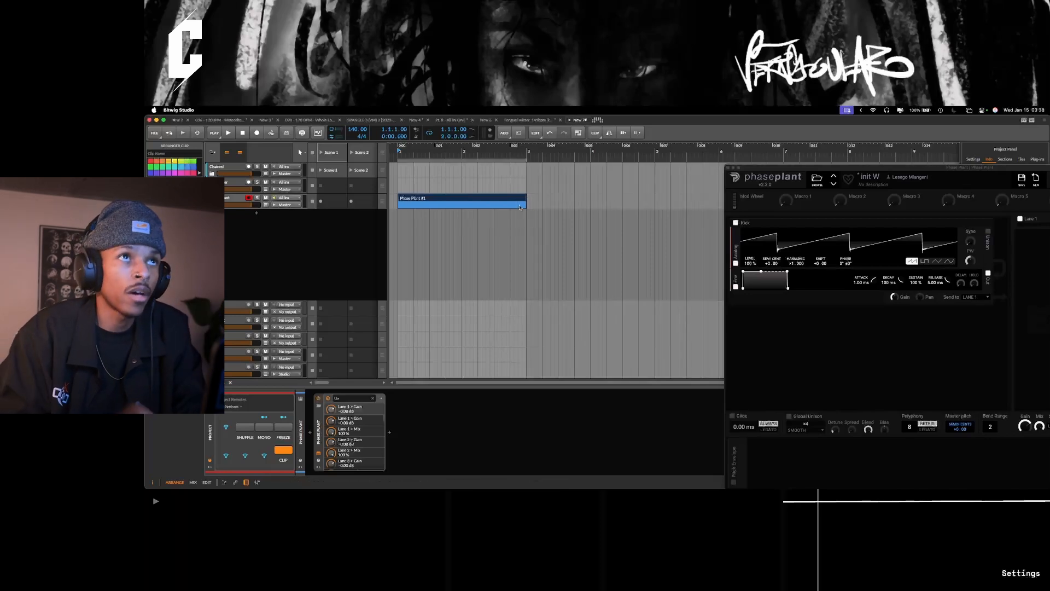
double_click(520, 203)
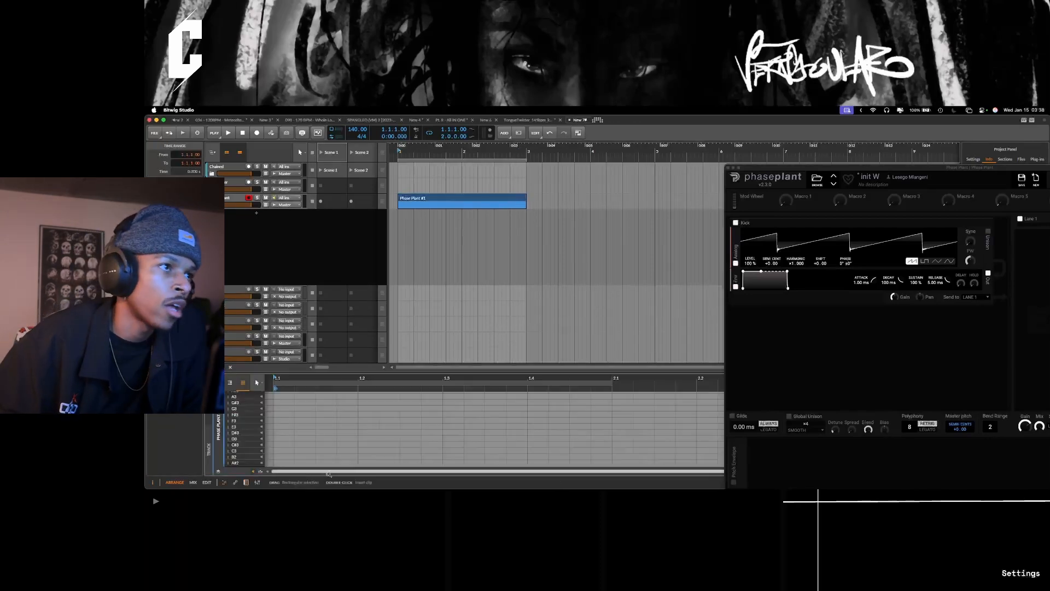
Step: Draw a C3 note at the start of the clip, lengthen it to 4.2.1, and take it off the C3 row
double_click(282, 451)
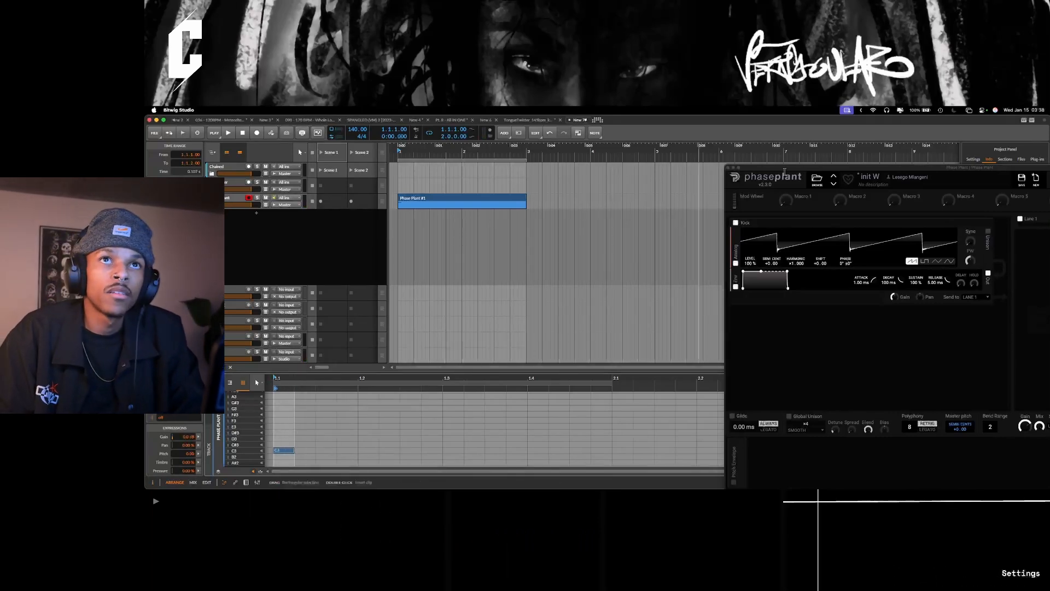
scroll(333, 451, down, 5)
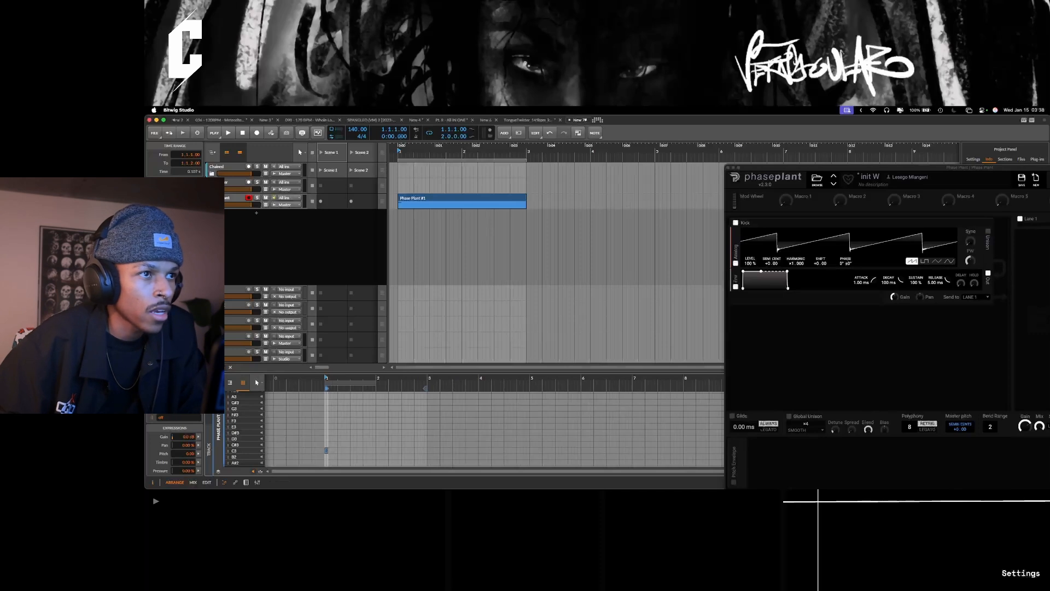
scroll(327, 450, up, 2)
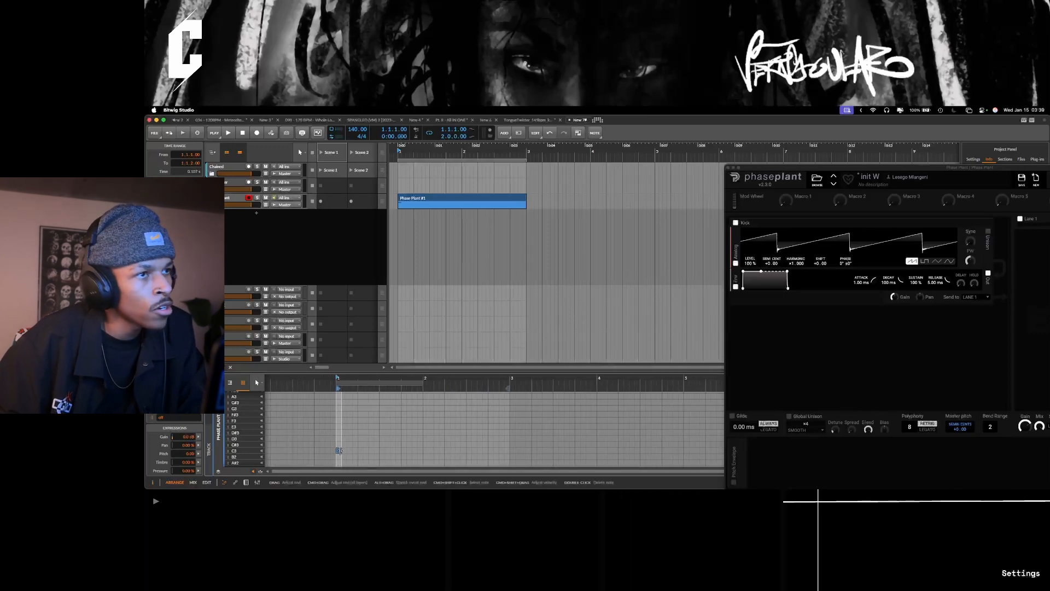
drag(339, 450, 623, 450)
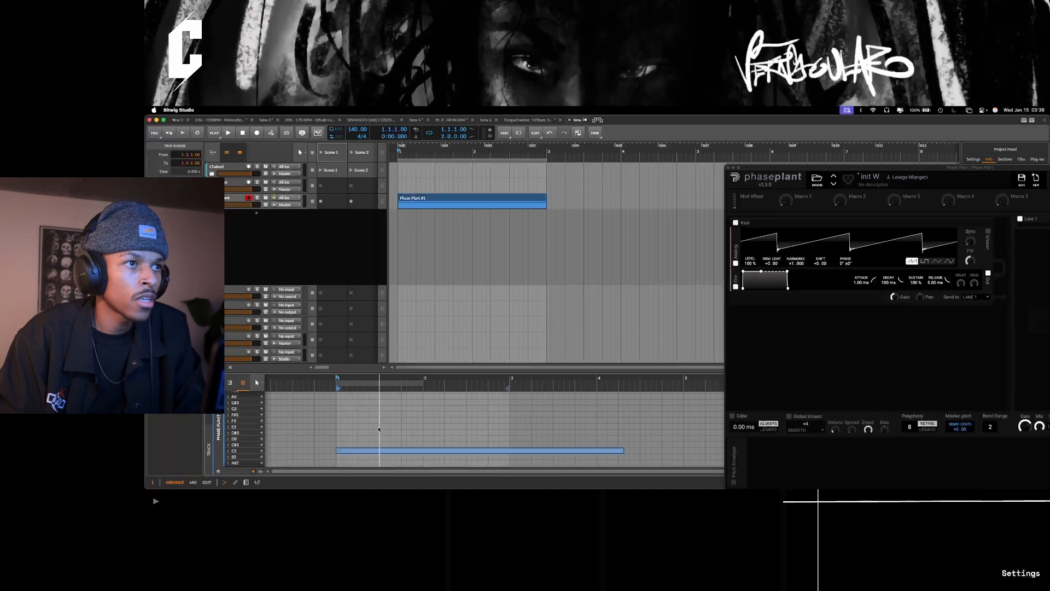
key(Delete)
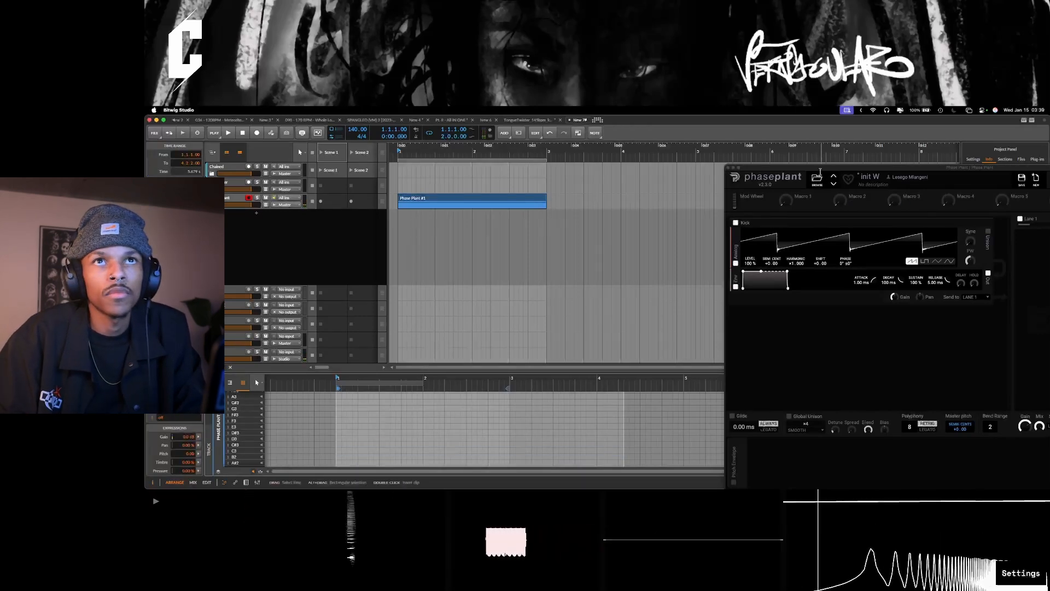
Step: Set the Kick group's Analog oscillator to a sine waveform
drag(821, 167, 548, 152)
click(675, 245)
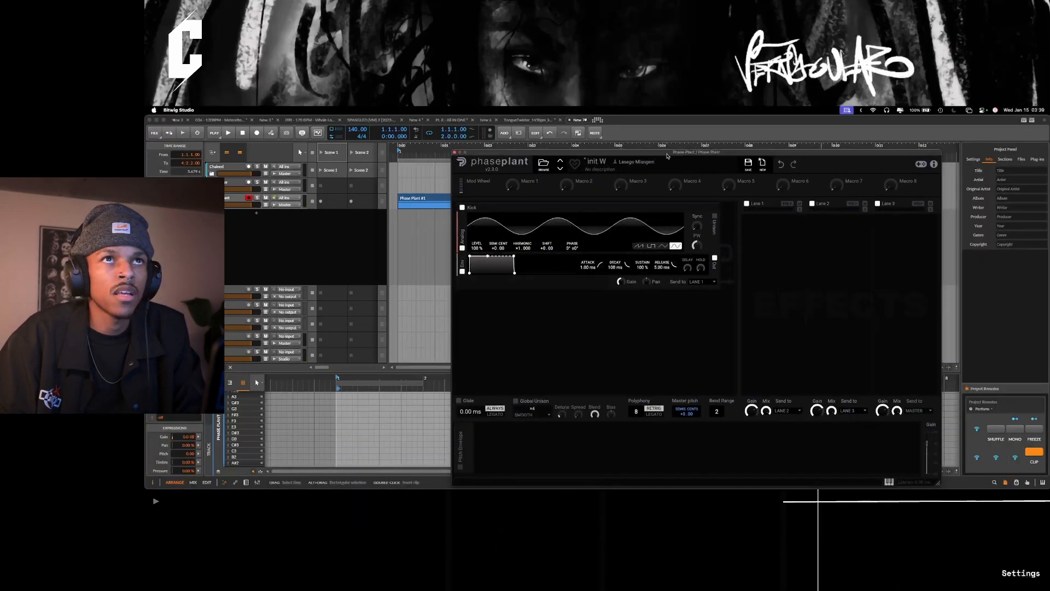
Step: Add an Envelope modulator and an LFO modulator beside it in Phase Plant's modulator area
drag(667, 156, 583, 122)
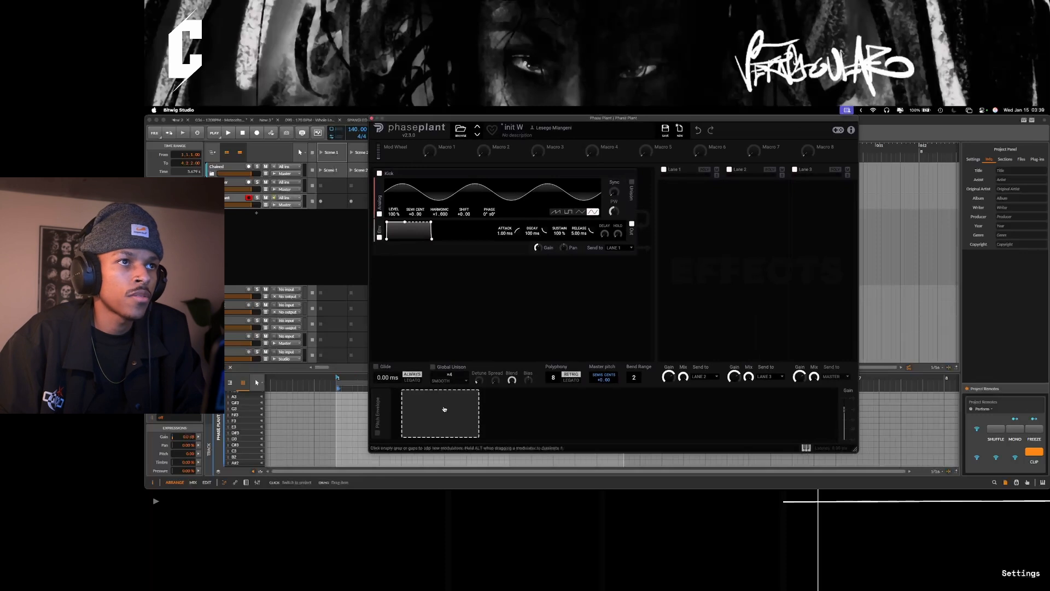
click(406, 411)
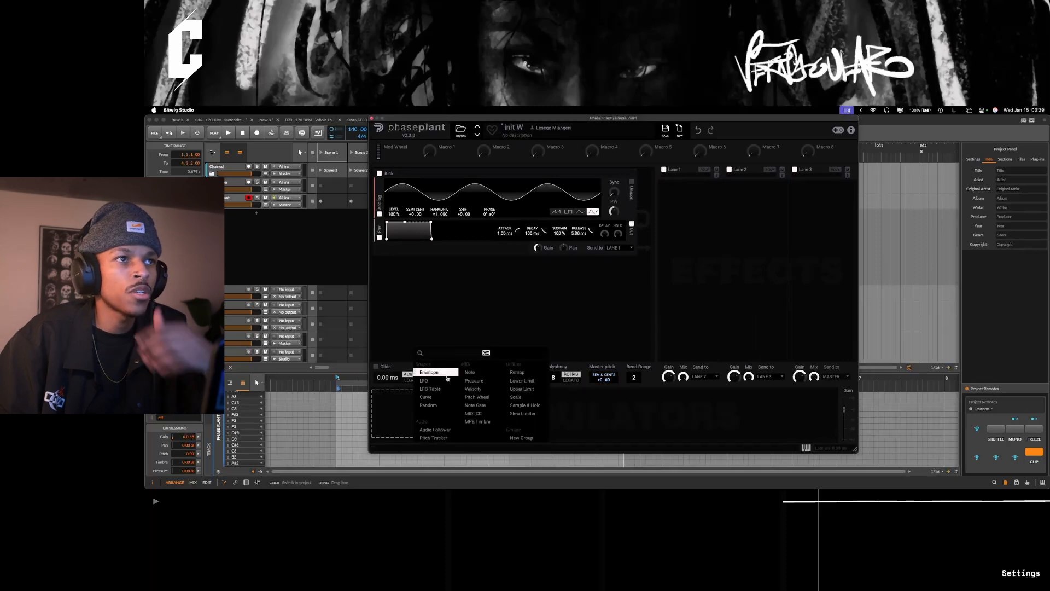
click(432, 372)
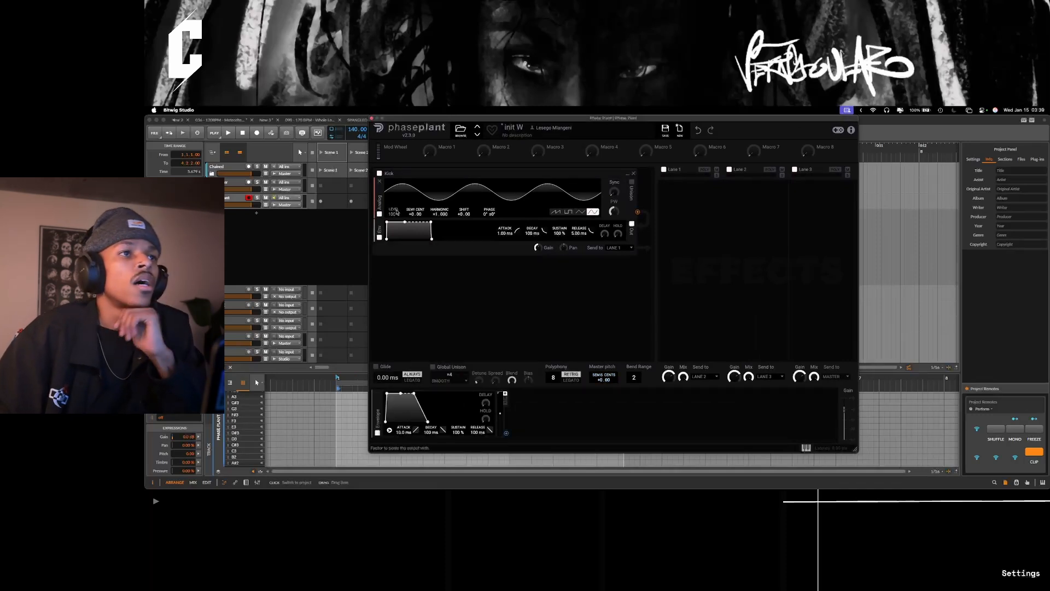
click(547, 413)
click(547, 382)
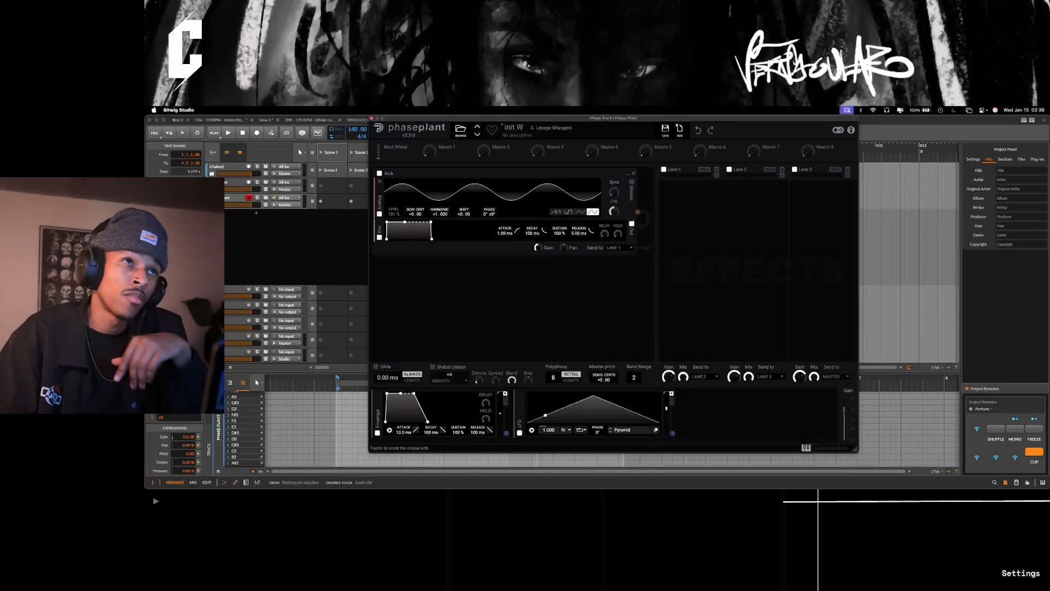
Step: Set the Kick oscillator's level to 0% and have the LFO trigger the Envelope, set to 0 ms attack and 0% sustain
drag(394, 213, 394, 263)
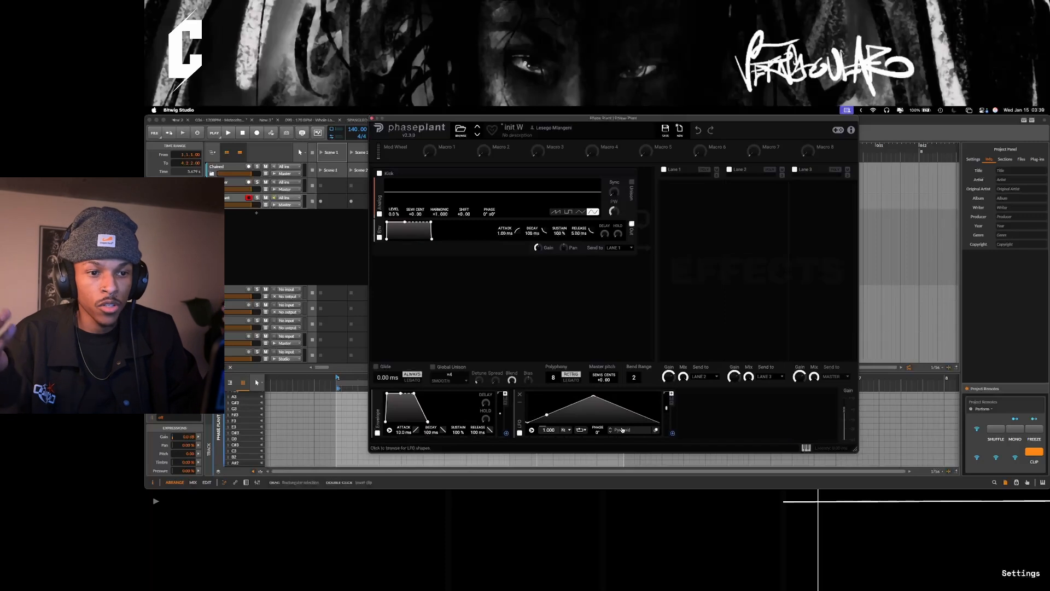
click(673, 434)
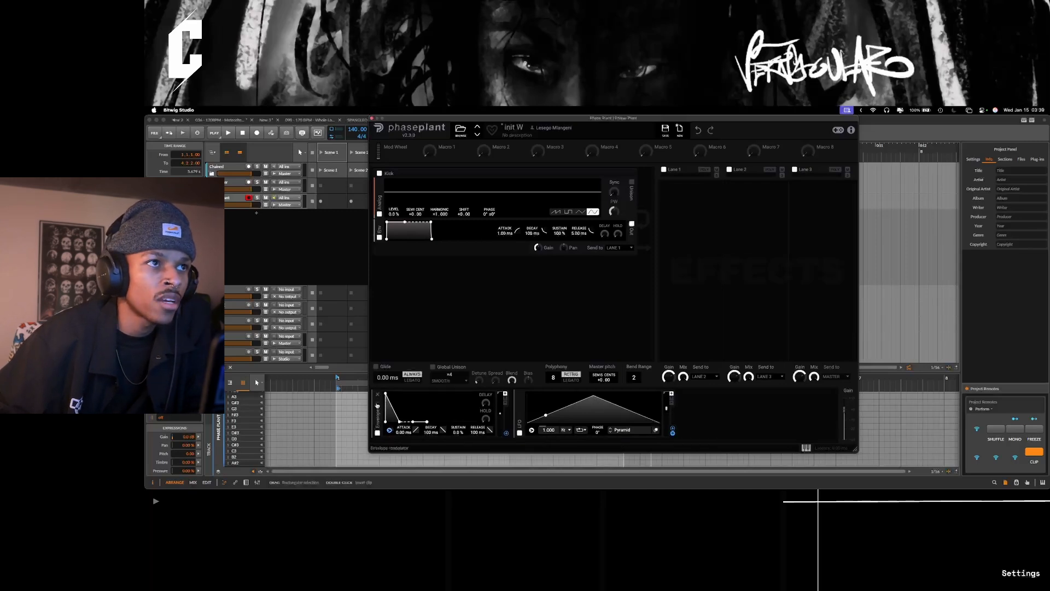
Step: Start playback and assign the Envelope to modulate the Kick oscillator's level
key(space)
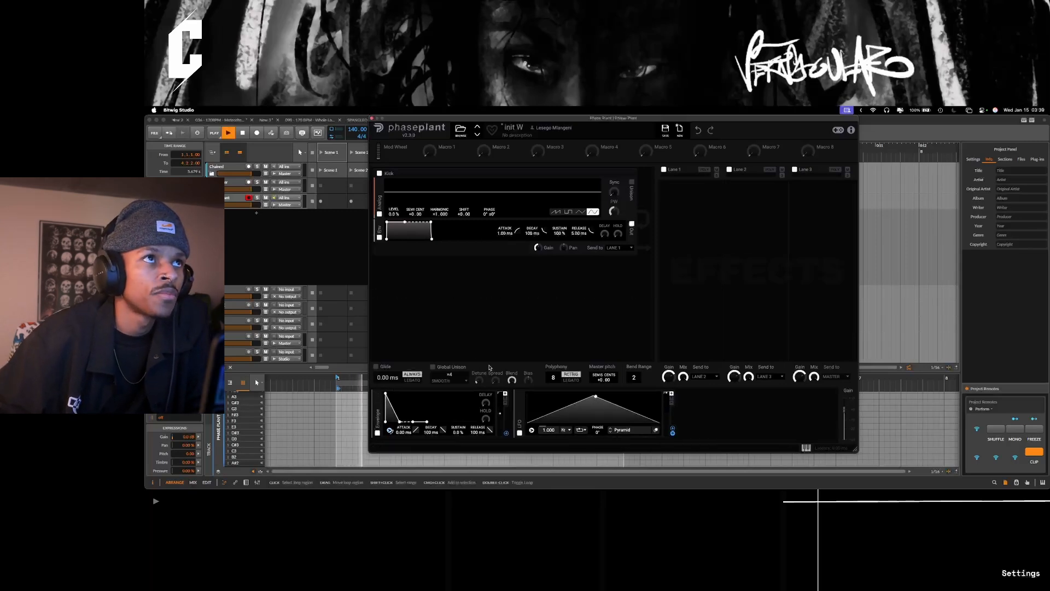
click(506, 433)
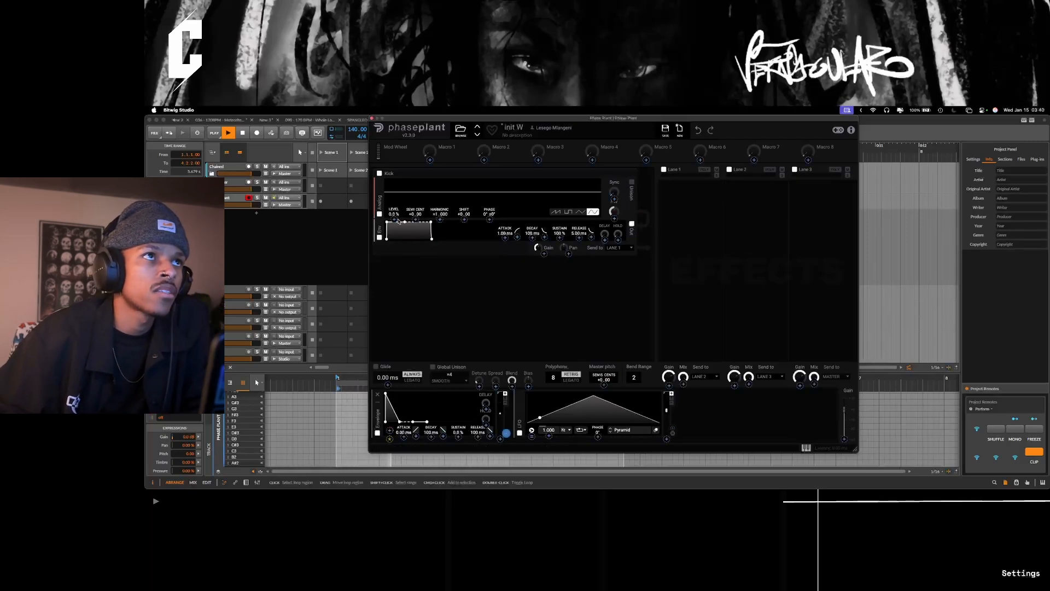
mouse_move(394, 219)
mouse_down()
mouse_move(394, 183)
mouse_move(394, 205)
mouse_up()
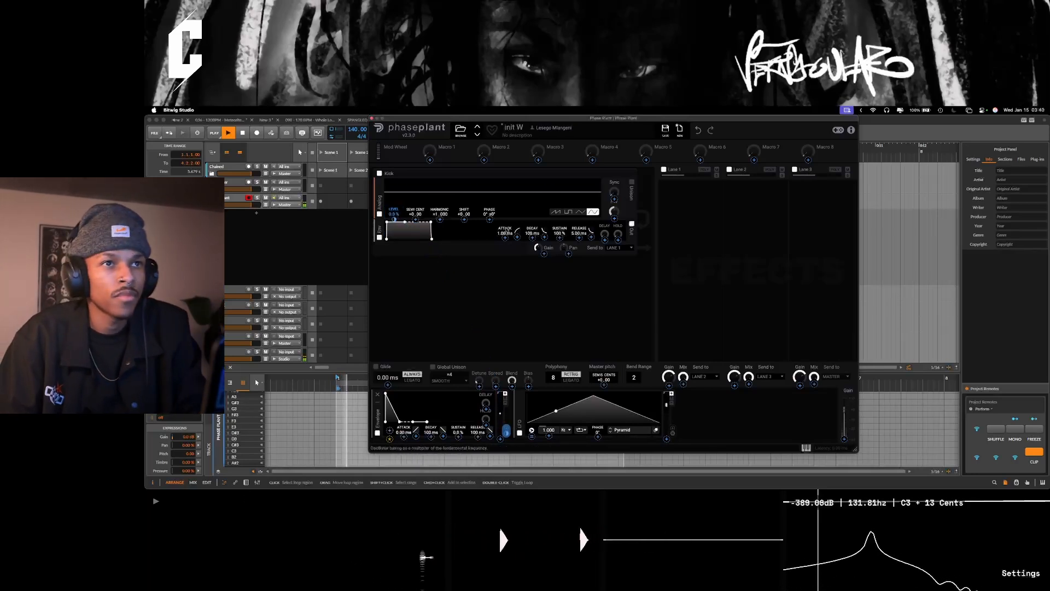
click(684, 345)
Step: Sync the LFO to tempo and redraw its shape in the LFO Editor as one full-height step at the start
click(567, 430)
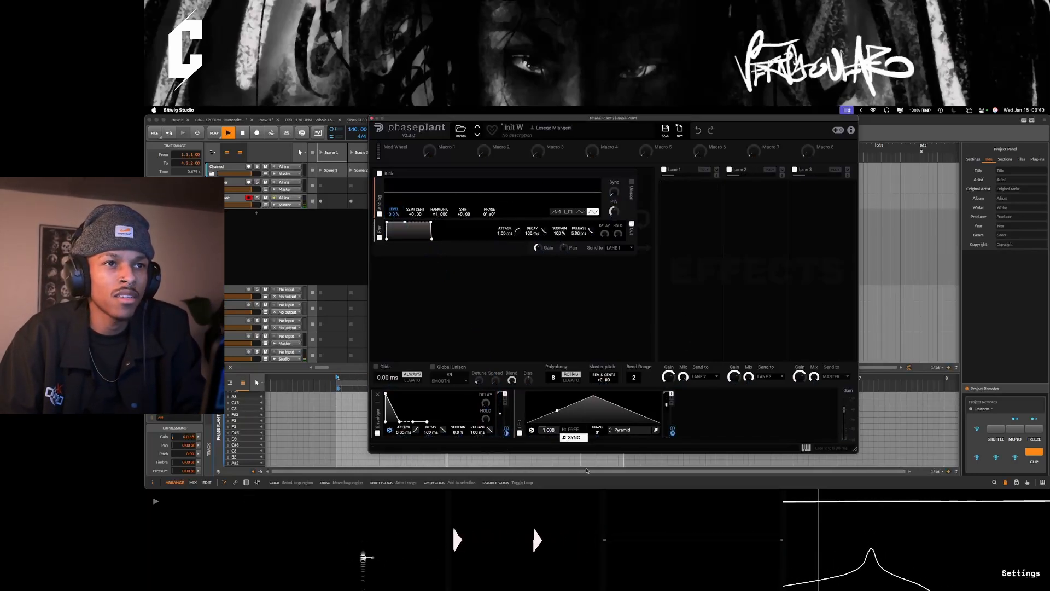
click(573, 437)
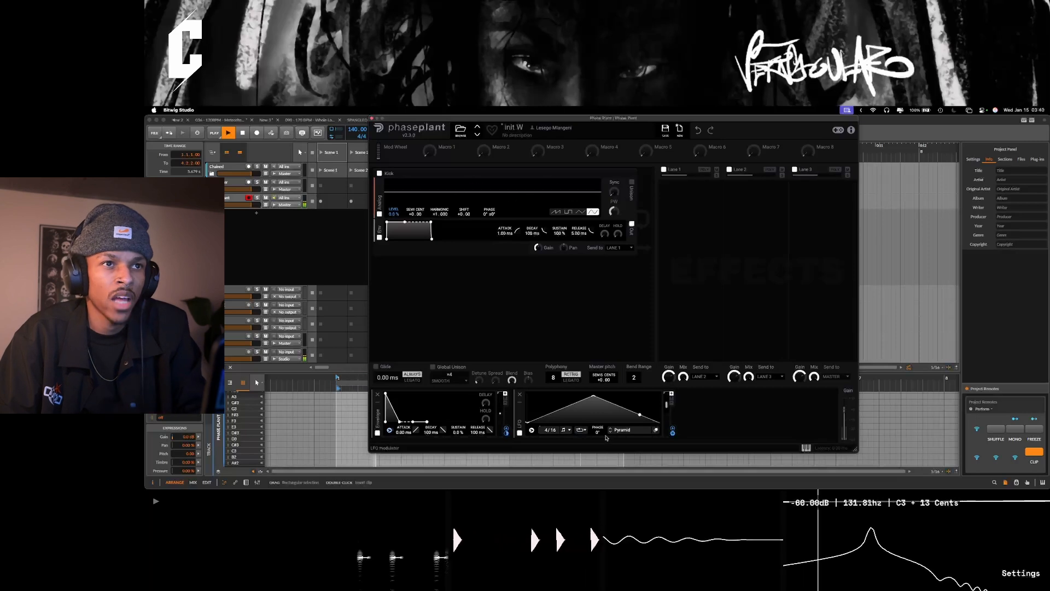
click(656, 429)
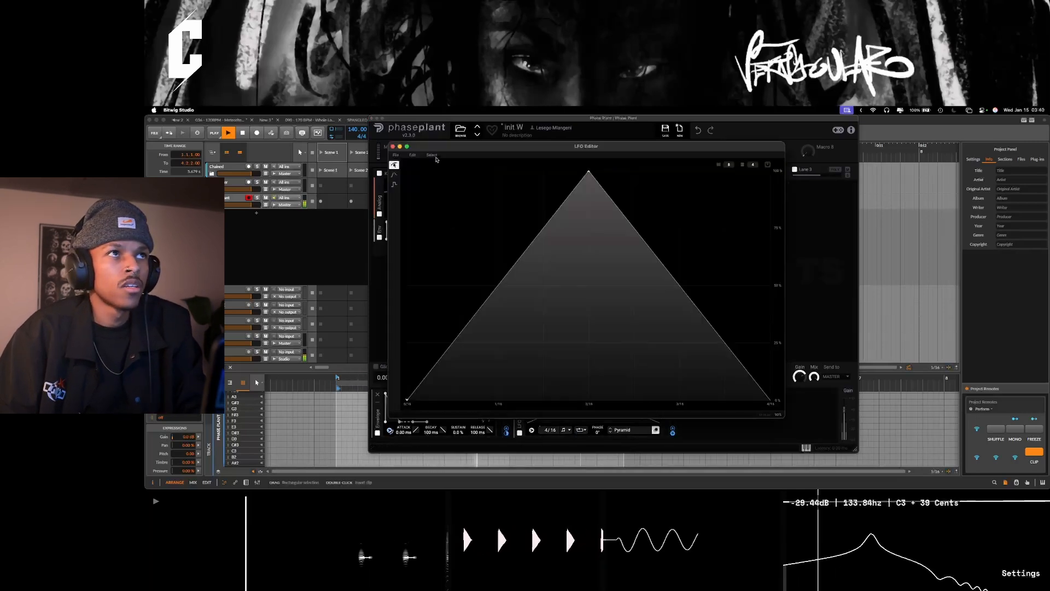
click(394, 185)
drag(418, 403, 760, 404)
drag(429, 181, 434, 169)
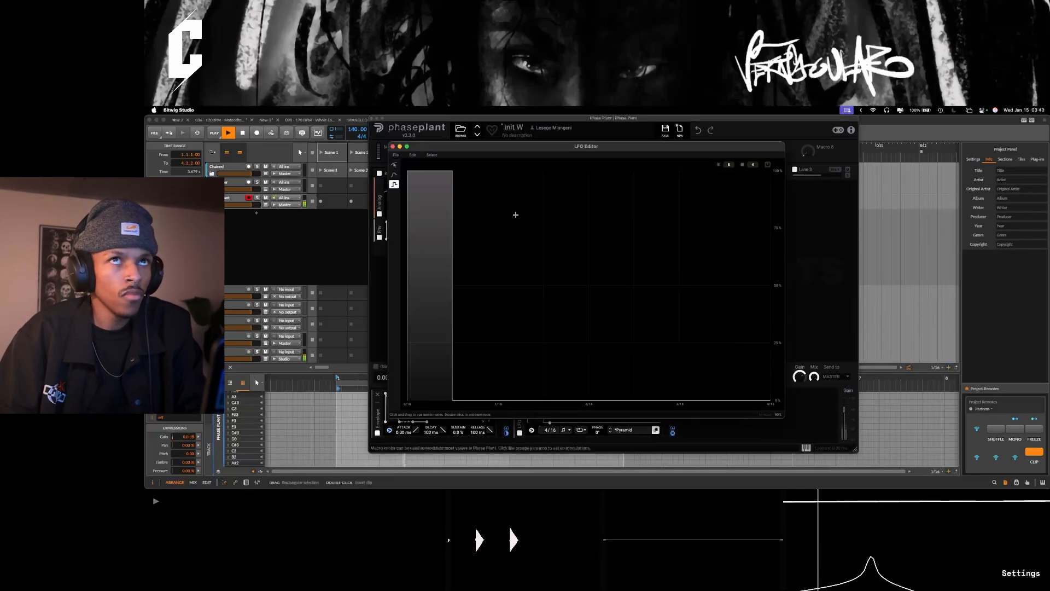
Step: Set the LFO grid to 16 by 1 with snapping on, and redraw full-height pulses on the first and last steps
mouse_move(728, 165)
mouse_down()
mouse_move(728, 136)
mouse_move(728, 174)
mouse_up()
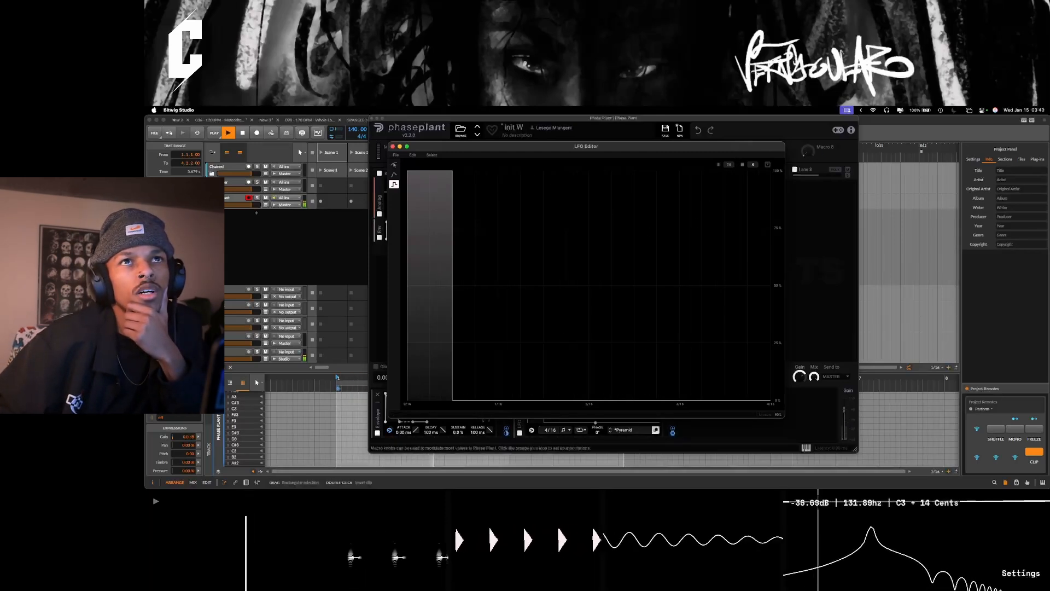
drag(464, 403, 417, 405)
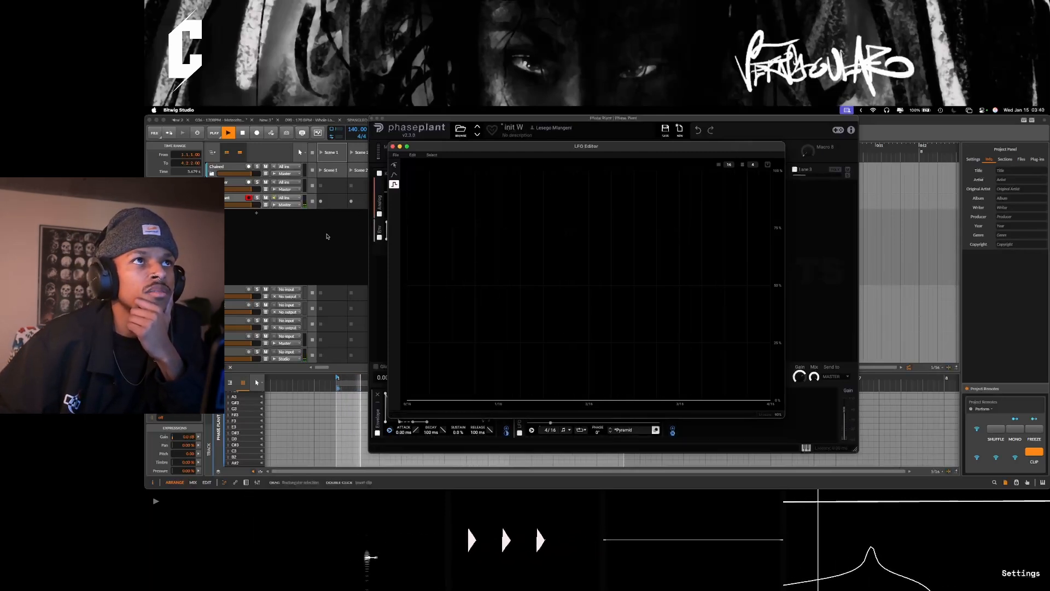
mouse_move(407, 176)
mouse_down()
mouse_move(427, 184)
mouse_move(455, 310)
mouse_move(454, 477)
mouse_move(441, 474)
mouse_up()
drag(753, 165, 752, 174)
click(768, 164)
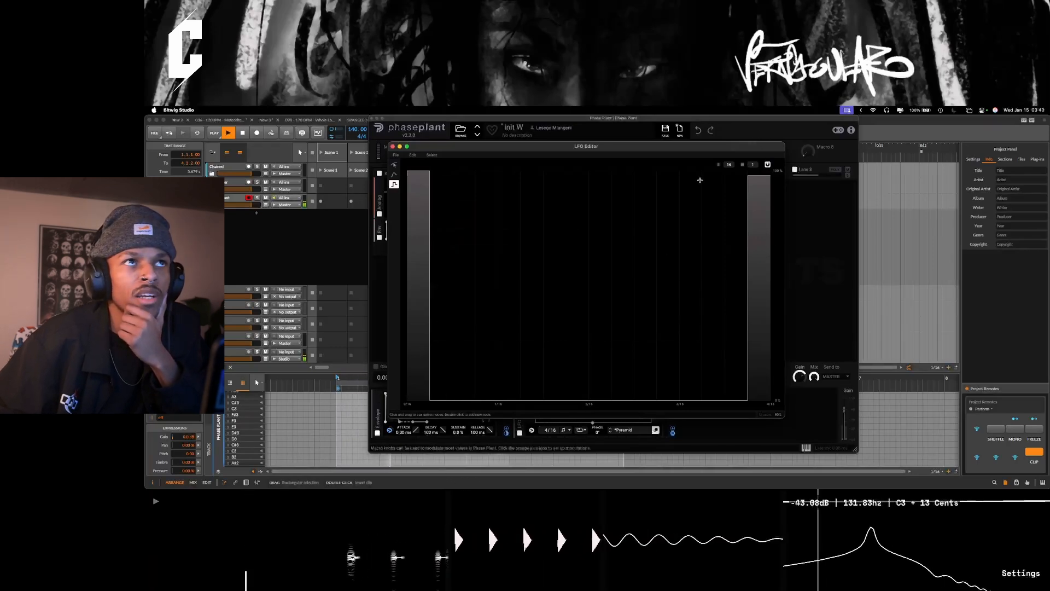
Step: Draw full-height LFO pulses on steps 4, 9 and 12, clearing the extra pulses on steps 7, 8 and 14
click(487, 174)
click(602, 178)
click(533, 192)
click(554, 197)
click(535, 388)
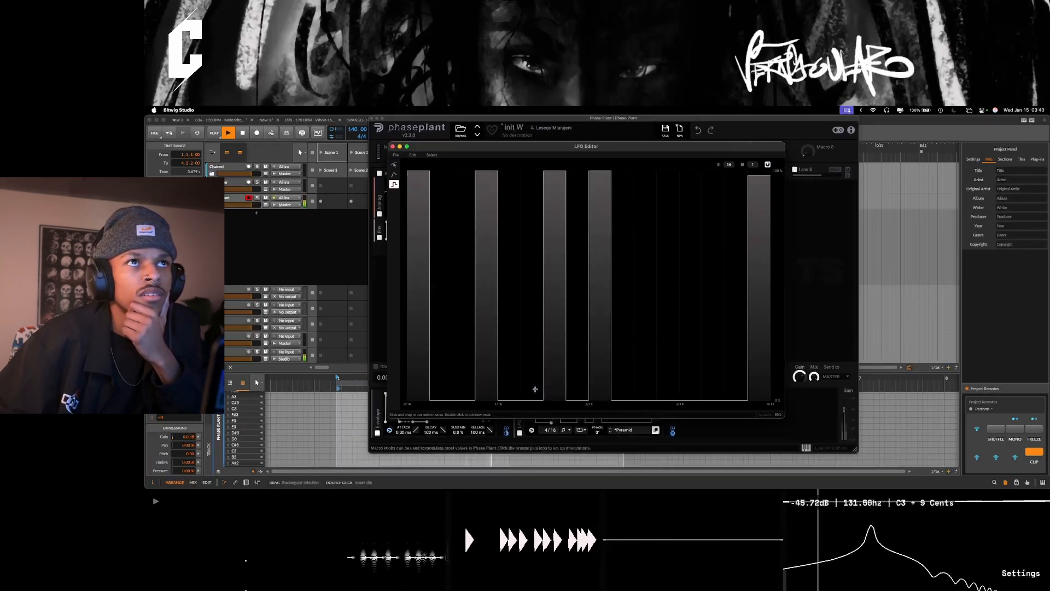
click(554, 390)
click(714, 189)
click(666, 180)
click(712, 387)
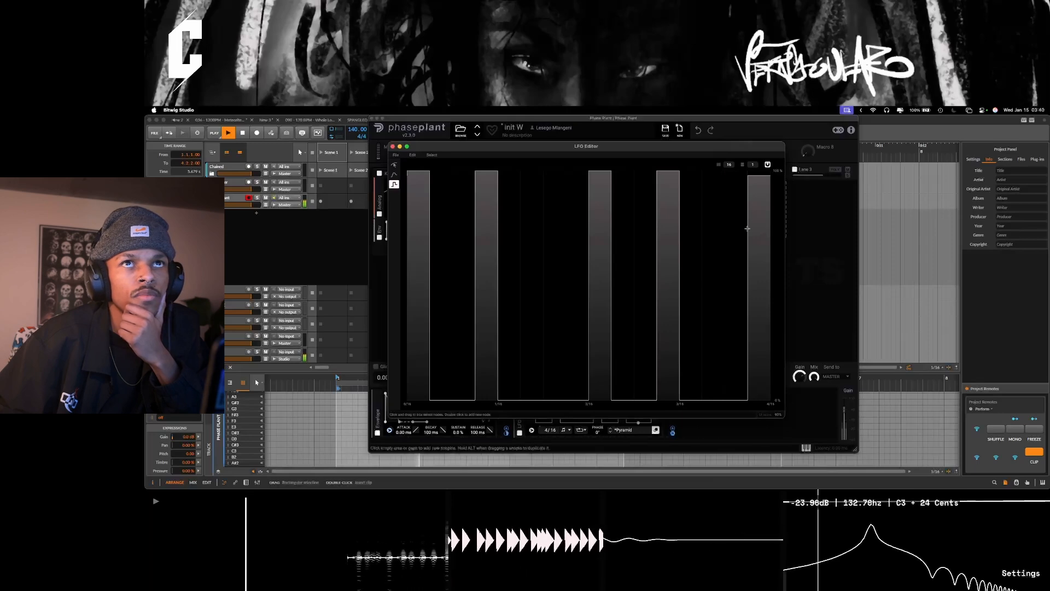
Step: Set the LFO rate to 4/4 and arrange the LFO Editor so the modulators stay visible beside it
drag(678, 146, 918, 119)
drag(553, 430, 545, 444)
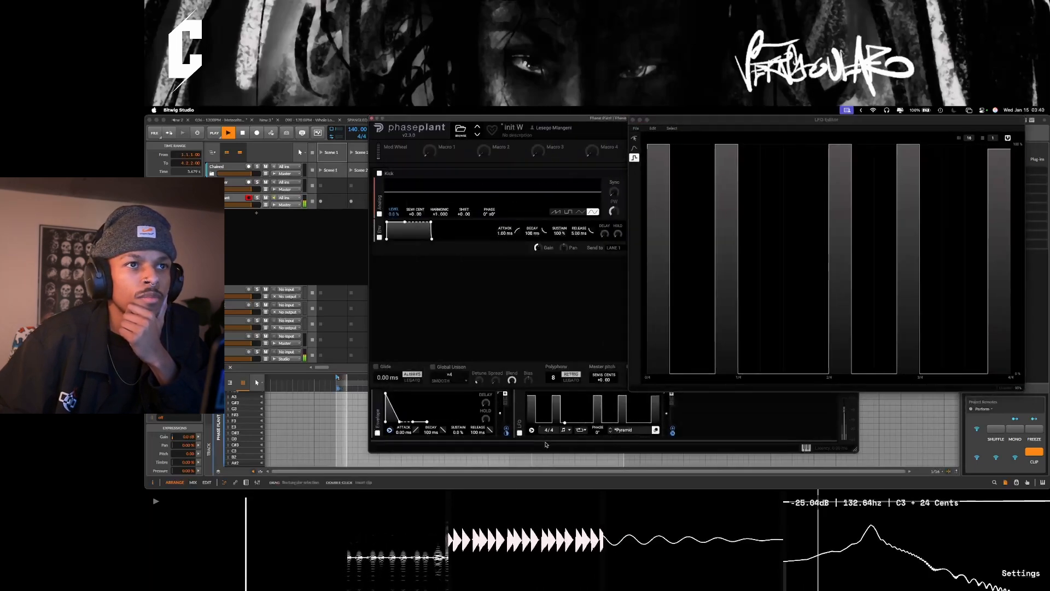
drag(694, 119, 649, 119)
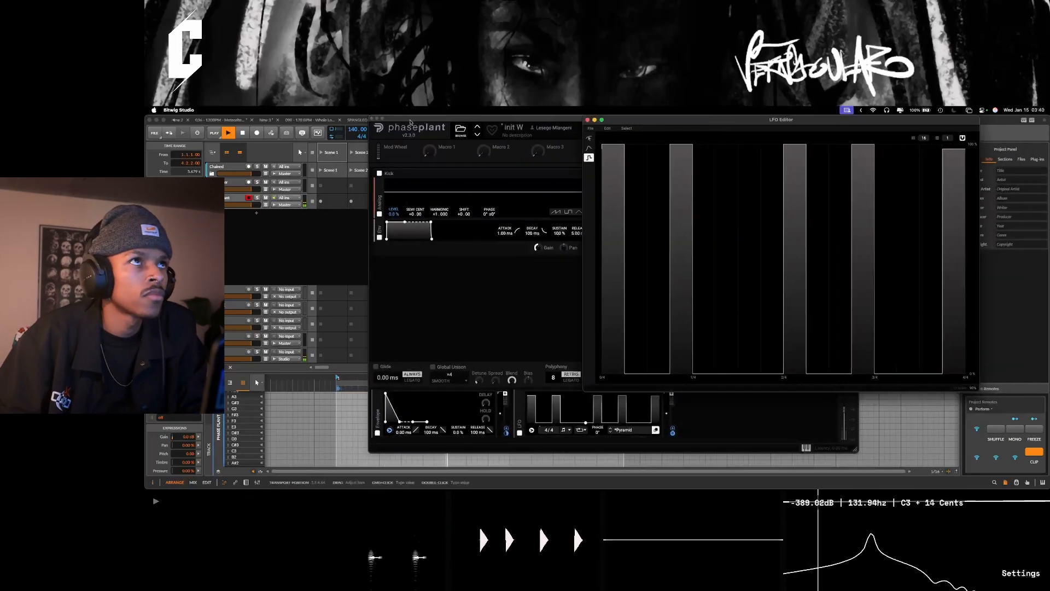
drag(411, 122, 433, 119)
Step: Clear the LFO pulse on step 16, shift the step 4 pulse to step 5, and shift the step 9 pulse to step 8
drag(931, 241, 958, 487)
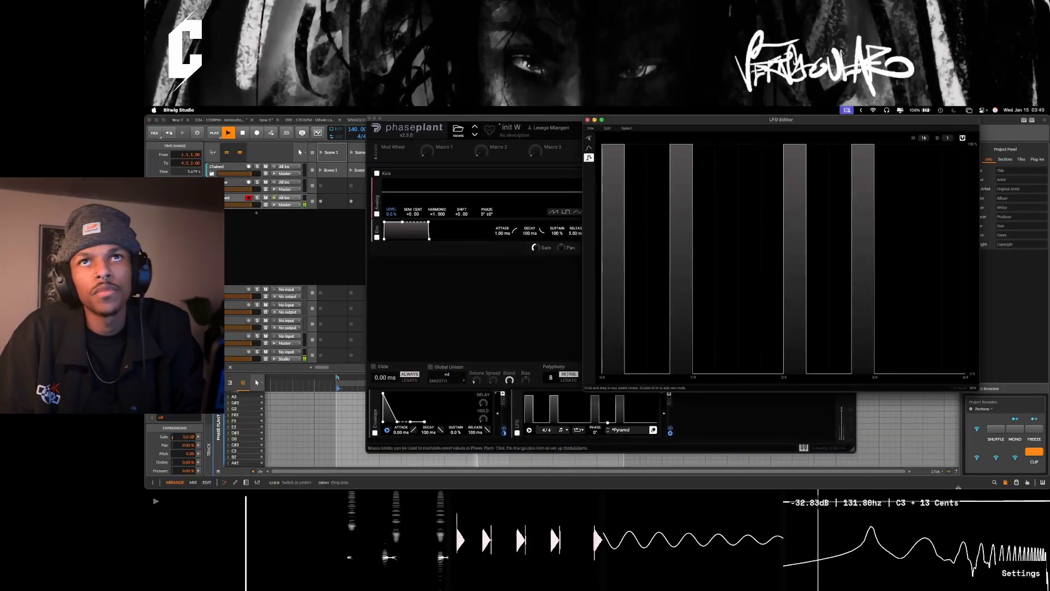
mouse_move(705, 229)
mouse_down()
mouse_move(706, 145)
mouse_move(691, 448)
mouse_up()
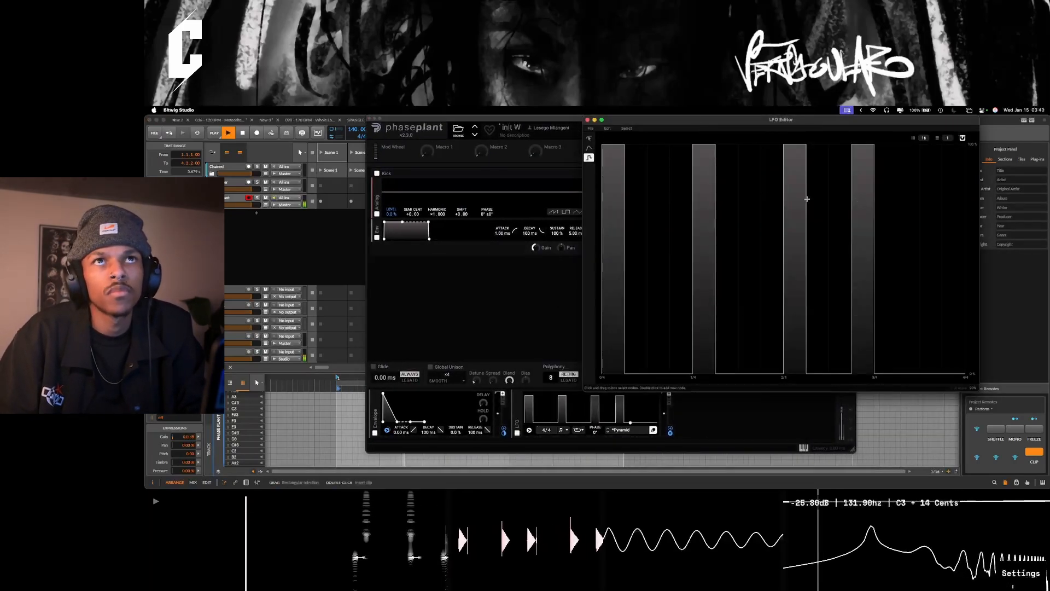
drag(775, 181, 779, 137)
drag(798, 249, 805, 404)
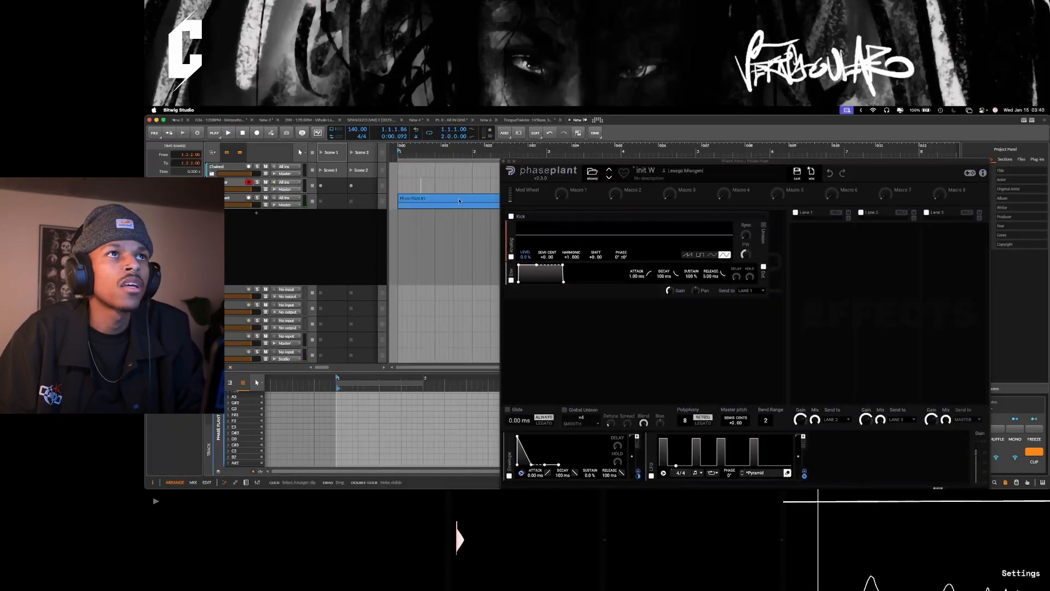
Step: Select the Phase Plant clip, restart playback, and replace the LFO pulses on steps 8 and 12 with pulses on steps 10 and 15
click(460, 201)
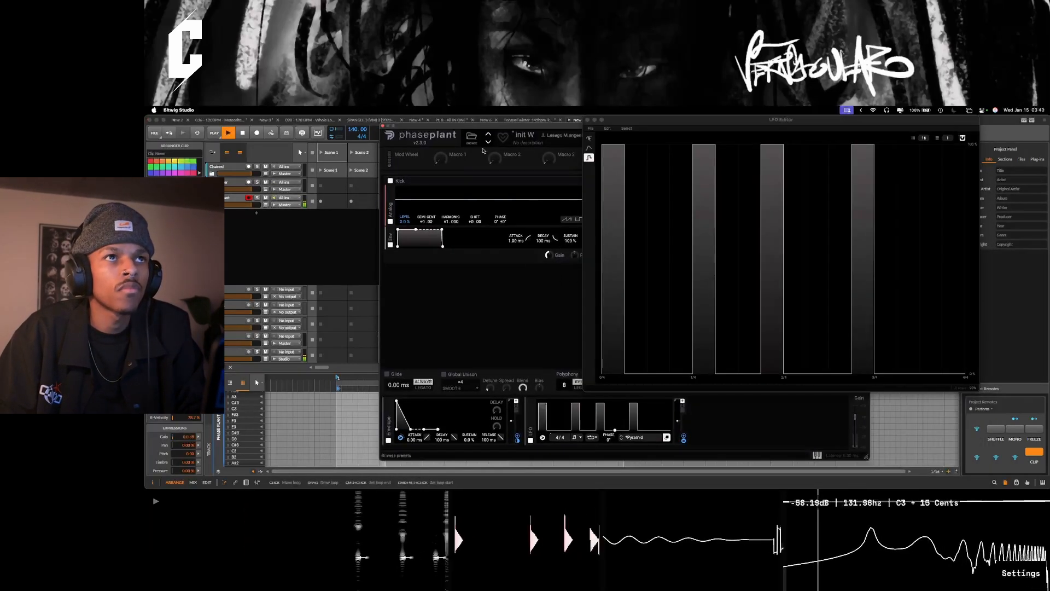
drag(778, 229, 782, 410)
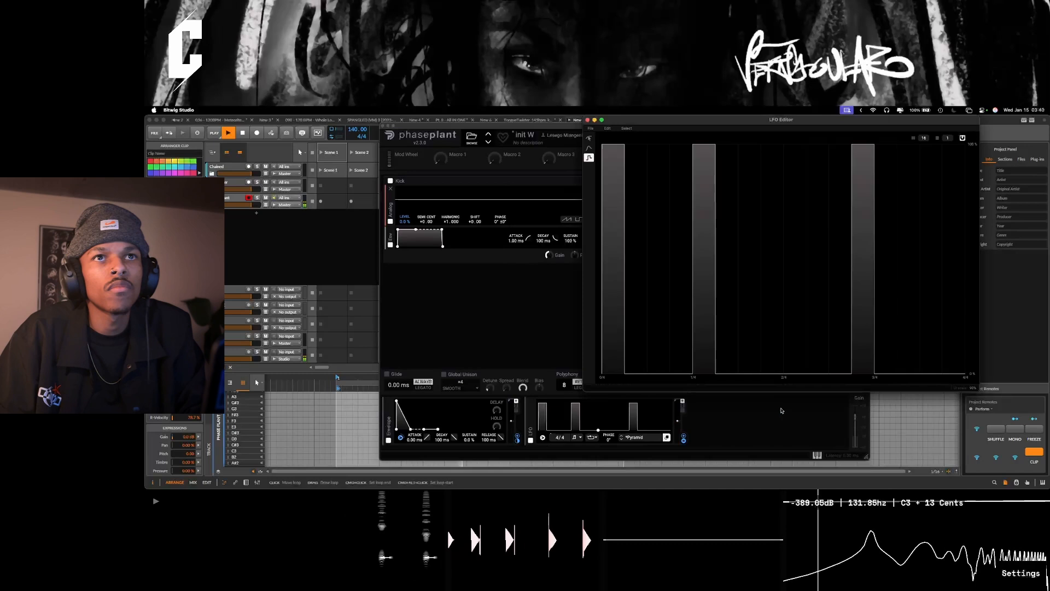
click(820, 191)
click(864, 317)
click(925, 163)
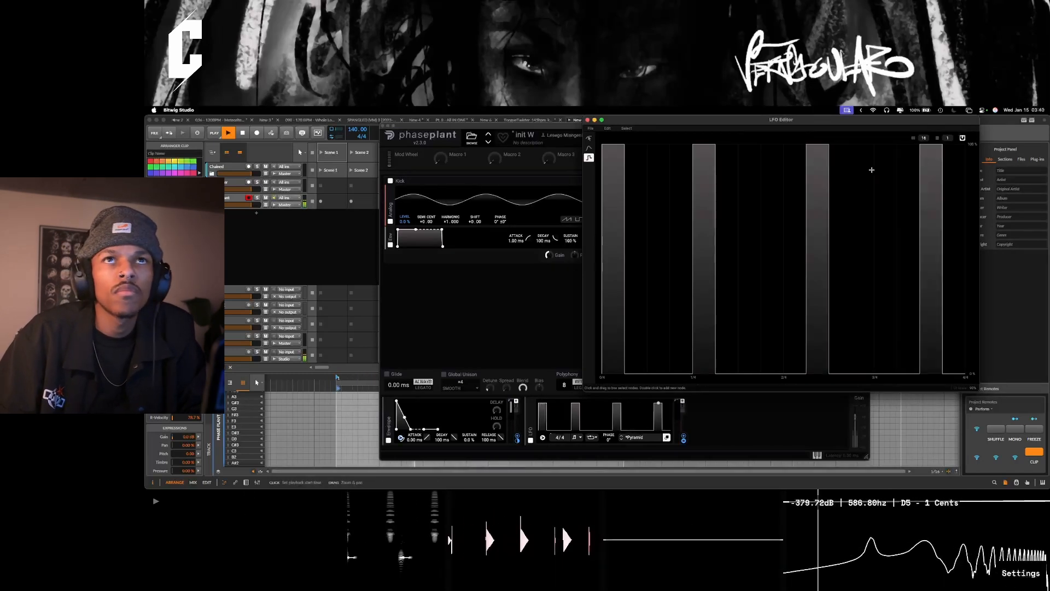
Step: Shift the LFO's step 5 pulse to step 7 and add a pulse on step 13
click(736, 166)
click(700, 249)
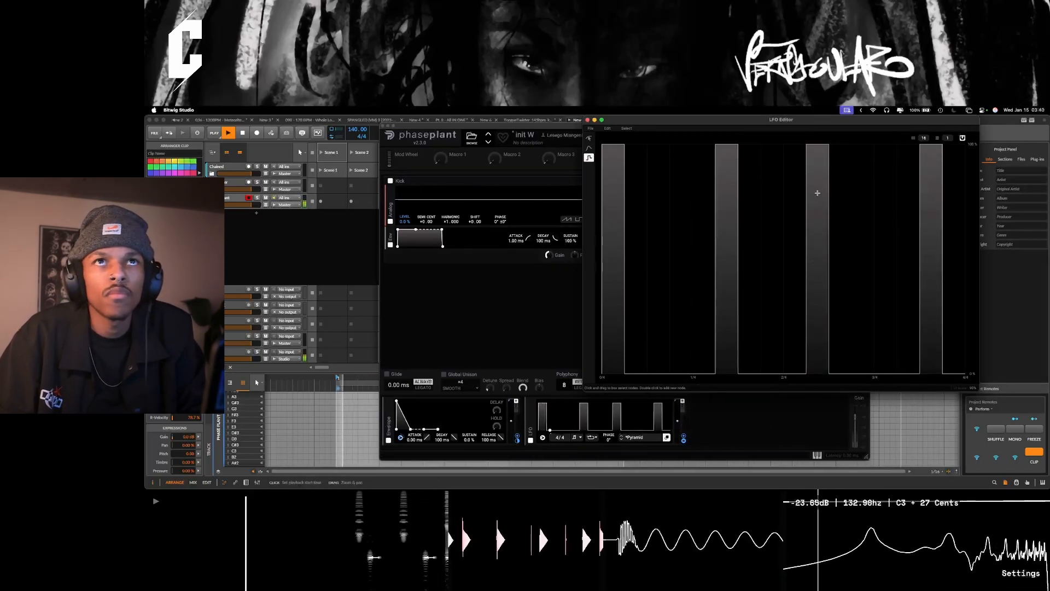
click(886, 164)
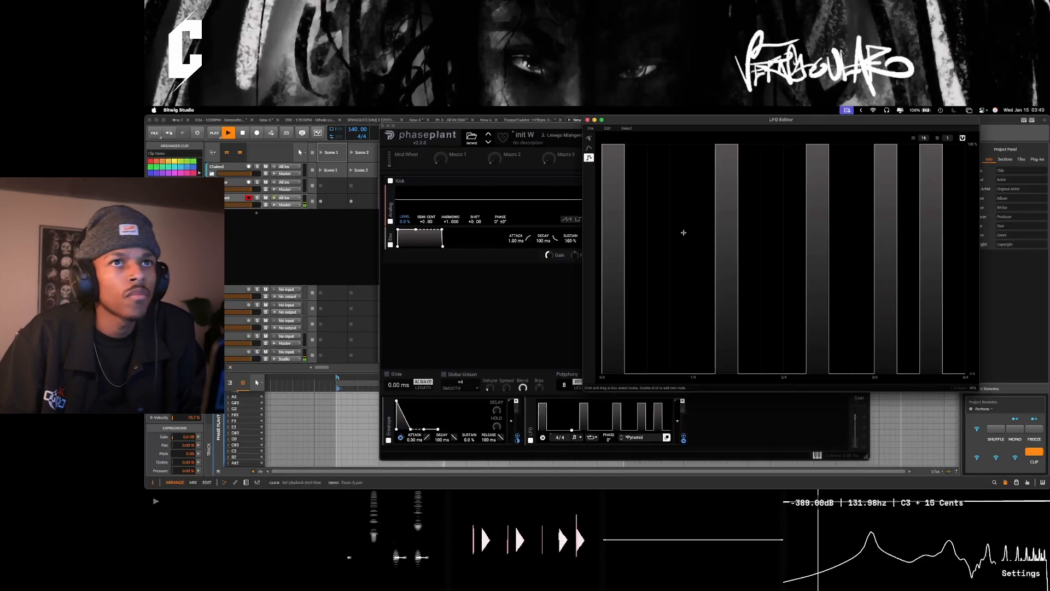
click(703, 170)
click(704, 168)
click(745, 218)
click(728, 315)
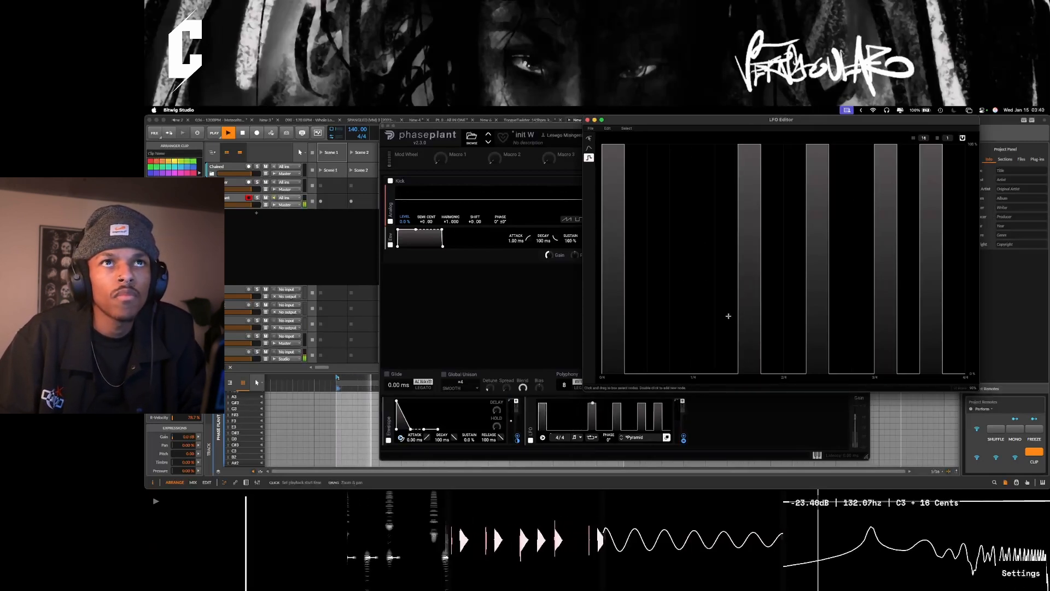
Step: Clear the LFO pulses on steps 10 and 13, add one on step 12, and close the LFO Editor
click(809, 288)
click(885, 285)
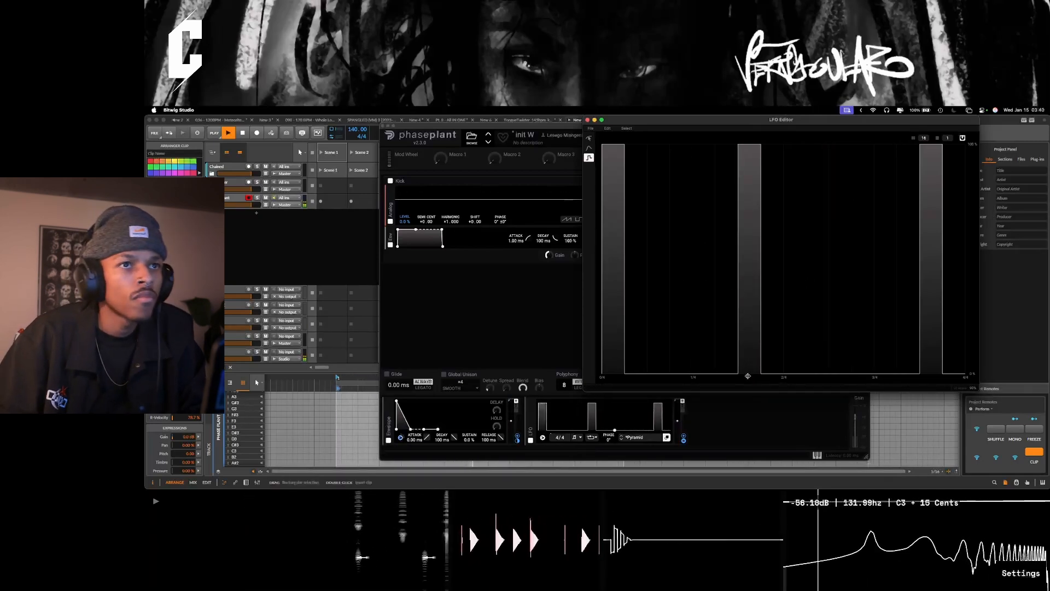
click(858, 172)
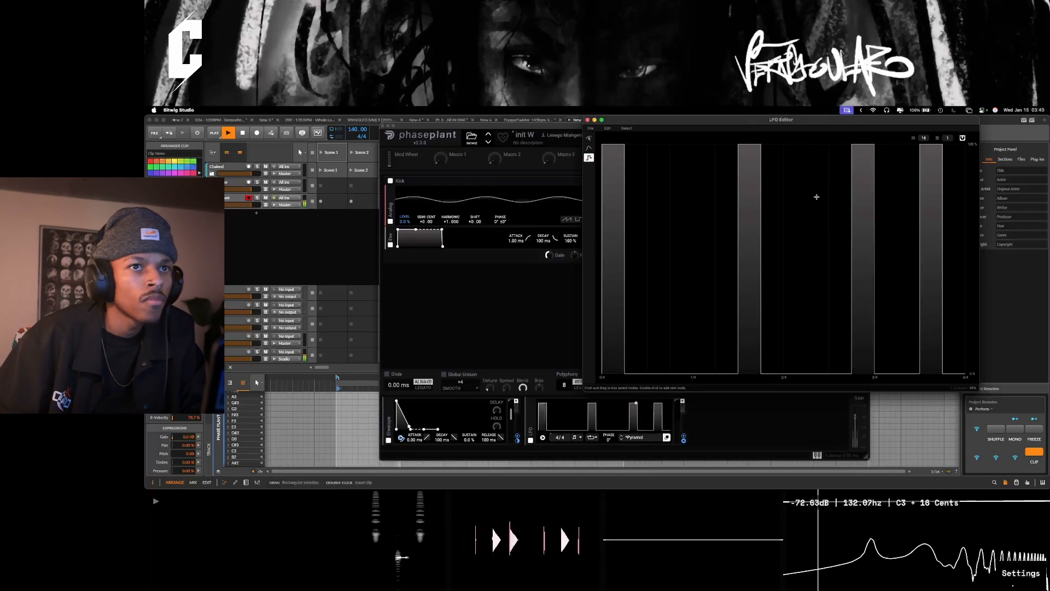
click(587, 119)
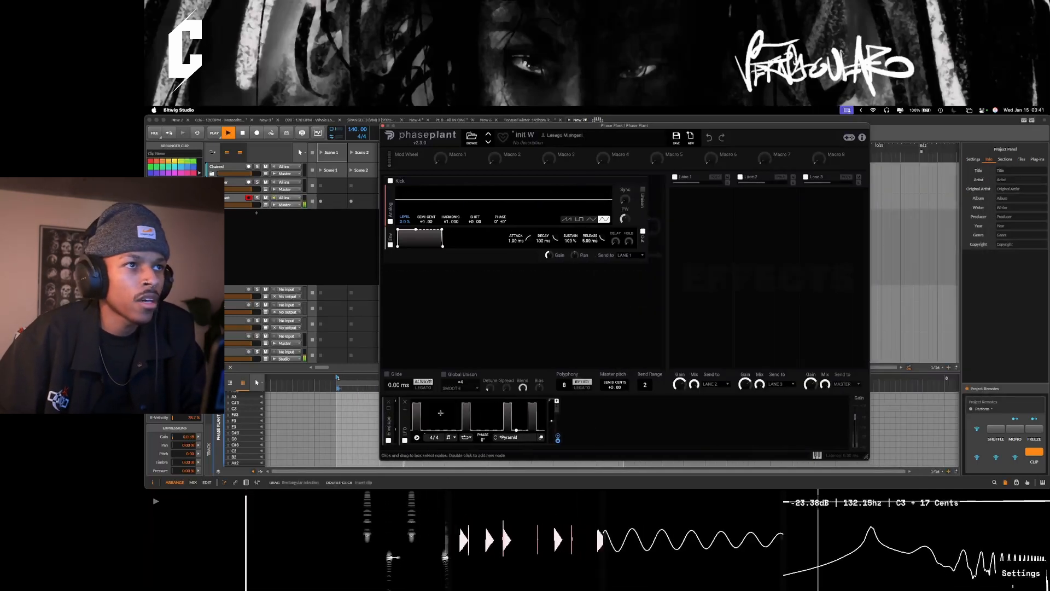
Step: Collapse the modulators and add a modulator group, placing it ahead of the Envelope and LFO
click(405, 409)
click(475, 431)
click(567, 445)
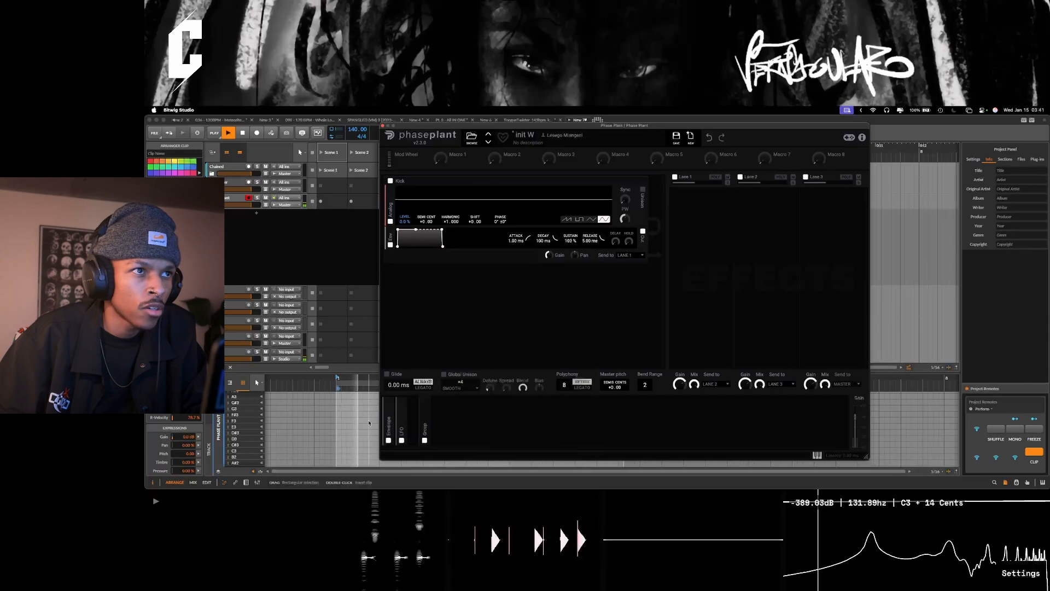
drag(434, 417, 432, 420)
Step: Add a second Envelope modulator after the LFO
click(471, 410)
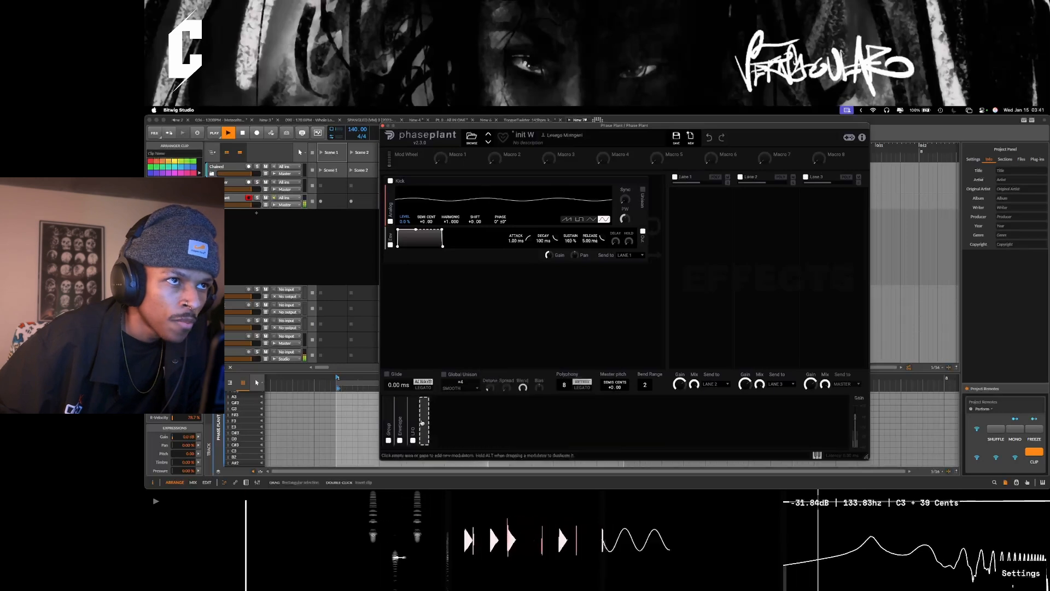
click(440, 379)
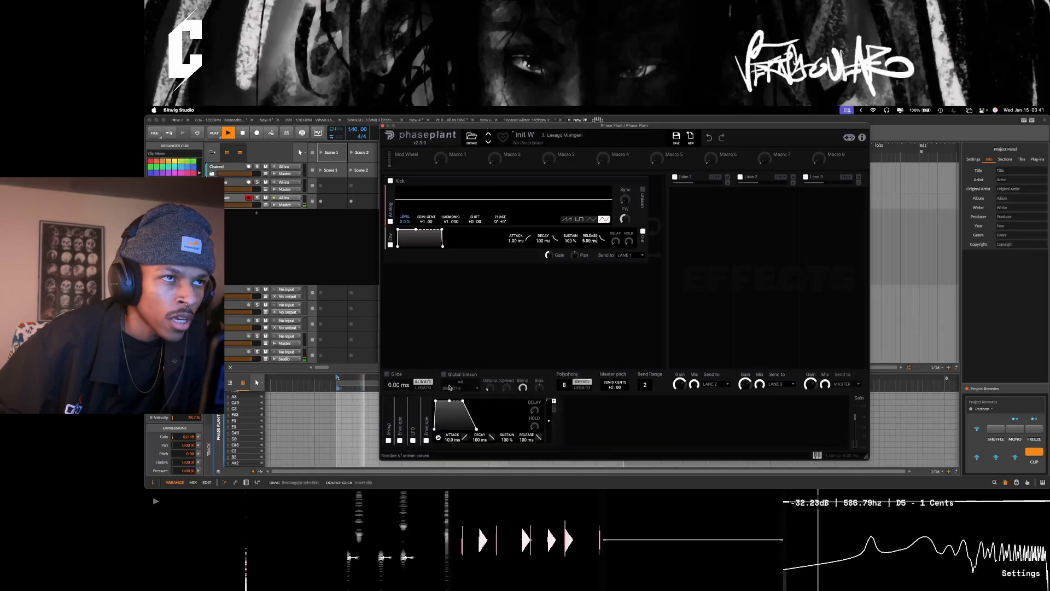
Step: Remove the newly added default Envelope, expand the original Envelope, and duplicate it between the original and the LFO
click(427, 403)
click(389, 409)
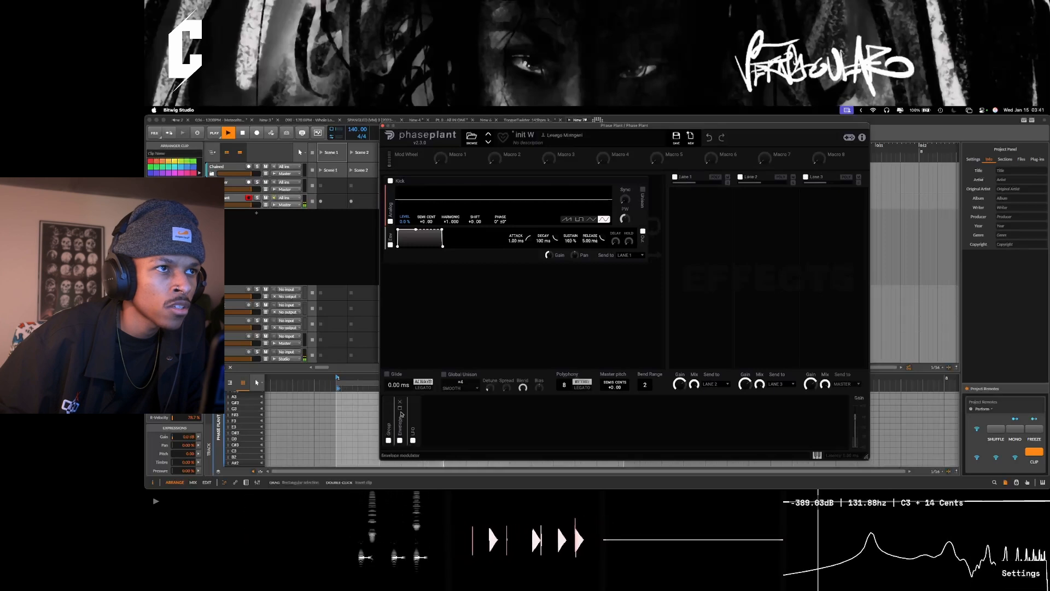
click(400, 414)
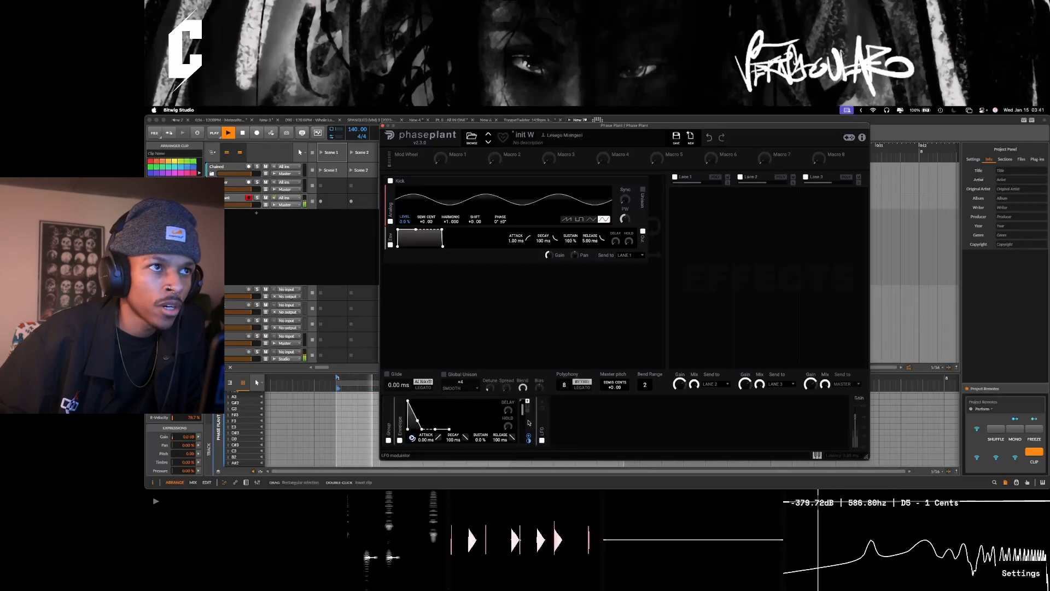
drag(401, 424, 541, 426)
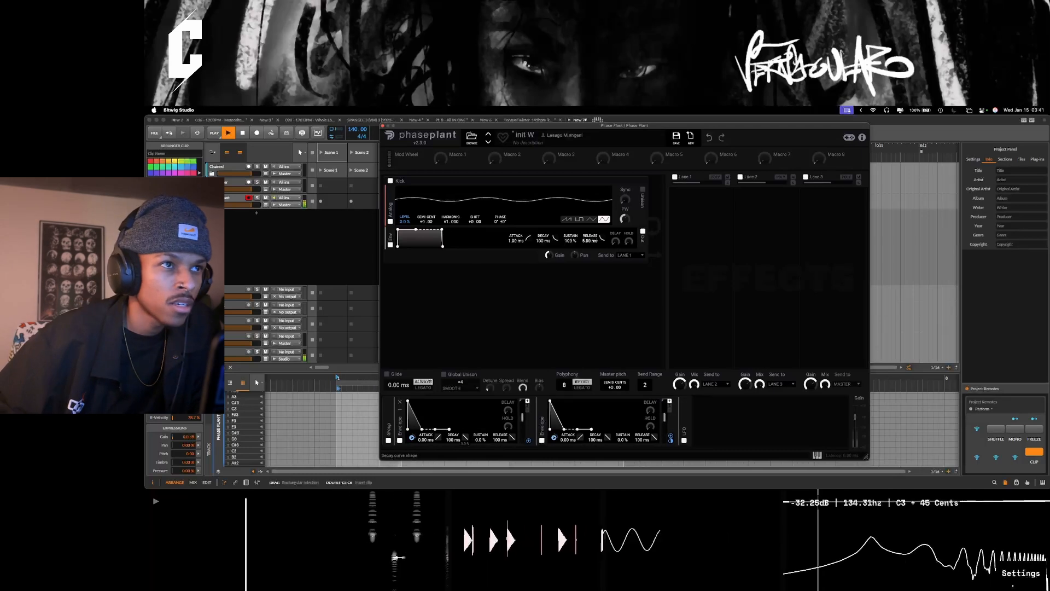
Step: Make the first Envelope's decay curve steeper and assign that Envelope to the Analog oscillator's pitch with a modulation depth of 24
drag(465, 438, 466, 457)
click(527, 441)
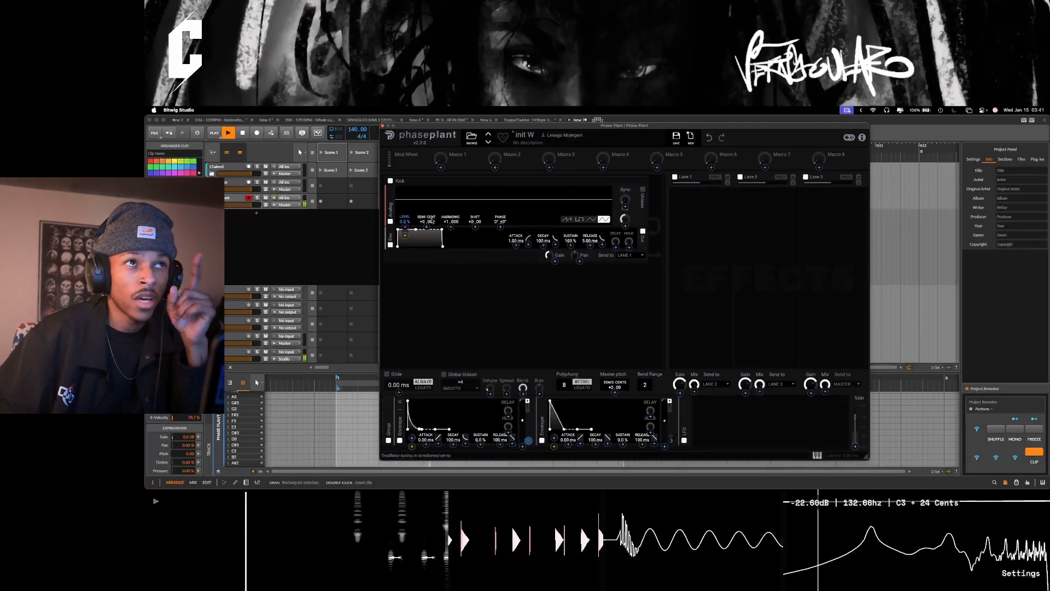
click(427, 227)
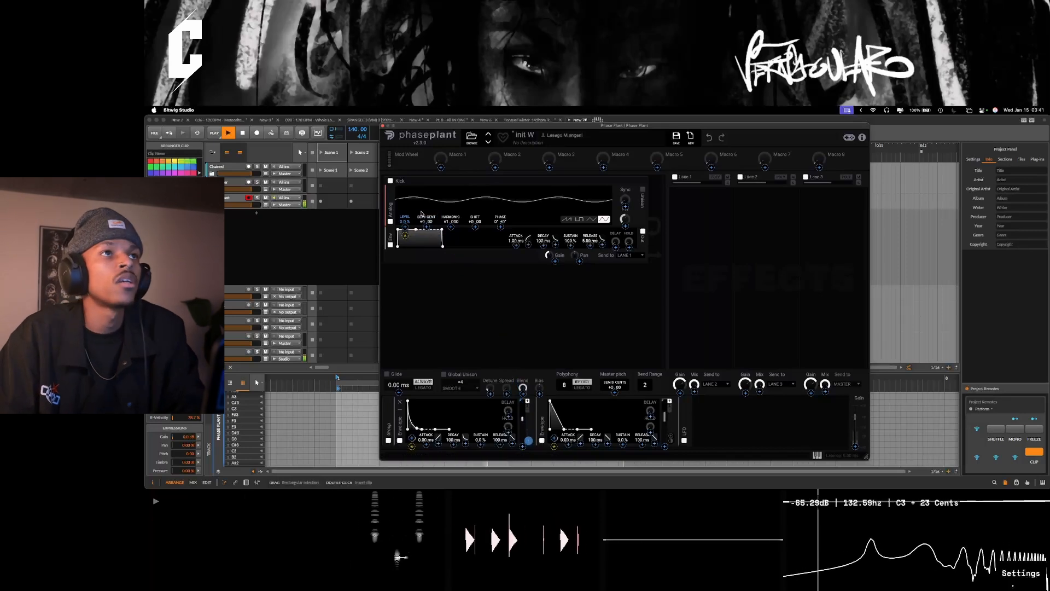
right_click(426, 229)
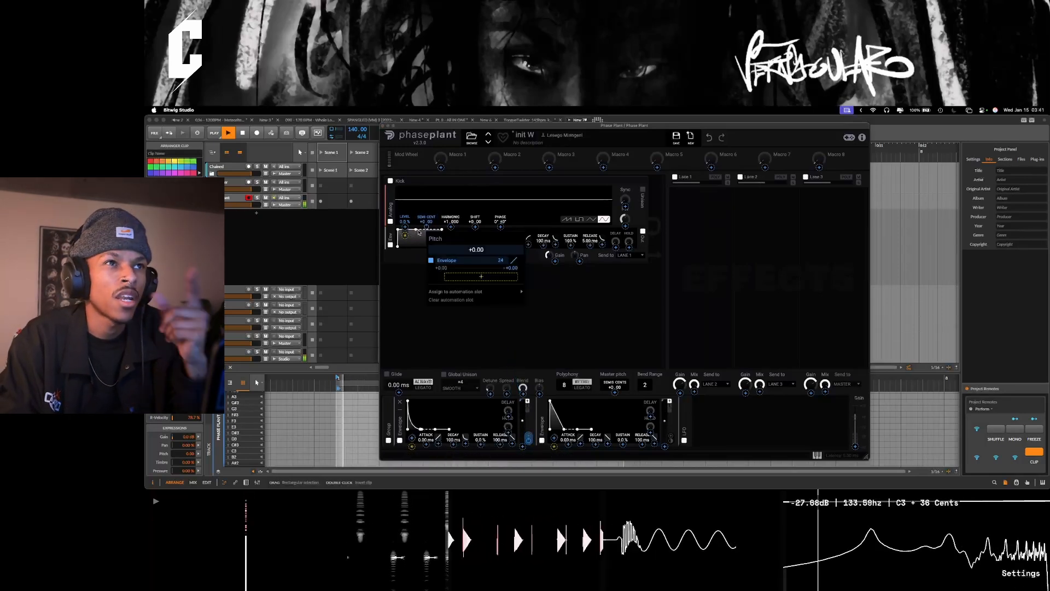
click(419, 233)
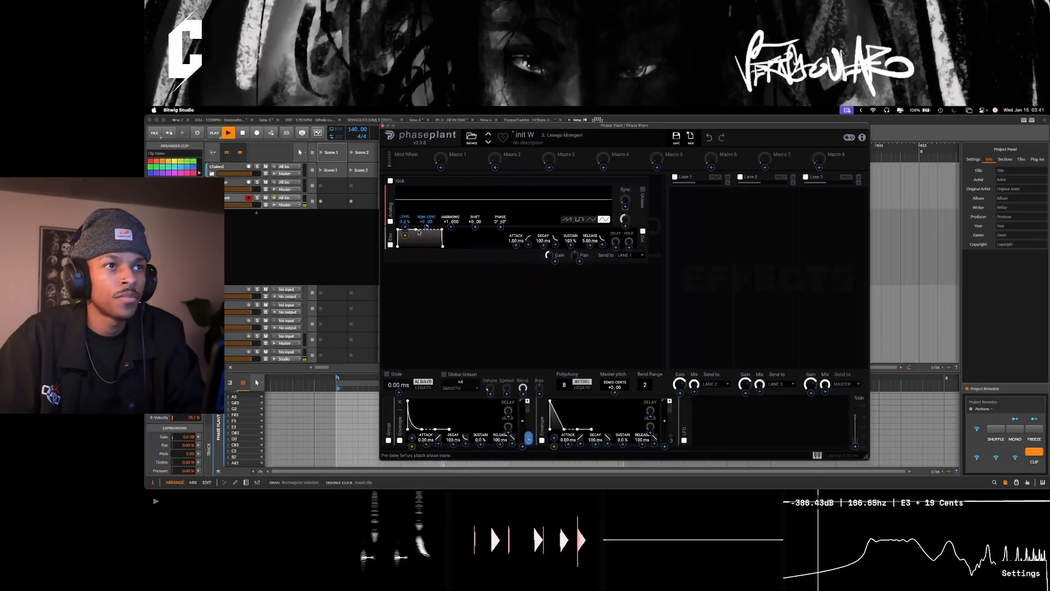
click(588, 428)
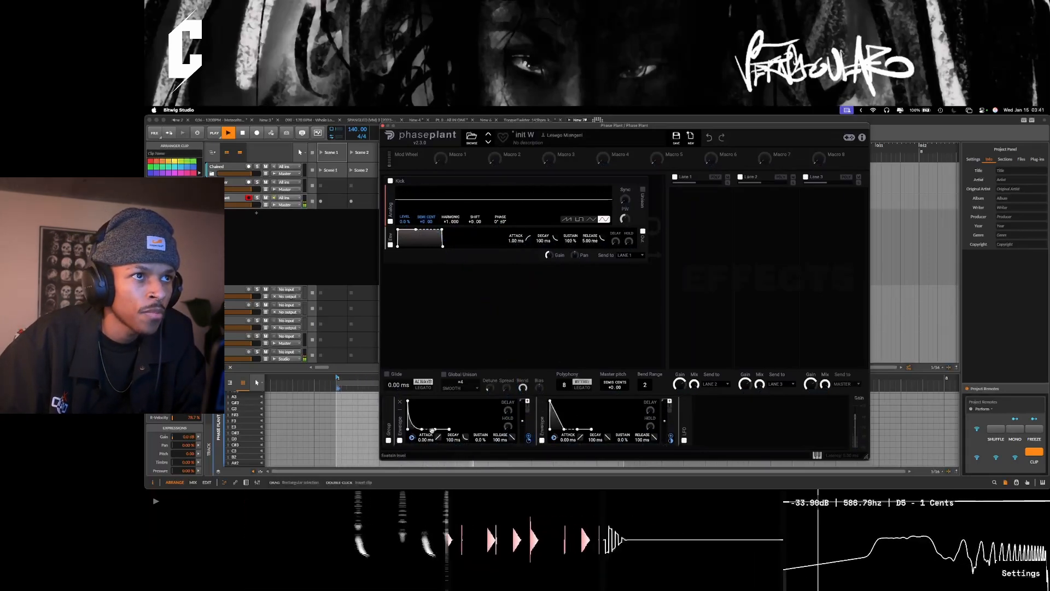
Step: Shorten the first envelope's decay to about 40 ms and move the synth window aside to uncover the arrangement clip
mouse_move(452, 439)
mouse_down()
mouse_move(453, 450)
mouse_move(453, 429)
mouse_up()
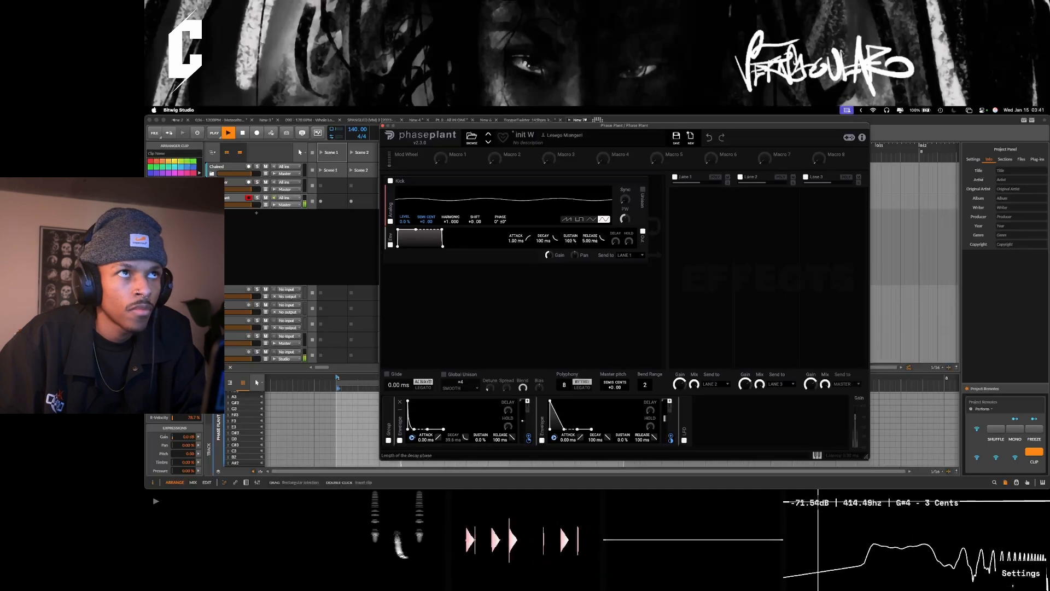
drag(547, 126, 628, 124)
click(417, 139)
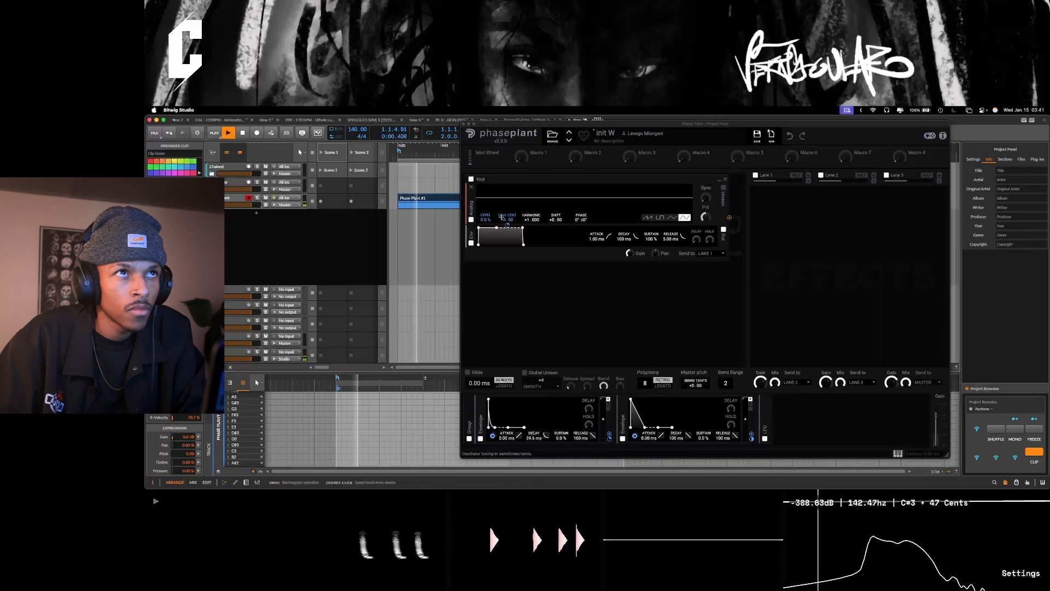
Step: Tune the kick oscillator to -24 semitones and set the second envelope to 266 ms decay and 224 ms release
drag(507, 219, 507, 236)
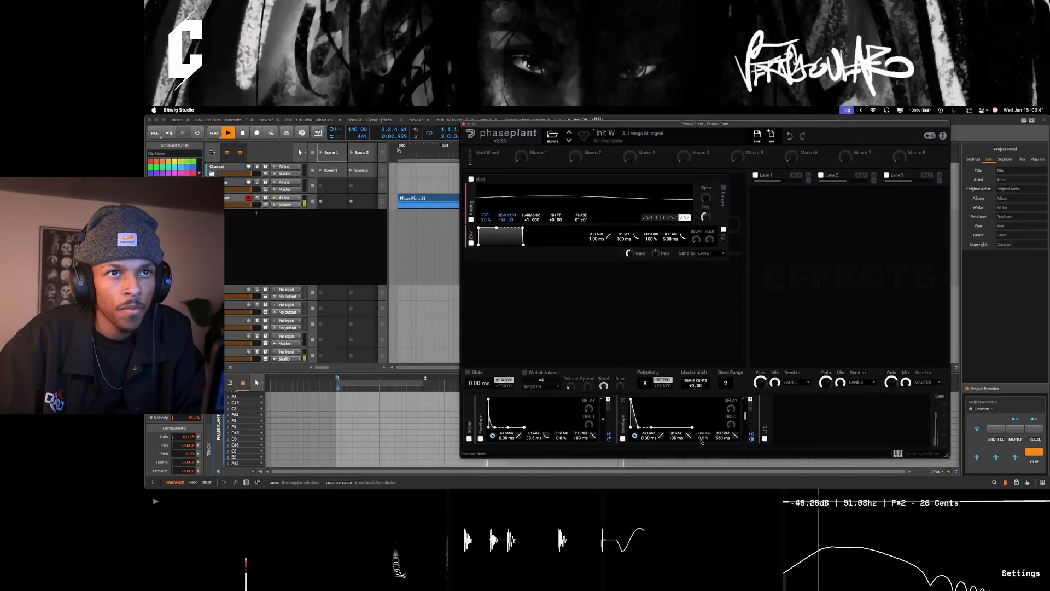
drag(676, 437, 727, 451)
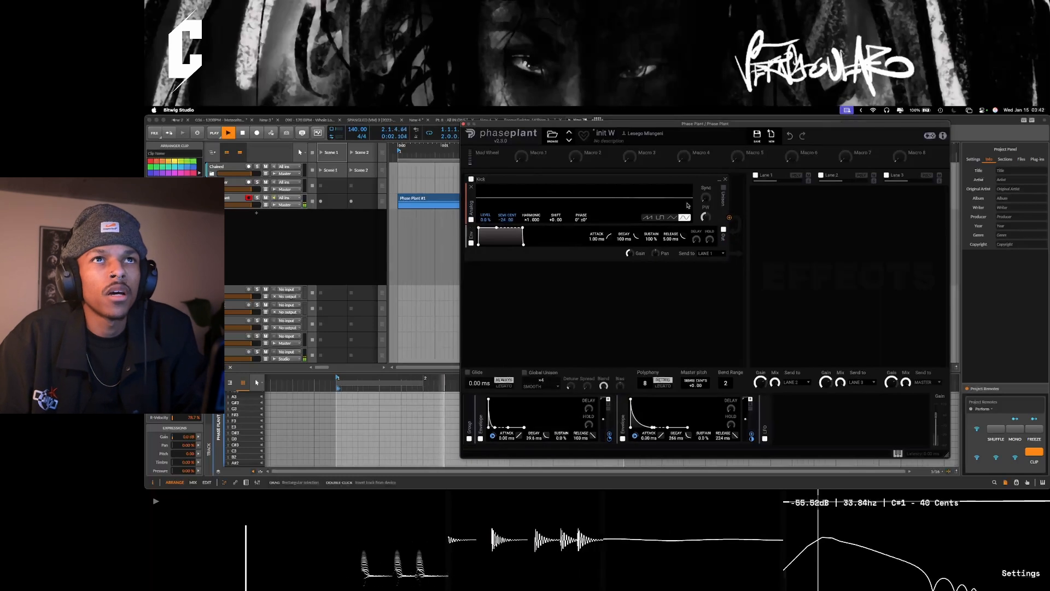
Step: Replace the first envelope with a new LFO modulator placed before the remaining envelope
click(616, 419)
click(640, 389)
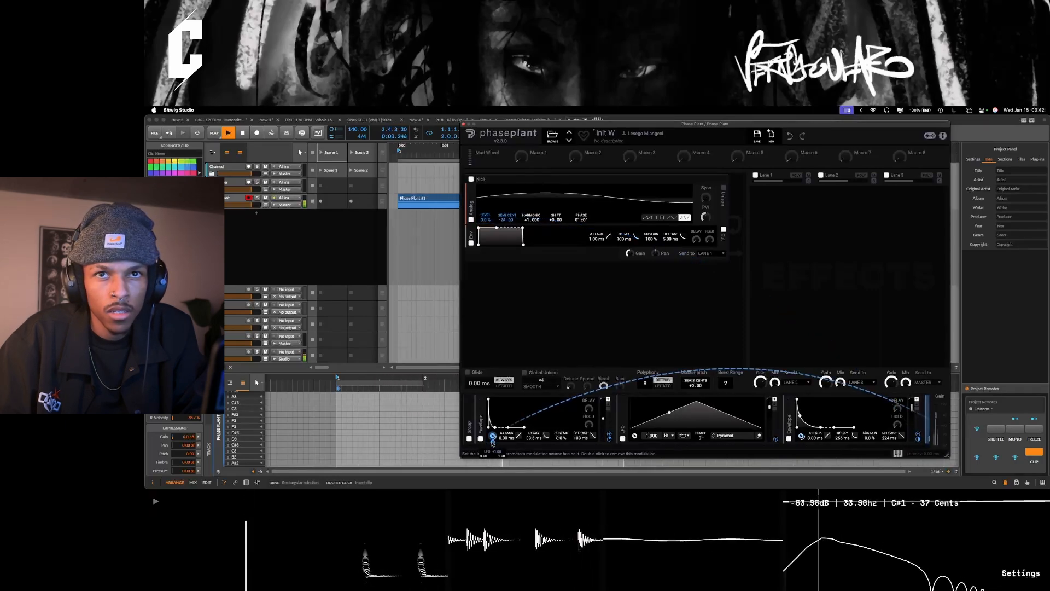
scroll(676, 430, right, 3)
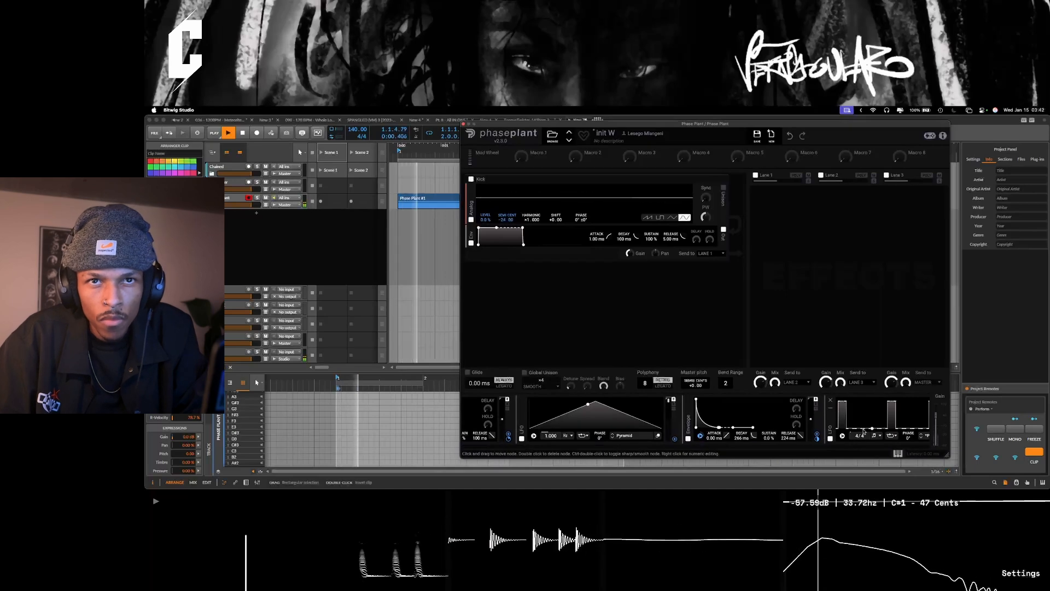
scroll(869, 424, right, 3)
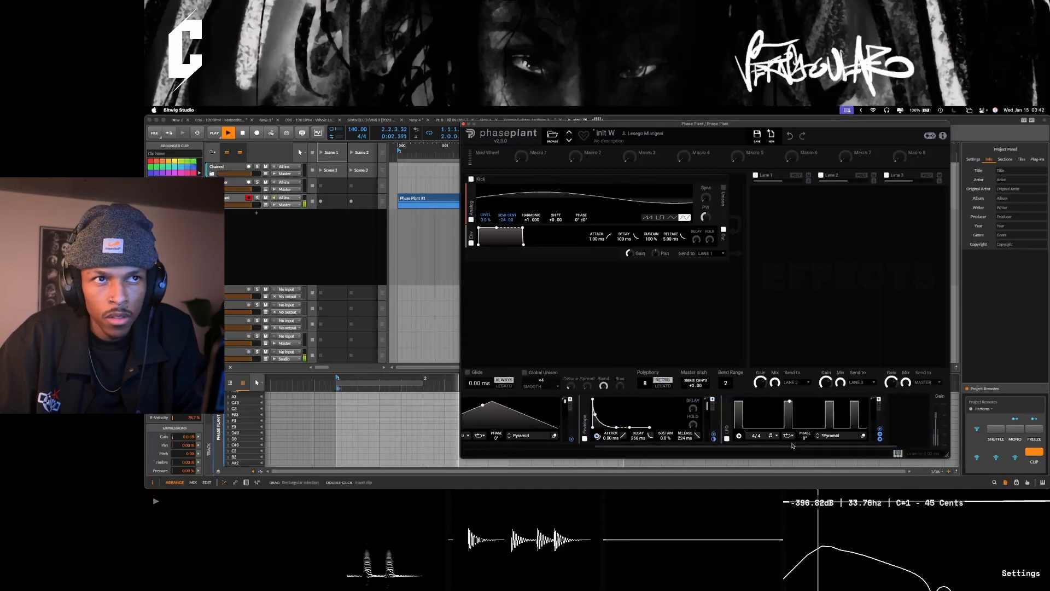
mouse_move(881, 436)
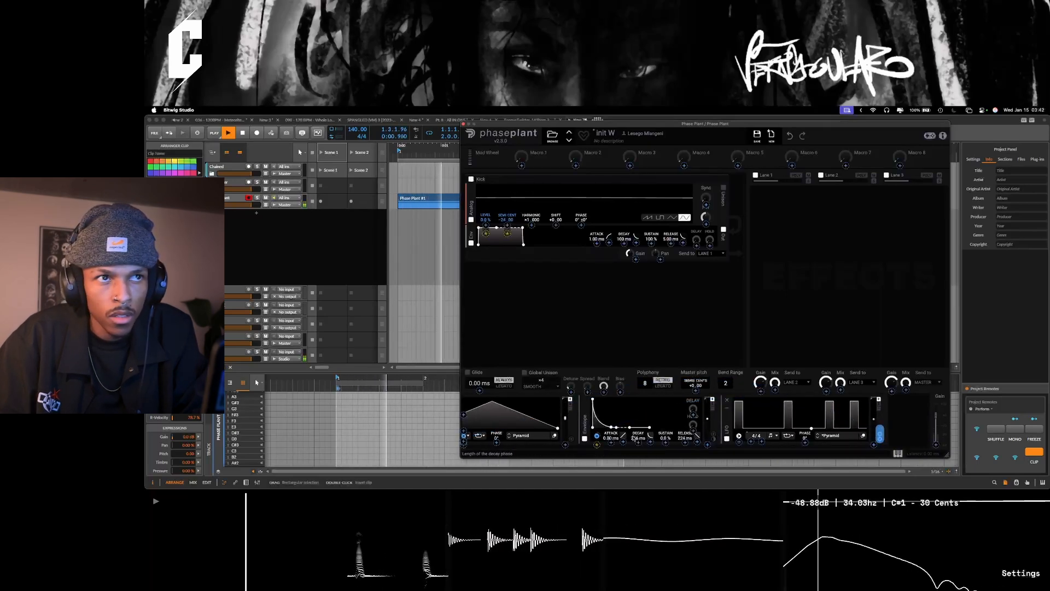
click(879, 429)
scroll(870, 431, left, 5)
click(634, 442)
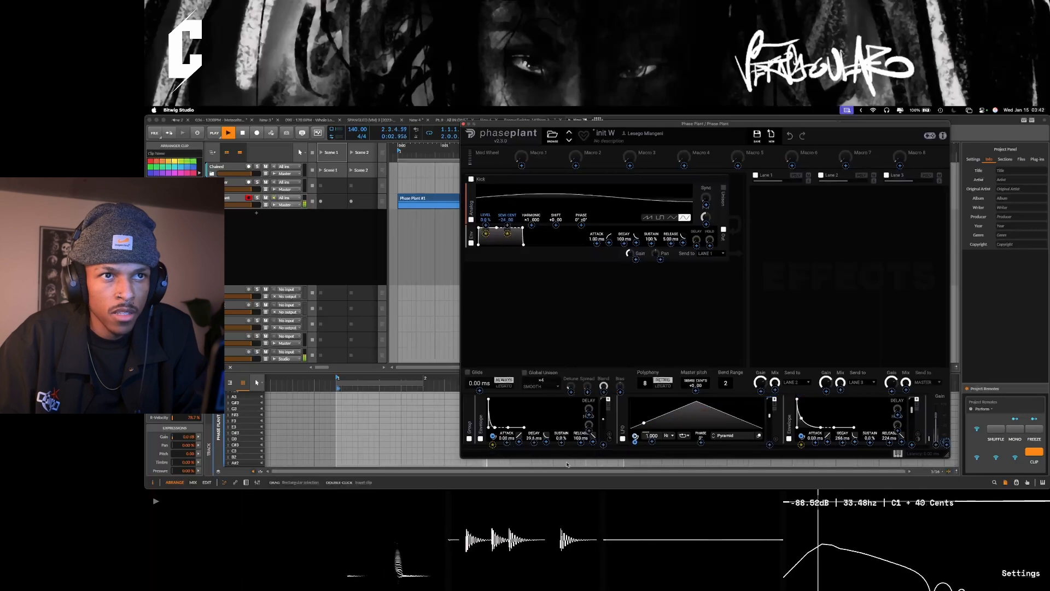
click(482, 414)
Step: Reshape the new LFO's pyramid into a V with a curved rising half and open it in the LFO Editor
scroll(484, 421, right, 3)
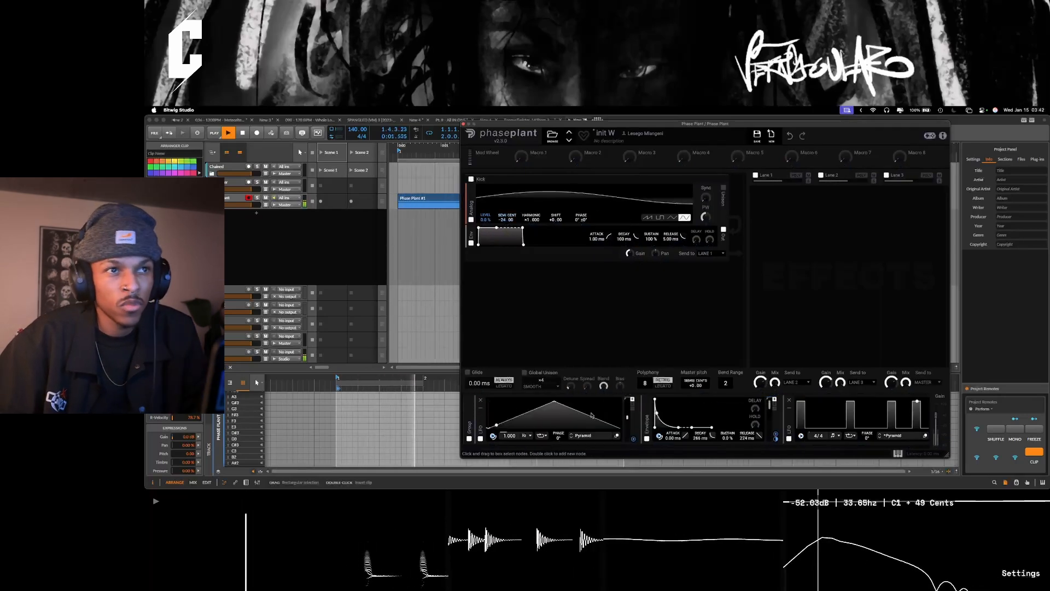
drag(489, 428, 488, 399)
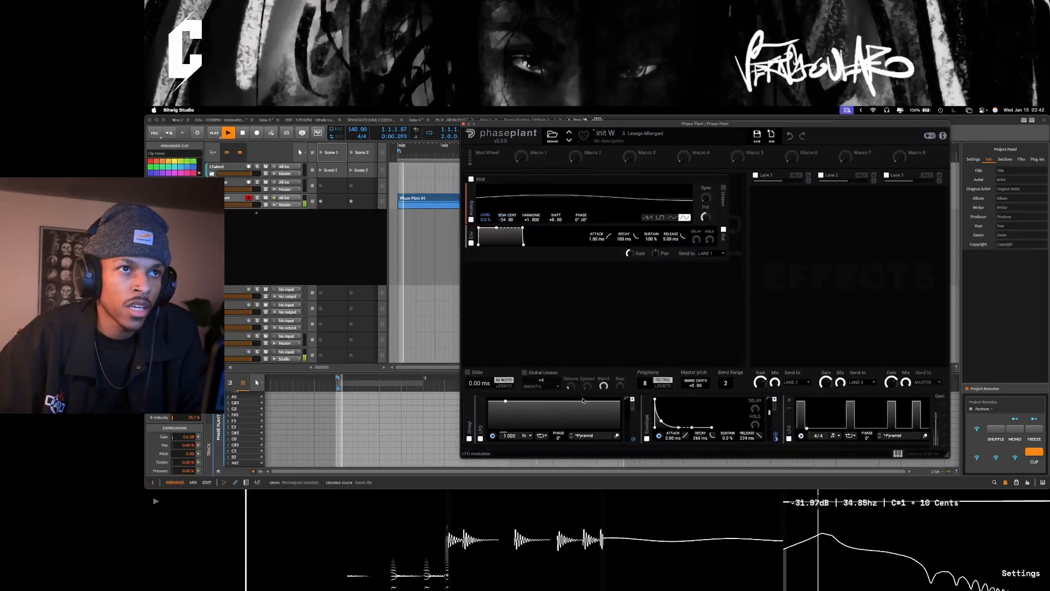
drag(554, 402, 528, 455)
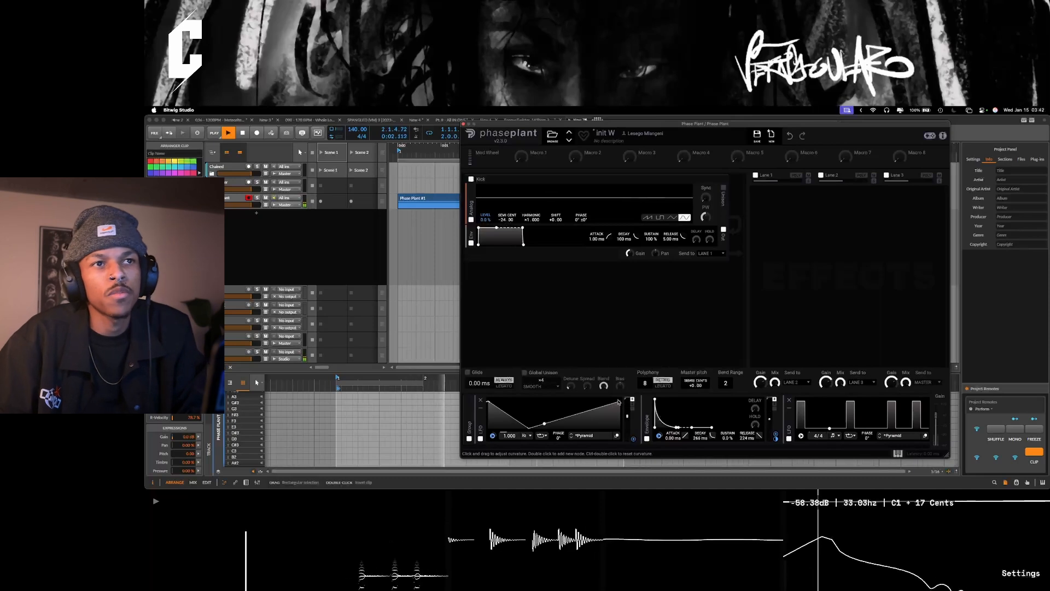
drag(595, 410, 613, 449)
click(618, 436)
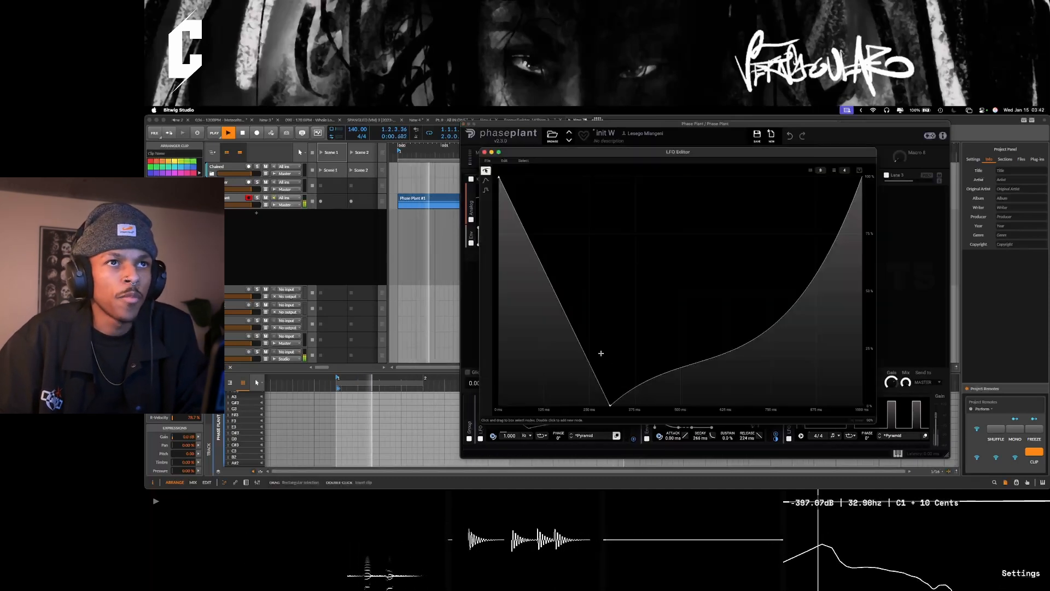
Step: Shape the LFO as a steep initial drop followed by a curved decay to 0% at the end, adding a middle node
drag(613, 407, 537, 241)
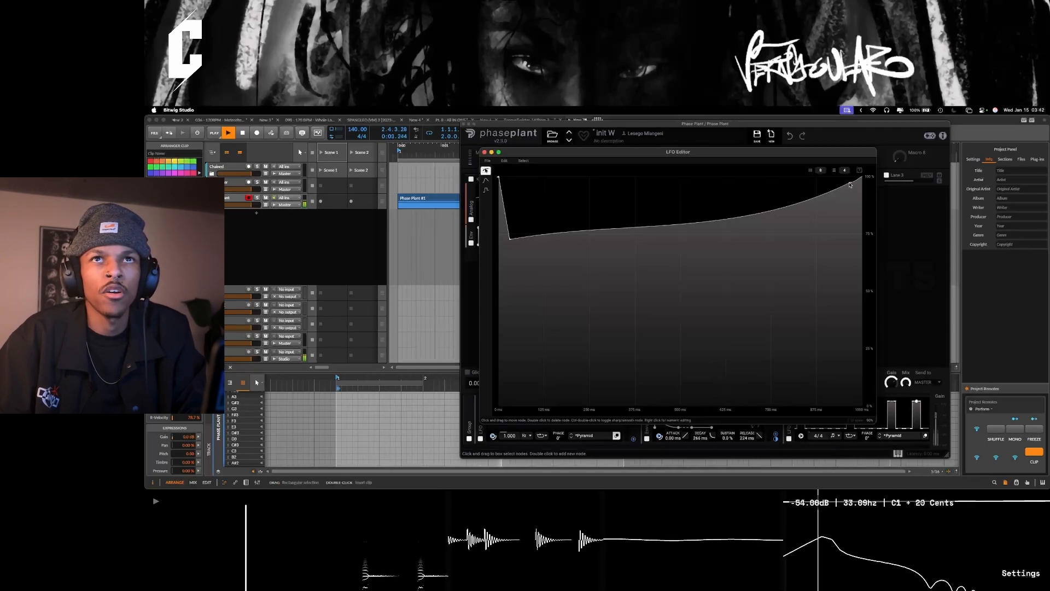
drag(850, 185, 862, 404)
mouse_move(511, 240)
mouse_down()
mouse_move(510, 269)
mouse_move(498, 230)
mouse_move(520, 258)
mouse_up()
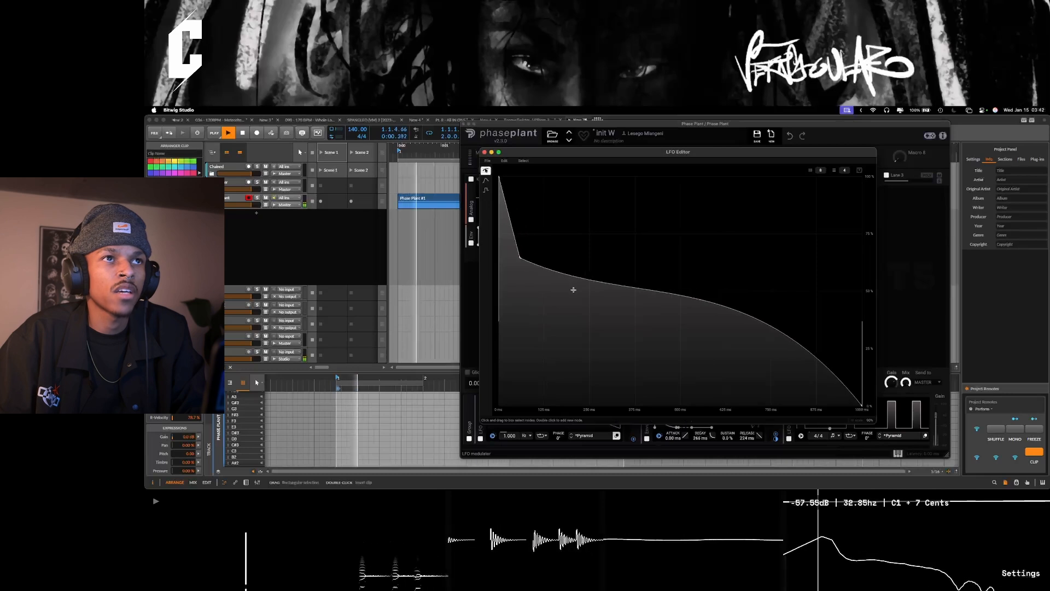
double_click(580, 294)
drag(581, 295, 623, 323)
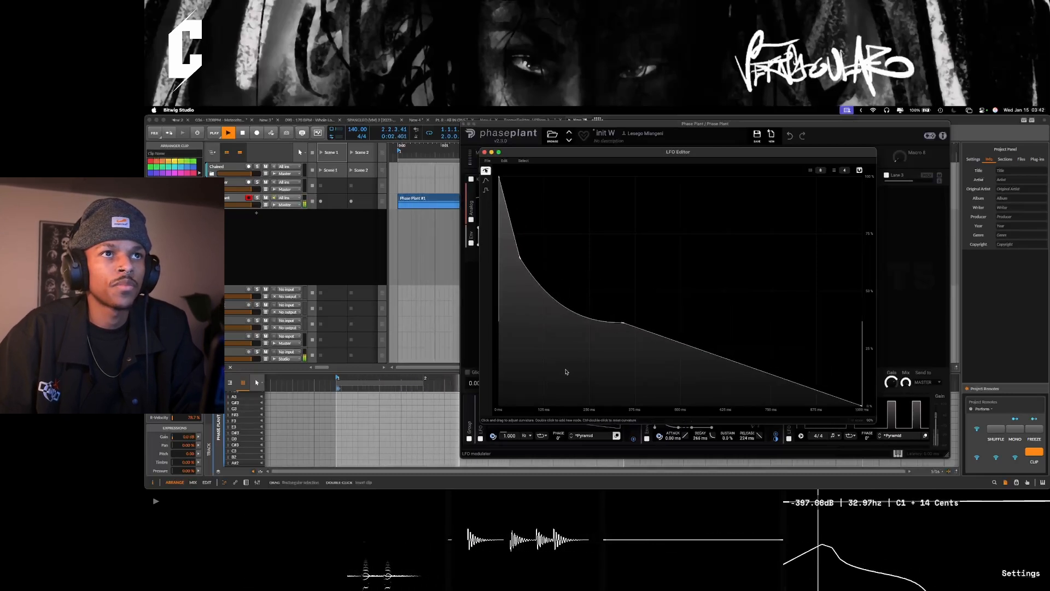
drag(721, 393, 614, 333)
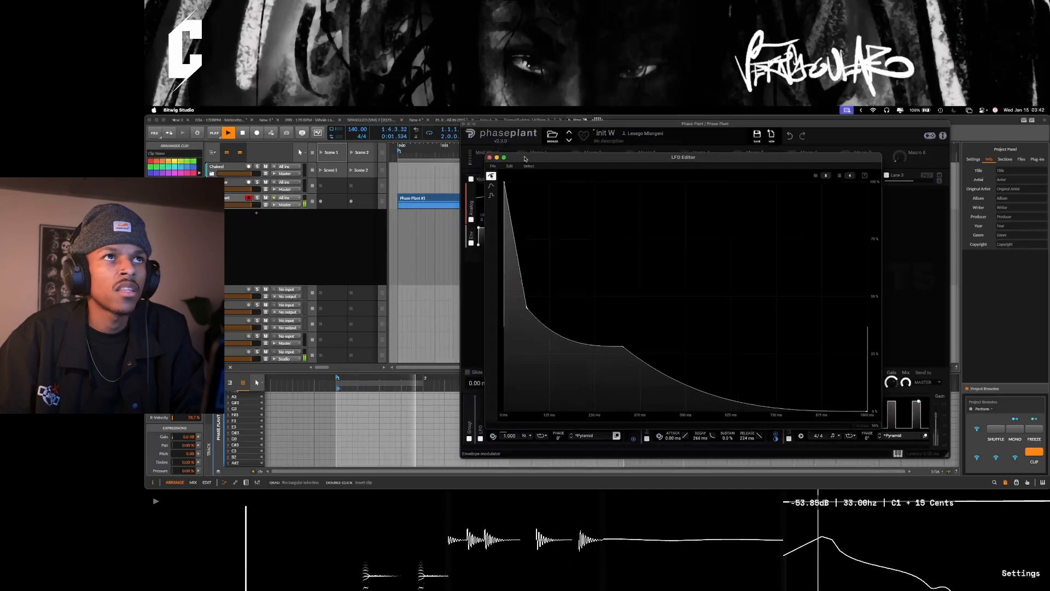
Step: Shrink the LFO Editor window and place it over the empty effects area
drag(495, 152, 455, 124)
drag(831, 395, 566, 214)
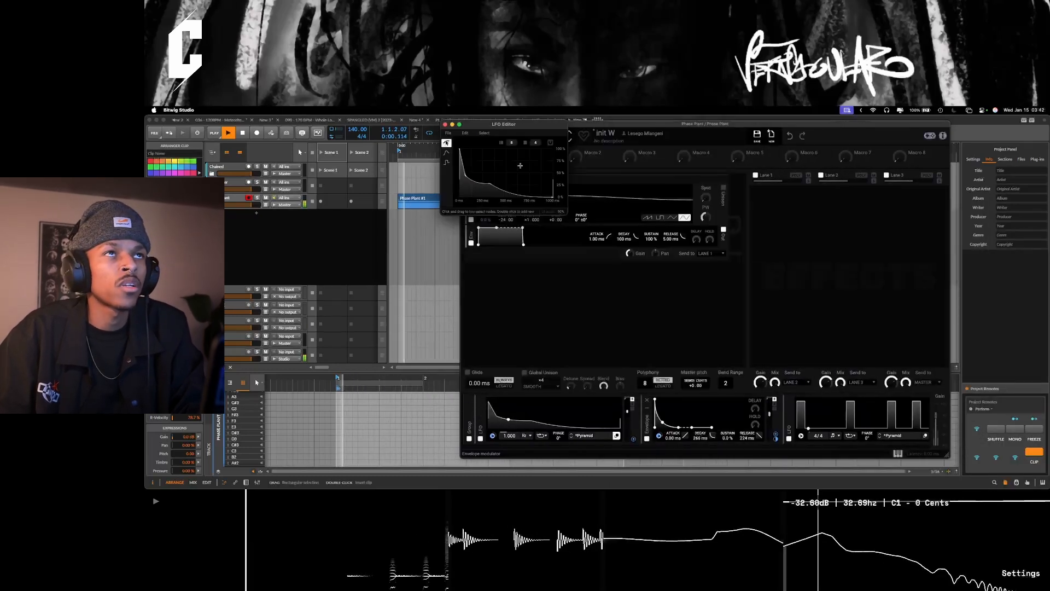
drag(509, 128, 851, 228)
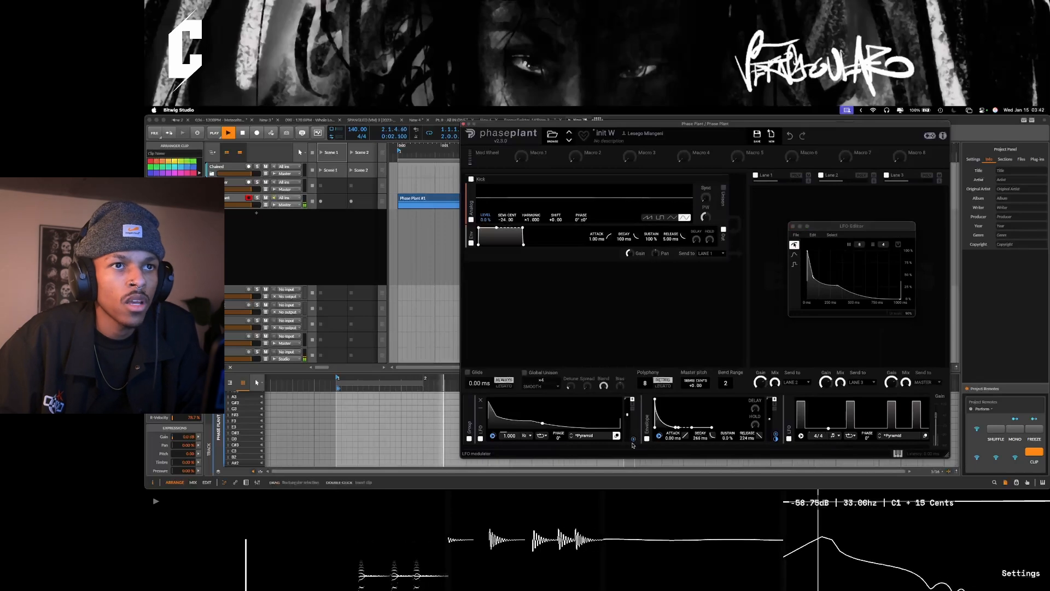
Step: Modulate the kick oscillator's pitch with the LFO and set the LFO's rate to 4.557 Hz
drag(507, 224, 507, 189)
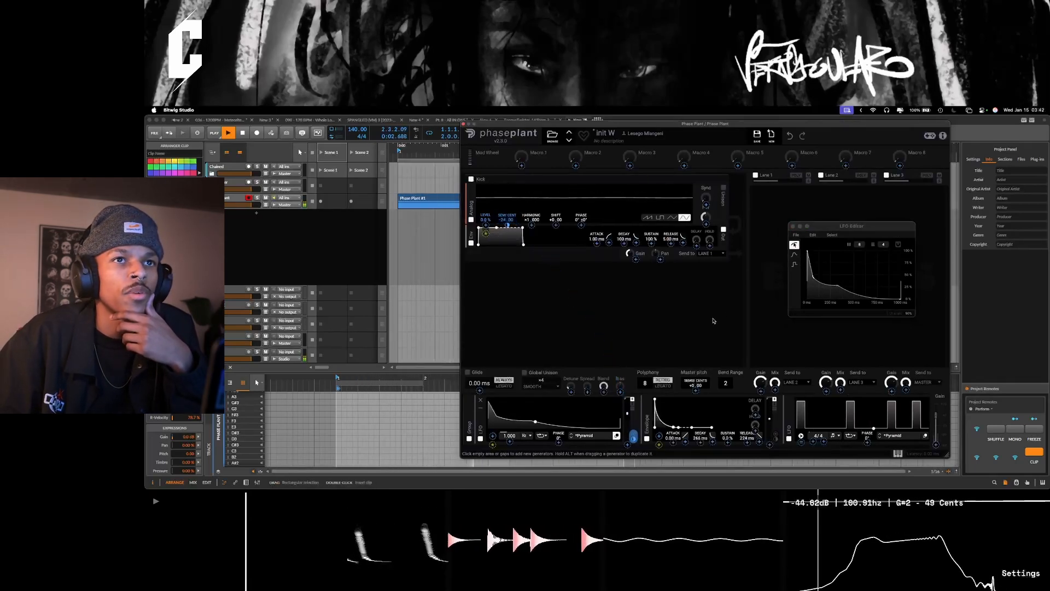
click(529, 436)
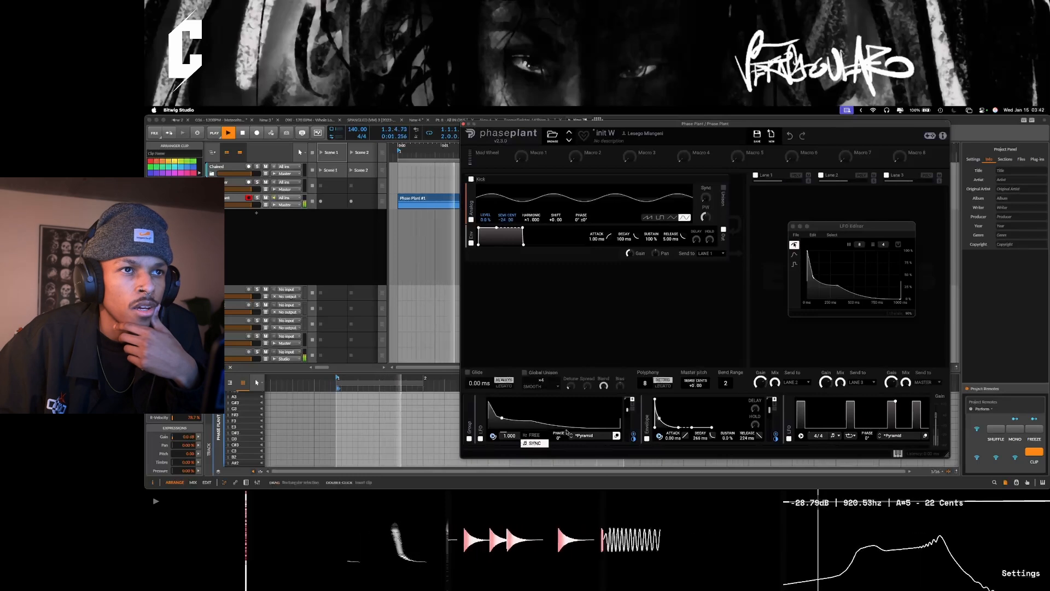
click(554, 438)
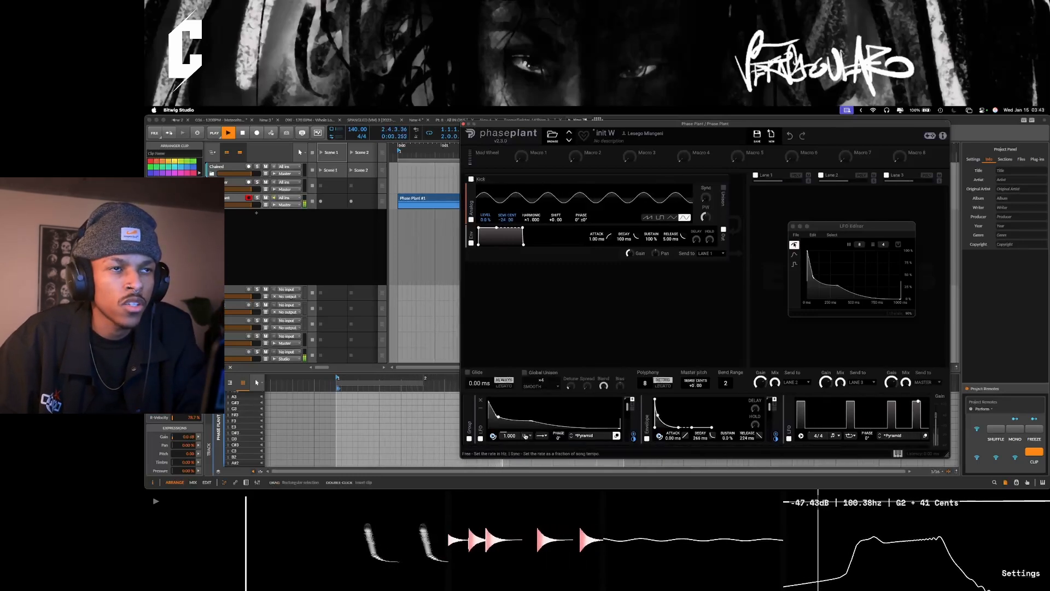
drag(509, 436, 510, 465)
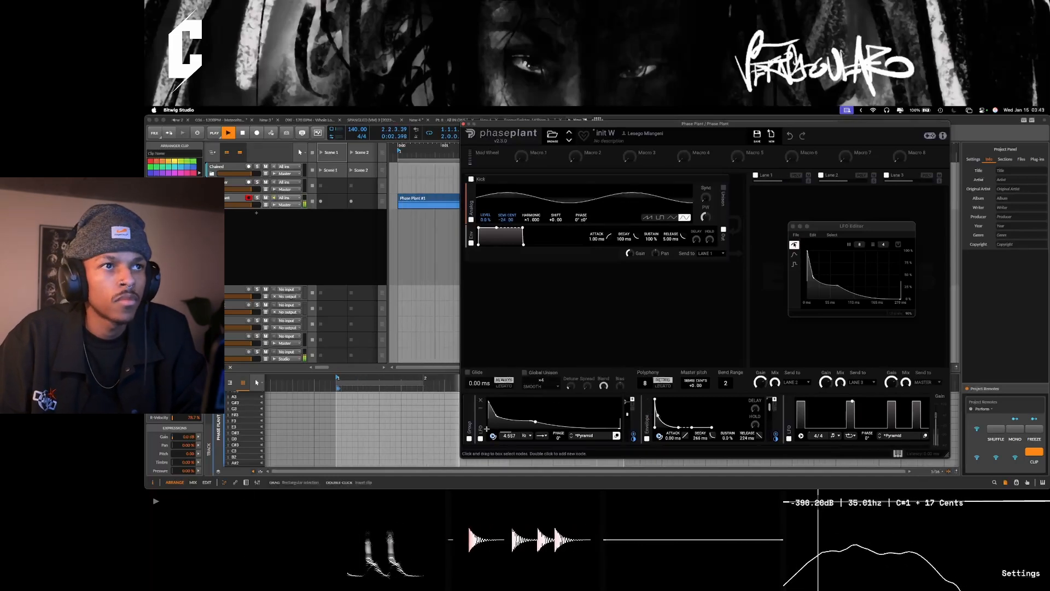
Step: Add a Distortion module to the Kick group and adjust the drive of its Overdrive mode
click(527, 265)
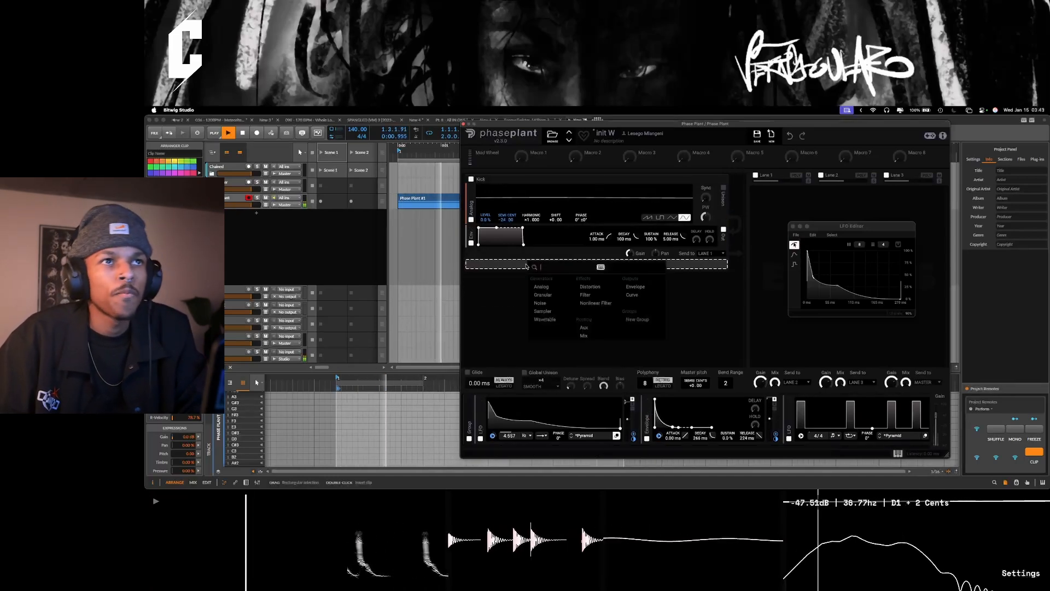
click(591, 286)
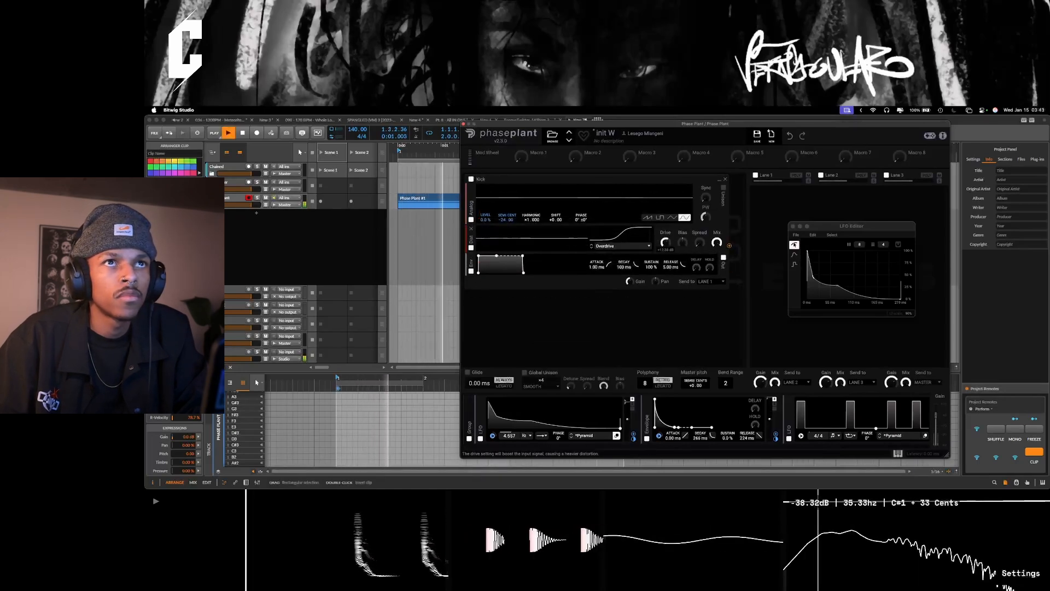
drag(666, 243, 666, 262)
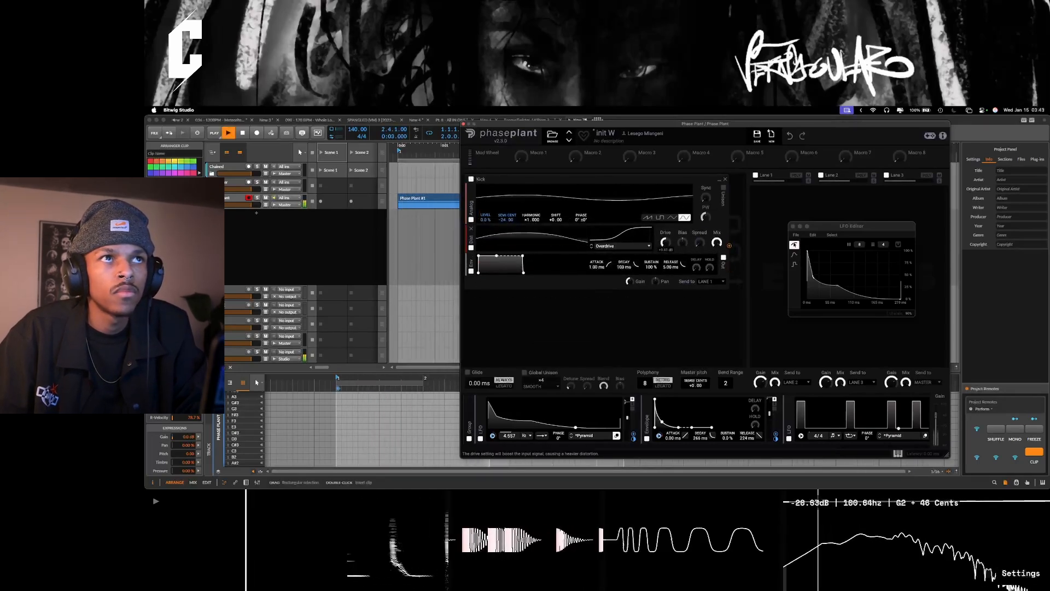
Step: Shorten the decay of the envelope controlling the kick's level to about 148 ms and change the distortion type to Saturate
drag(776, 435, 485, 227)
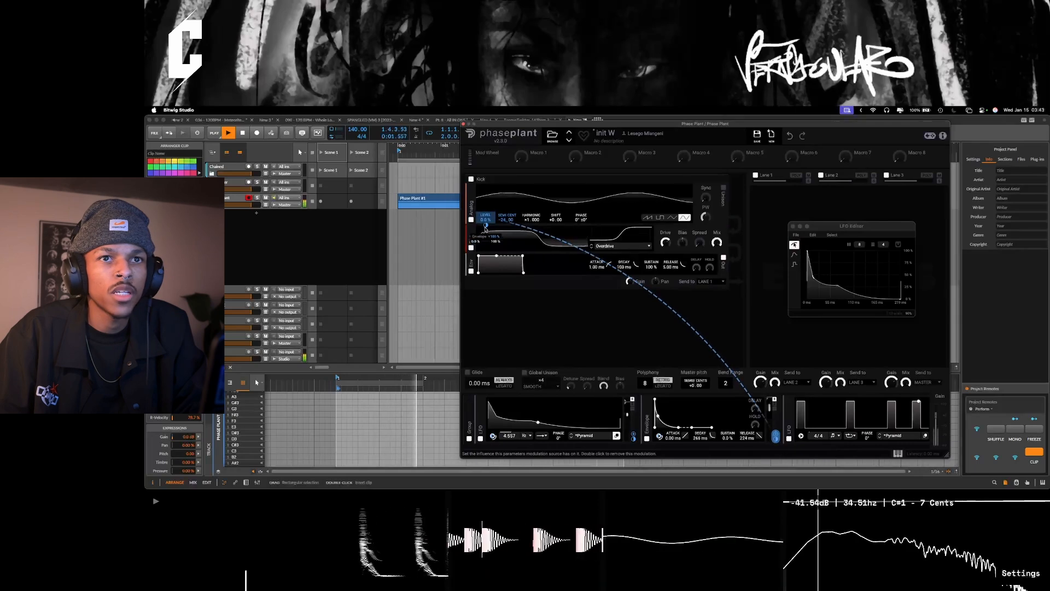
drag(700, 436, 700, 448)
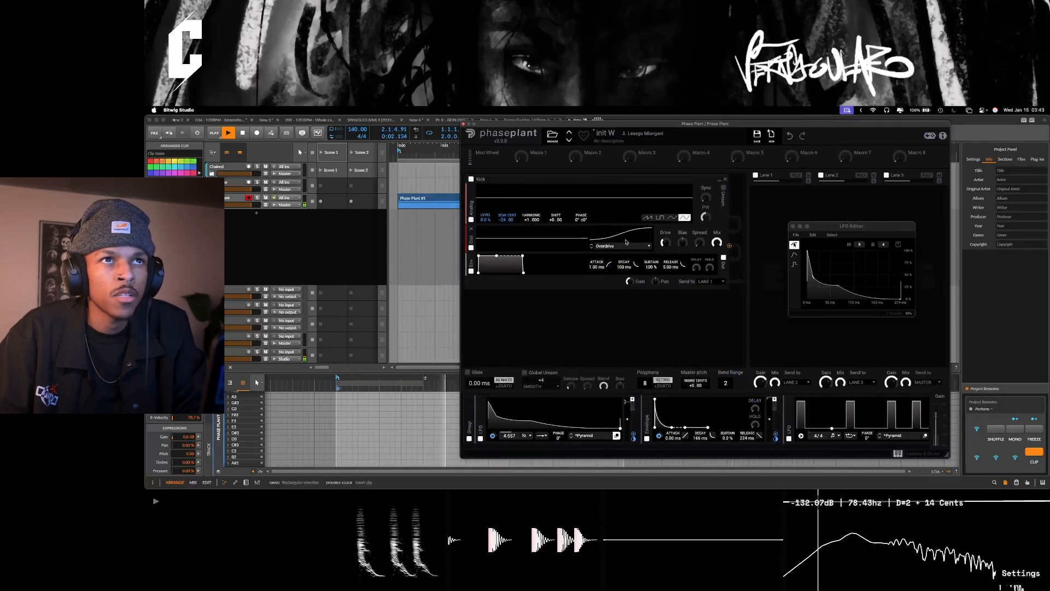
click(624, 245)
click(625, 254)
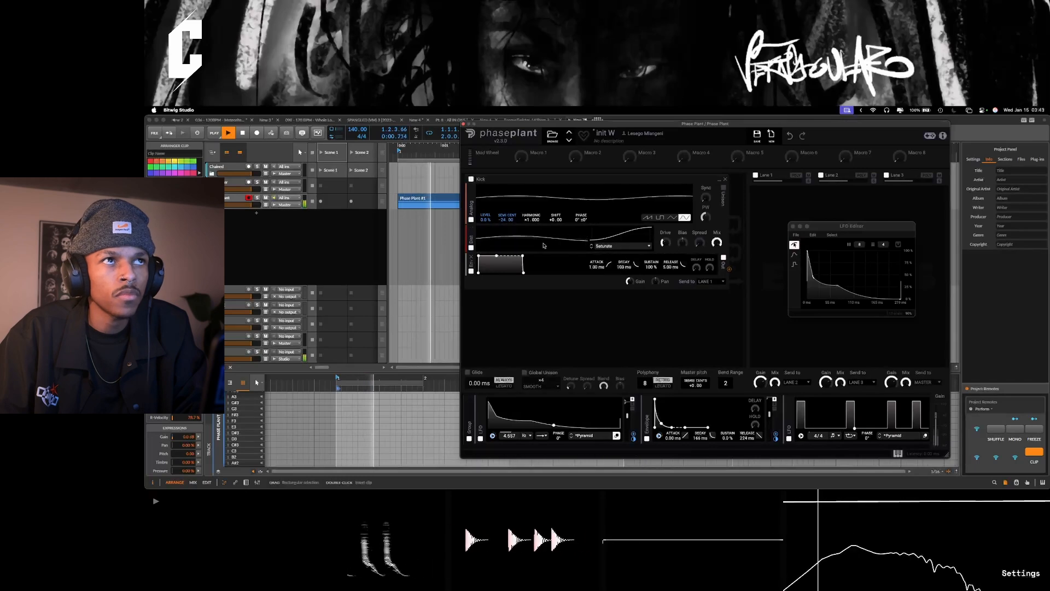
Step: Collapse the Kick generator group, duplicate it, name the copy Snare, and expand the copy
click(720, 180)
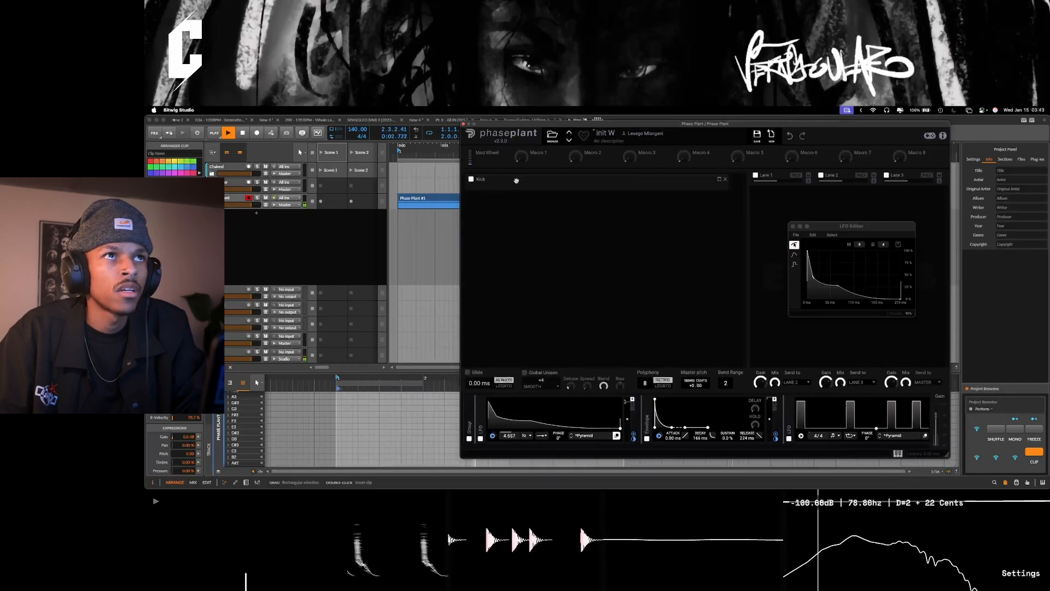
double_click(481, 206)
text(Snare)
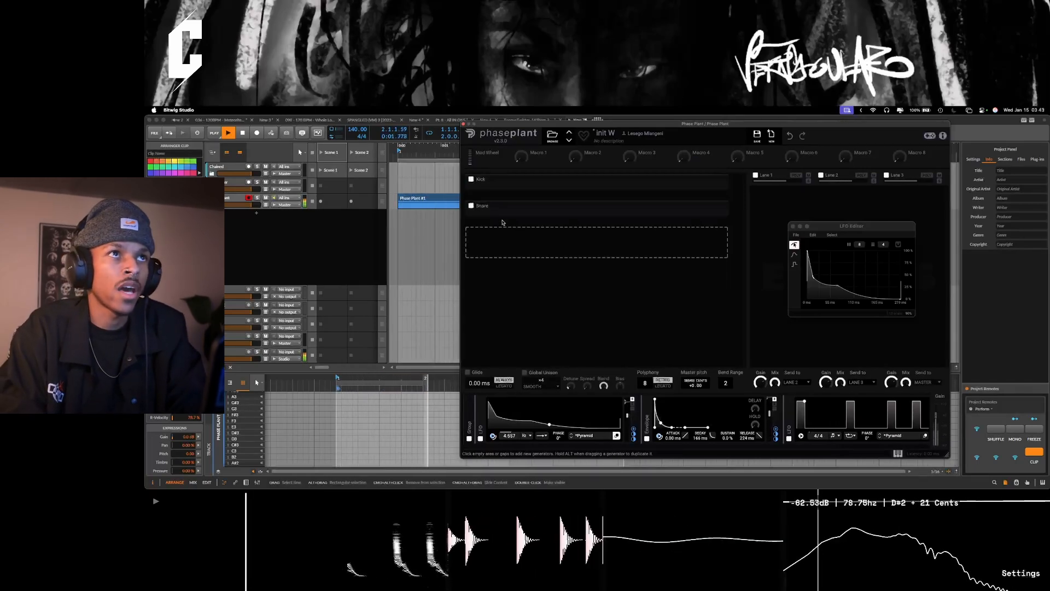
key(Return)
click(719, 206)
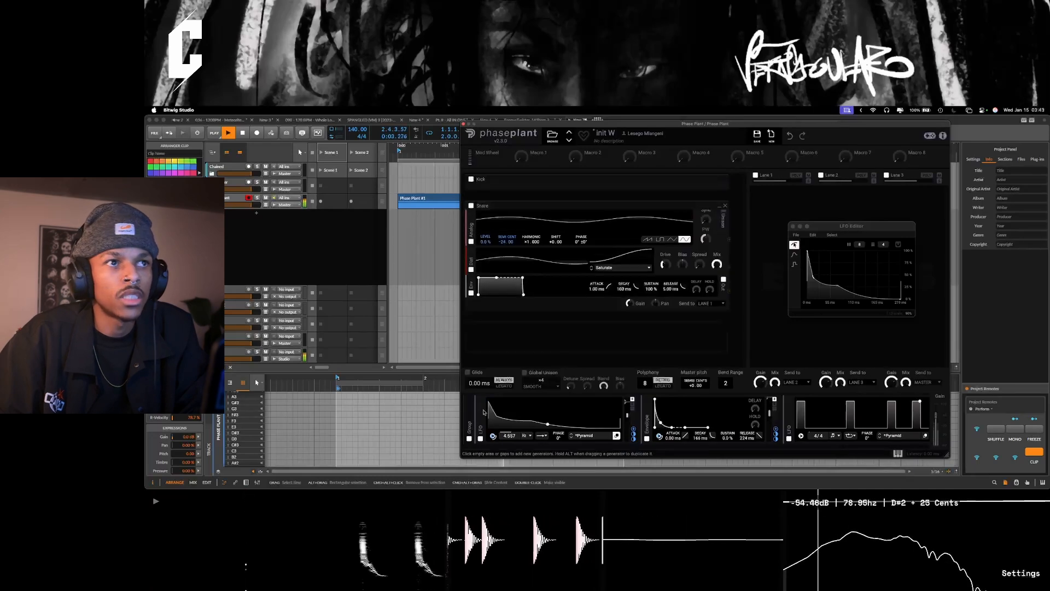
Step: Restore the removed modulator group, name it Kick, then collapse and duplicate it
click(469, 401)
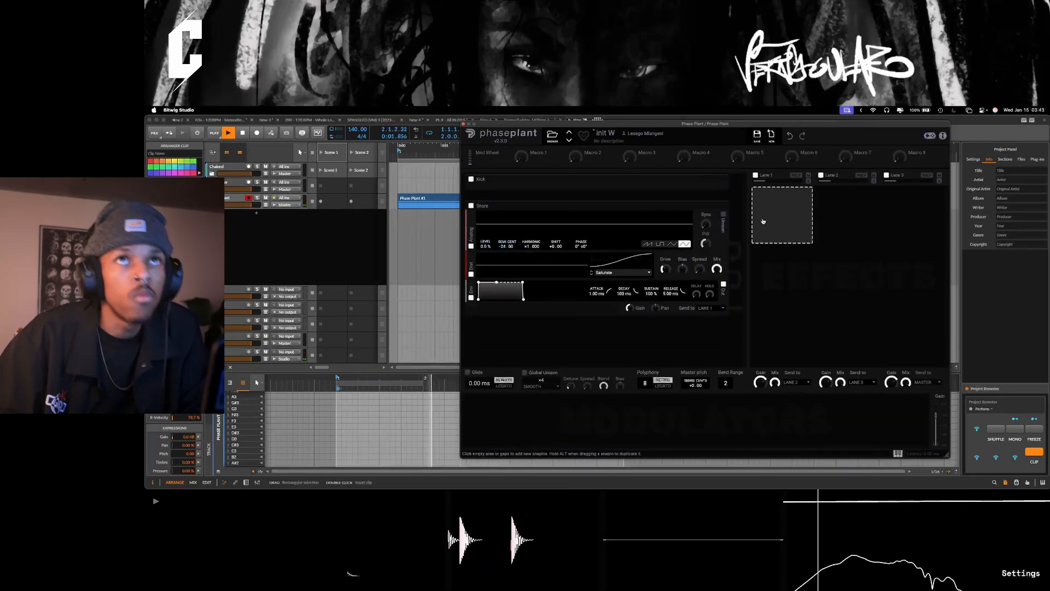
click(791, 138)
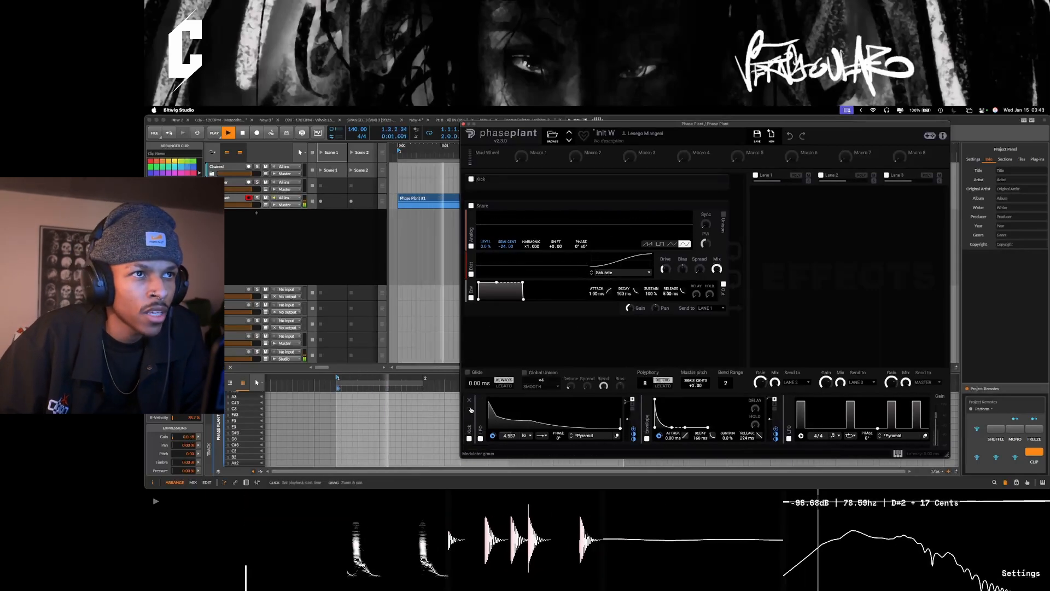
double_click(469, 416)
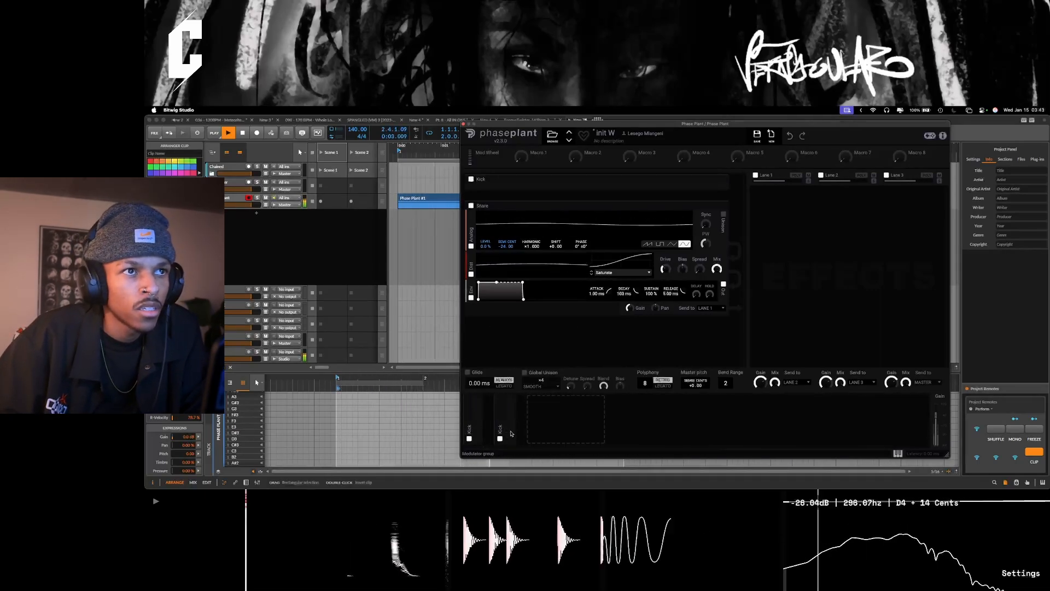
Step: Expand the copied modulator group, name it Snare, and remove its pitch LFO
double_click(478, 424)
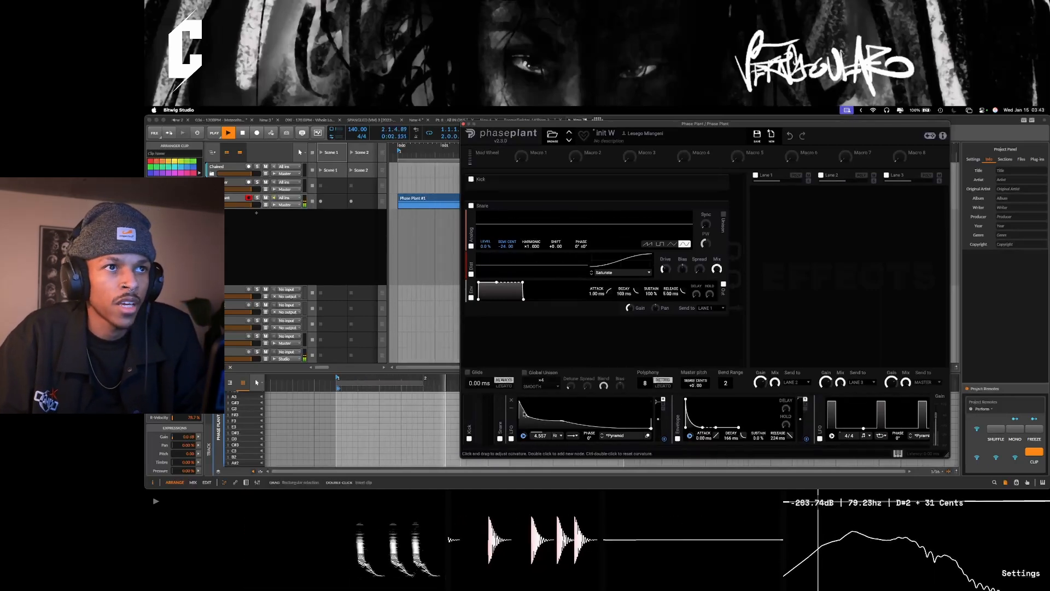
click(510, 401)
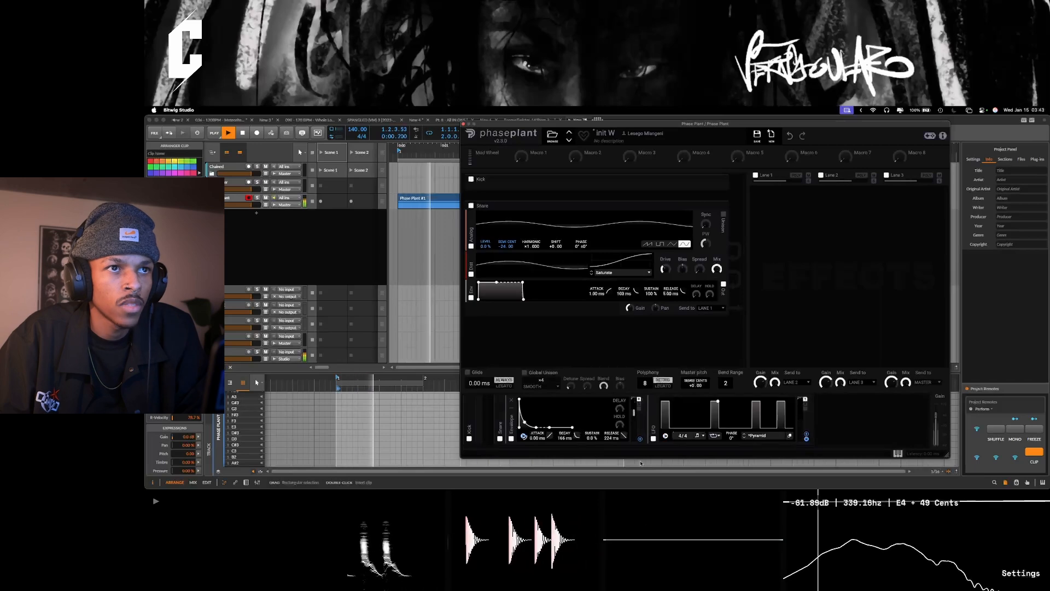
Step: Redraw the Snare trigger LFO's pattern on the 16-step grid with pulses only on steps 9, 12 and 15
click(790, 437)
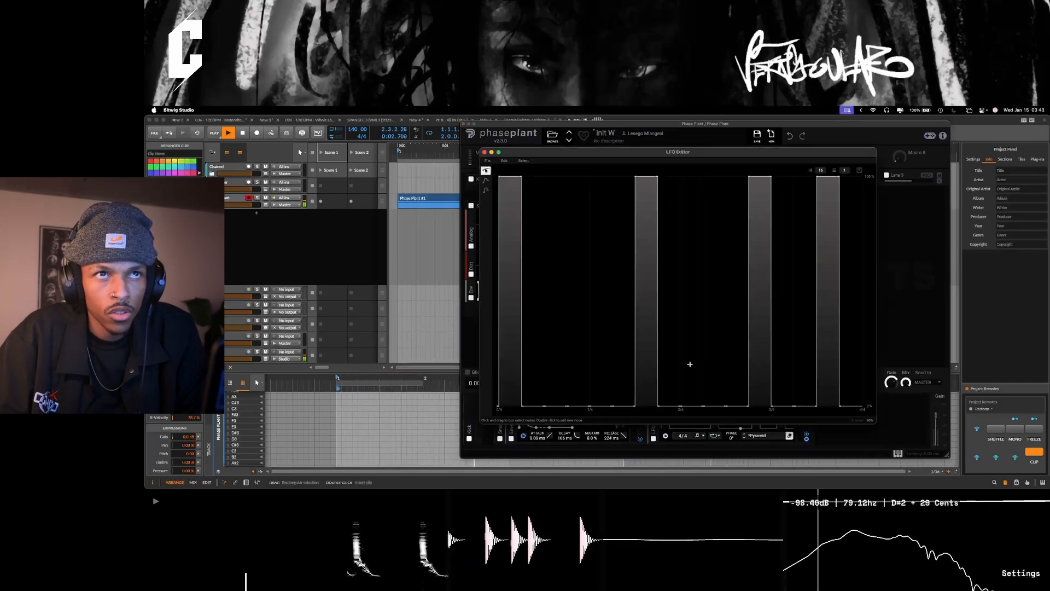
mouse_move(669, 392)
mouse_down()
mouse_move(640, 409)
mouse_move(503, 411)
mouse_move(761, 410)
mouse_up()
drag(711, 257, 698, 122)
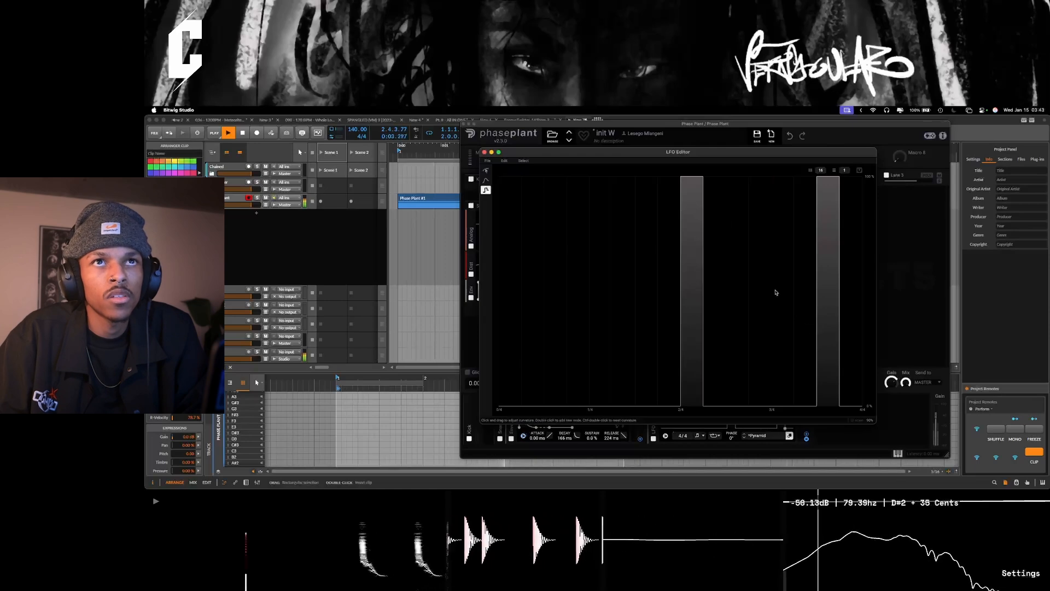
drag(775, 277, 761, 170)
drag(760, 405, 789, 432)
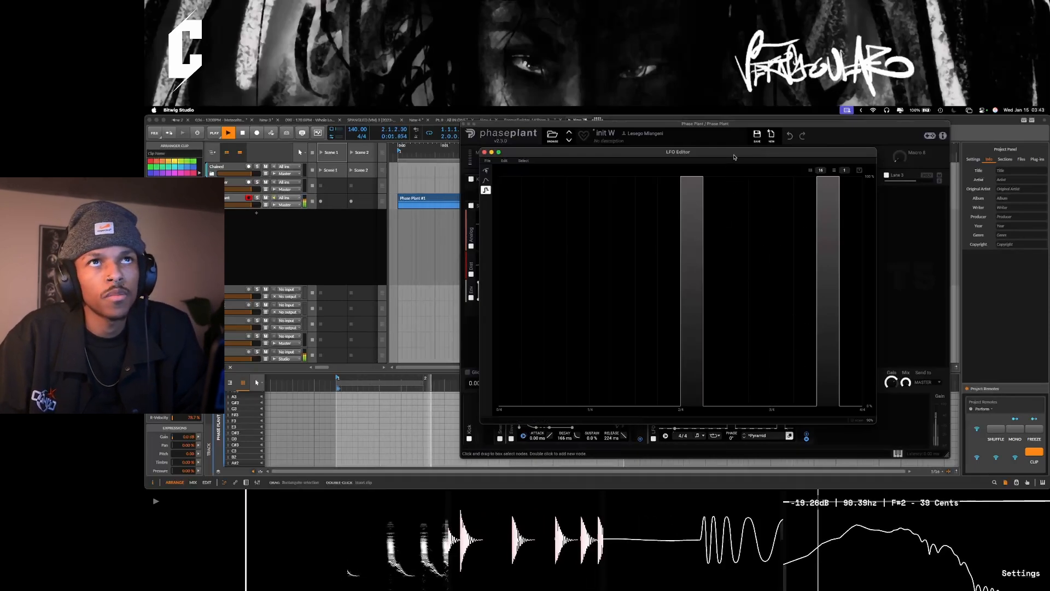
drag(734, 157, 624, 167)
click(374, 163)
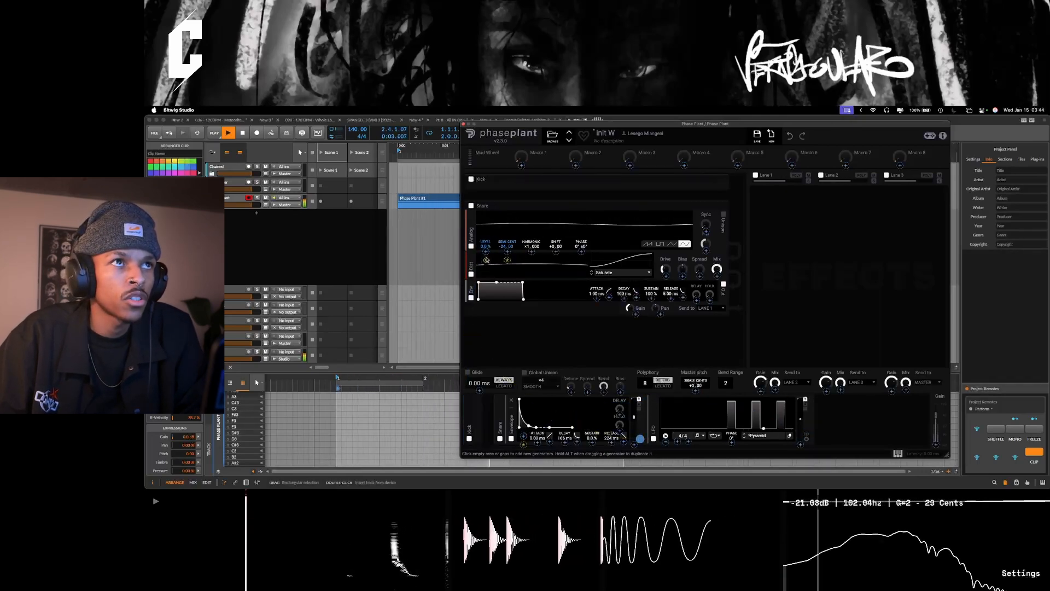
Step: Adjust the Snare envelope's modulation of the oscillator level, duplicate that envelope, and route the copy to the oscillator's semitone pitch
drag(487, 256, 488, 253)
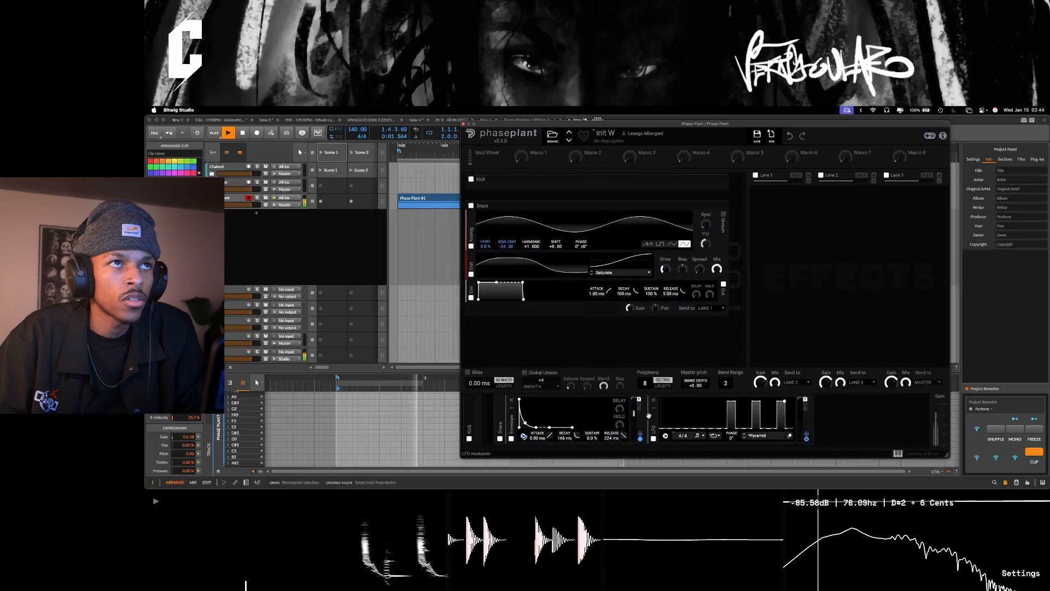
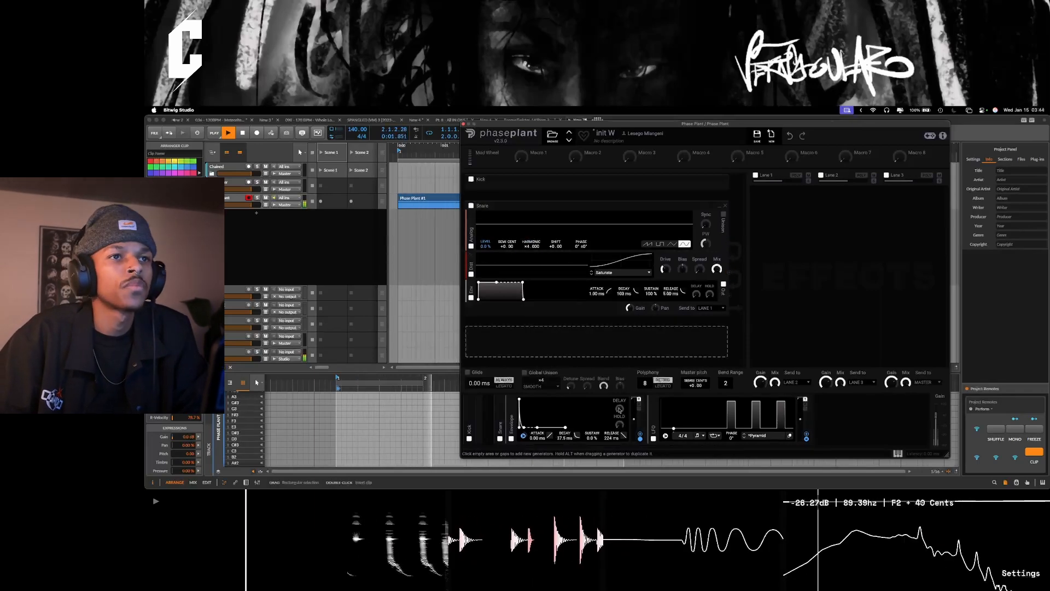
drag(560, 439, 645, 426)
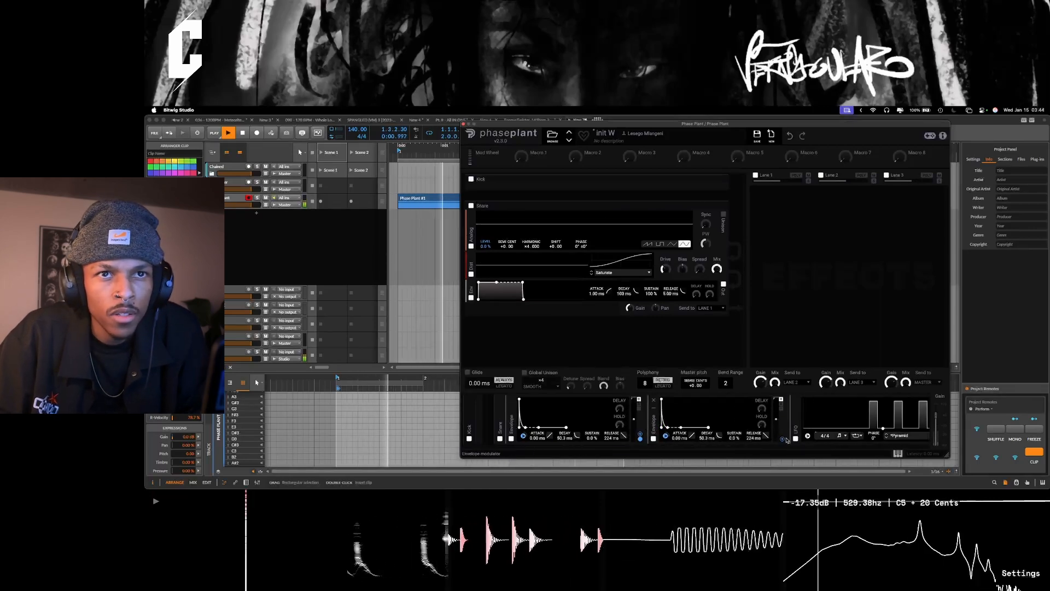
drag(783, 439, 507, 254)
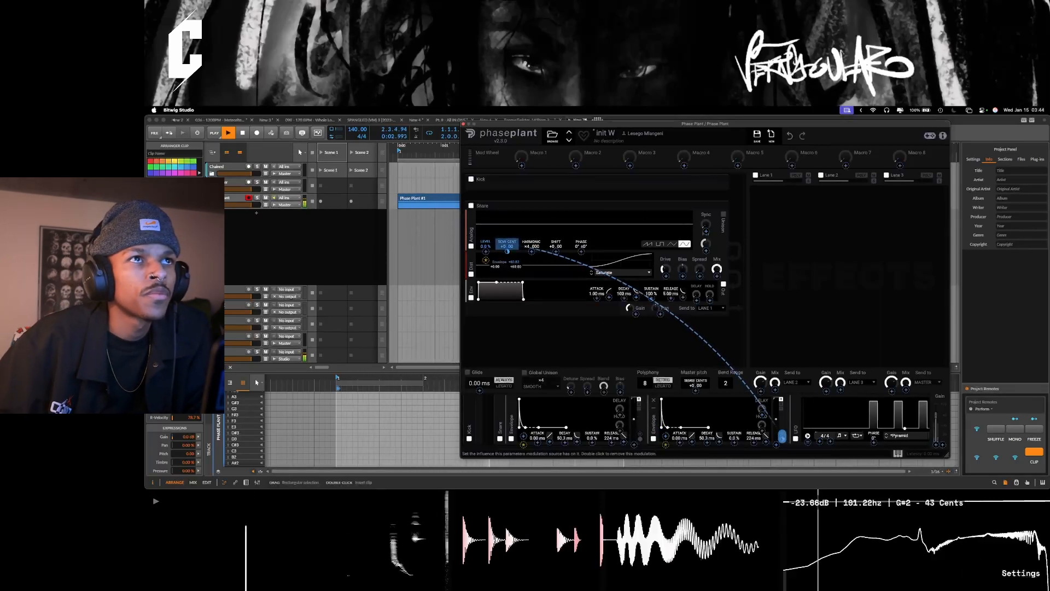
Step: Shorten the pitch envelope's decay to about 5.3 ms and set the Snare oscillator's harmonic to 2
drag(706, 437, 753, 481)
drag(706, 437, 706, 451)
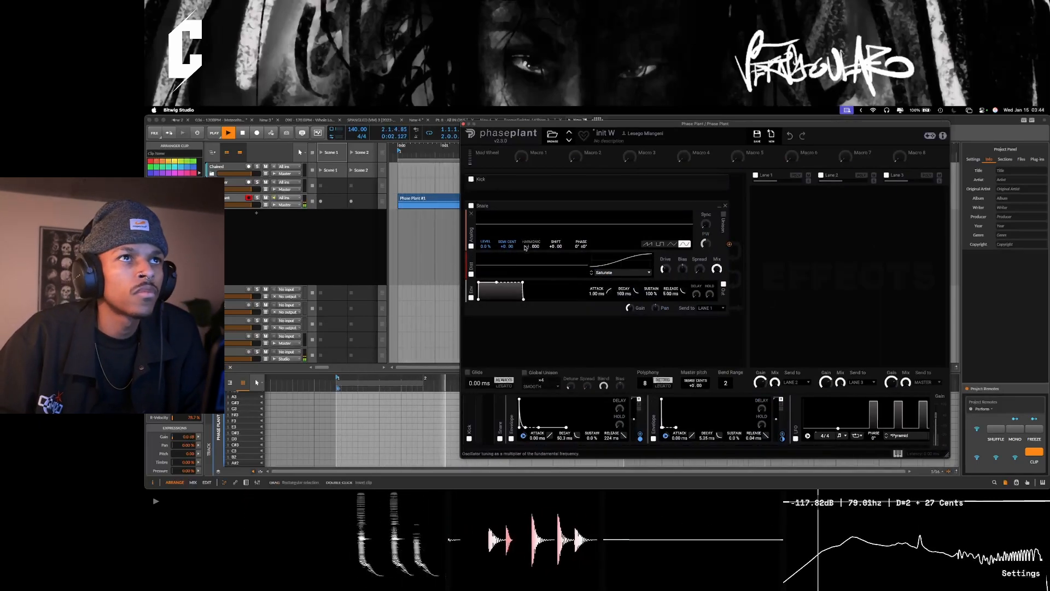
drag(530, 246, 530, 252)
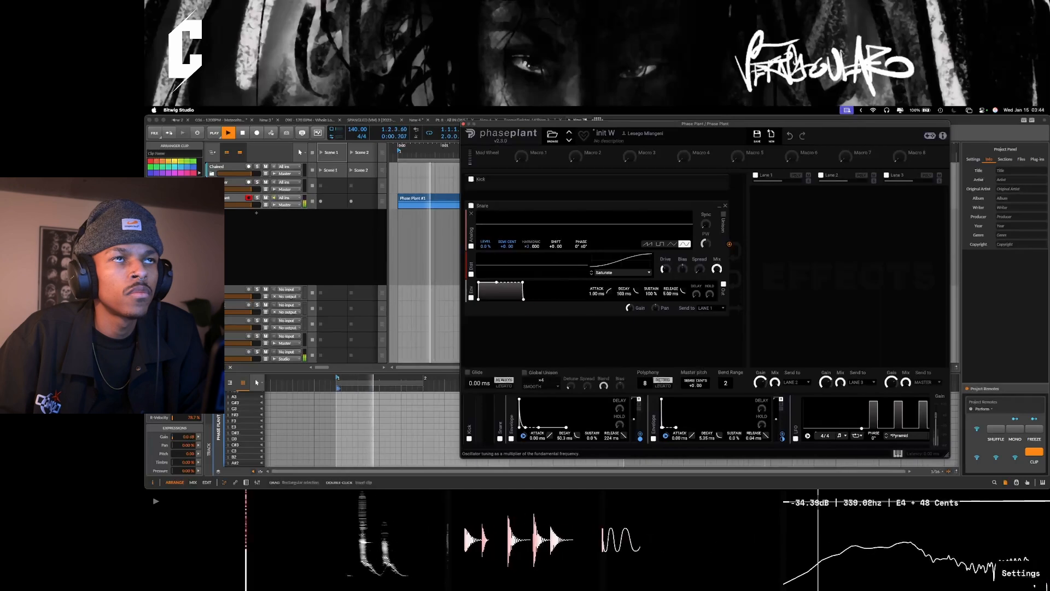
Step: Add a Noise generator to the Snare group above the output envelope and modulate its level with the first Snare envelope
click(527, 319)
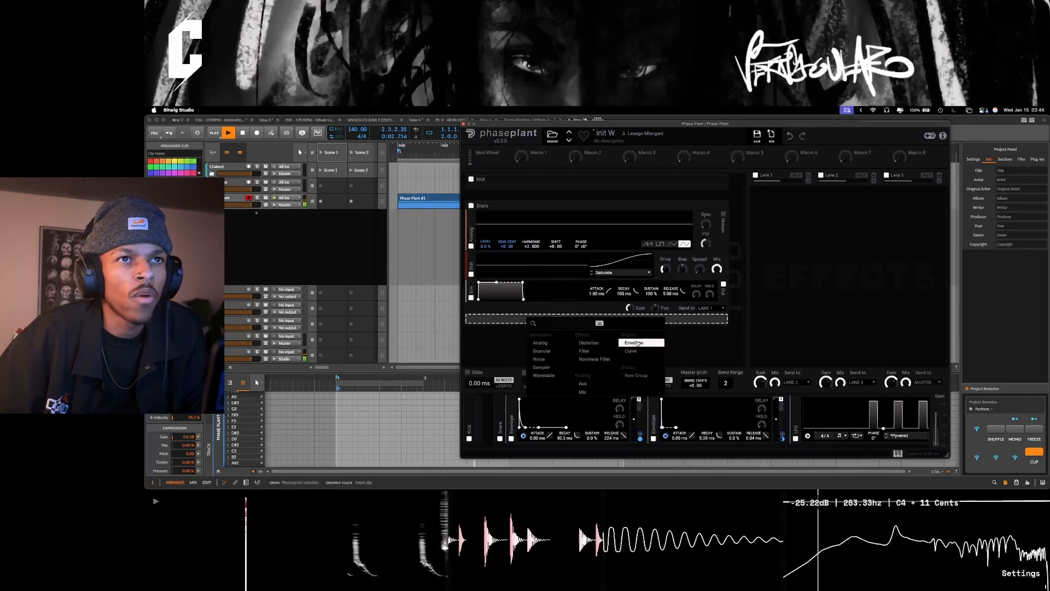
click(539, 359)
drag(470, 335, 487, 230)
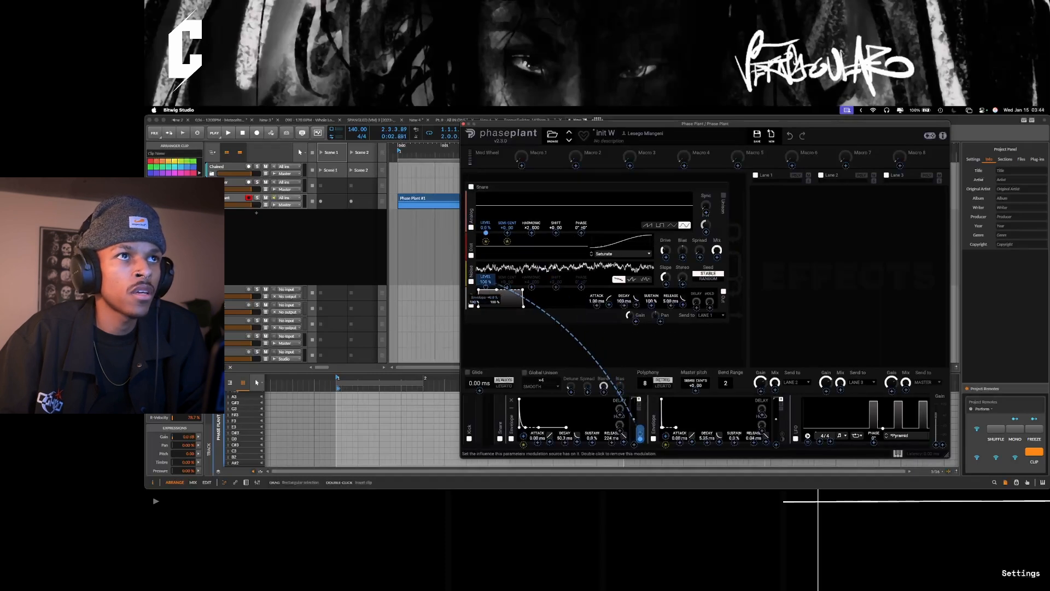
drag(491, 277, 492, 279)
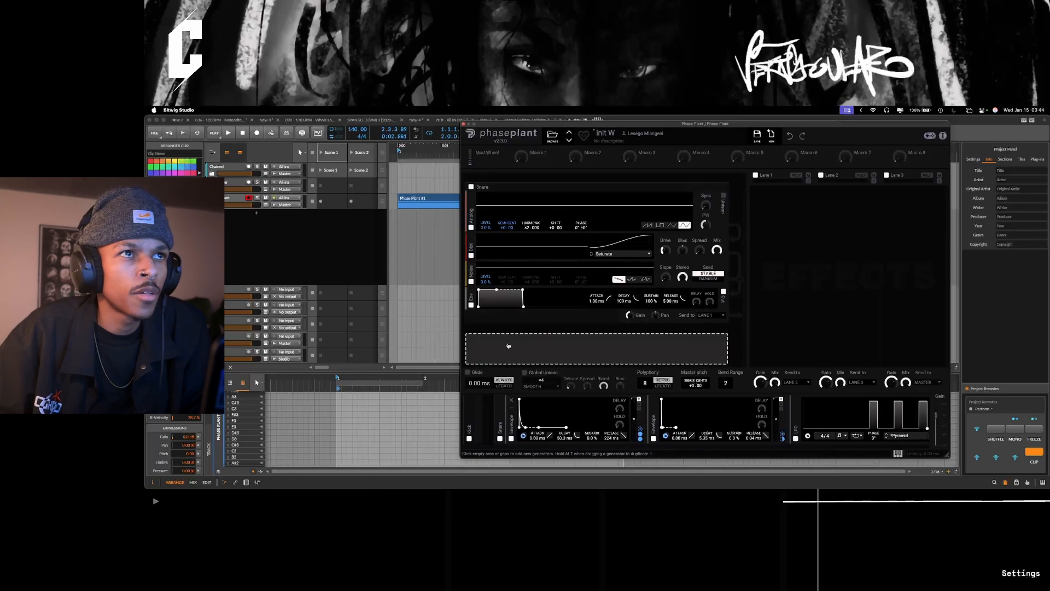
drag(473, 322, 531, 279)
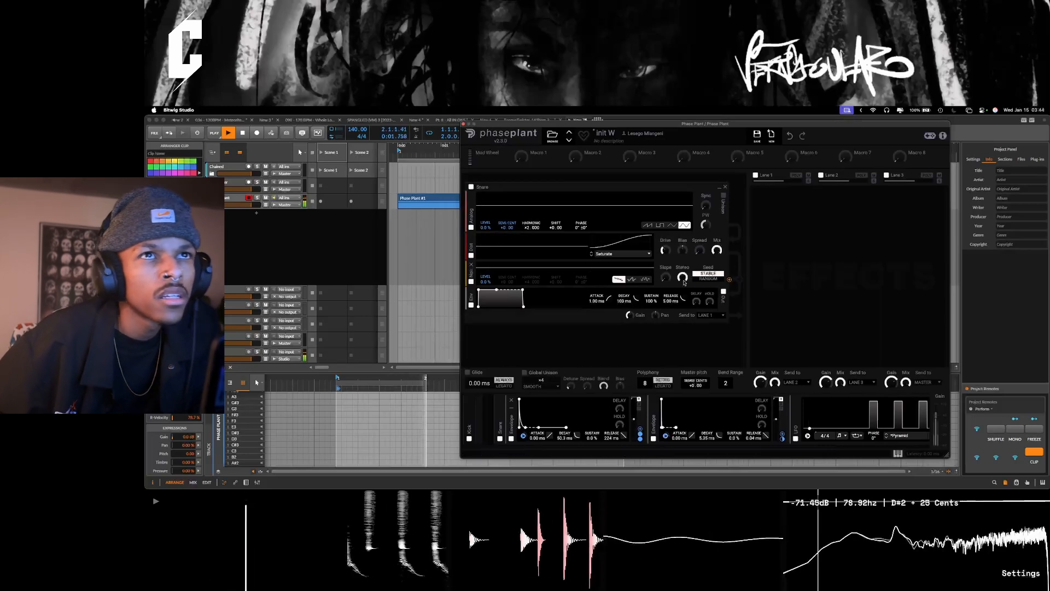
Step: Lengthen the Snare pitch envelope's decay to about 21.6 ms
drag(711, 440, 711, 422)
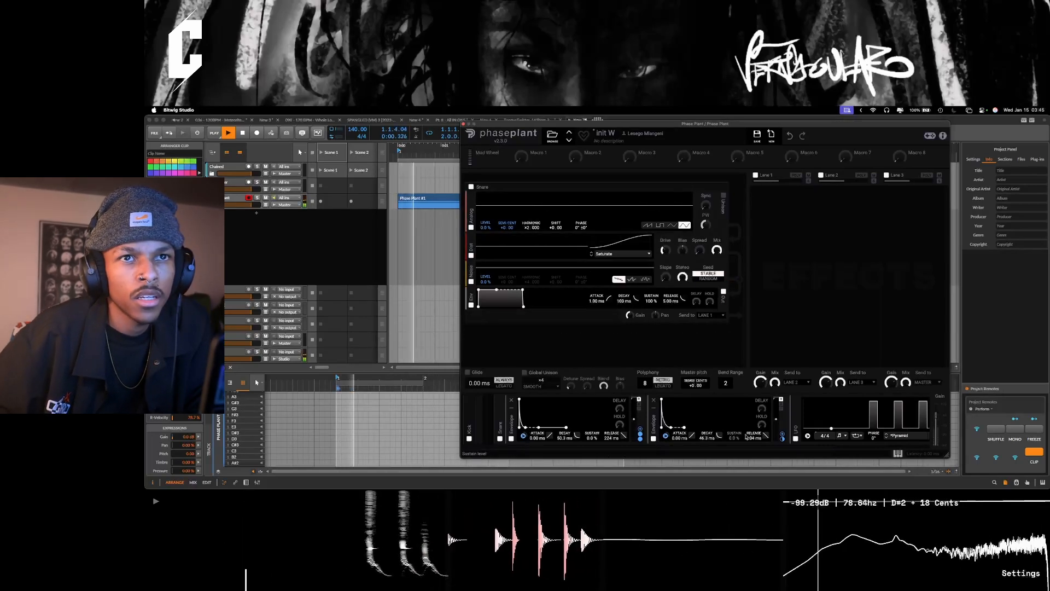
key(space)
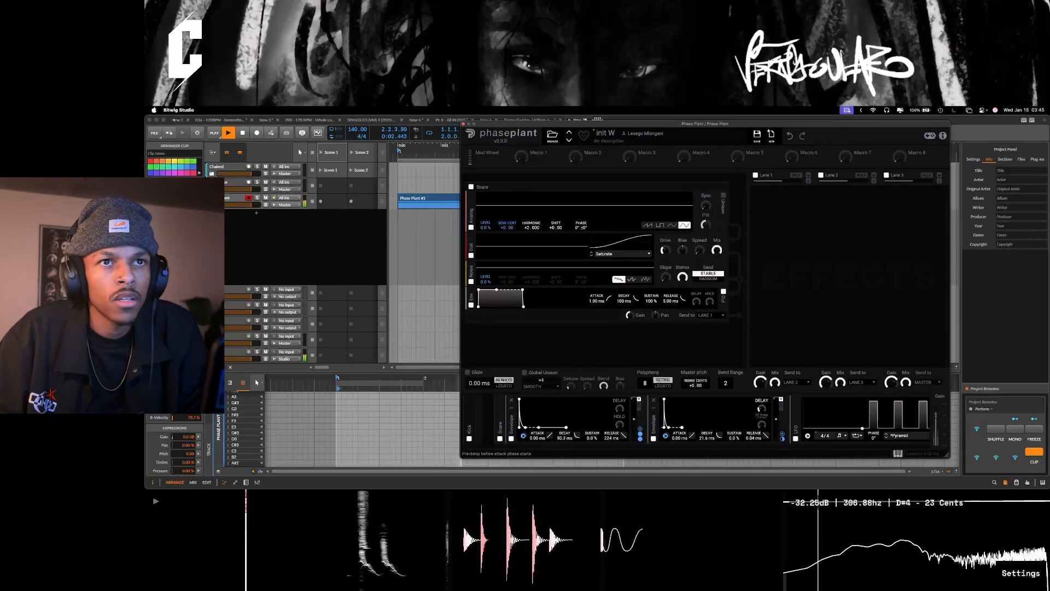
drag(678, 437, 707, 428)
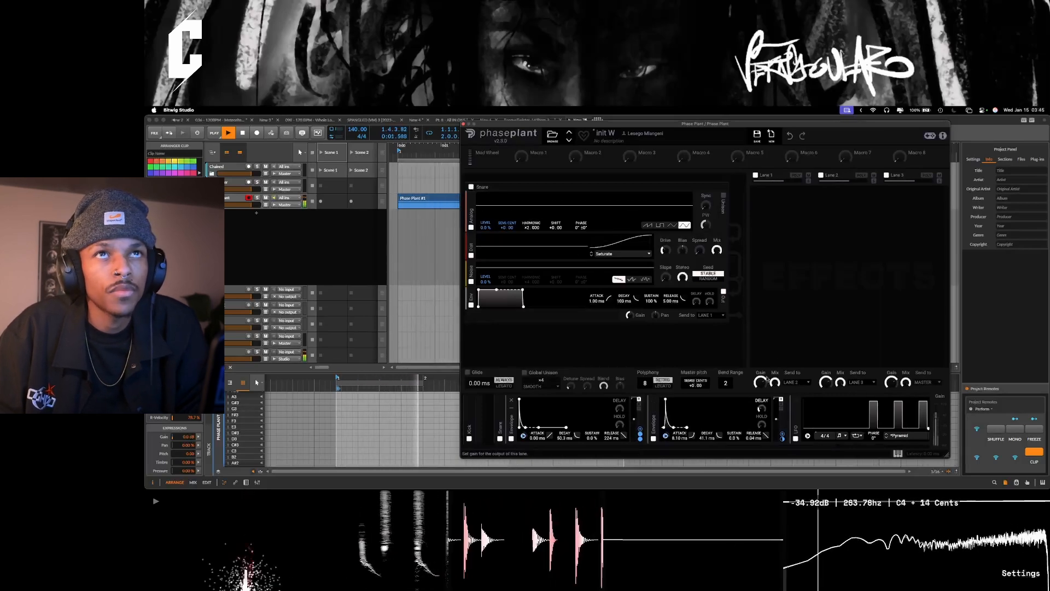
click(790, 135)
click(790, 136)
click(790, 136)
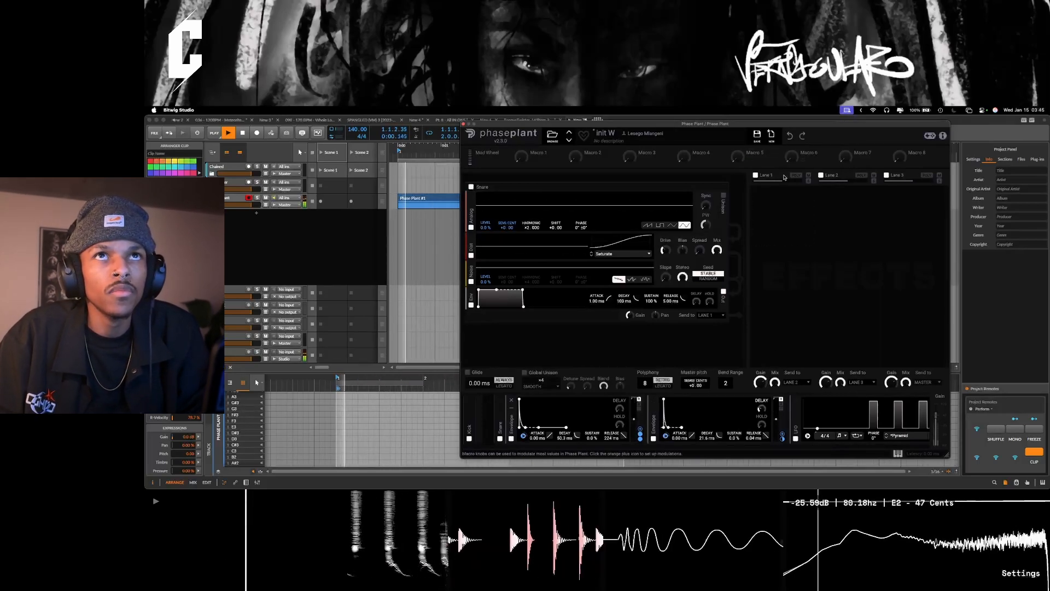
Step: Place the Snare output envelope above the Noise generator and add a separate output Envelope below the noise
key(space)
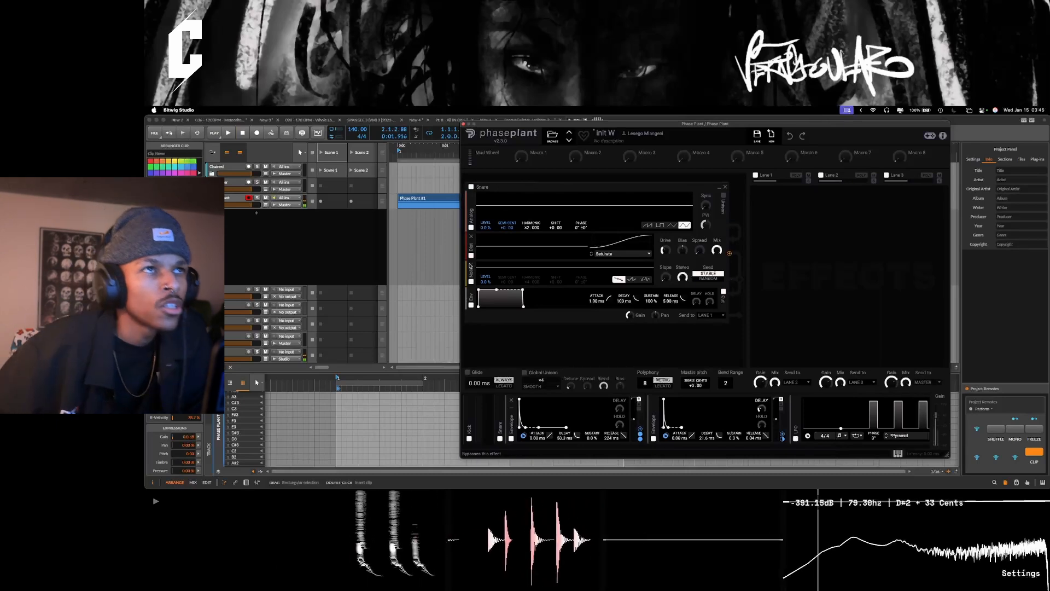
click(513, 337)
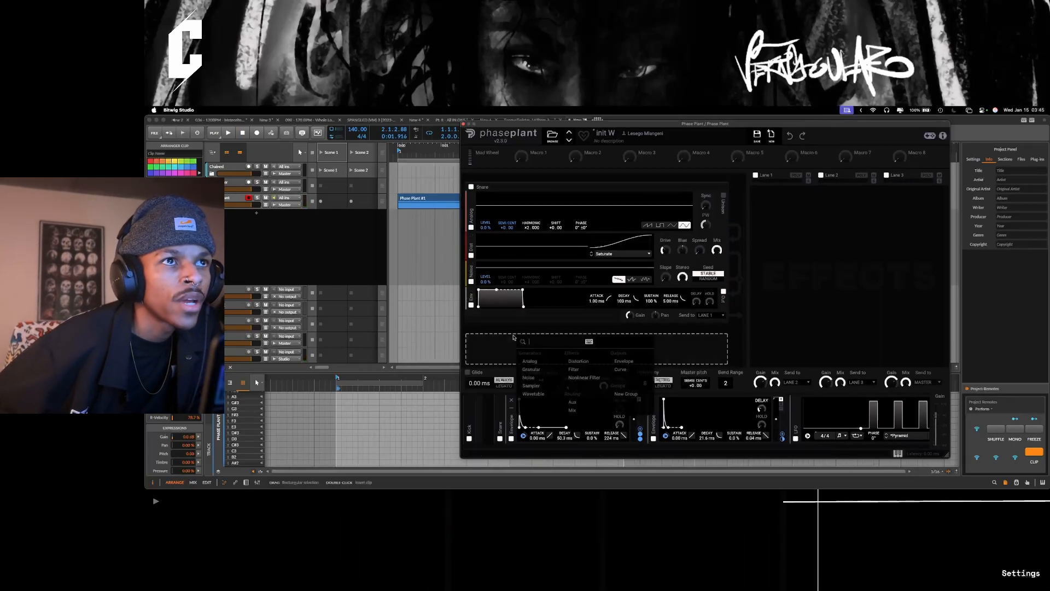
click(513, 311)
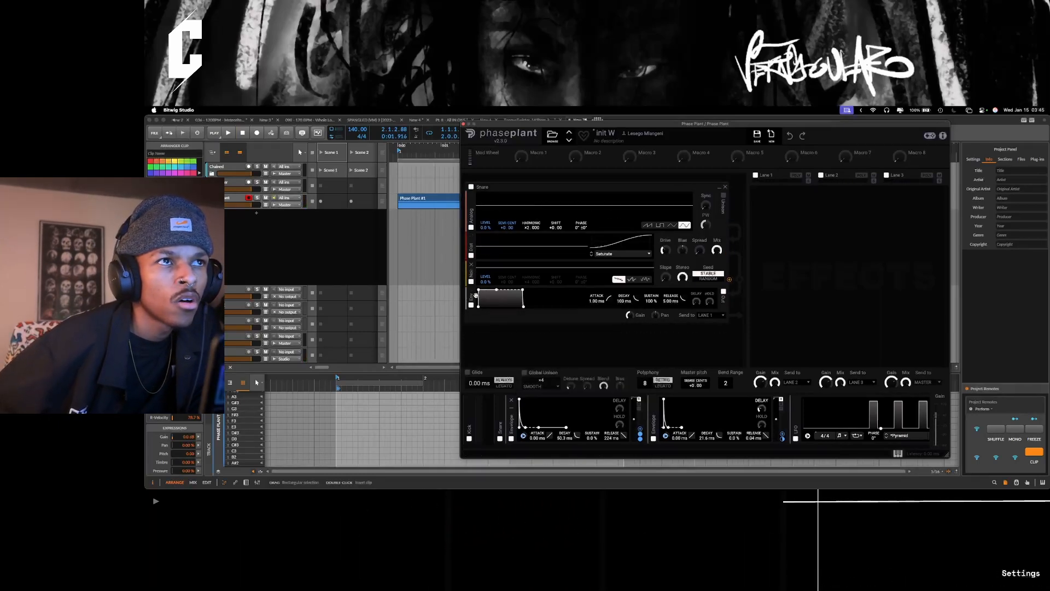
drag(476, 295, 476, 273)
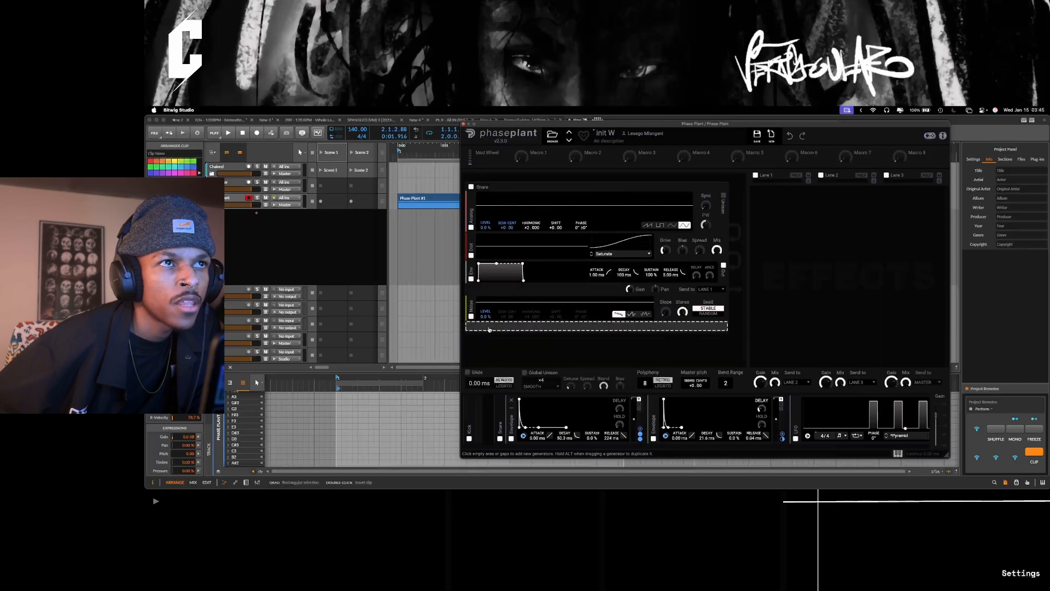
click(489, 330)
click(598, 362)
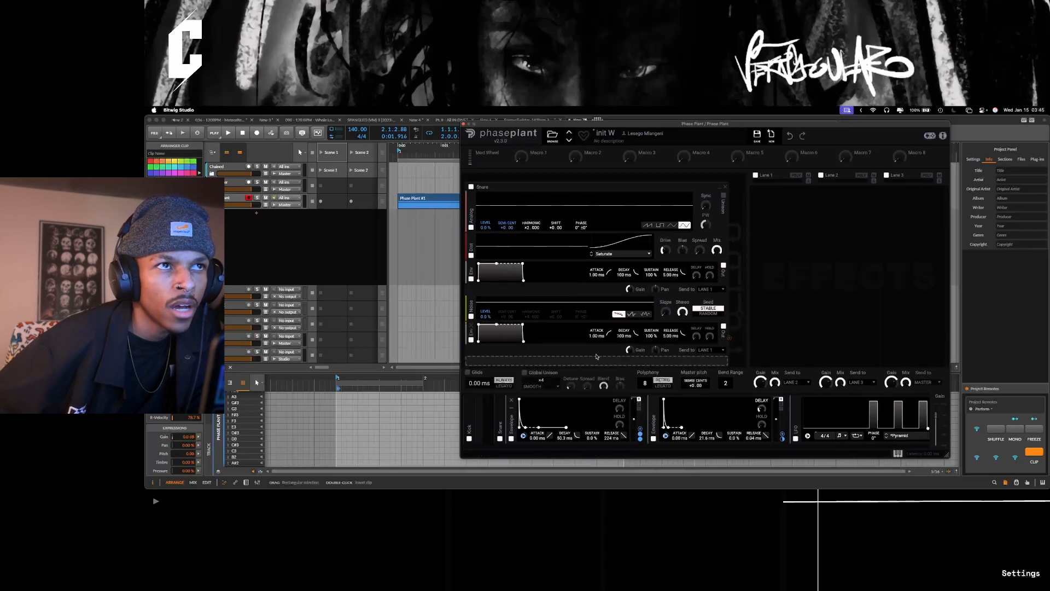
Step: Insert a Filter between the Noise generator and its output envelope, switch it to high-pass, and adjust its Q
key(space)
click(523, 361)
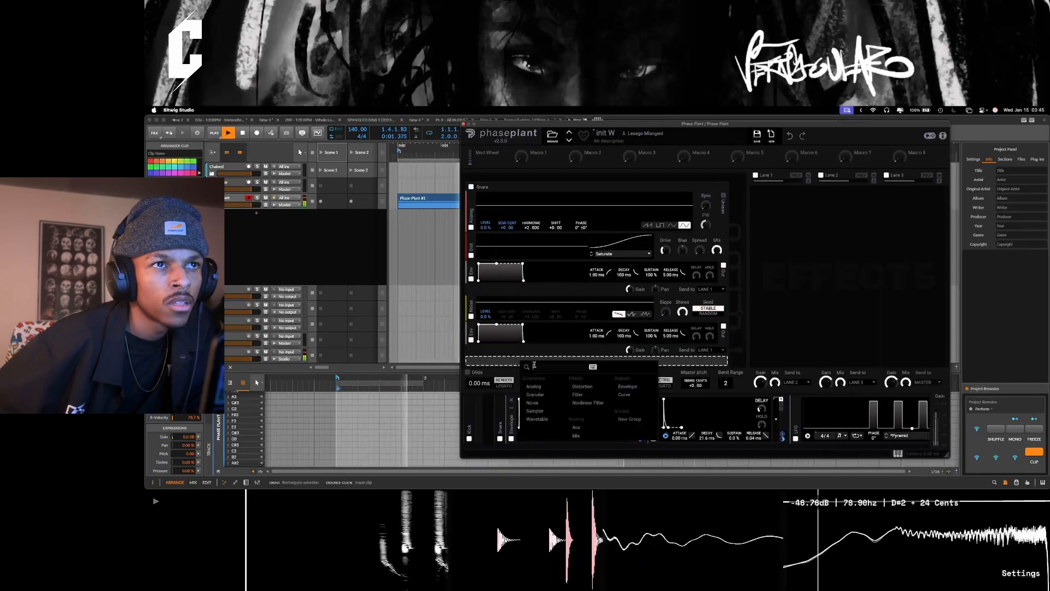
click(596, 394)
scroll(593, 350, down, 1)
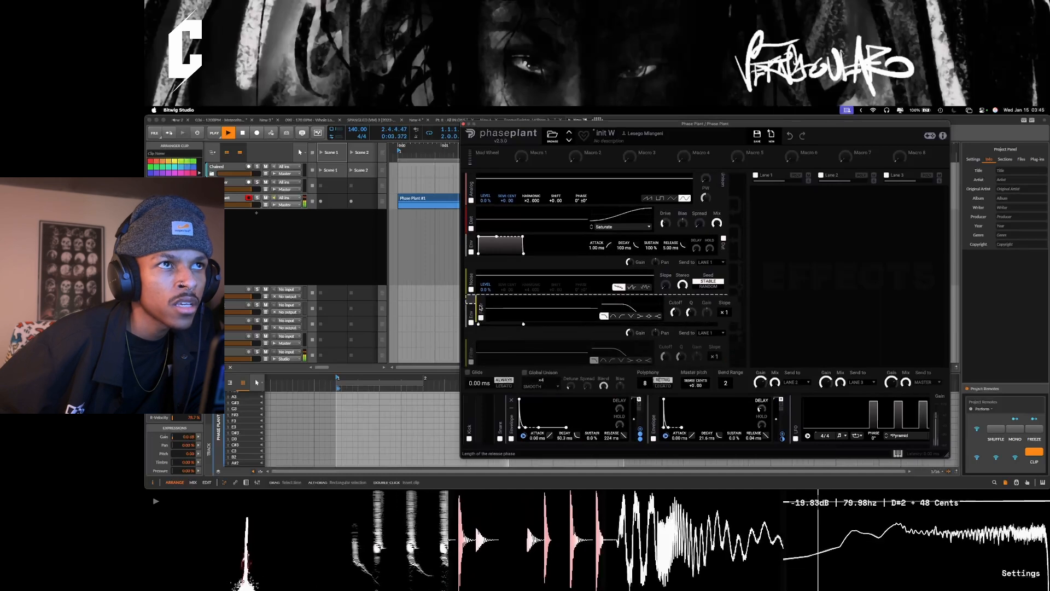
click(612, 315)
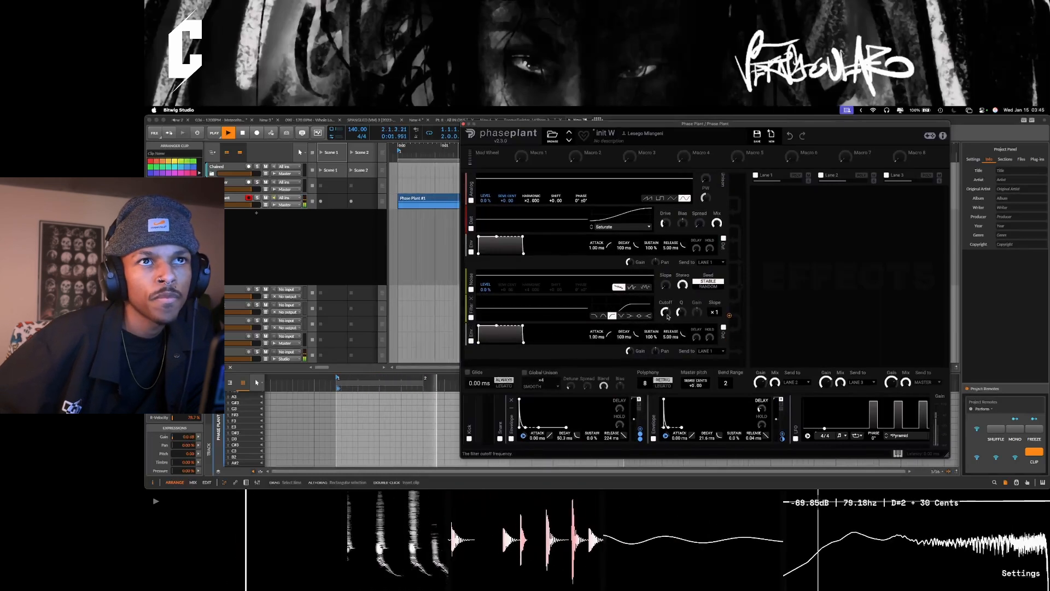
drag(681, 312, 681, 300)
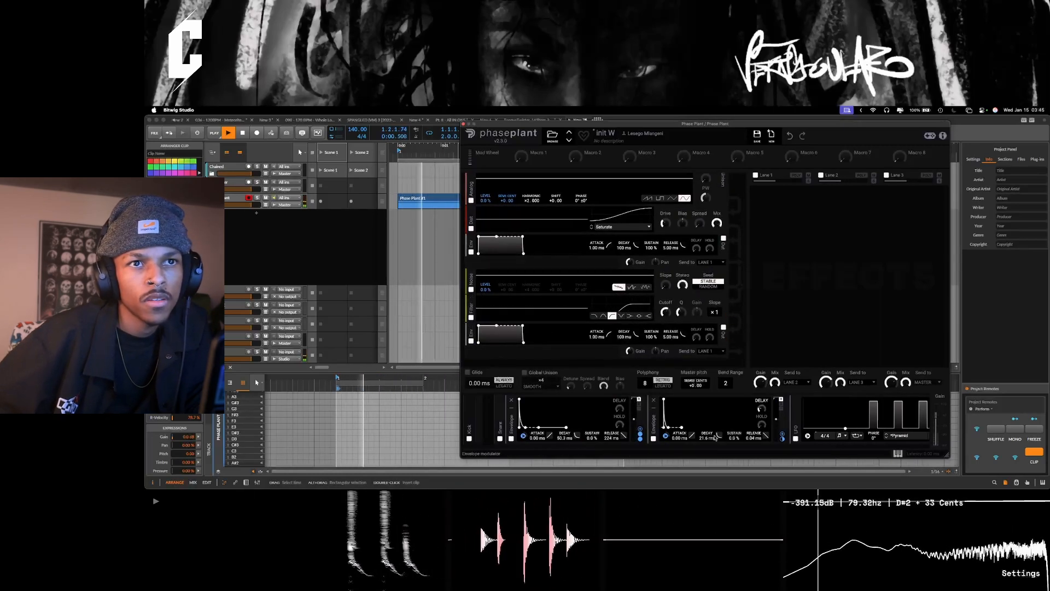
Step: Replace the first envelope's modulation of the noise level with the second envelope, freed from pitch, and set its decay to about 149 ms
mouse_move(707, 436)
mouse_down()
mouse_move(707, 421)
mouse_move(707, 441)
mouse_up()
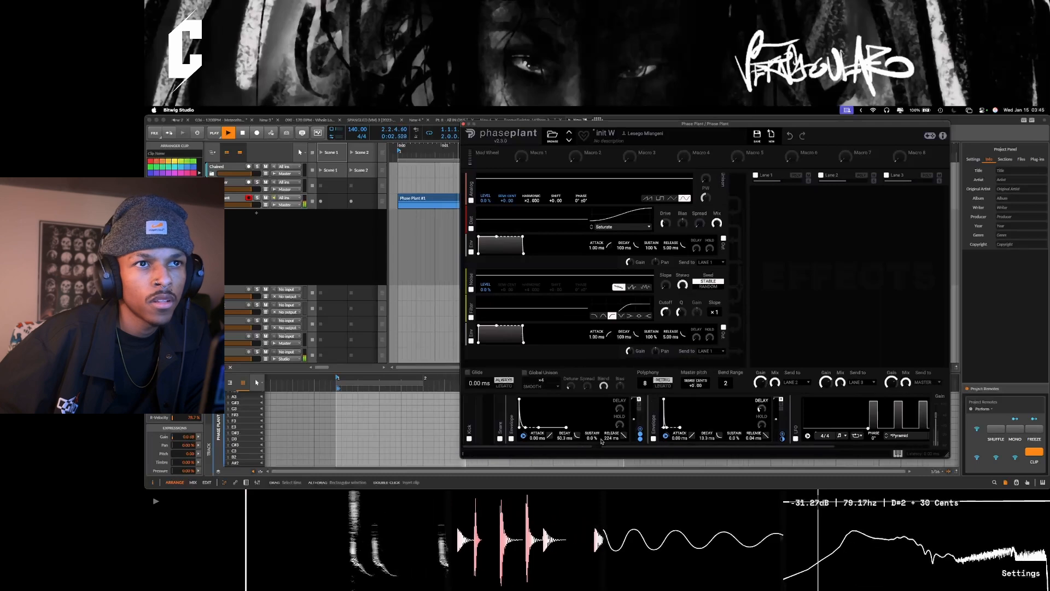
click(639, 429)
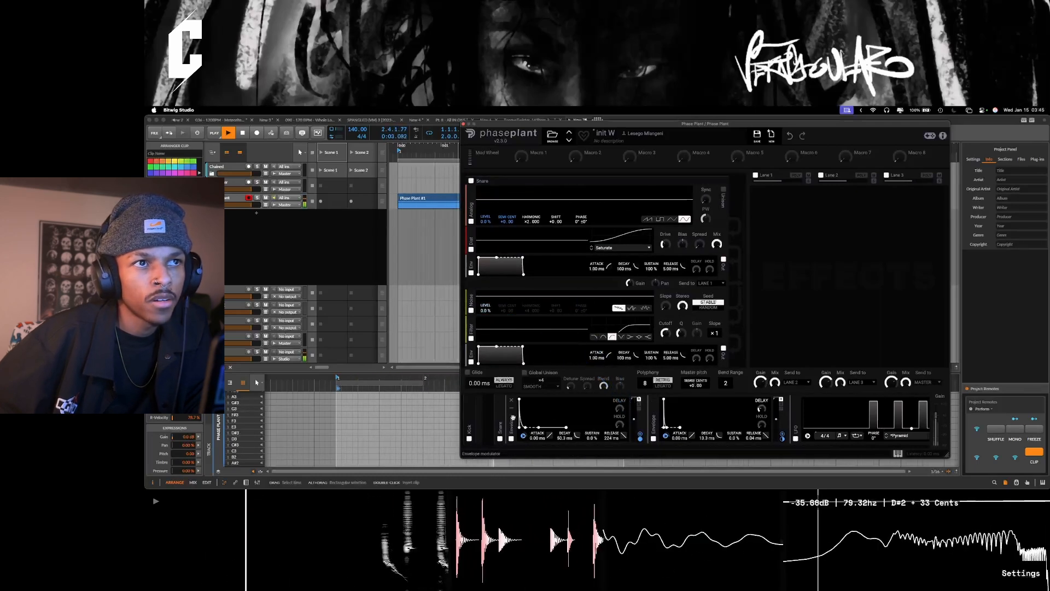
mouse_move(782, 440)
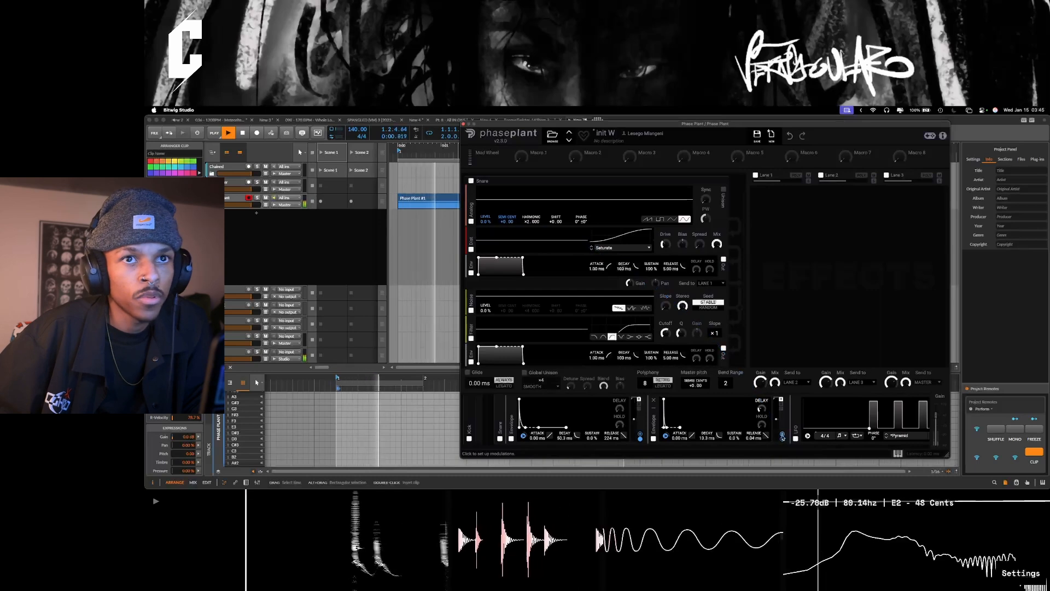
click(782, 435)
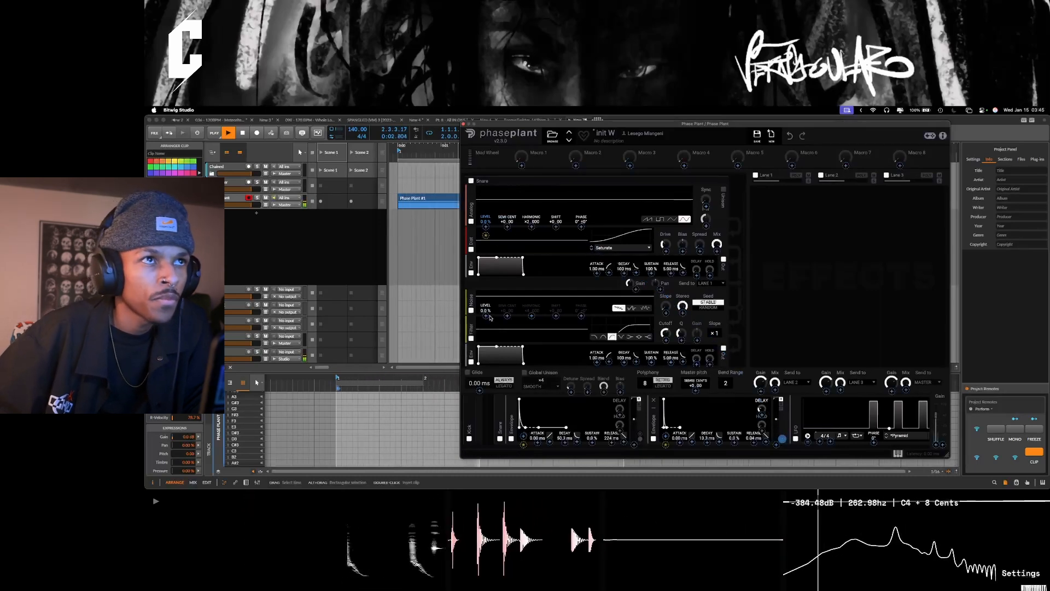
click(488, 317)
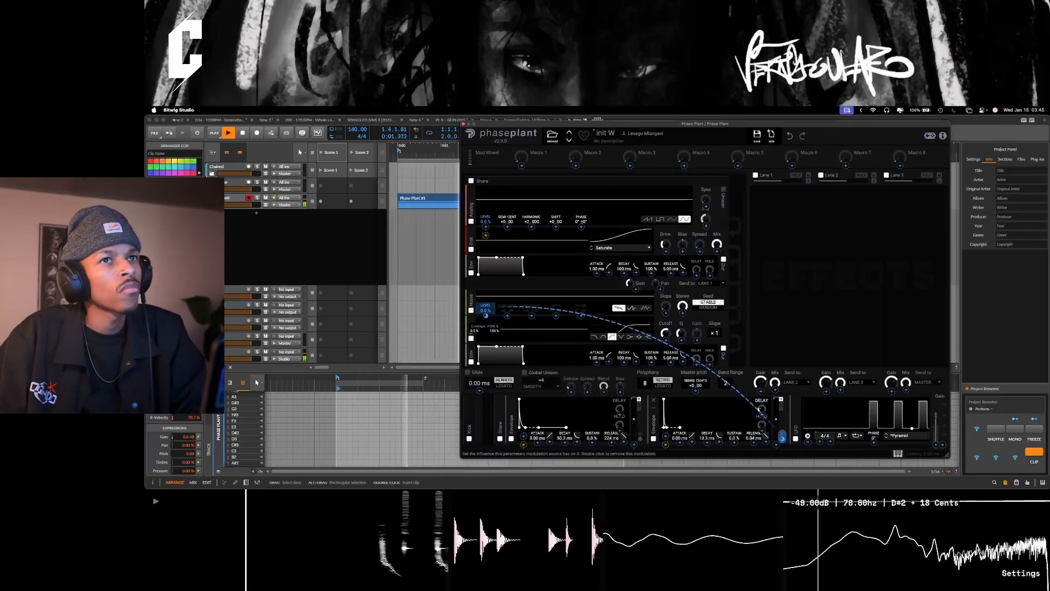
drag(706, 437, 707, 411)
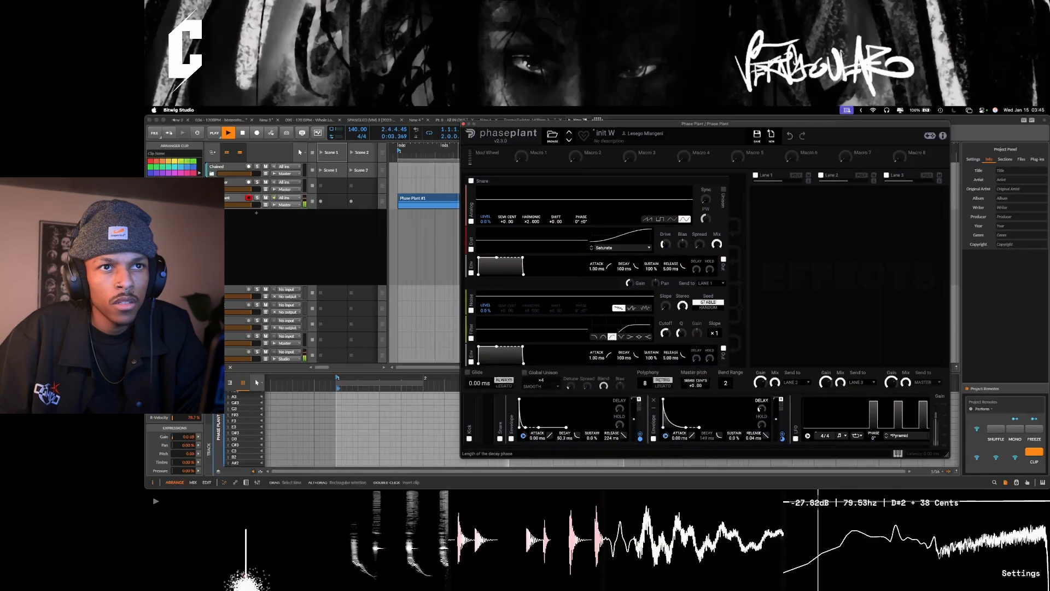
Step: Shape the Snare noise envelope with an attack of about 6.52 ms, decay of about 92.9 ms and release of about 59.5 ms
drag(754, 437, 754, 412)
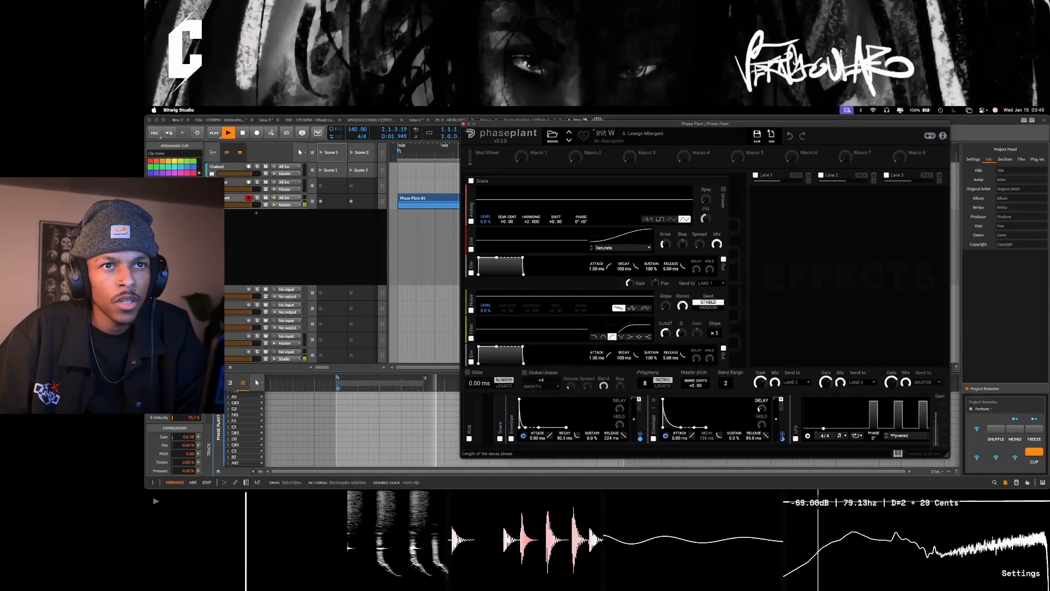
mouse_move(679, 438)
mouse_down()
mouse_move(753, 444)
mouse_move(679, 432)
mouse_up()
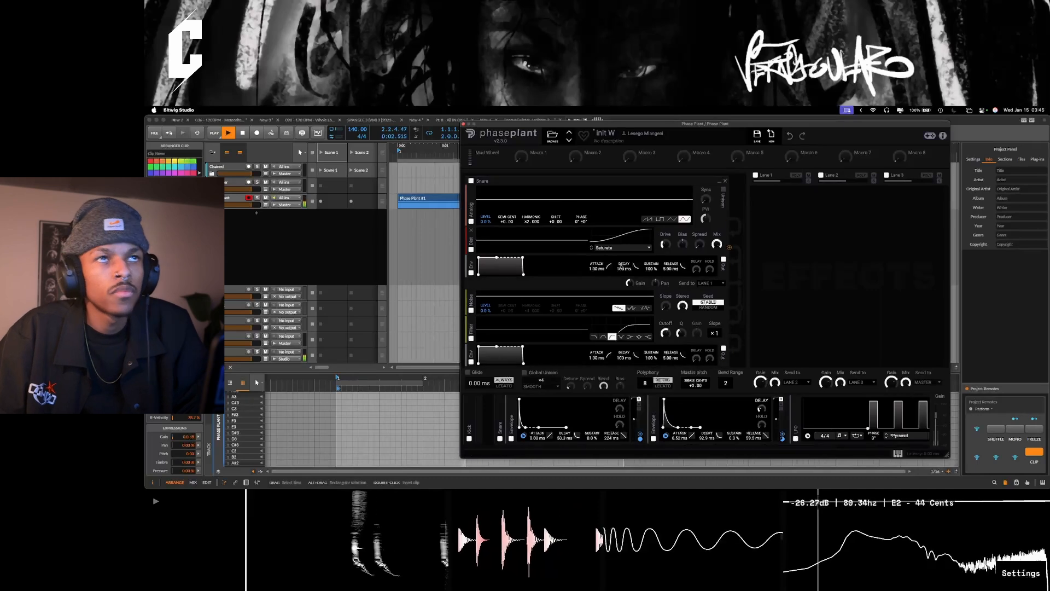
Step: Add a new generator group below the Snare group
double_click(553, 182)
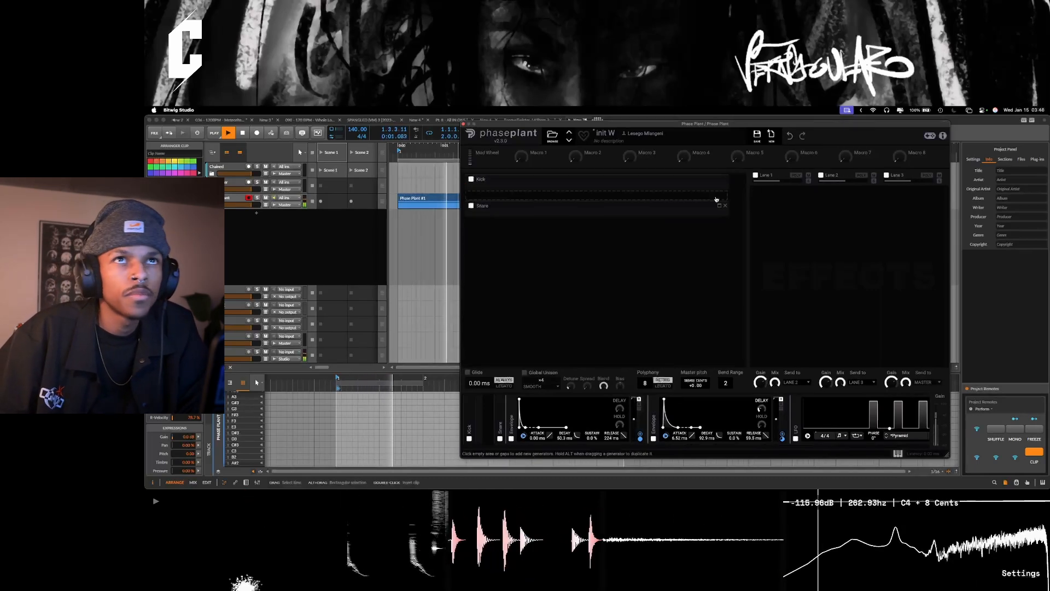
double_click(551, 186)
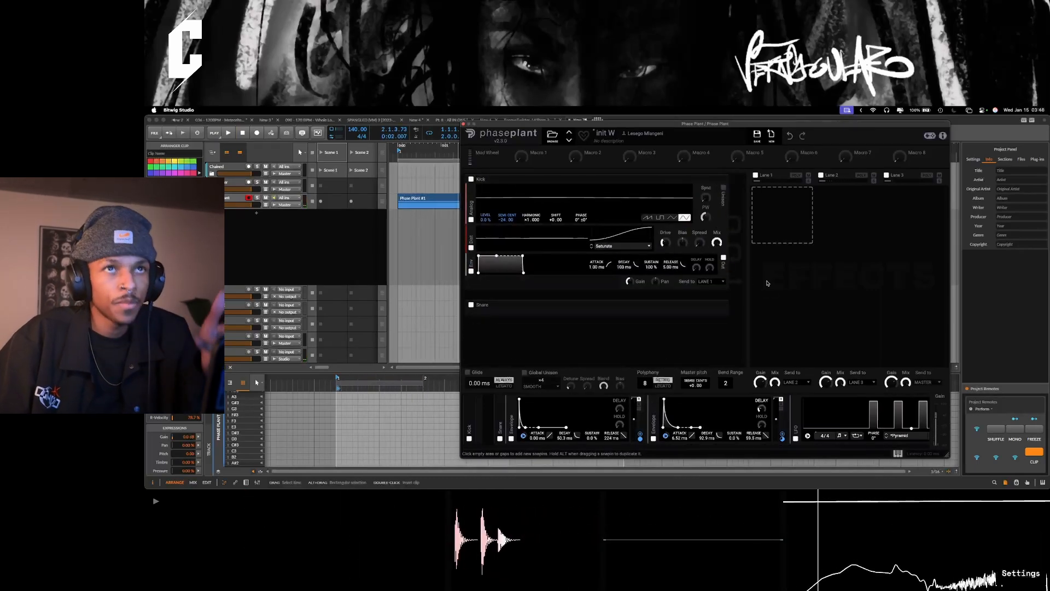
click(720, 308)
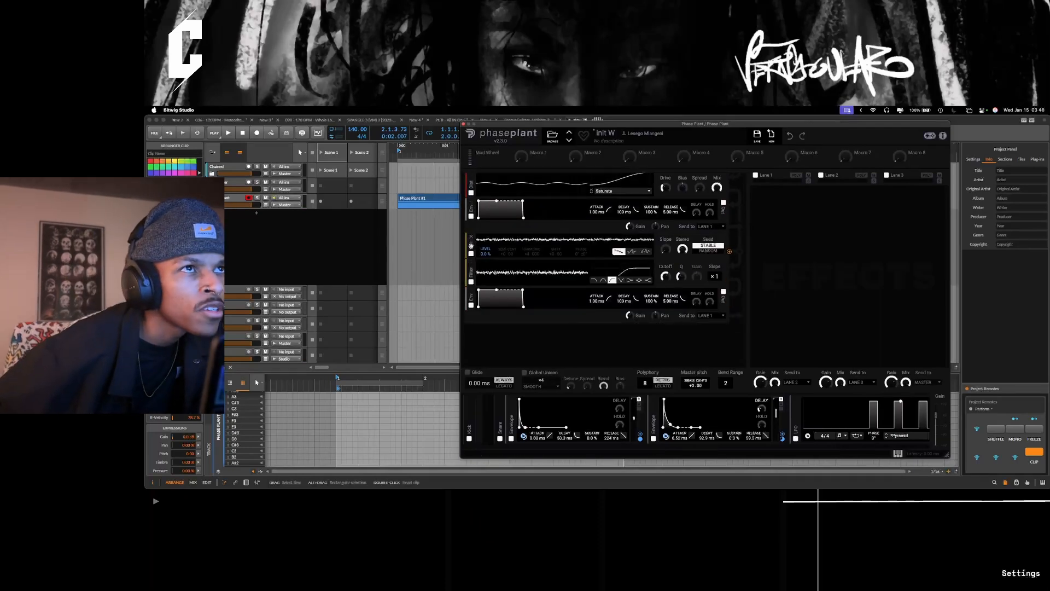
click(528, 353)
click(642, 398)
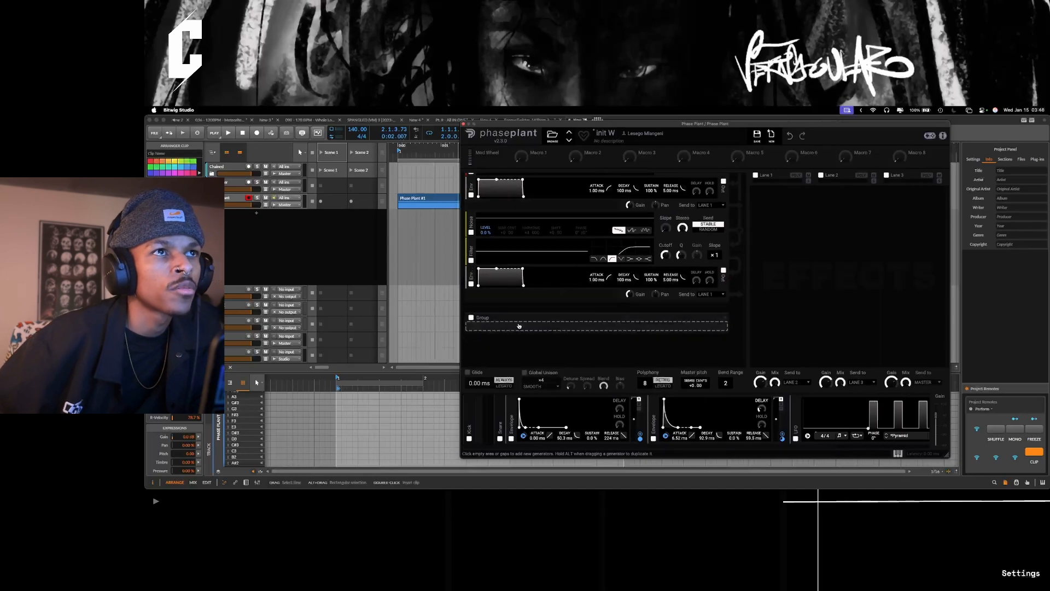
Step: Add a Noise generator followed by a high-pass Filter to the new group
click(522, 326)
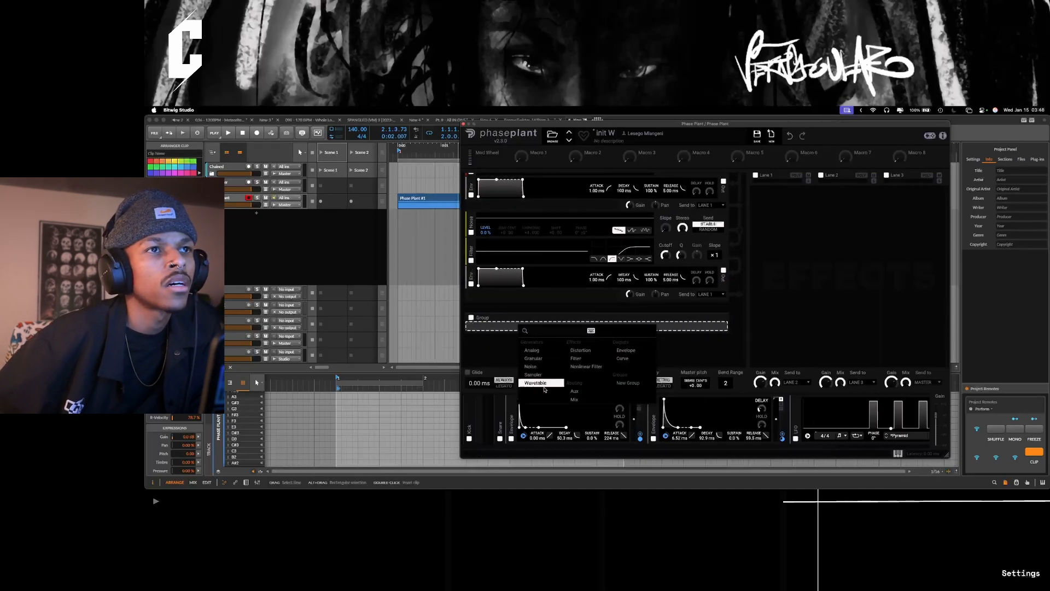
click(546, 366)
click(519, 327)
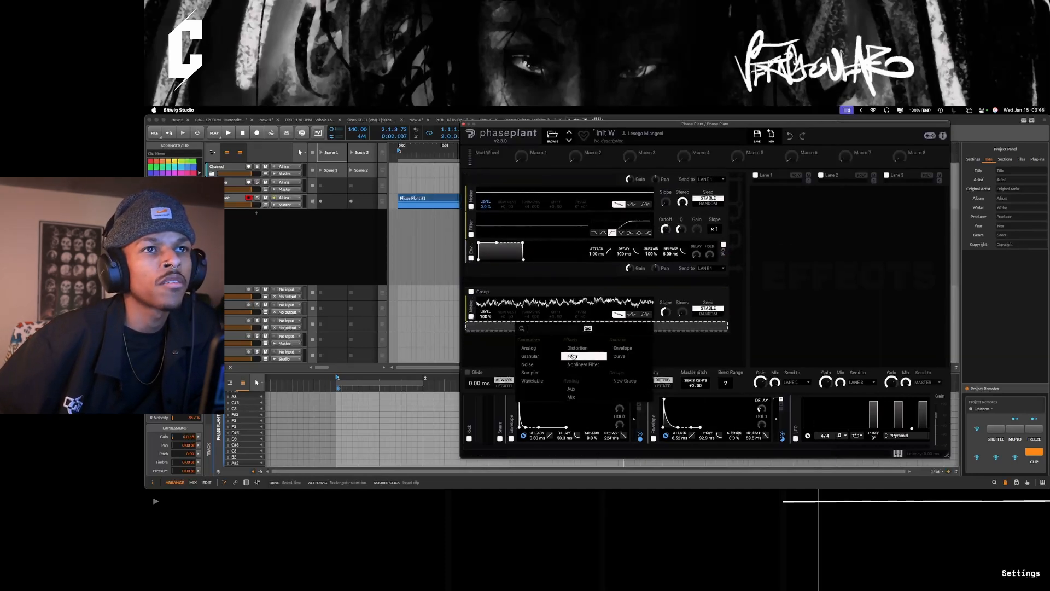
click(576, 358)
click(613, 342)
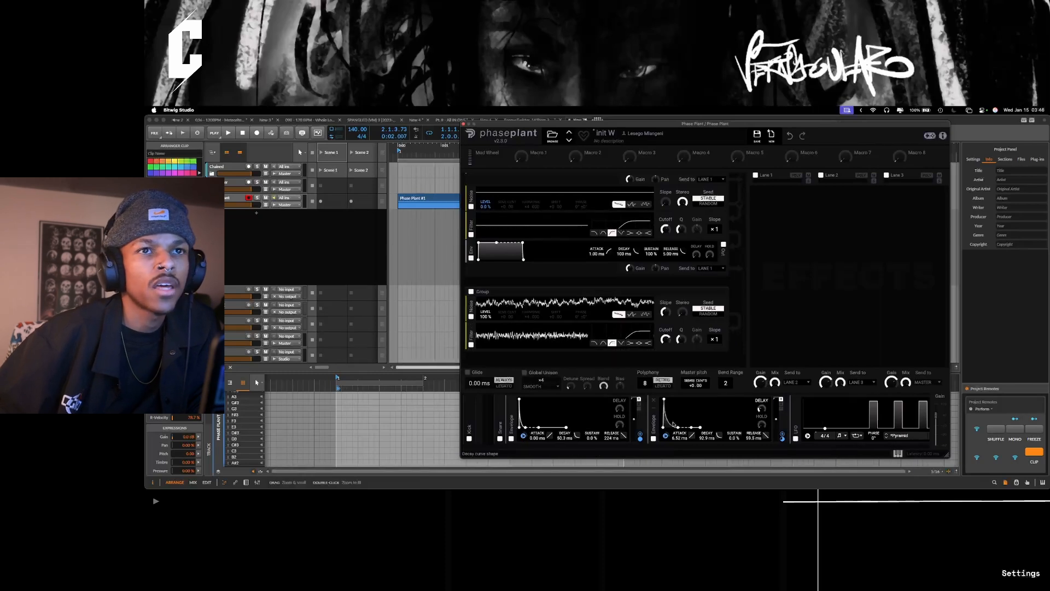
Step: Collapse the Snare modulators, add a new modulator group after them and name it Hat
double_click(497, 410)
click(589, 434)
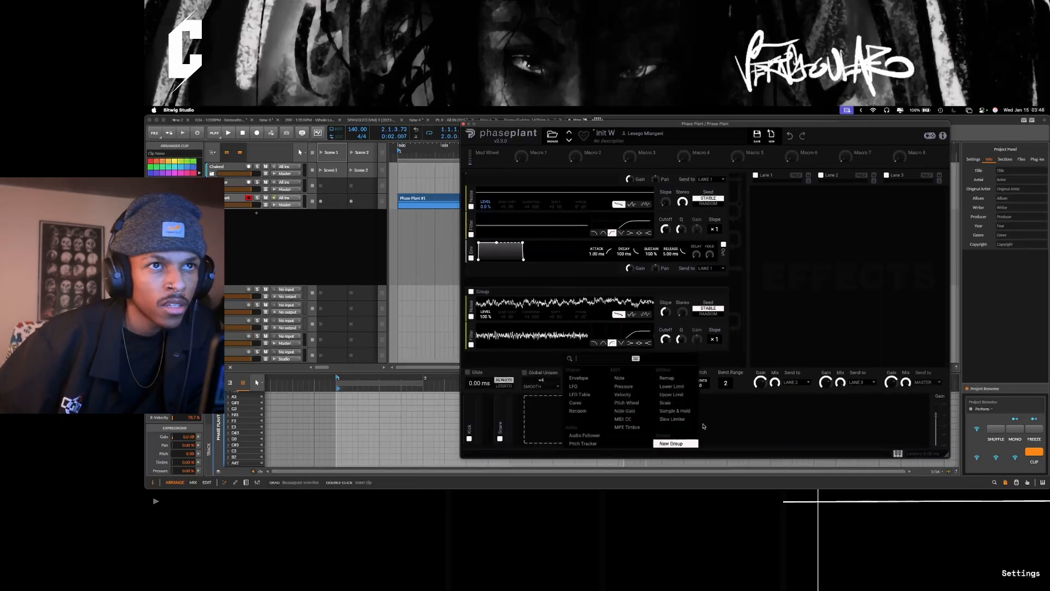
click(671, 443)
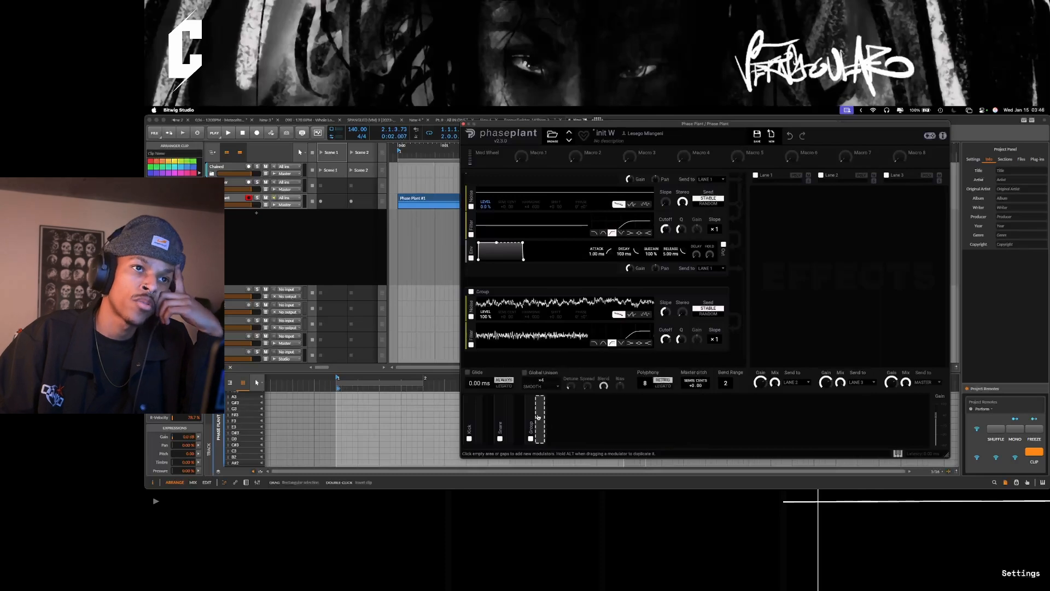
click(539, 417)
click(529, 429)
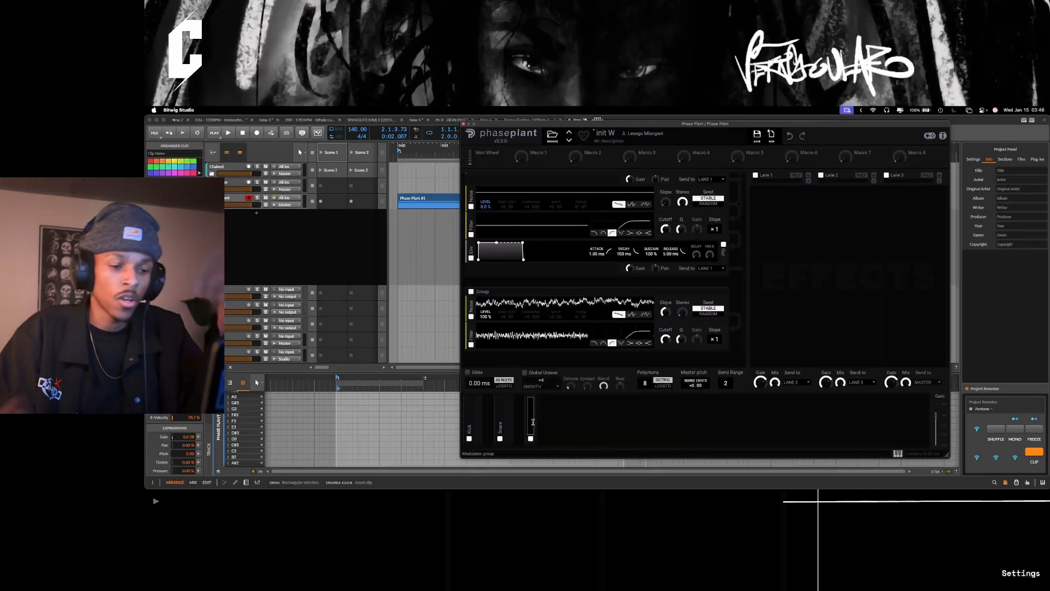
text(Hat)
key(Return)
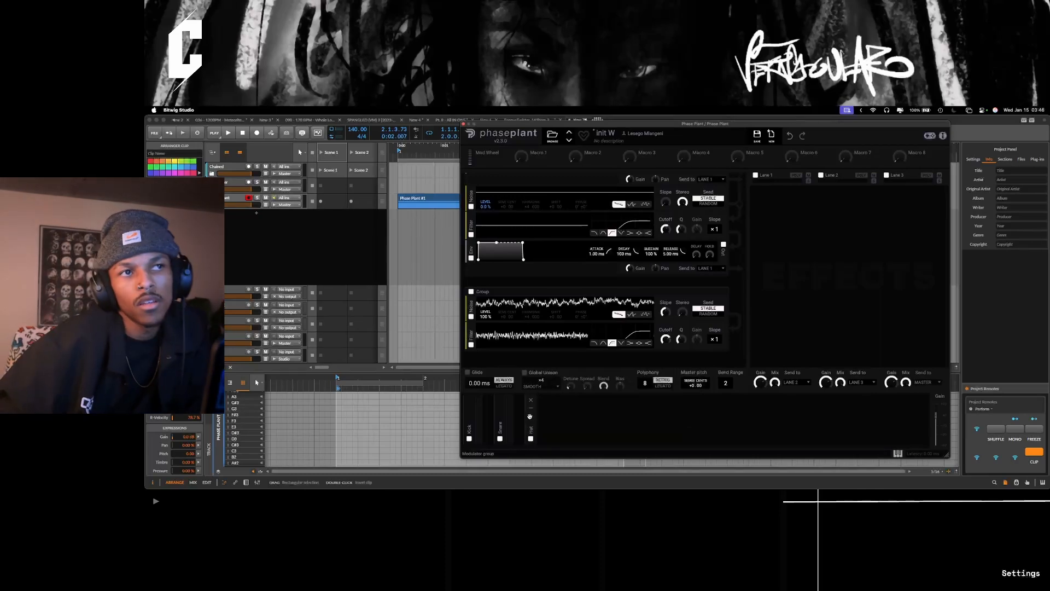
Step: Add an Envelope with a decay of about 29.0 ms and an LFO to the Hat modulator group
click(537, 419)
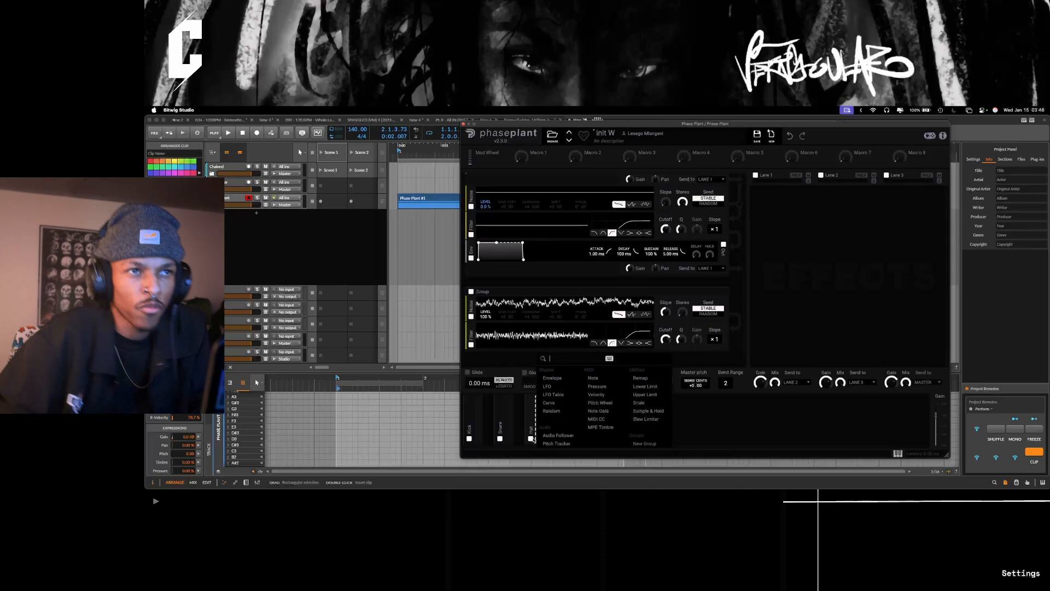
click(576, 379)
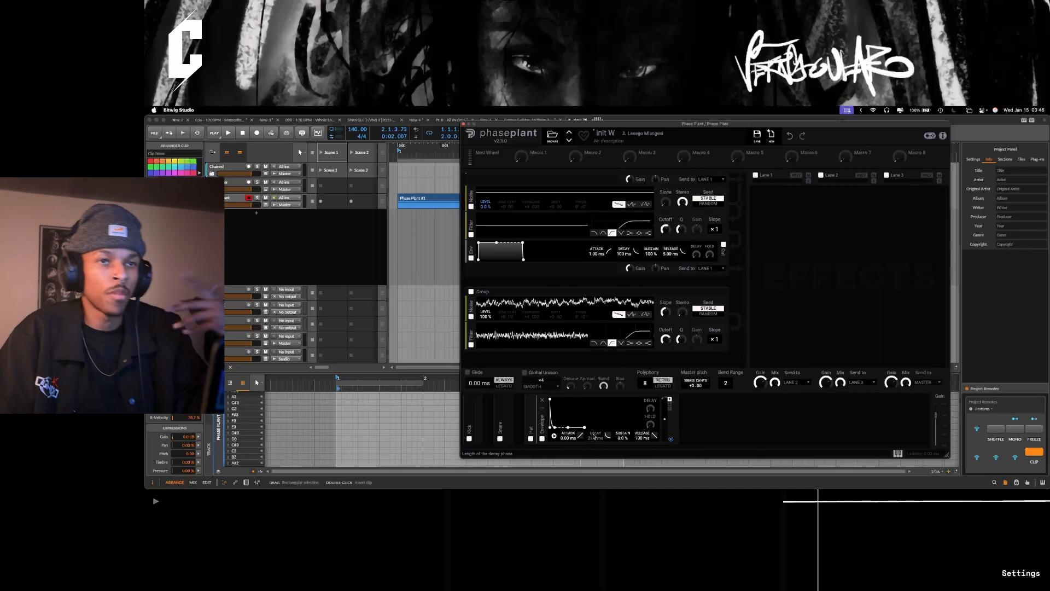
click(678, 421)
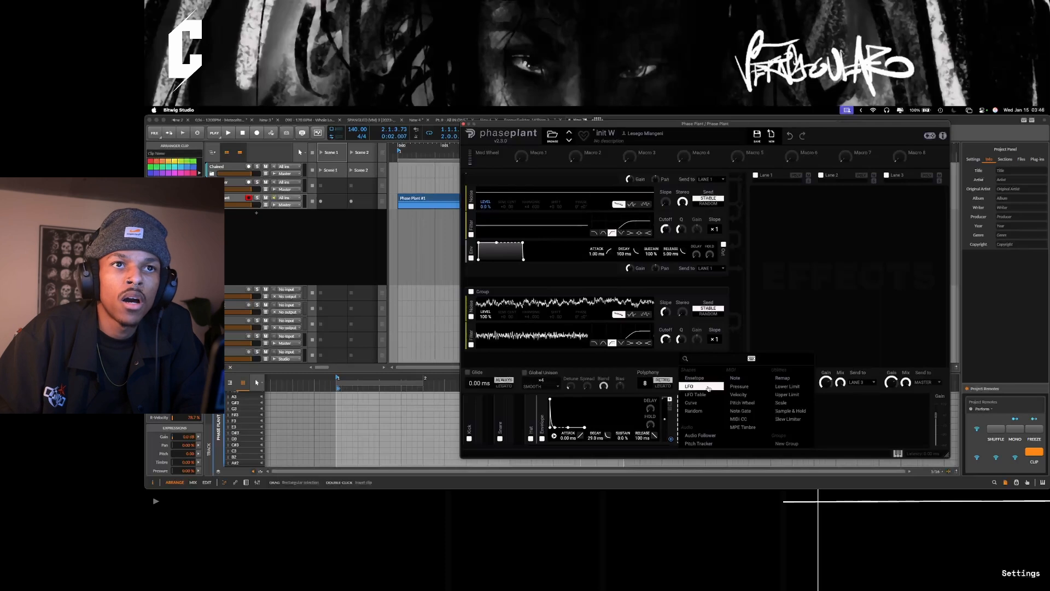
click(690, 386)
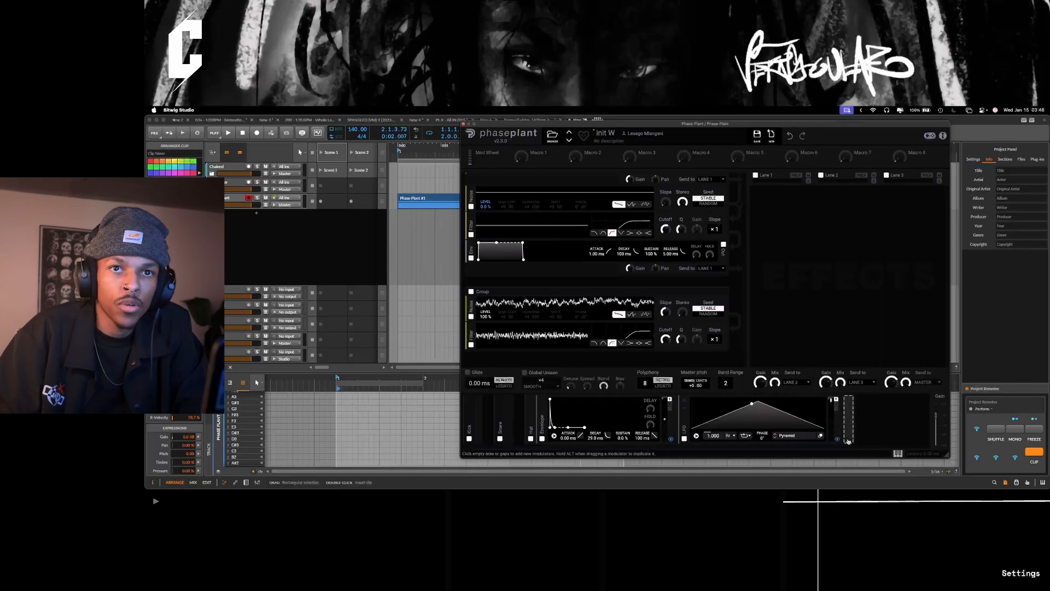
Step: Clear the Hat LFO's shape and draw full-height pulses on steps 1, 3, 7, 9, 12 and 15 of the 16-step grid
click(819, 436)
mouse_move(522, 213)
mouse_down()
mouse_move(574, 335)
mouse_move(908, 451)
mouse_up()
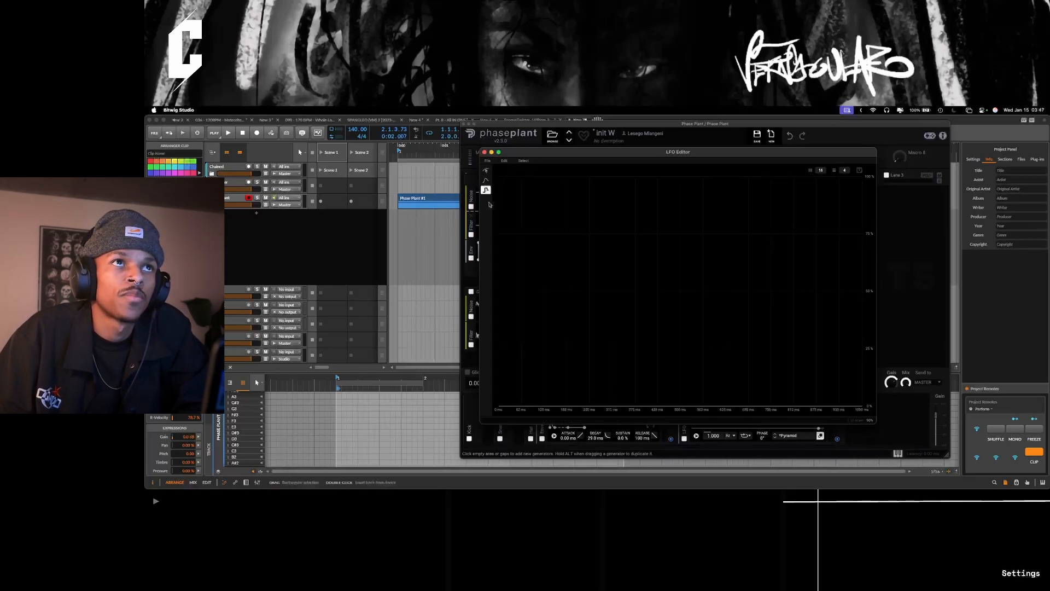
click(556, 192)
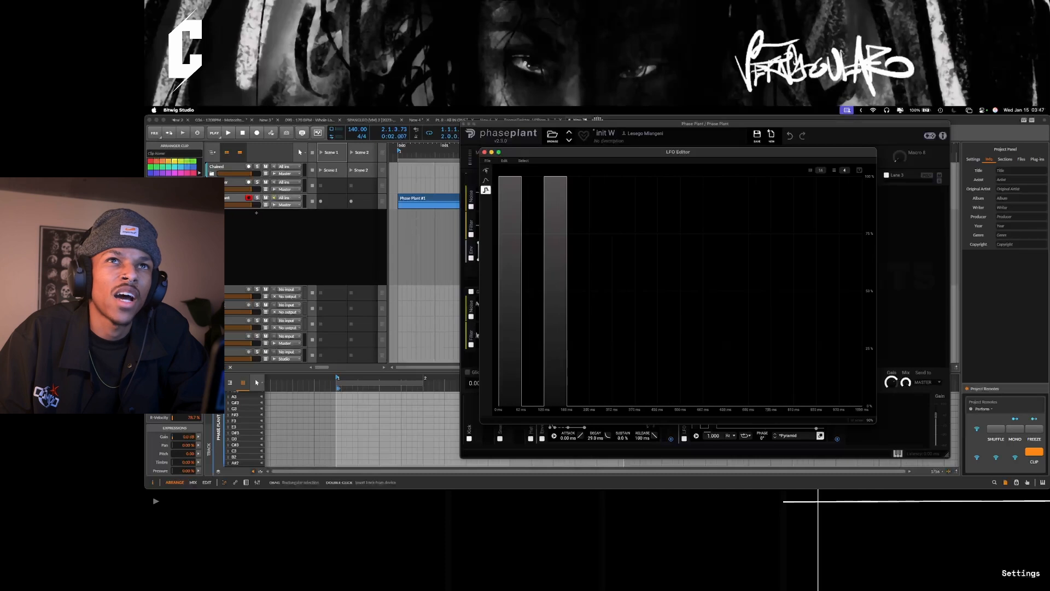
drag(647, 202, 646, 176)
click(737, 177)
click(691, 177)
mouse_move(759, 239)
mouse_down()
mouse_move(717, 400)
mouse_move(760, 407)
mouse_up()
click(760, 179)
click(828, 176)
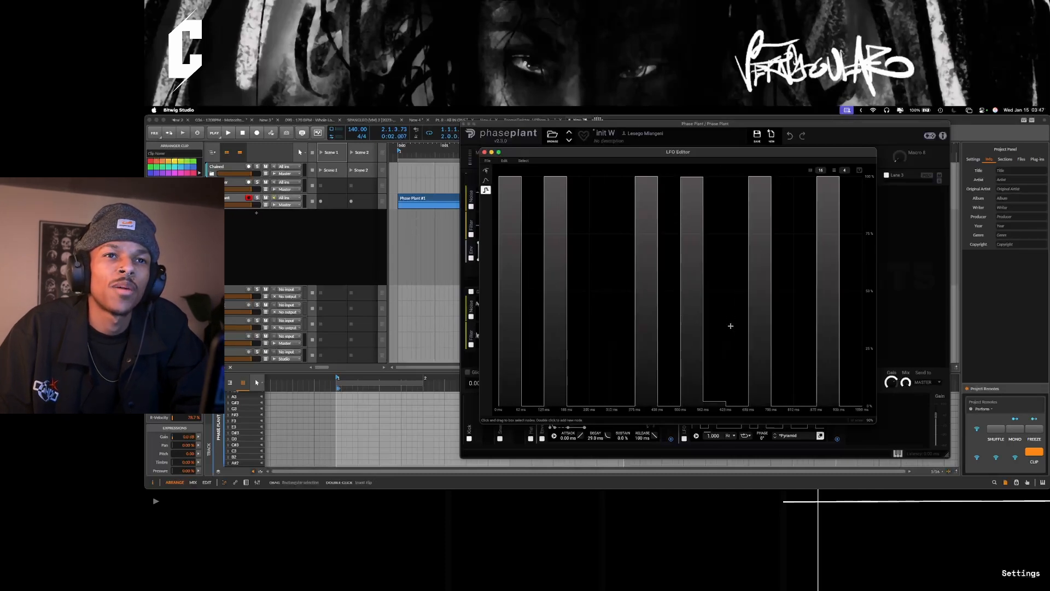
click(484, 152)
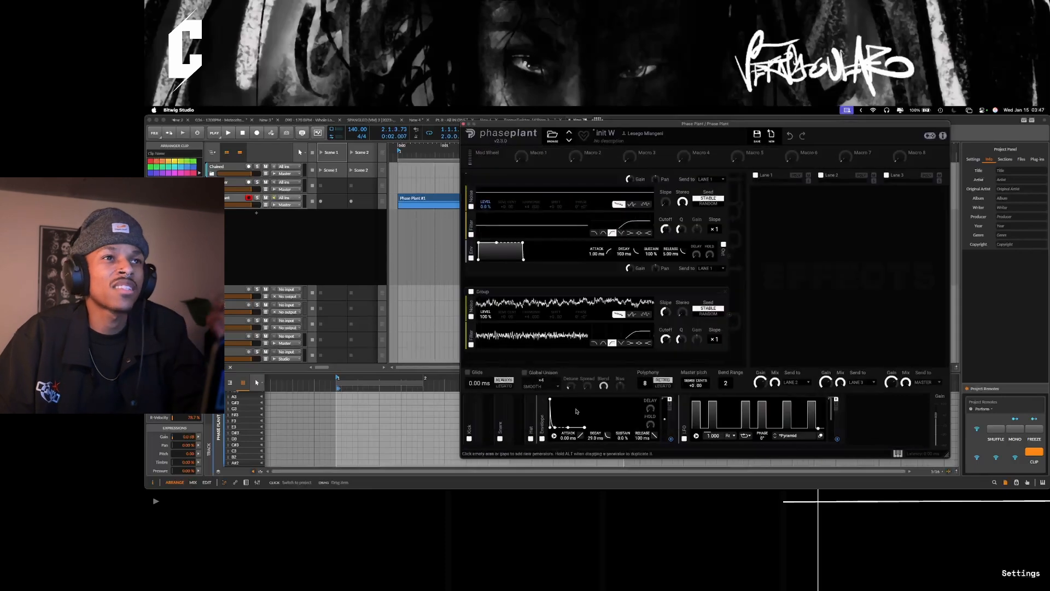
Step: During playback, modulate the new noise's level, lowered to 0%, with the Hat envelope and trigger that envelope from the LFO
key(space)
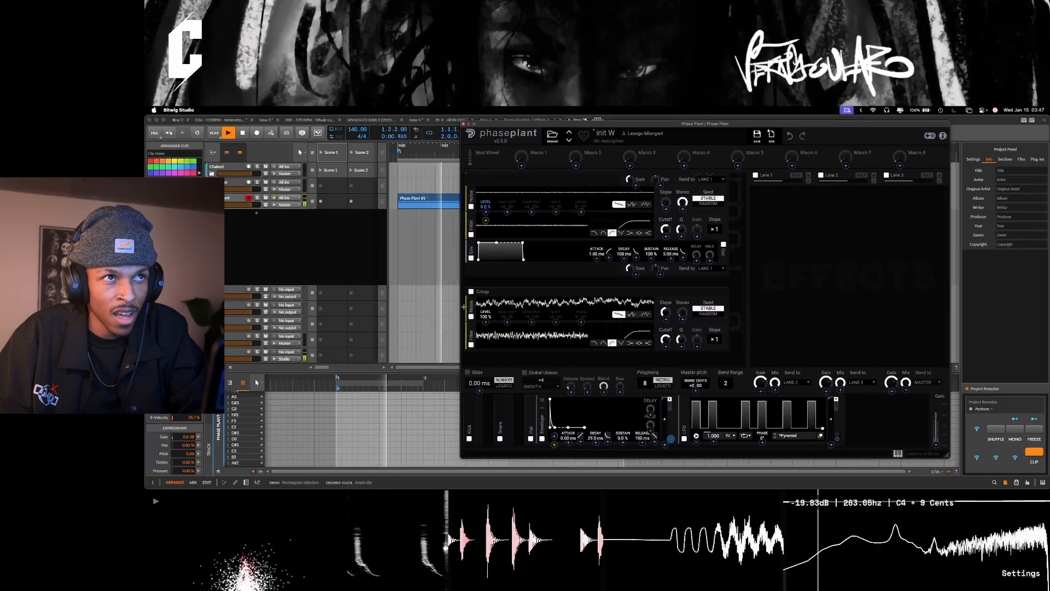
drag(671, 442, 488, 308)
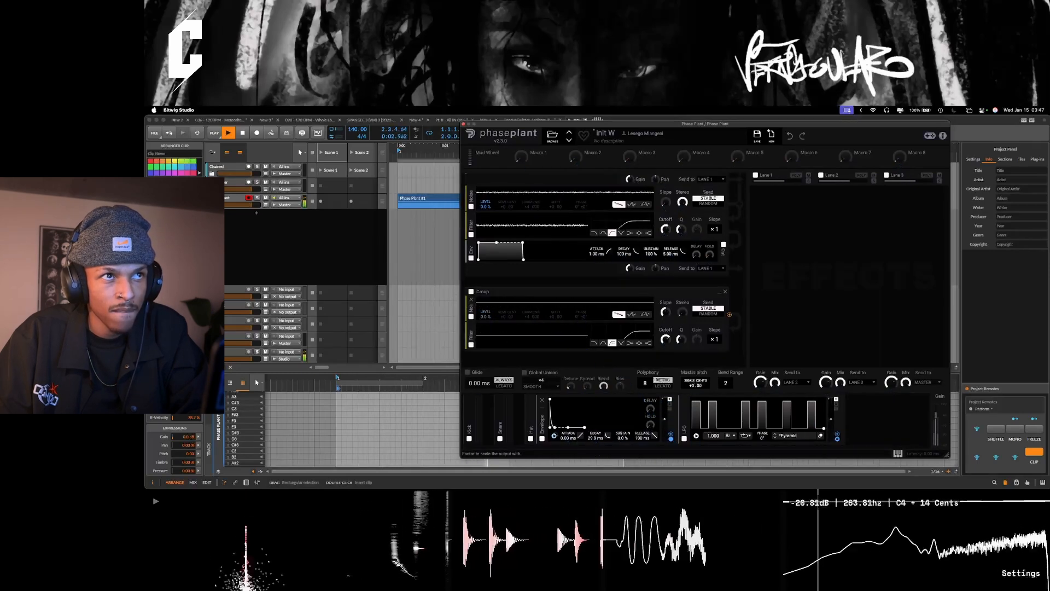
Step: Add an output Envelope below the new group's filter and play the loop
scroll(552, 328, down, 2)
key(space)
click(615, 328)
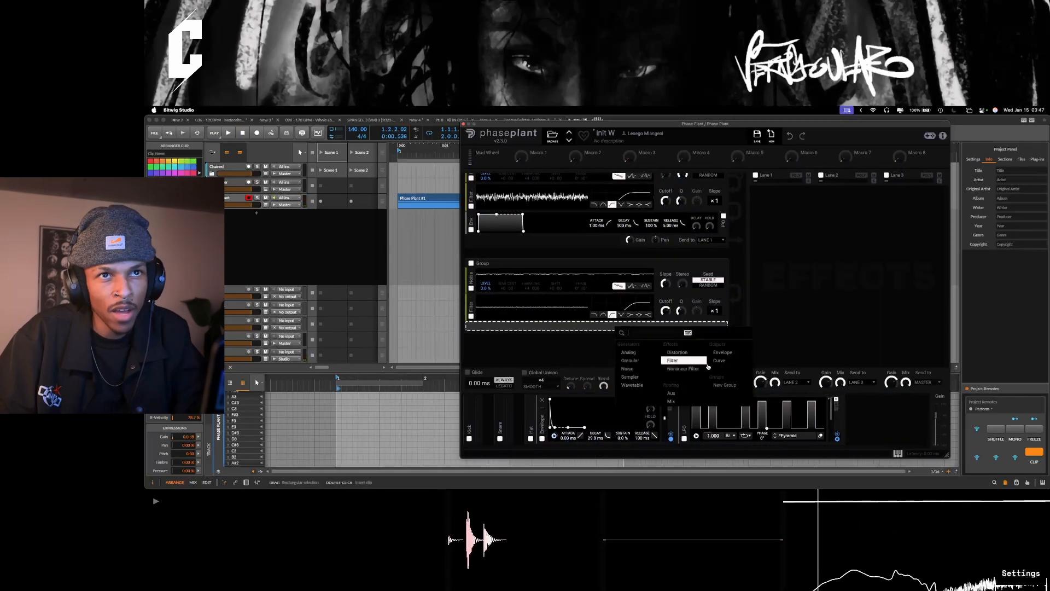
click(726, 354)
key(space)
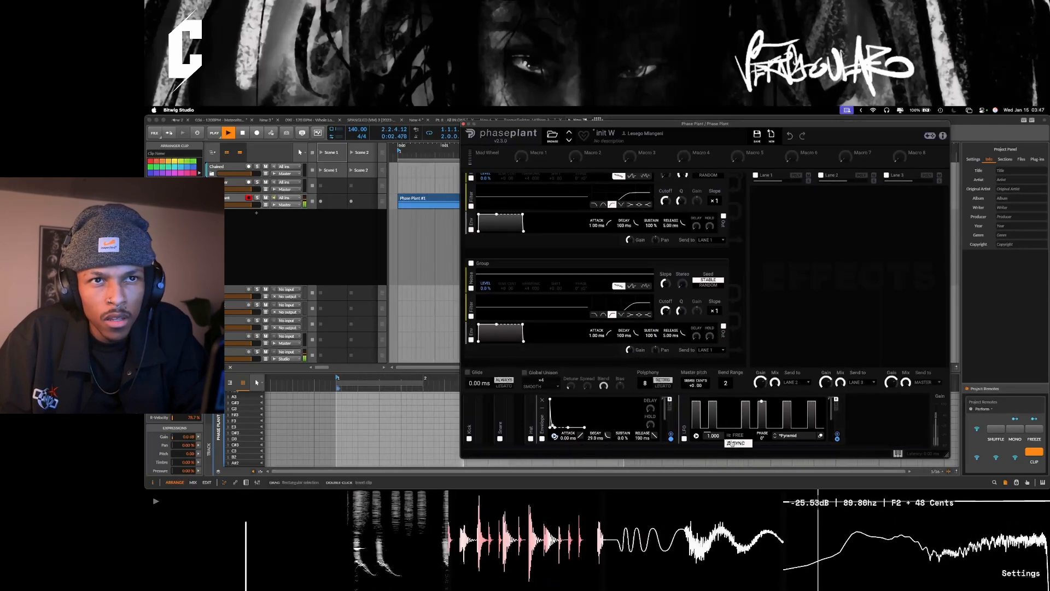
Step: Switch the Hat LFO to tempo sync with a 4/8 rate and adjust the Q of the group's filter
drag(717, 436, 717, 444)
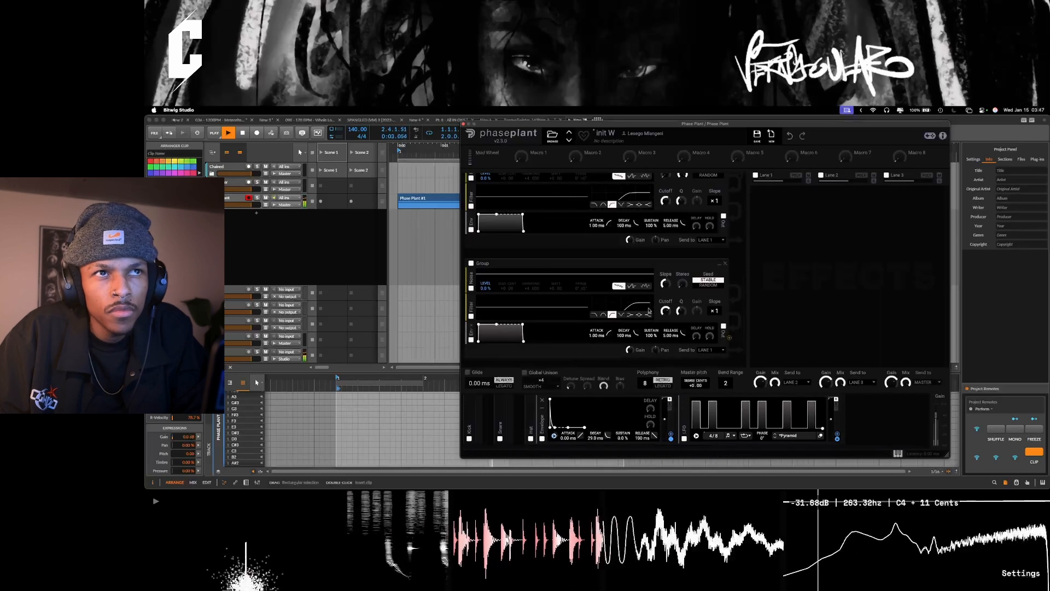
mouse_move(681, 310)
mouse_down()
mouse_move(681, 295)
mouse_move(691, 322)
mouse_up()
Step: Using a finer grid, add narrow full-height pulses before the third and last pulses of the Hat LFO, and audition the loop
click(820, 436)
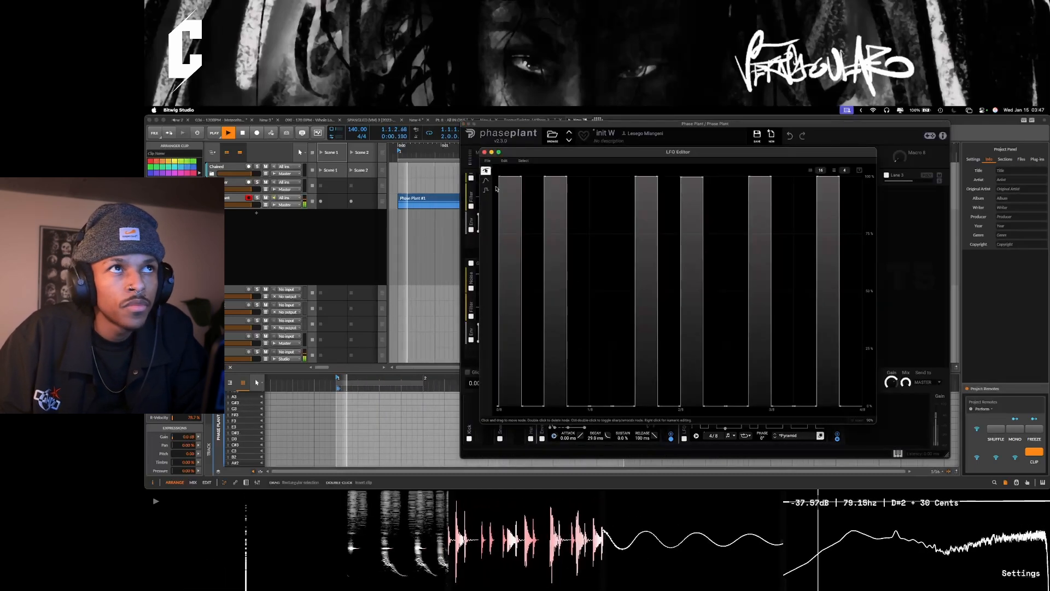
click(485, 190)
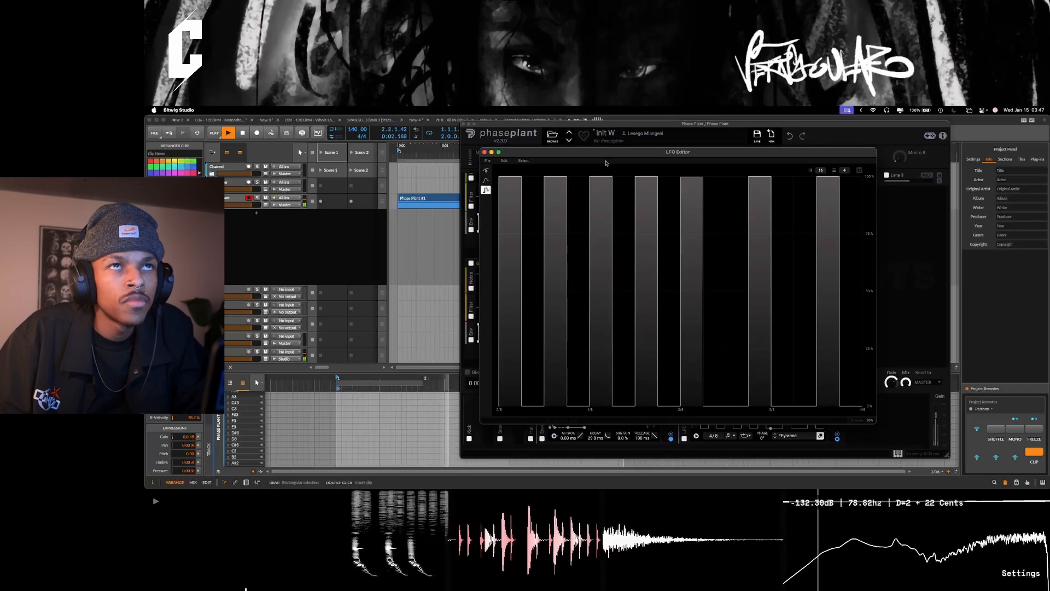
drag(821, 170, 820, 155)
key(space)
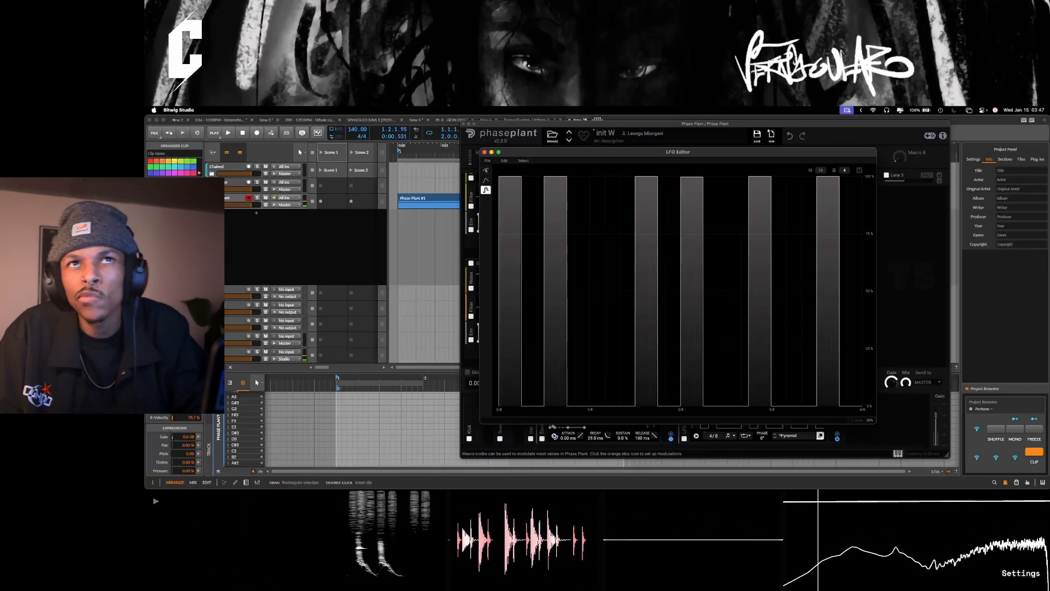
click(619, 177)
key(space)
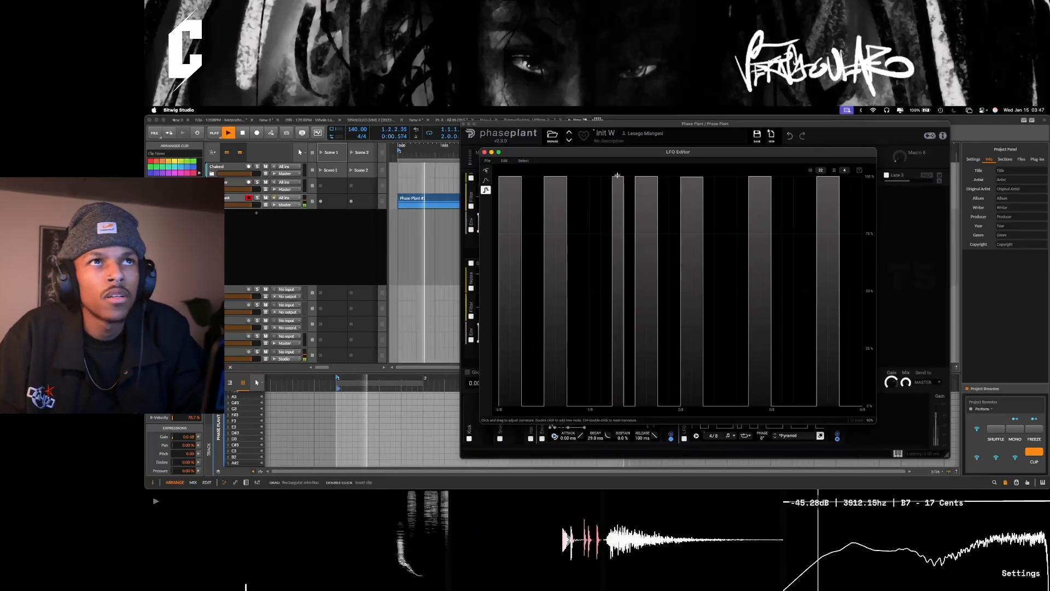
mouse_move(611, 181)
mouse_down()
mouse_move(609, 172)
mouse_move(614, 389)
mouse_up()
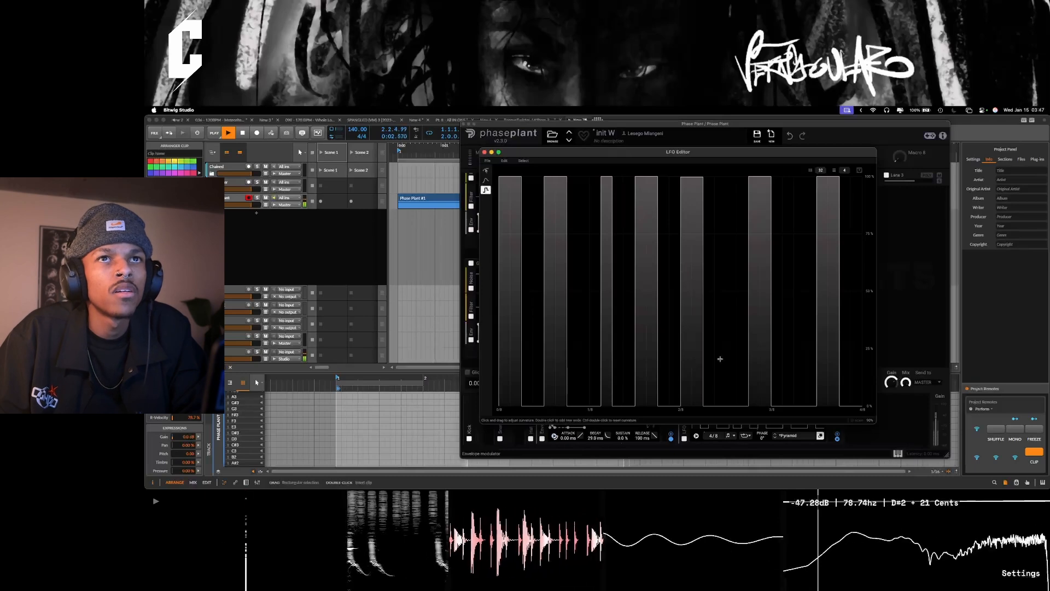
mouse_move(799, 350)
mouse_down()
mouse_move(789, 189)
mouse_move(767, 406)
mouse_move(787, 396)
mouse_move(777, 180)
mouse_move(772, 388)
mouse_up()
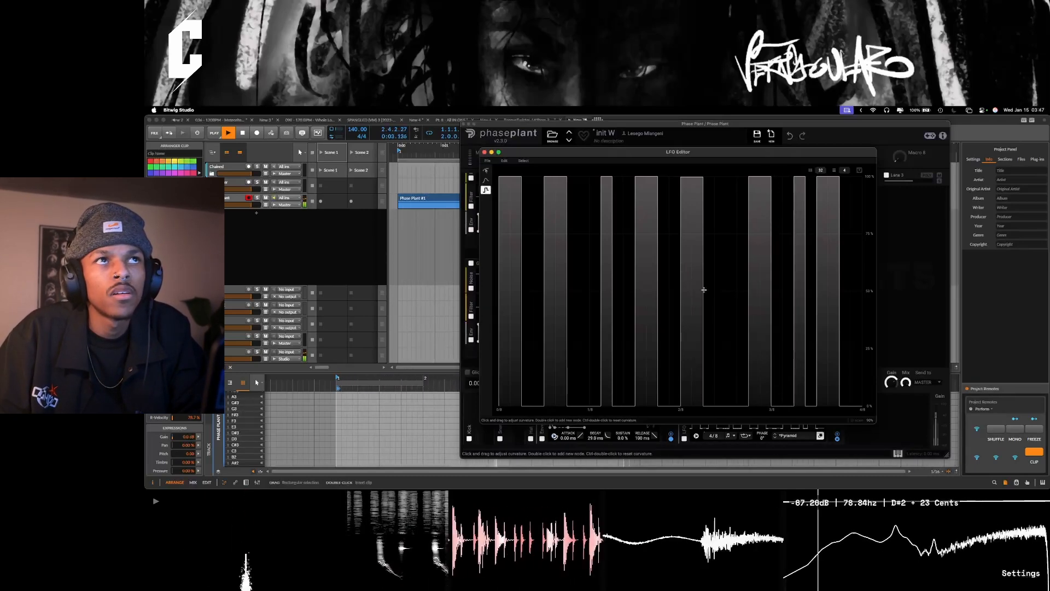
click(484, 152)
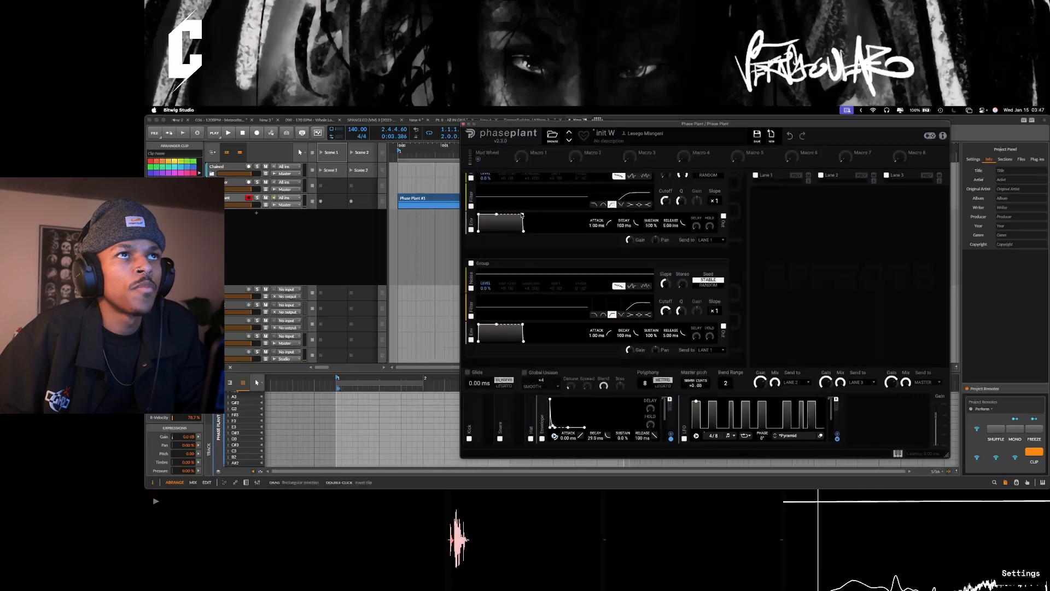
key(space)
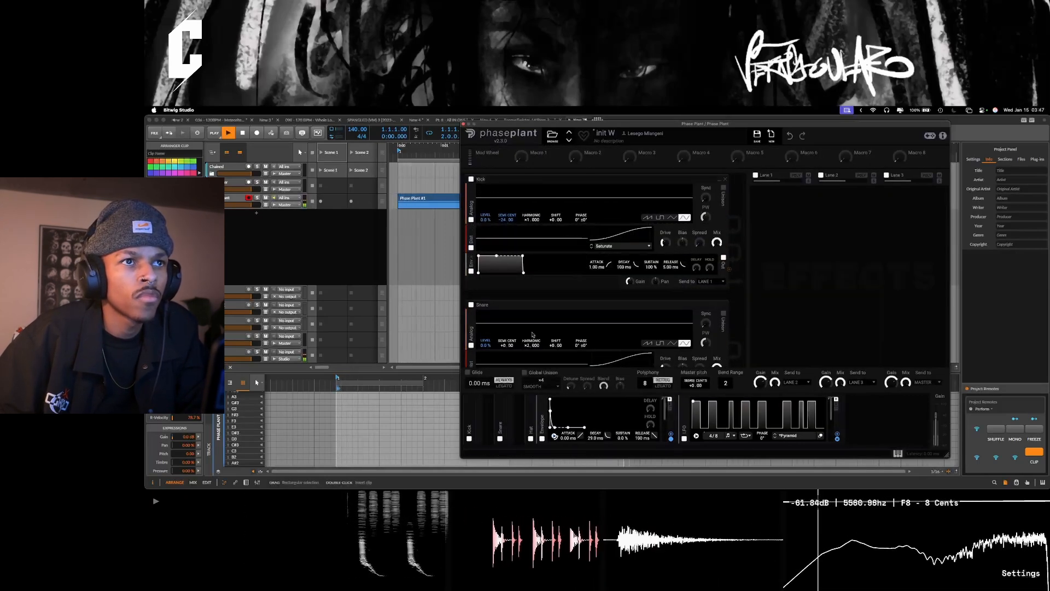
scroll(496, 246, down, 3)
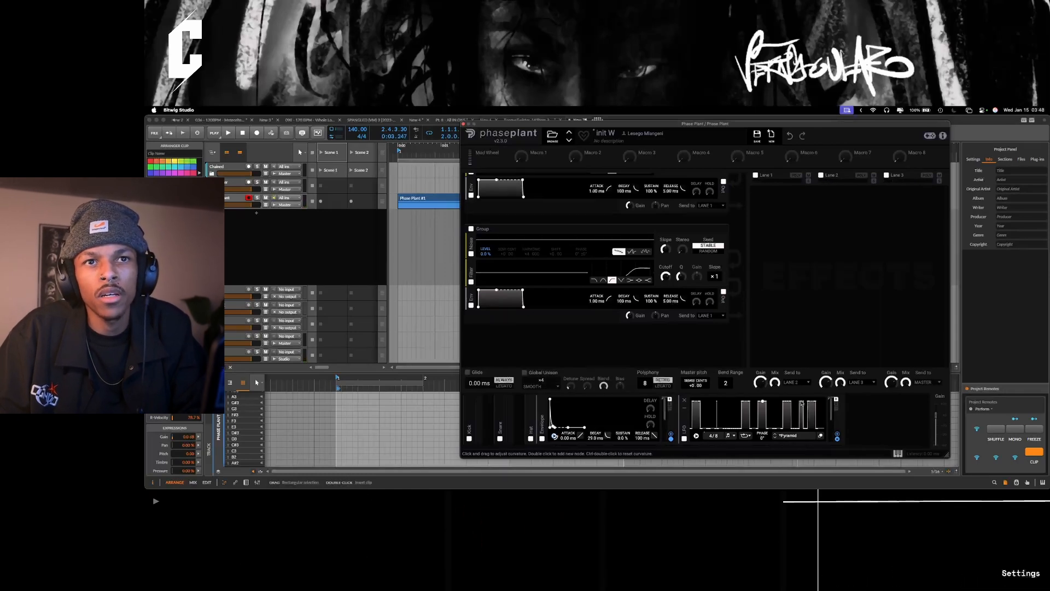
Step: Remove the narrow pulse just before the last pulse of the Hat LFO curve and close the LFO editor
click(818, 437)
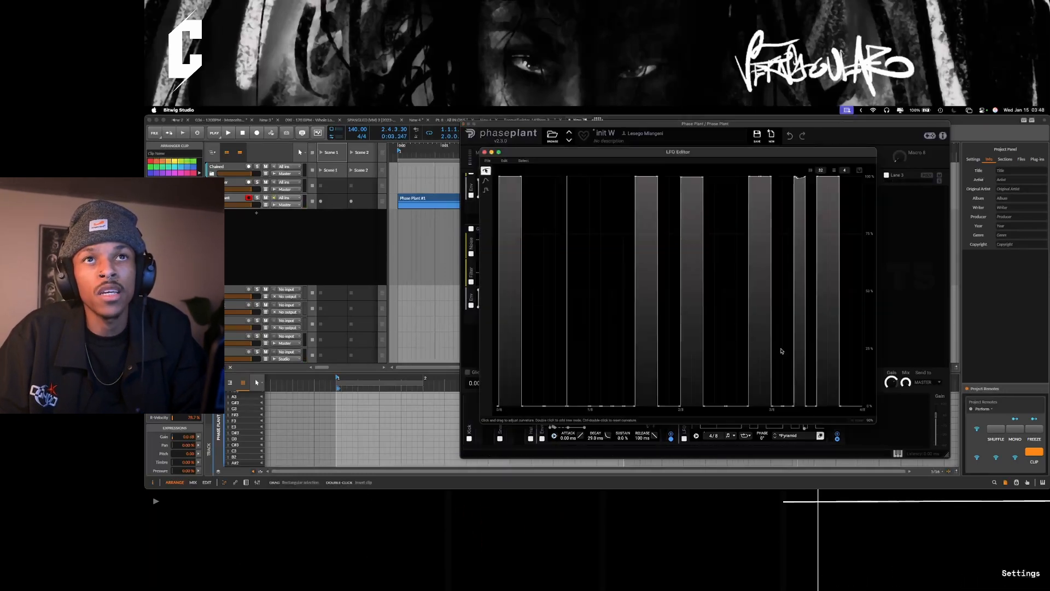
drag(802, 257, 801, 409)
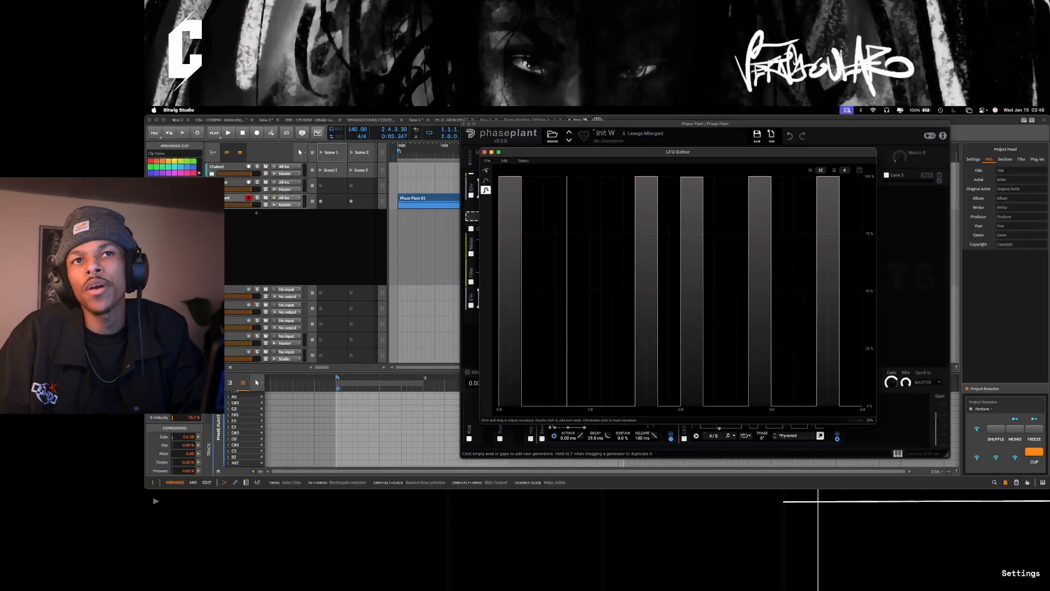
click(484, 154)
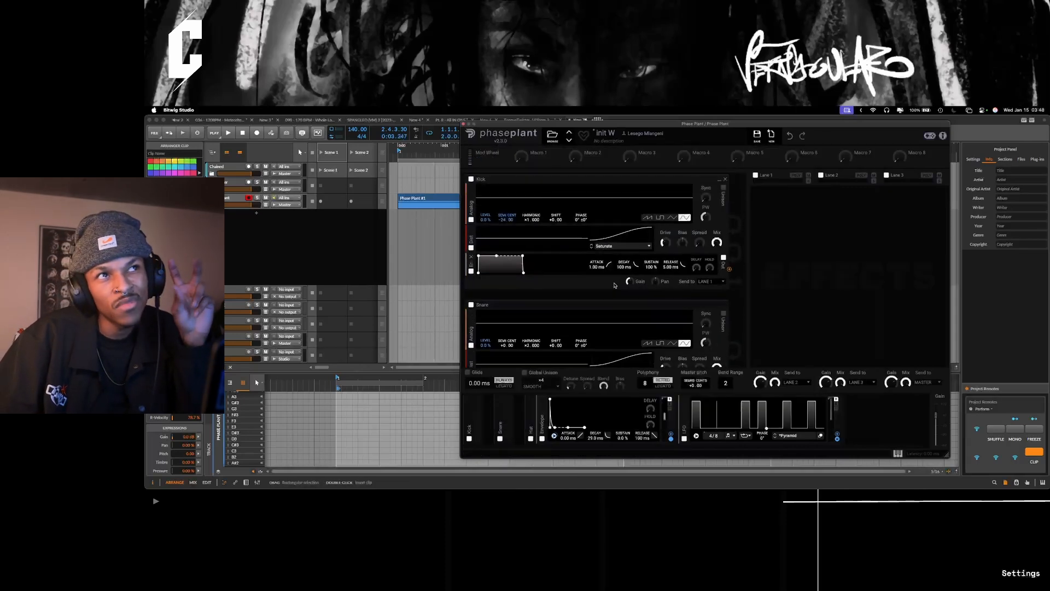
Step: Send the outputs of the snare's noise layer and of the hat group to Lane 2
click(718, 179)
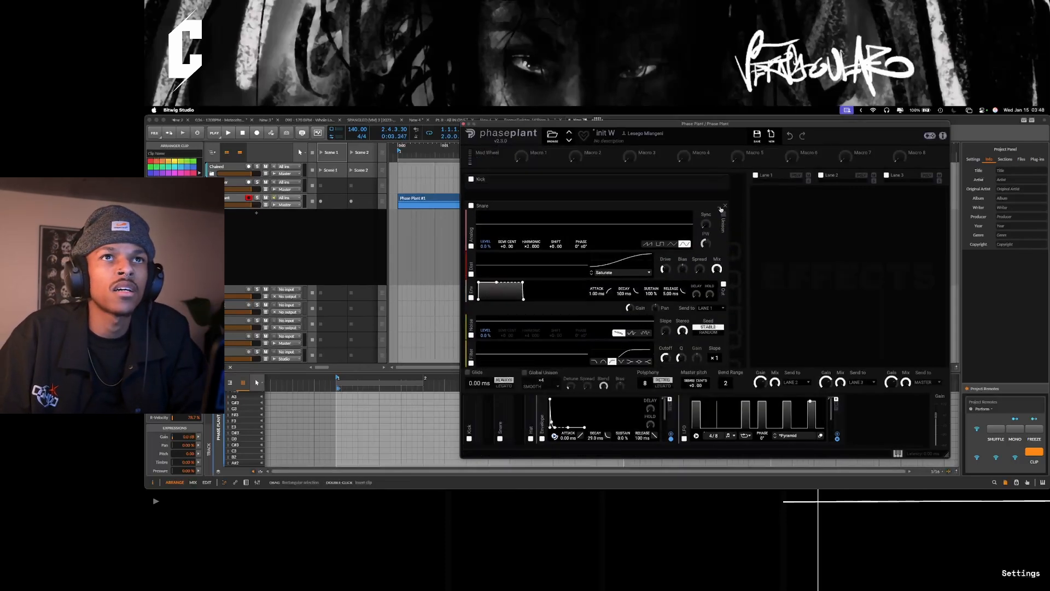
click(719, 207)
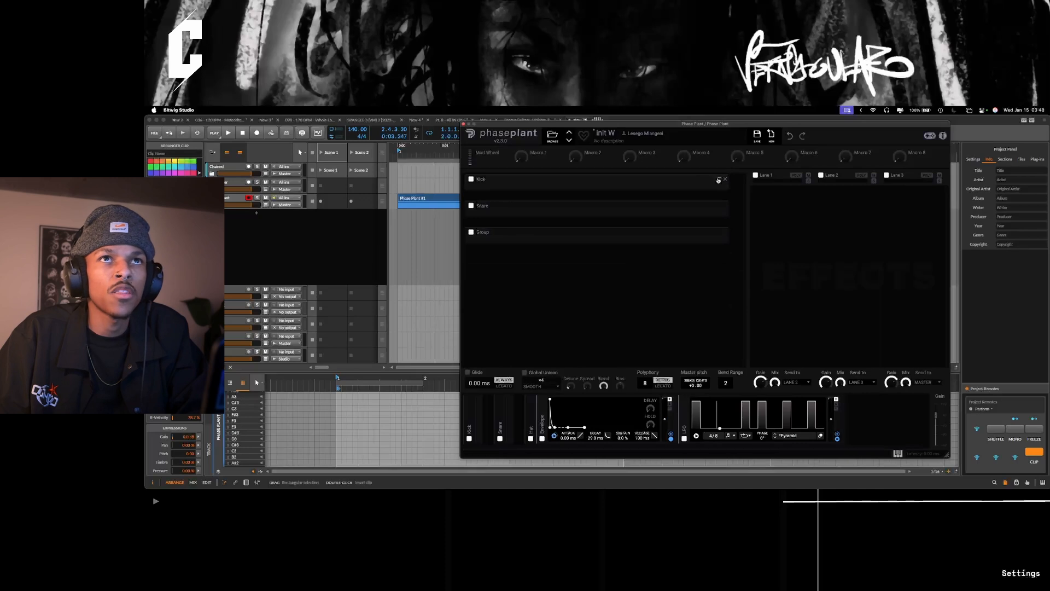
click(718, 180)
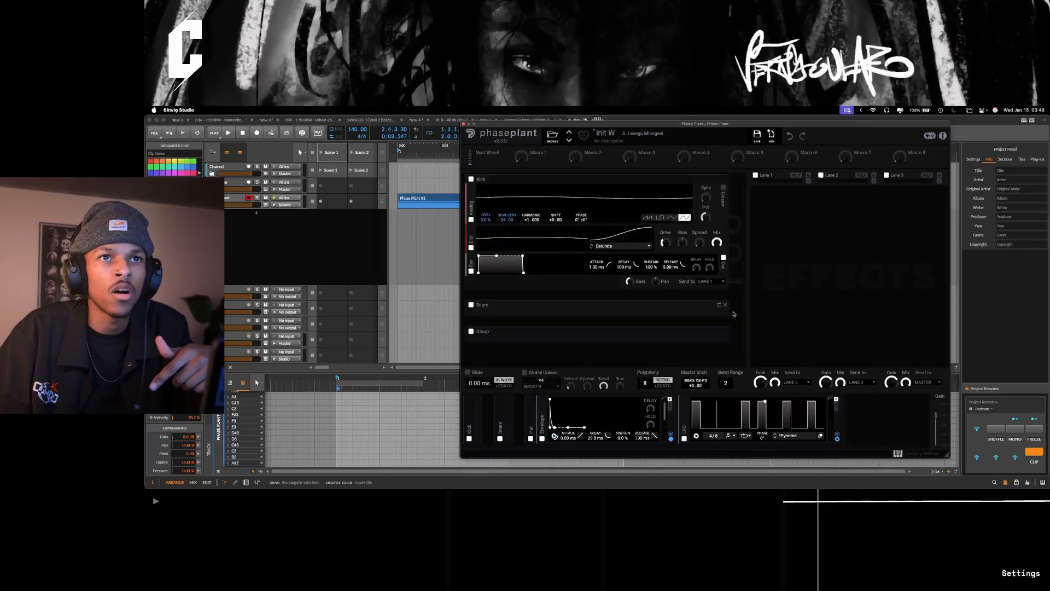
click(719, 305)
scroll(722, 276, down, 3)
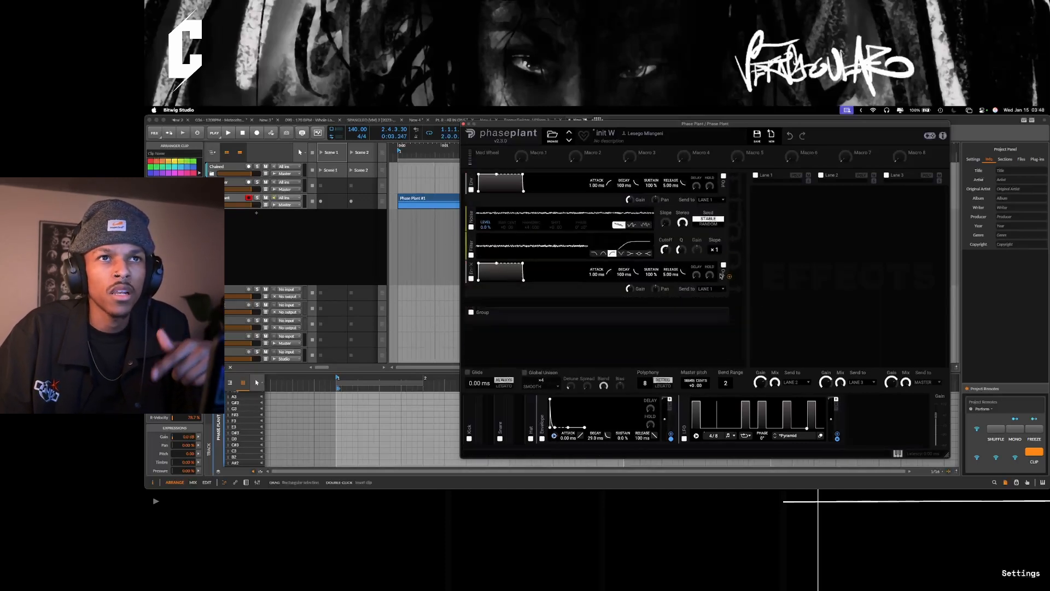
click(706, 296)
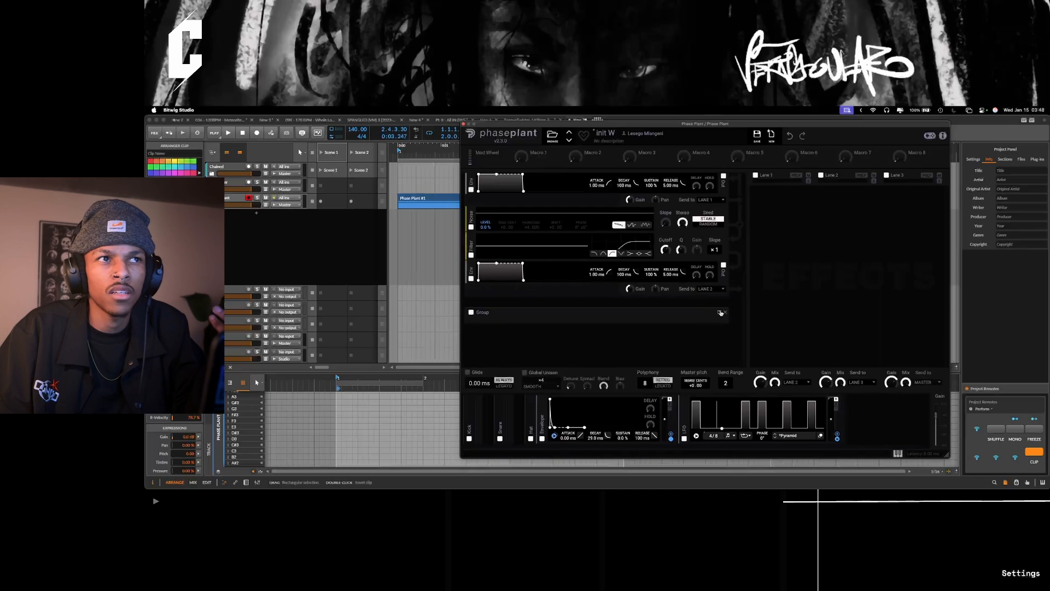
click(720, 312)
scroll(710, 330, down, 1)
scroll(710, 330, down, 4)
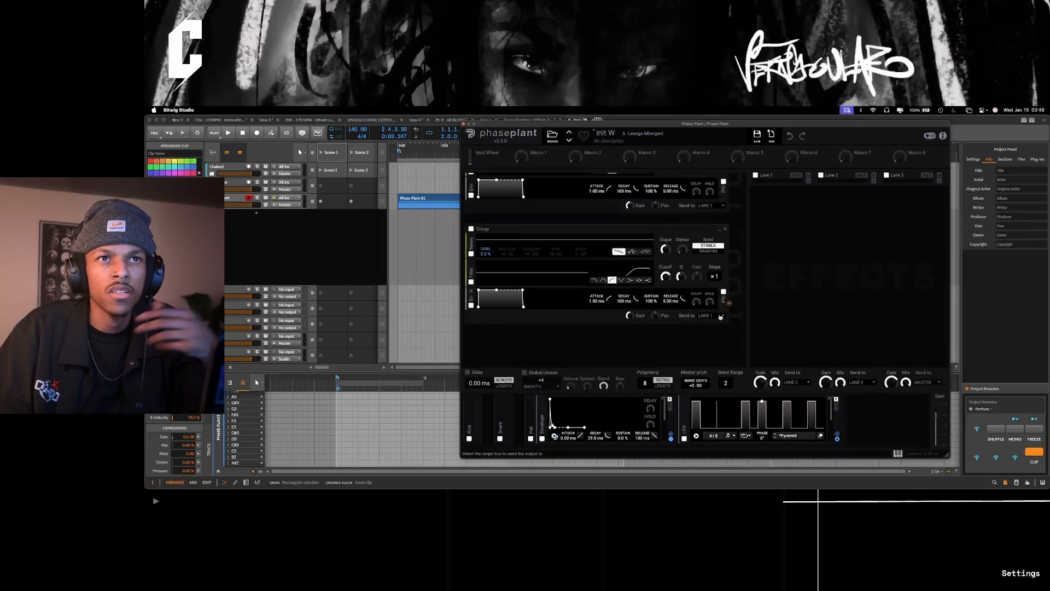
Step: Add a Distortion effect to Lane 1 and adjust its drive while auditioning the loop
scroll(704, 265, up, 10)
click(777, 201)
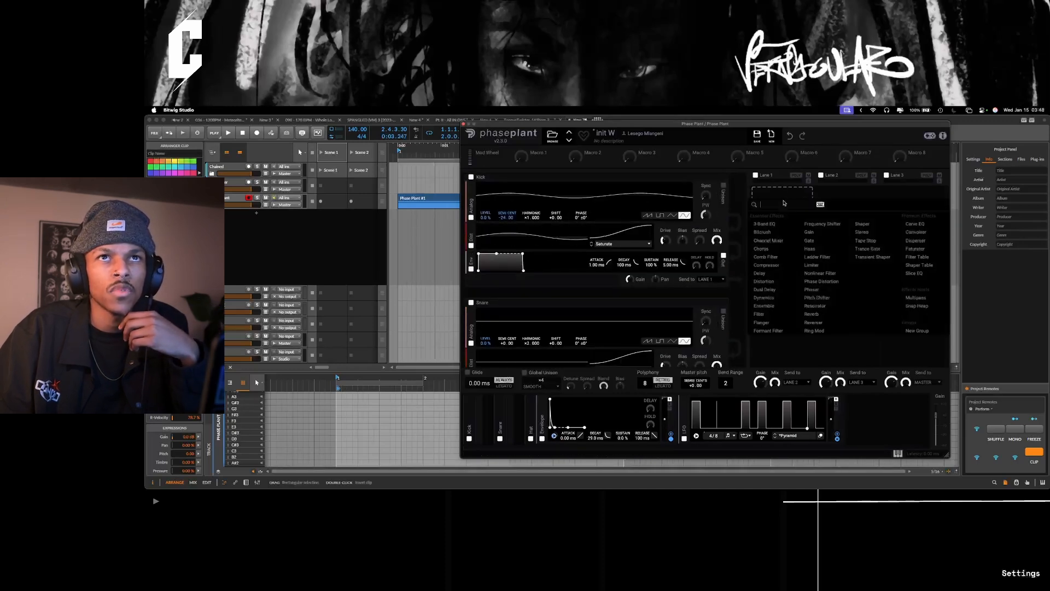
click(777, 200)
click(777, 200)
click(789, 281)
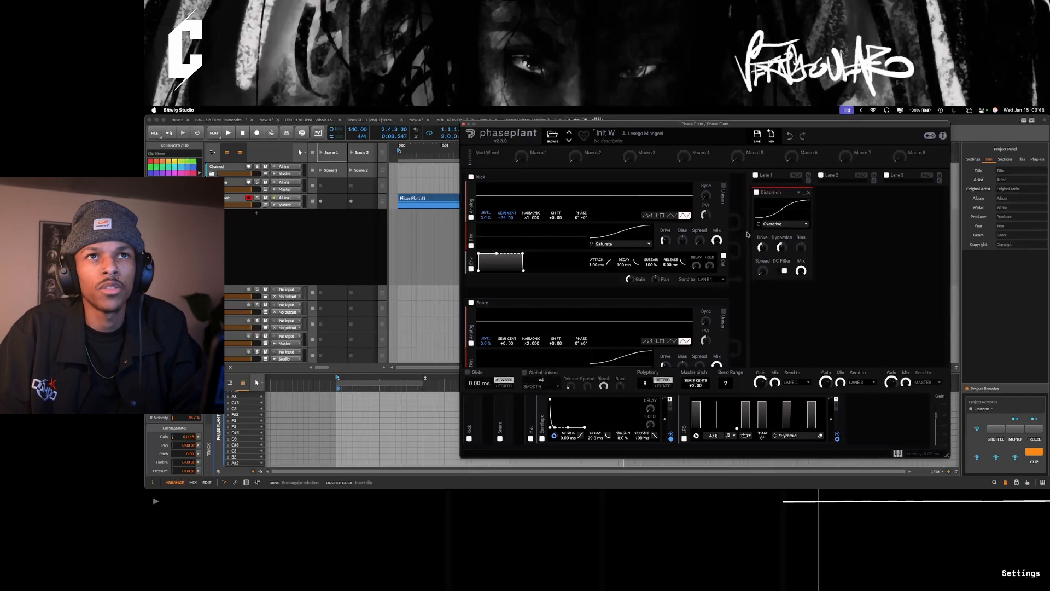
key(space)
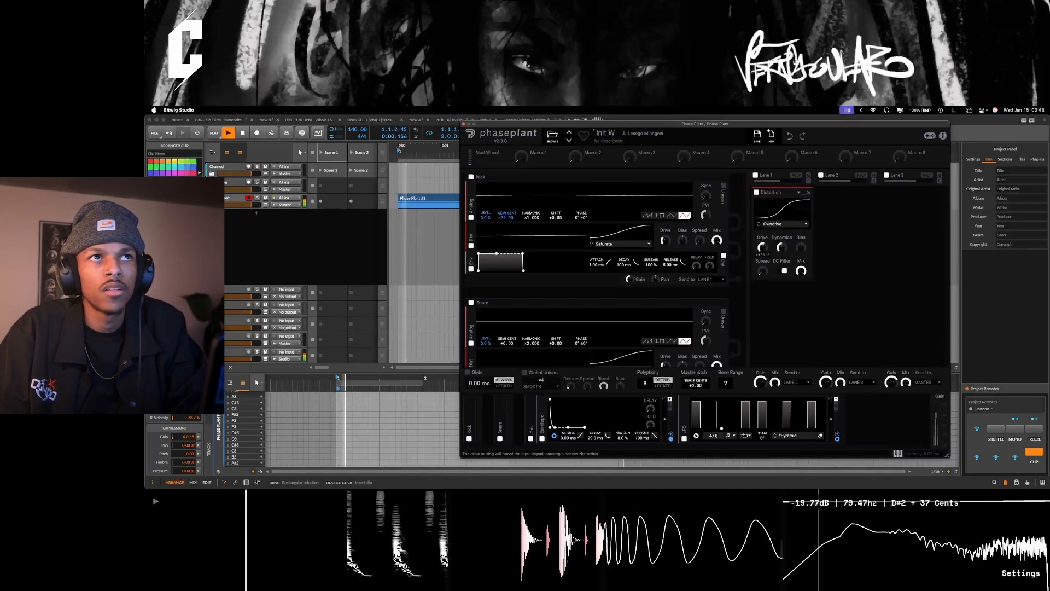
key(space)
Step: In the Kick modulators, set the envelope's release to 1.07 s and its decay to 252 ms while auditioning the loop
click(469, 407)
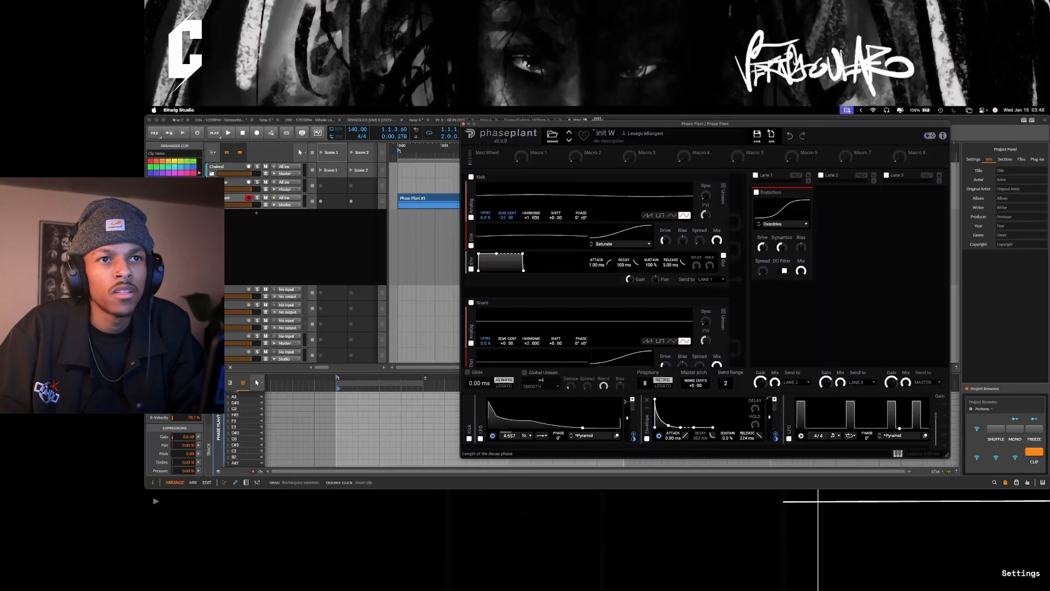
key(space)
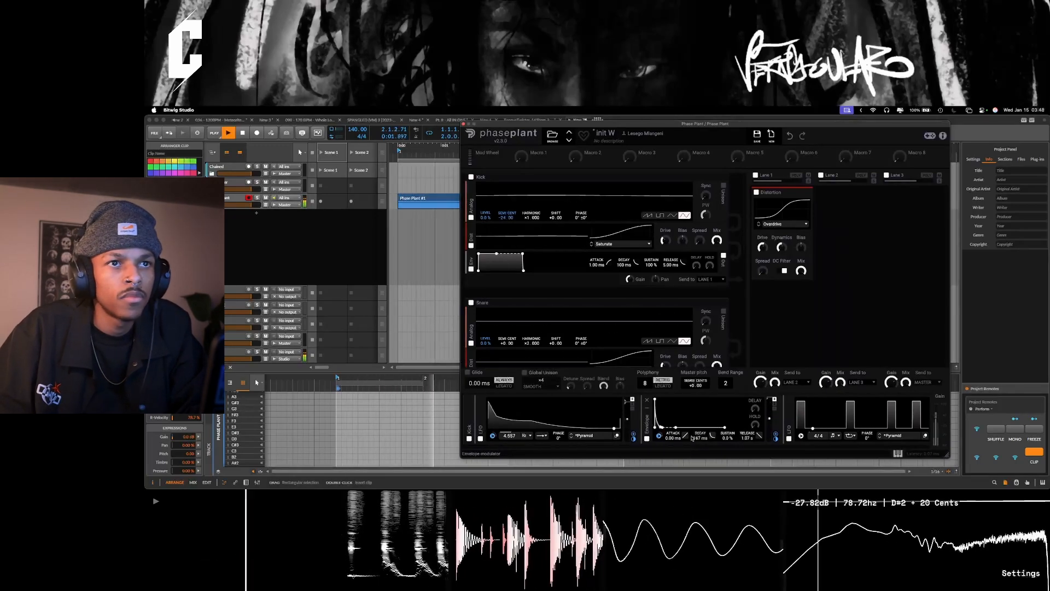
key(space)
key(space)
key(space)
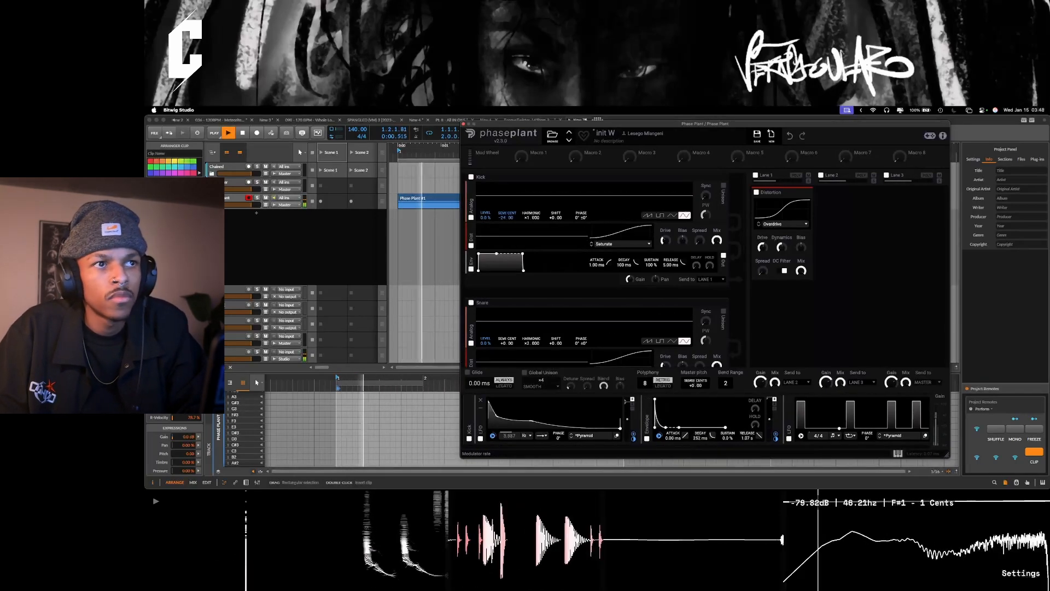
Step: Raise the Kick LFO's rate to about 5.2 and set the Kick envelope's decay to 797 ms during playback
drag(514, 437, 514, 434)
key(space)
key(space)
key(space)
key(space)
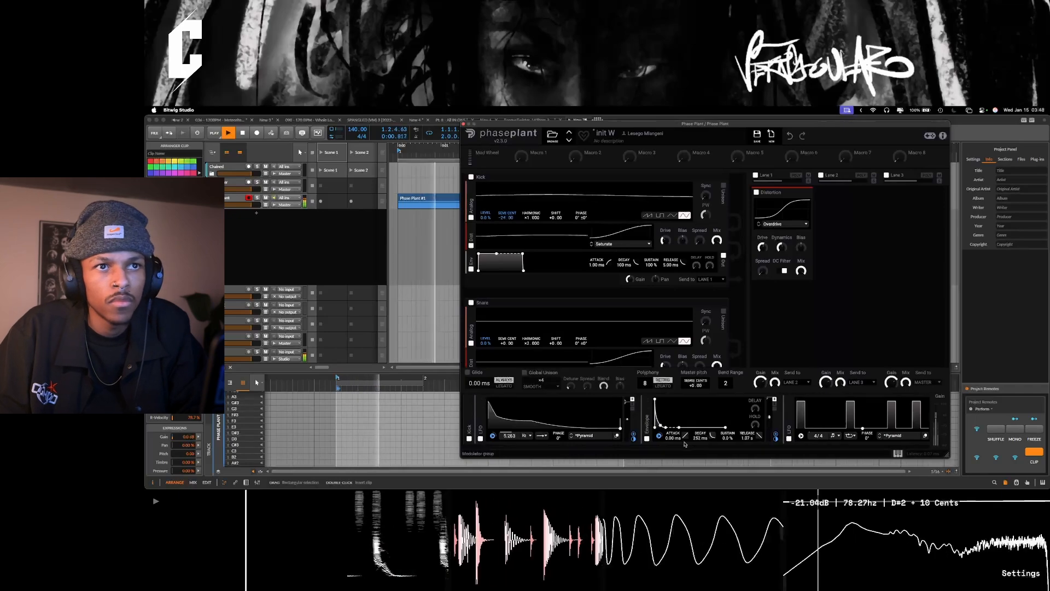
drag(624, 437, 623, 422)
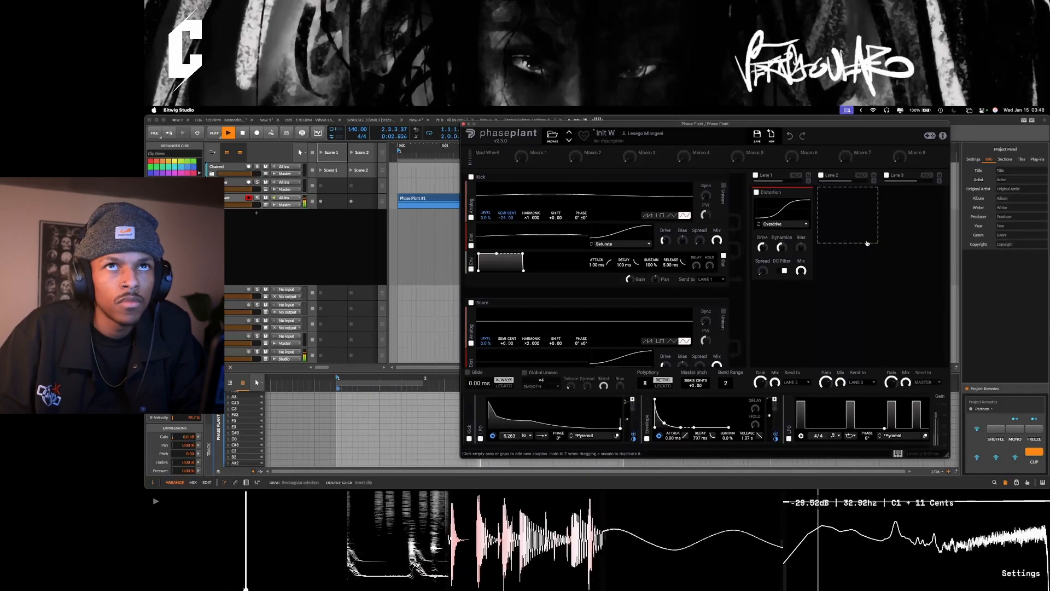
Step: Set the Snare oscillator's harmonic to 3.000 and shorten the decay of the first Snare envelope to 18.7 ms during playback
scroll(675, 285, down, 3)
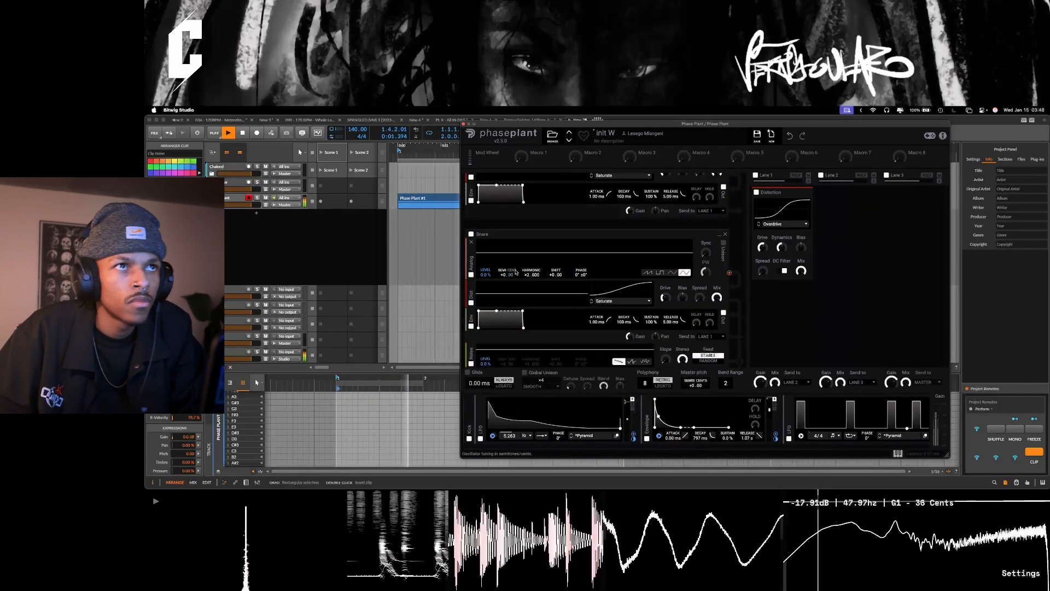
drag(531, 274, 531, 270)
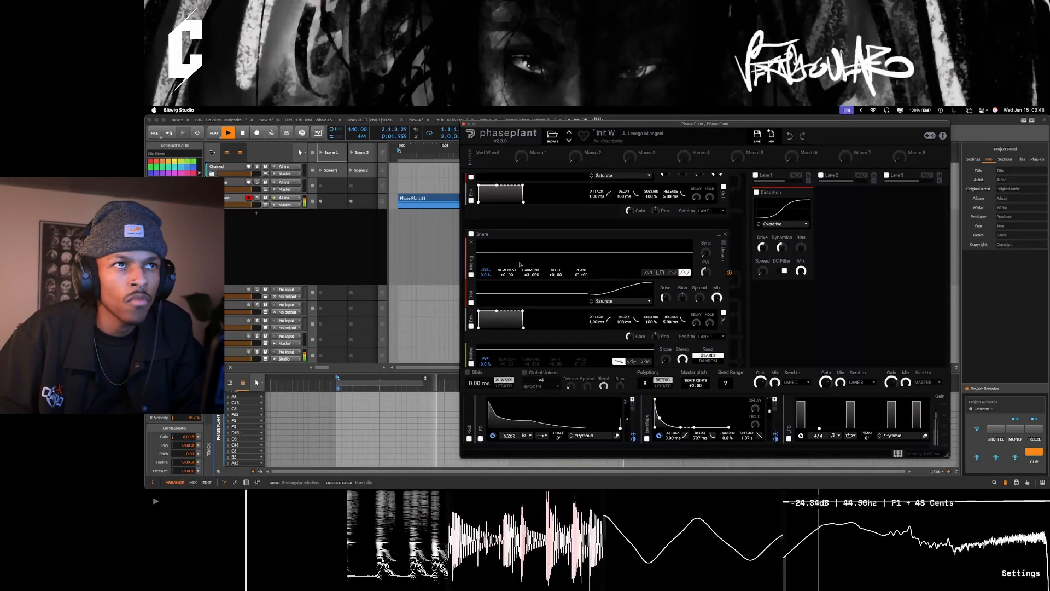
mouse_move(486, 281)
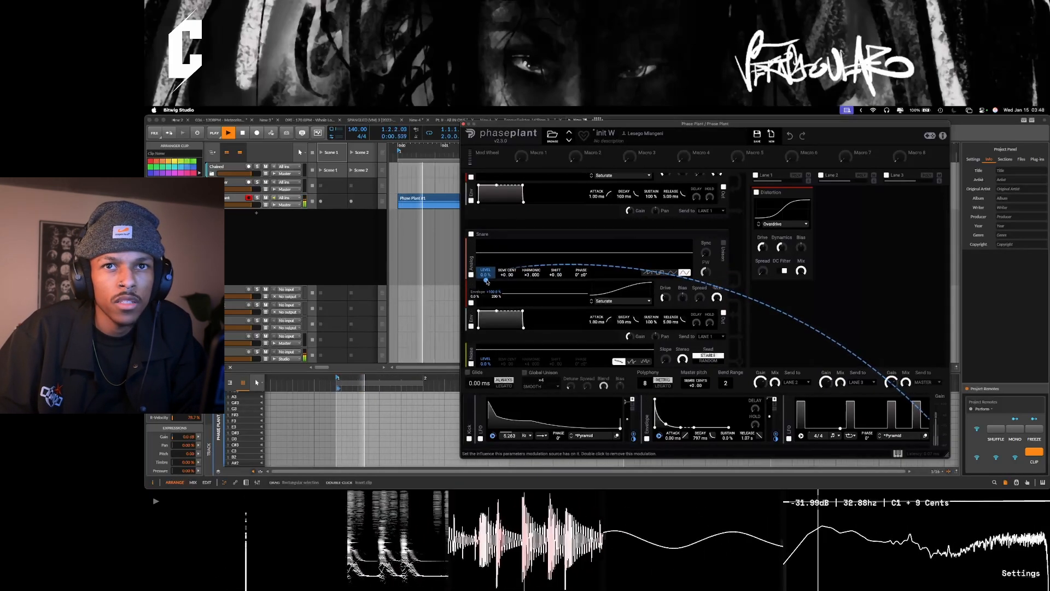
key(space)
scroll(551, 418, right, 10)
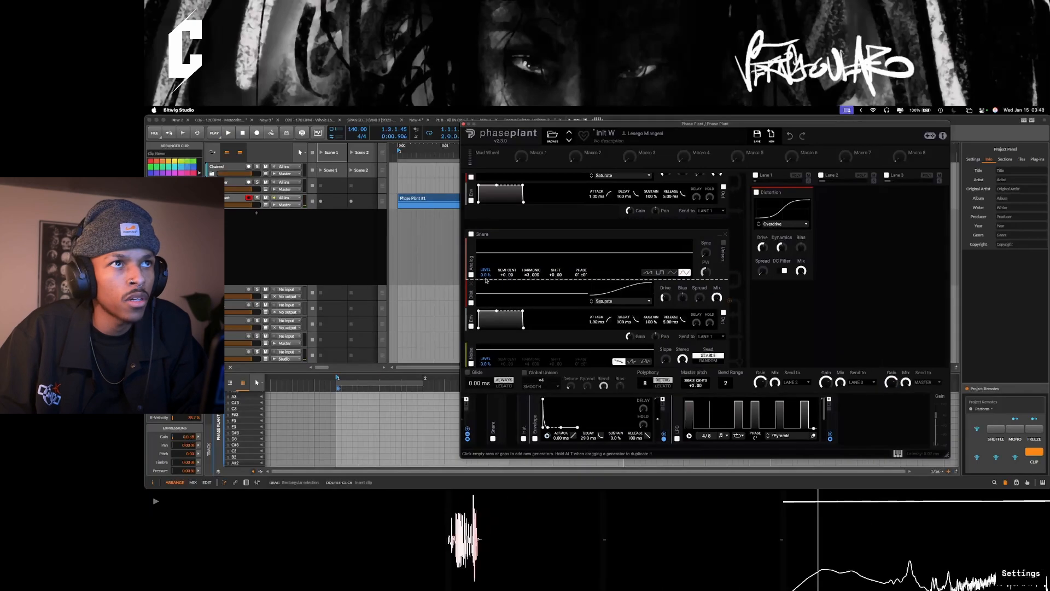
click(493, 406)
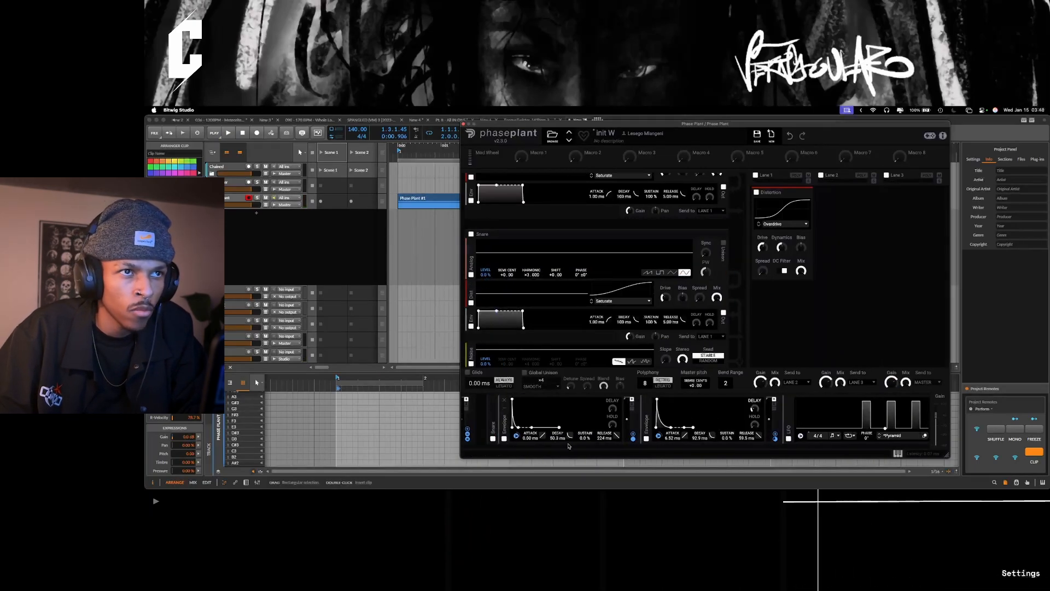
key(space)
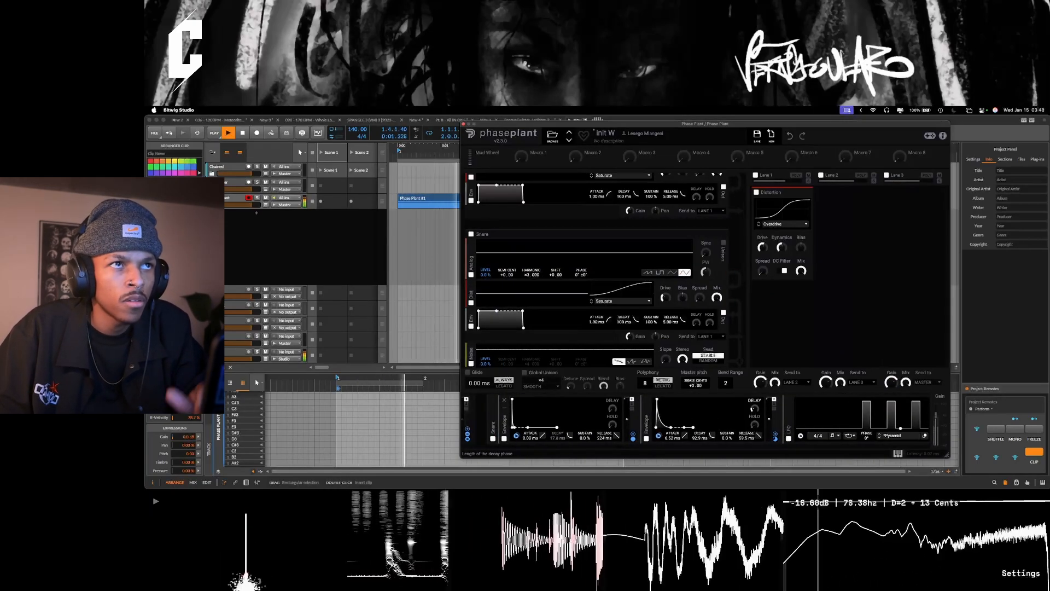
drag(559, 442, 559, 457)
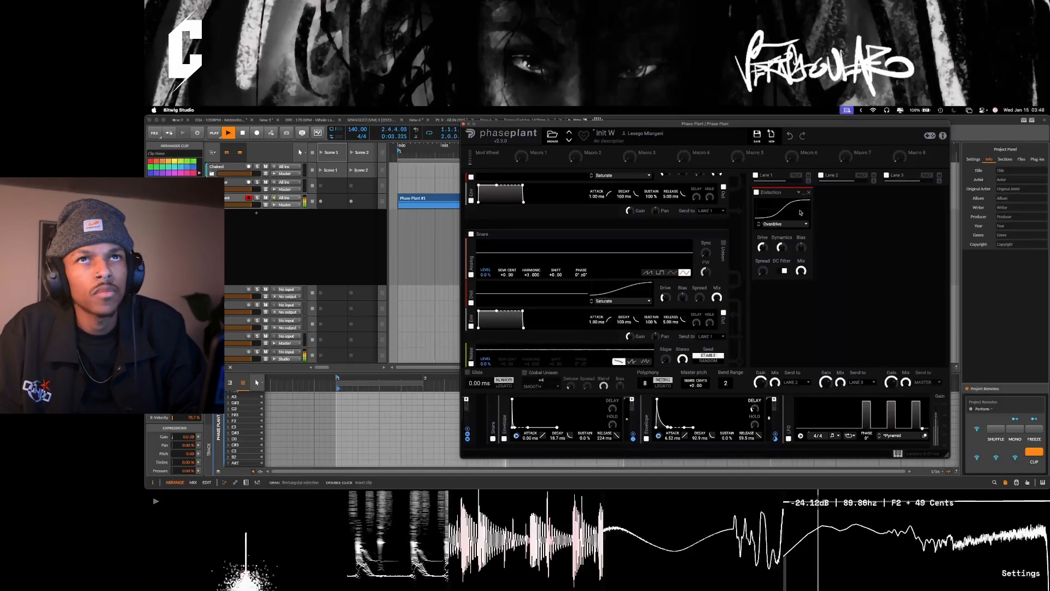
Step: Add a 3-Band EQ to Lane 2, raise its low split frequency, and send Lane 1's output to Lane 3
click(848, 224)
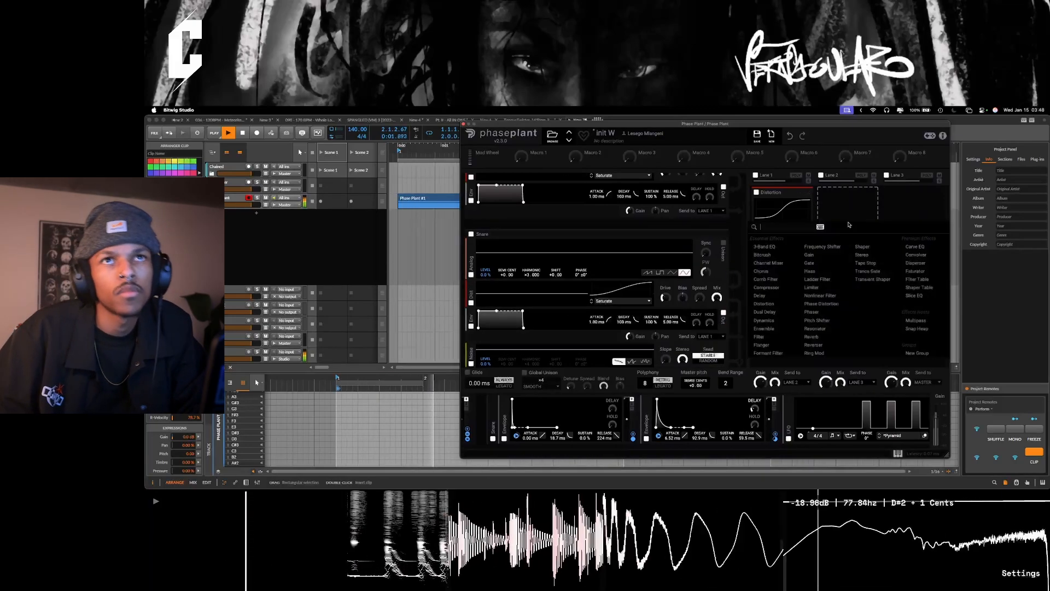
click(853, 202)
click(847, 210)
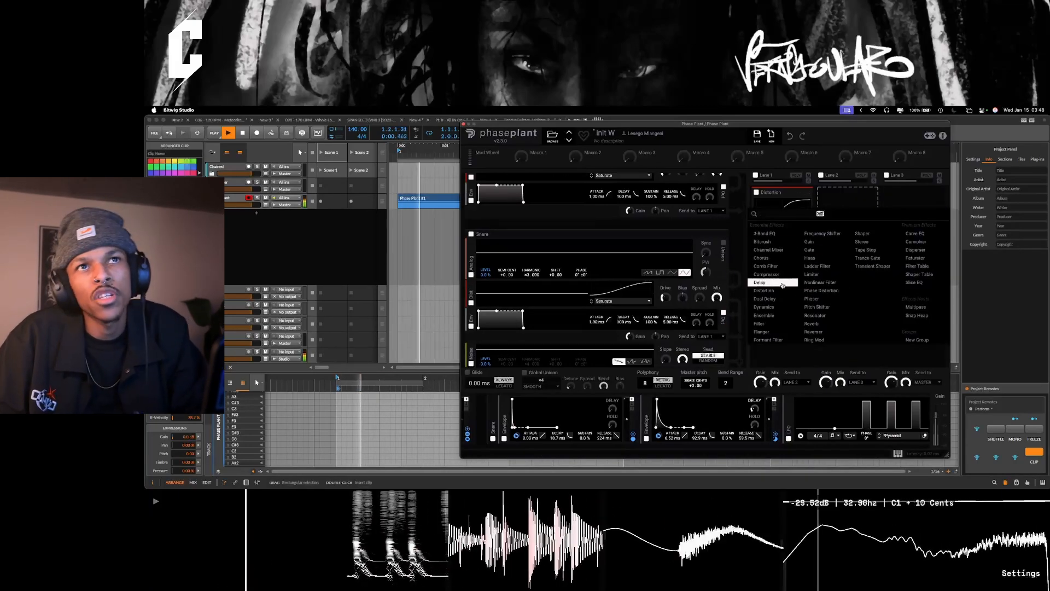
click(765, 233)
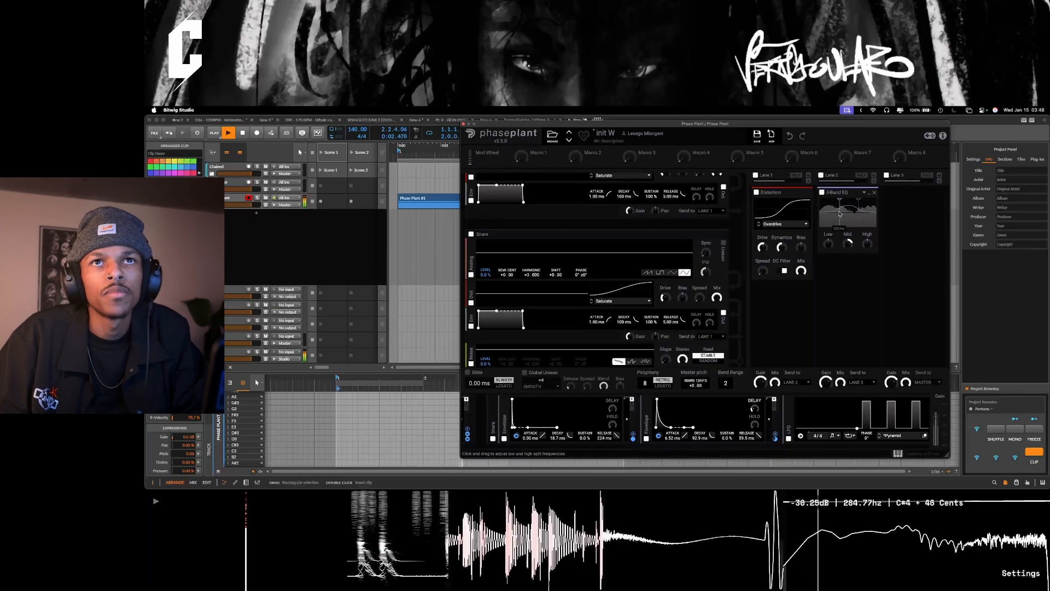
drag(840, 213, 846, 212)
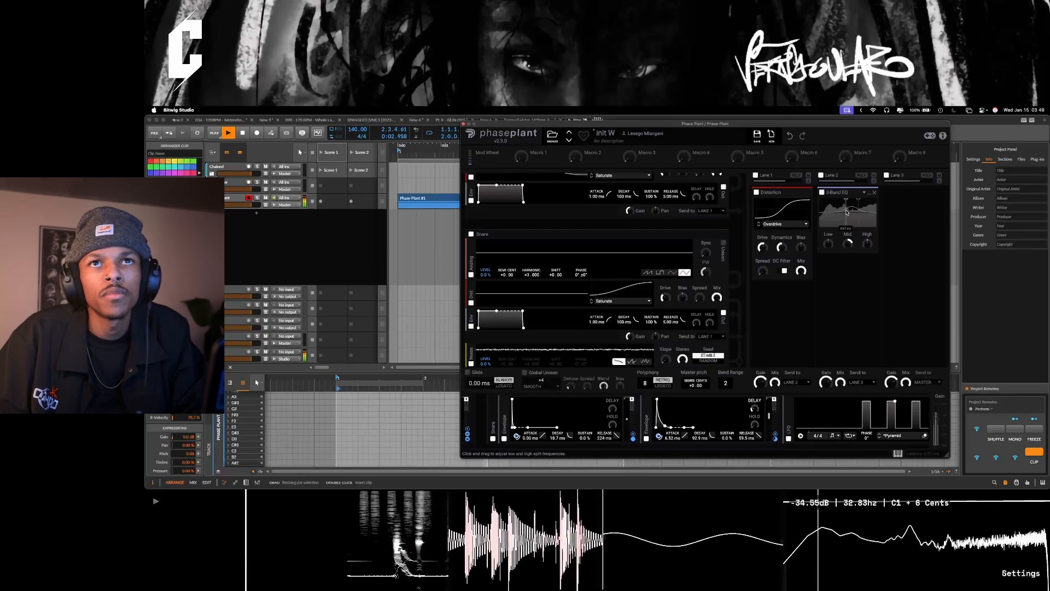
click(796, 382)
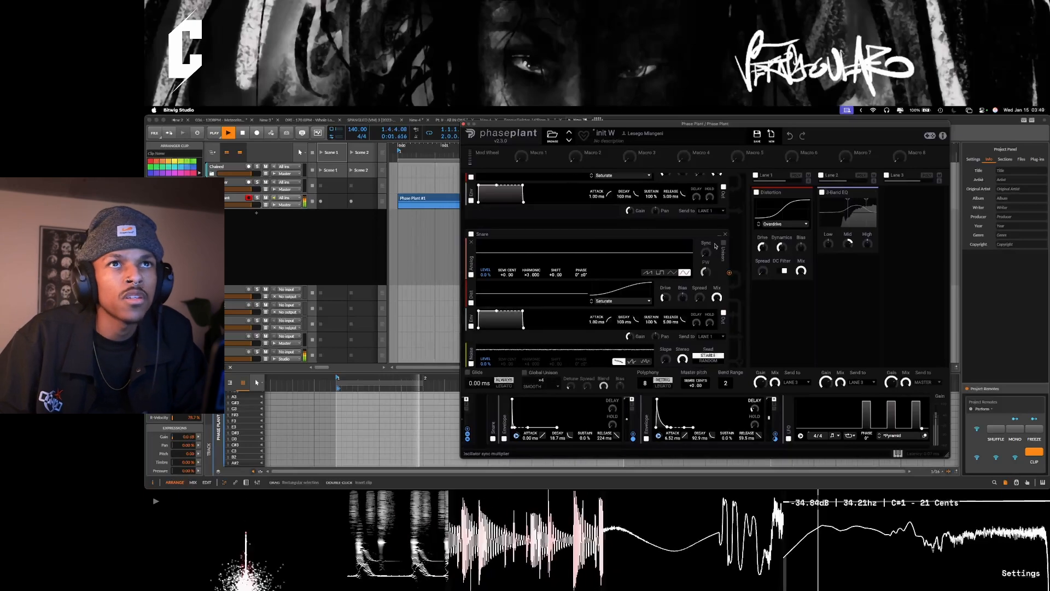
Step: Collapse the Snare and hat groups, name the hat group CH, and duplicate it below as a group named OH
click(719, 235)
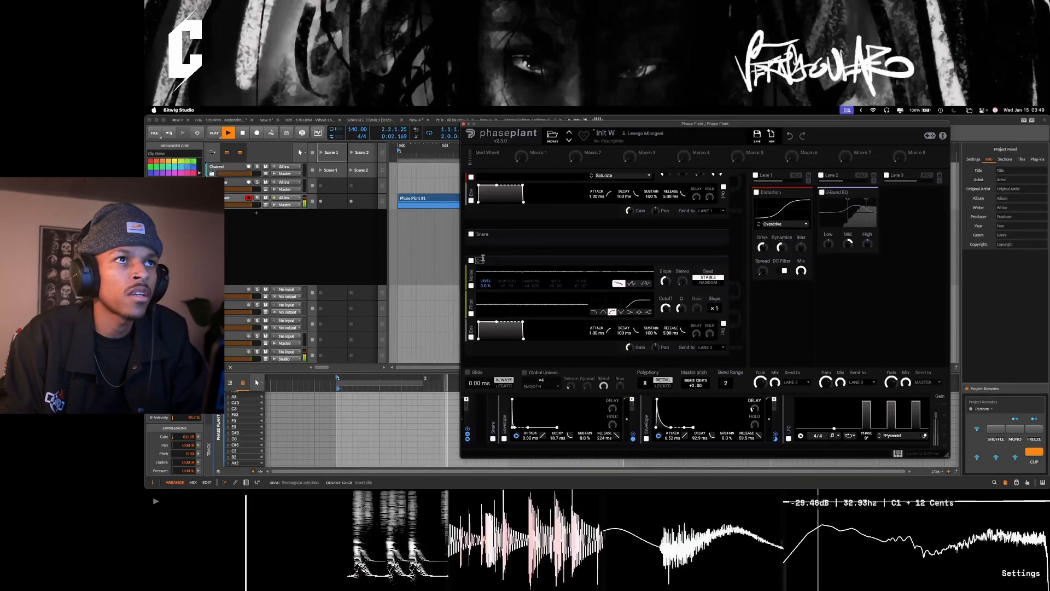
click(719, 264)
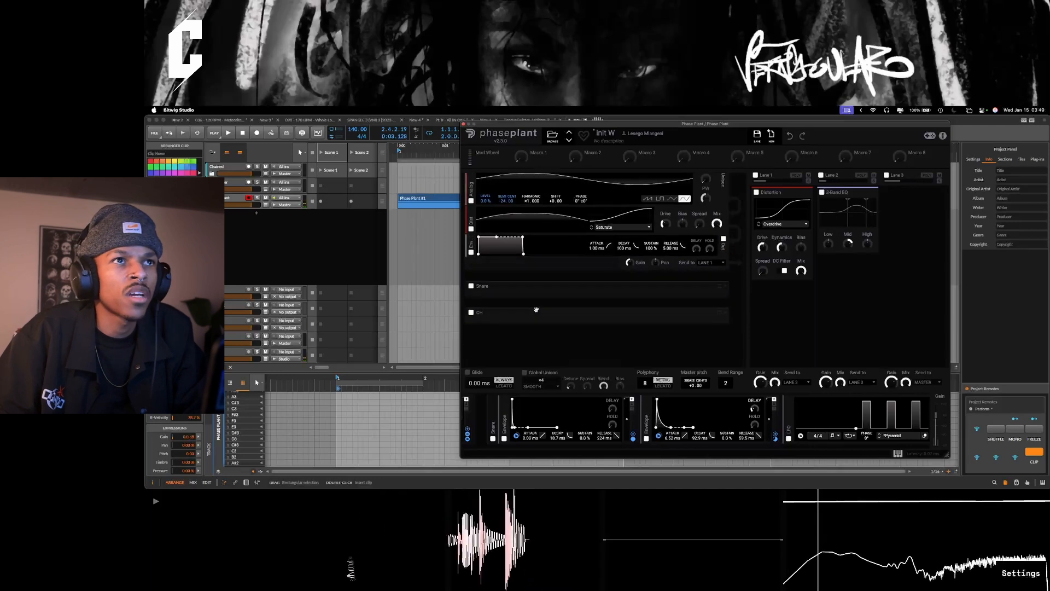
drag(536, 309, 540, 350)
double_click(478, 331)
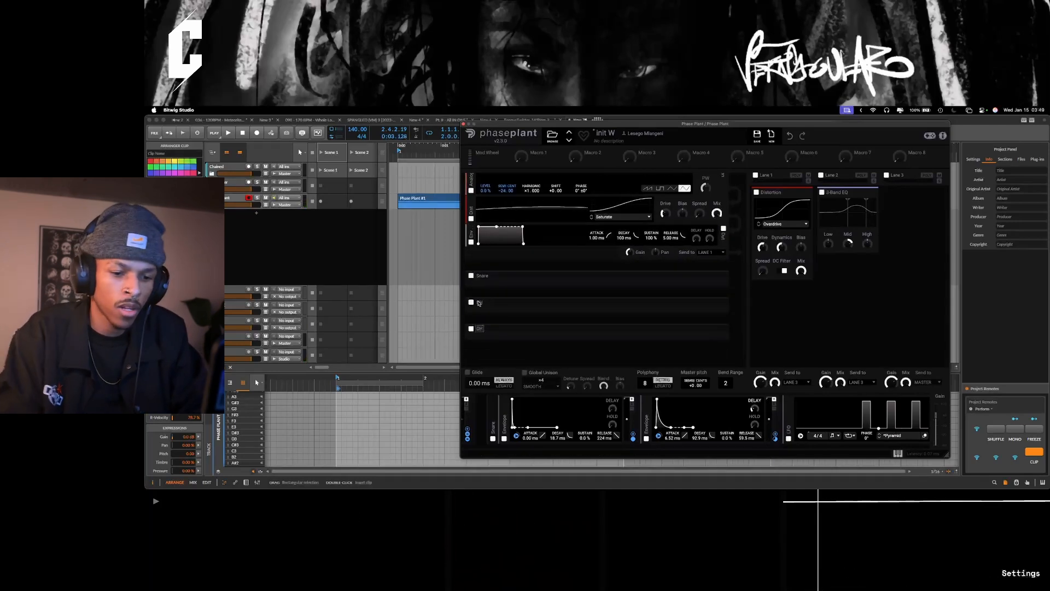
text(OH)
key(Return)
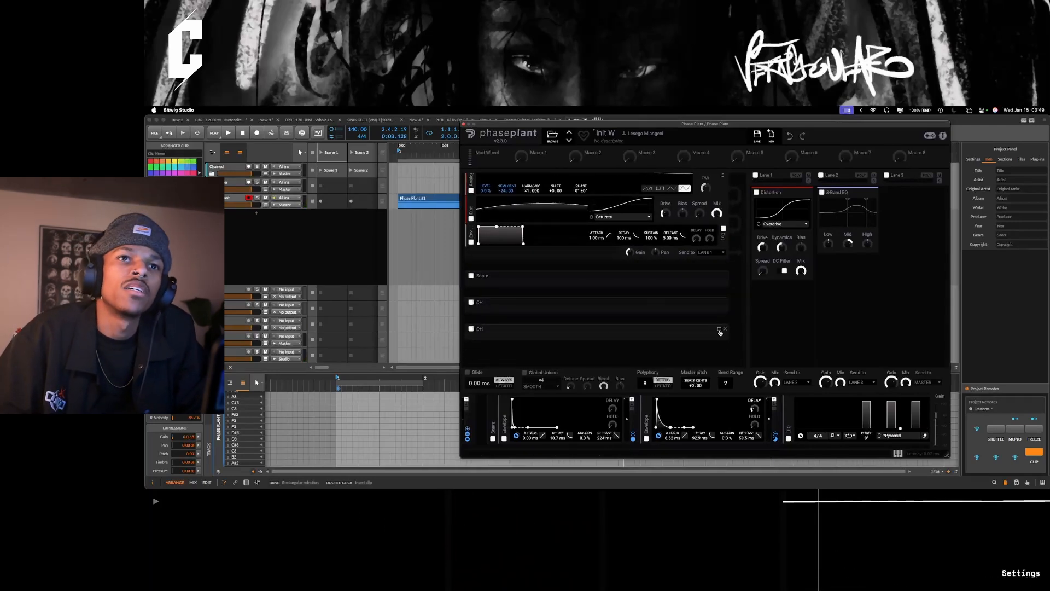
Step: Expand the OH group, duplicate the closed-hat envelope beside the original, and set the copy's decay to 175 ms
click(719, 330)
scroll(683, 329, down, 4)
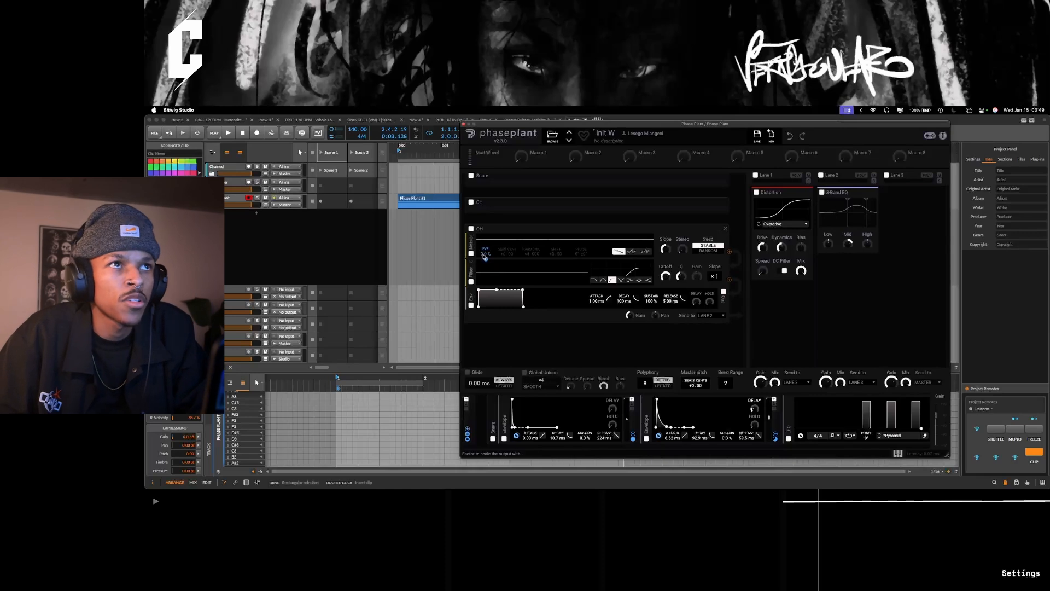
drag(484, 258, 910, 431)
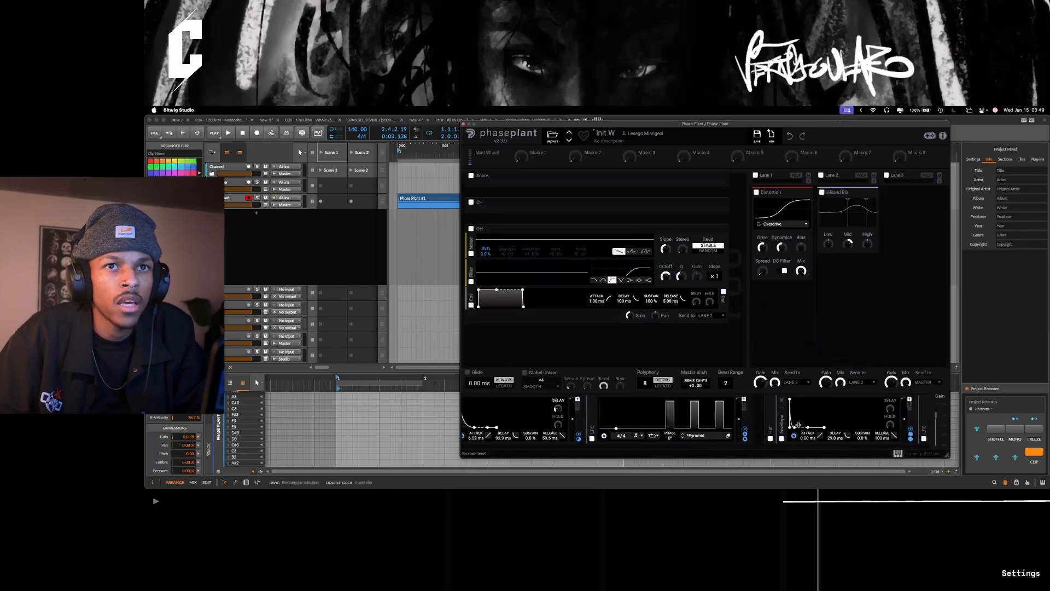
drag(779, 419, 897, 424)
scroll(891, 424, right, 6)
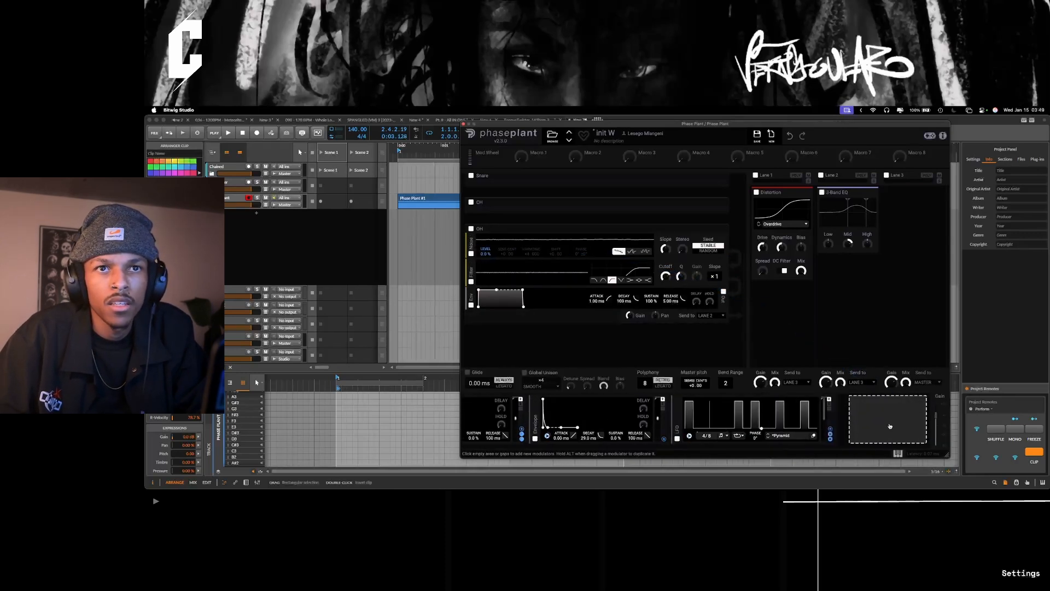
drag(589, 436, 589, 419)
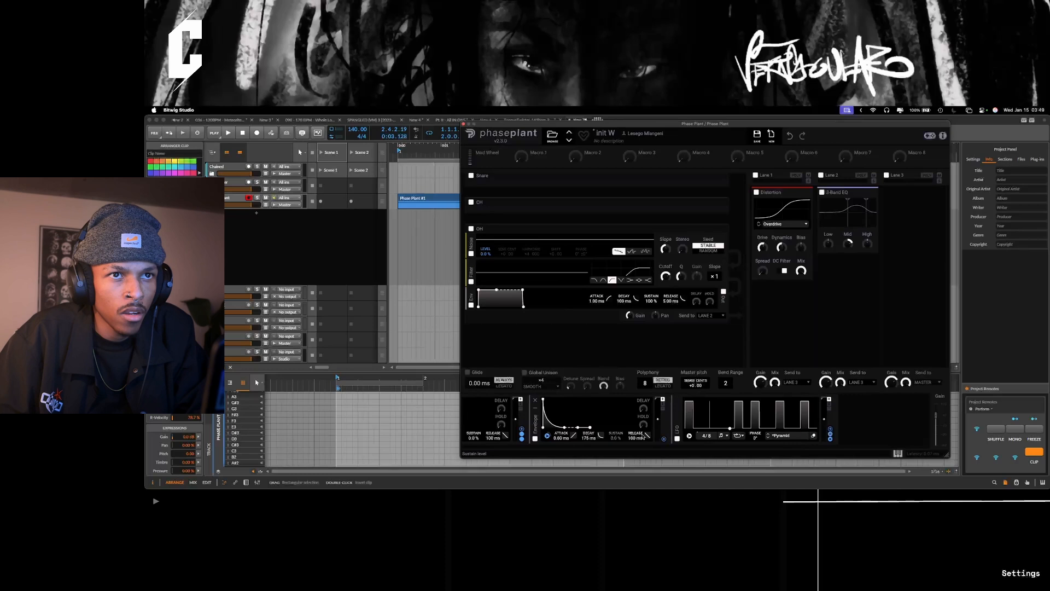
Step: Collapse the closed-hat LFO and add a new LFO with a curved falling shape at a 4/8 rate
click(678, 410)
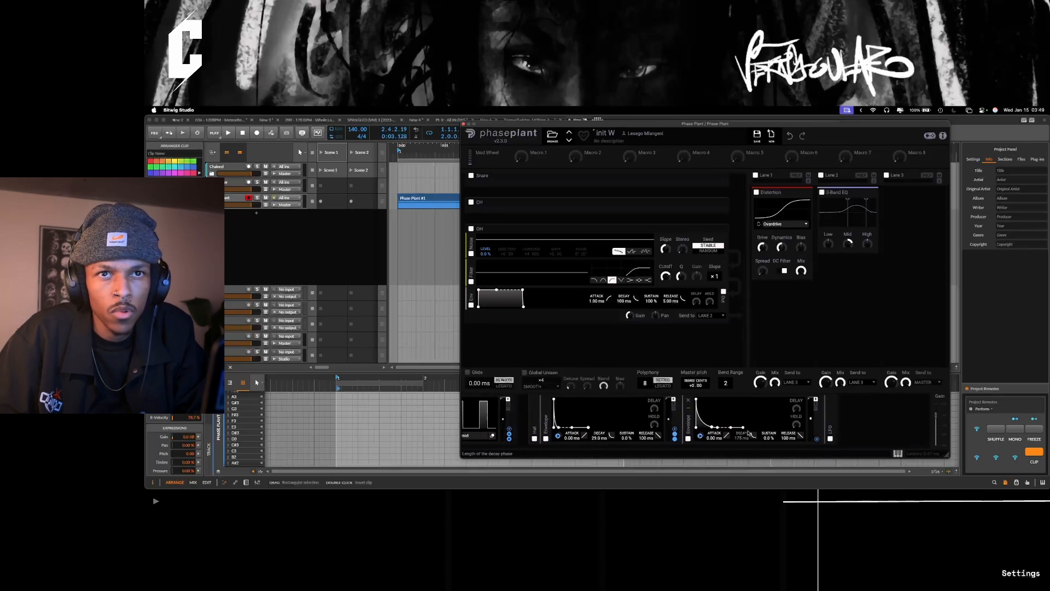
click(881, 420)
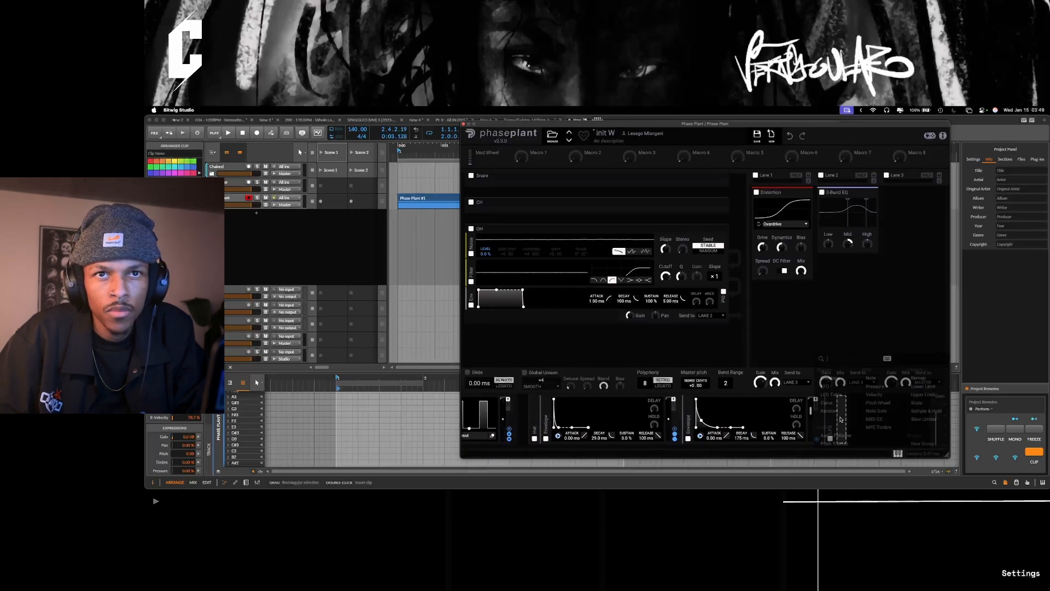
click(836, 387)
drag(843, 401, 776, 401)
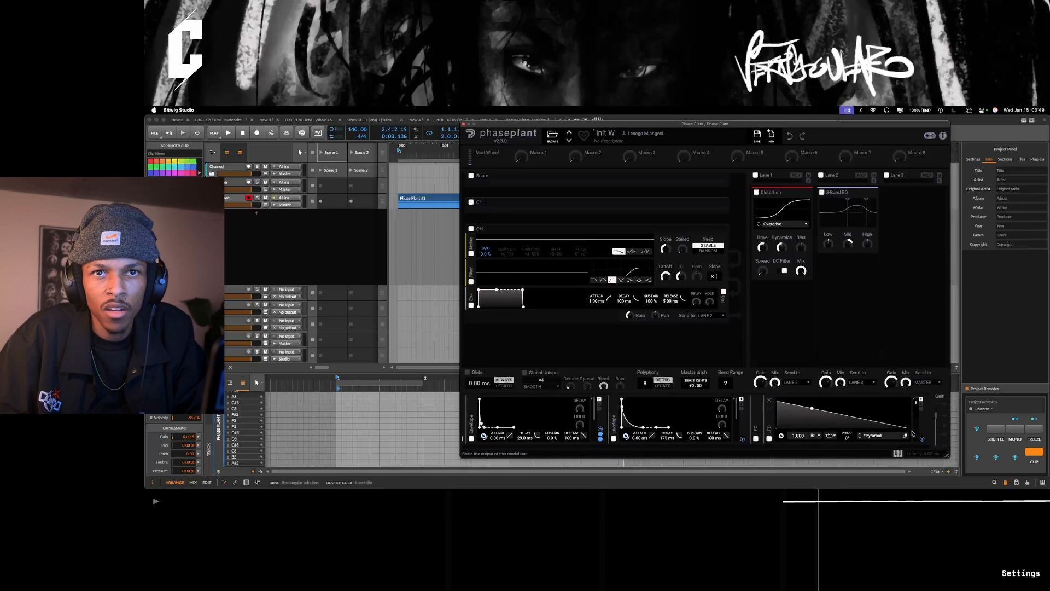
drag(843, 415, 843, 425)
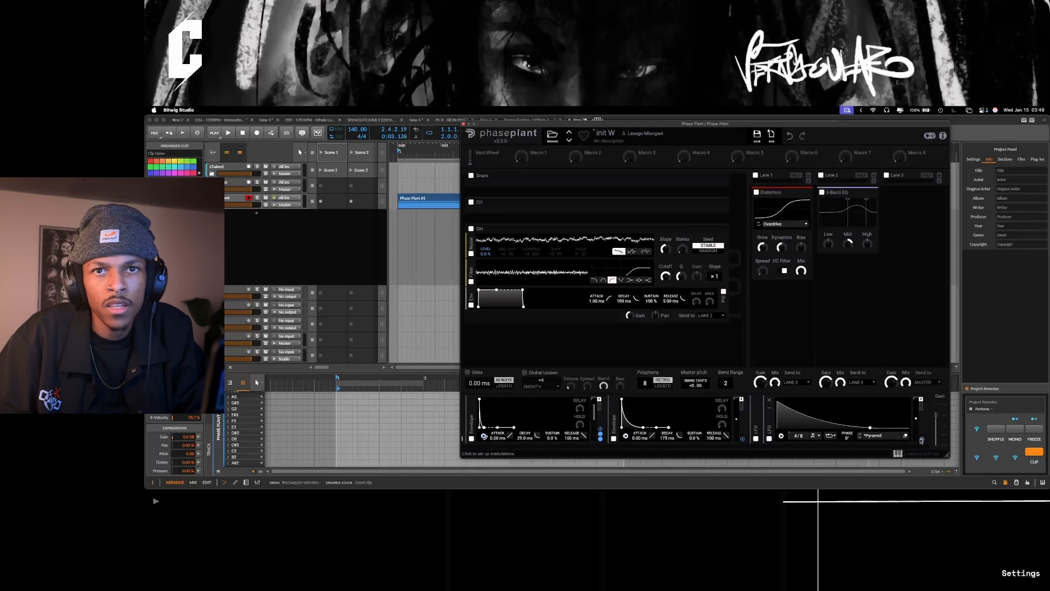
Step: Assign the new LFO to trigger the OH envelope and start playback
click(922, 438)
click(625, 443)
key(space)
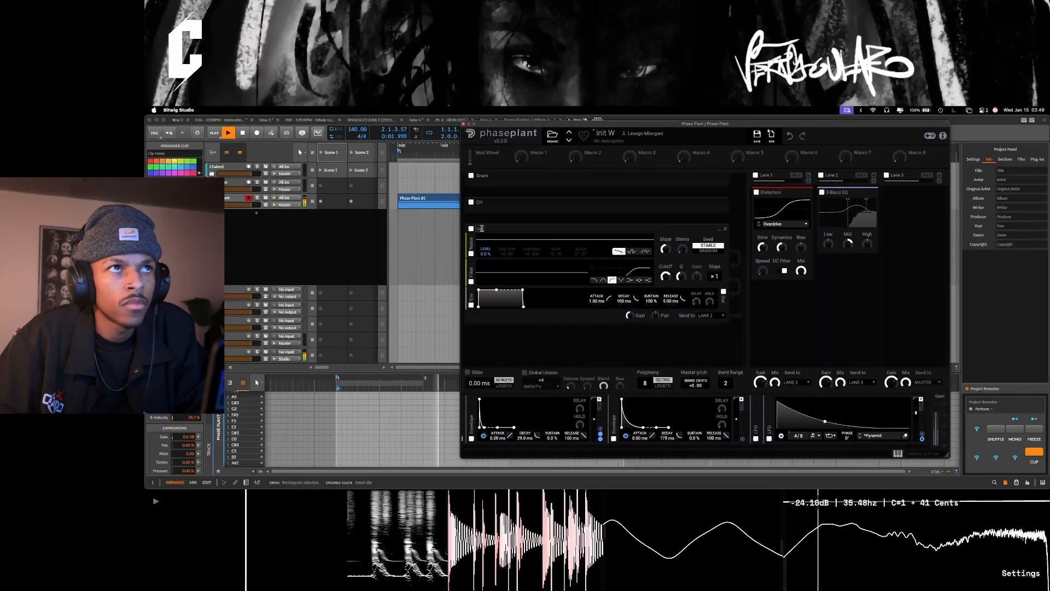
Step: Remove the closed-hat envelope's modulation from the OH noise level and modulate that level with the new OH envelope
mouse_move(600, 434)
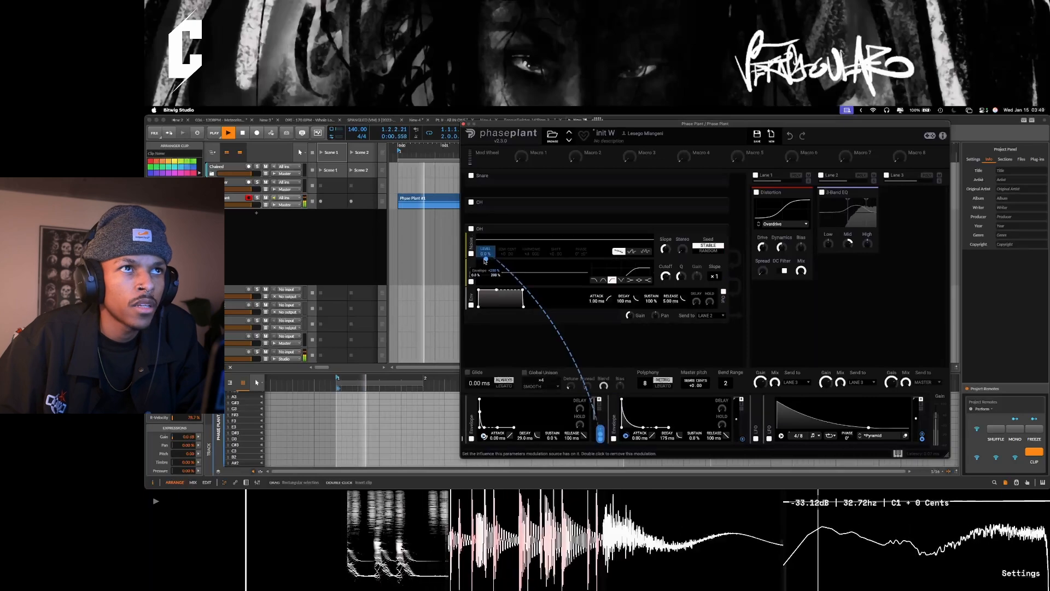
scroll(604, 434, left, 1)
click(608, 434)
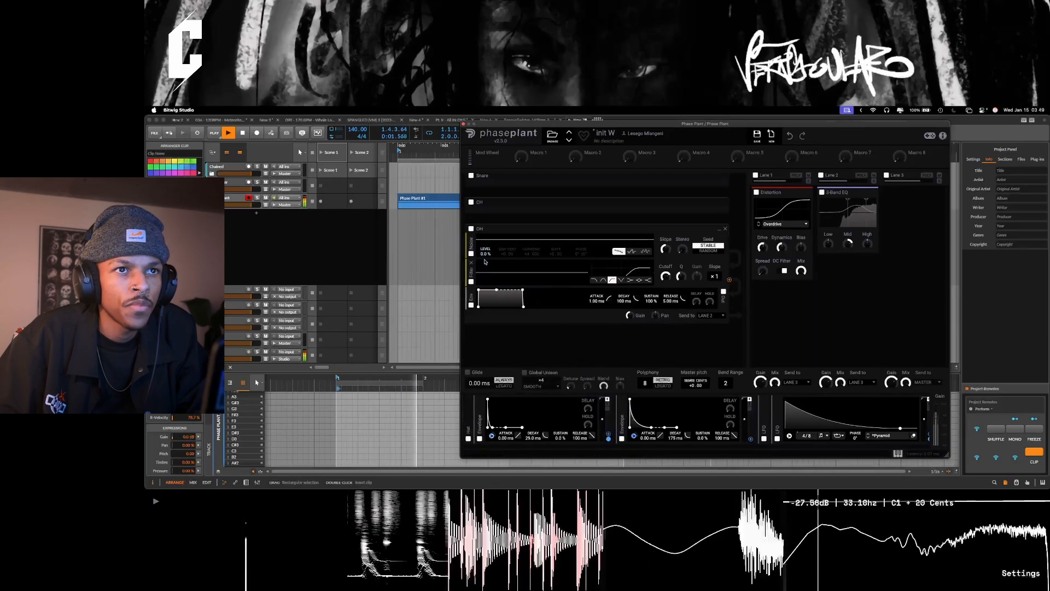
click(750, 438)
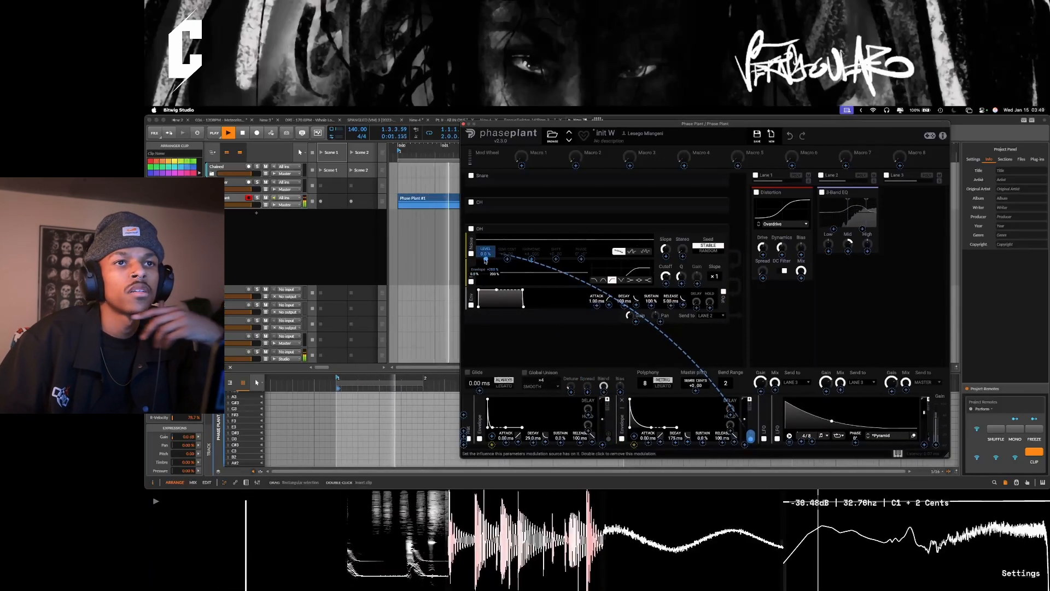
click(485, 260)
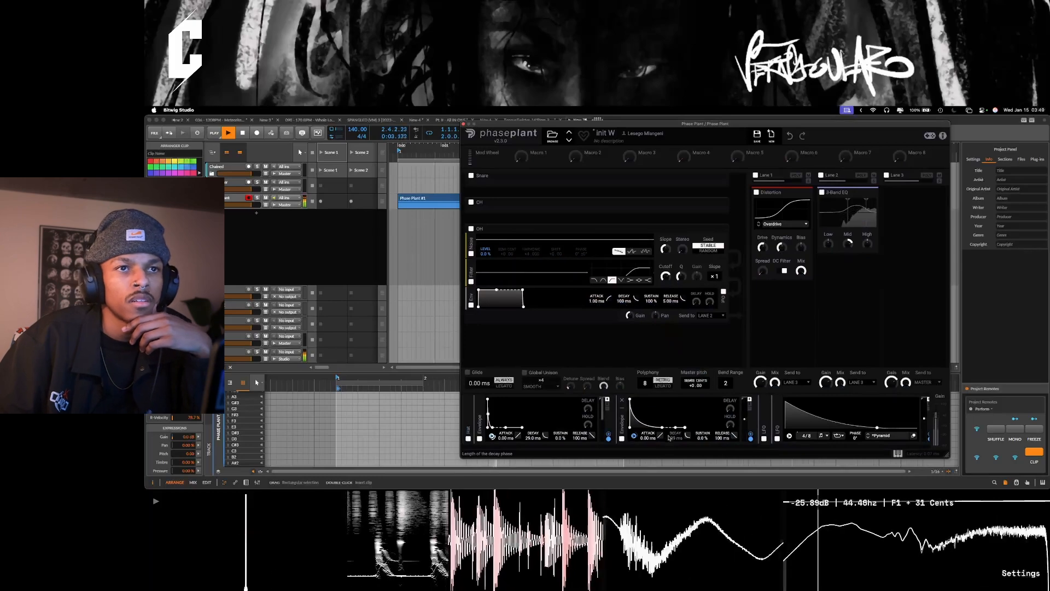
Step: Set the OH envelope's attack to 70.0 ms and decay to 313 ms, and adjust its delay during playback
mouse_move(630, 400)
mouse_down()
mouse_move(642, 427)
mouse_move(634, 399)
mouse_up()
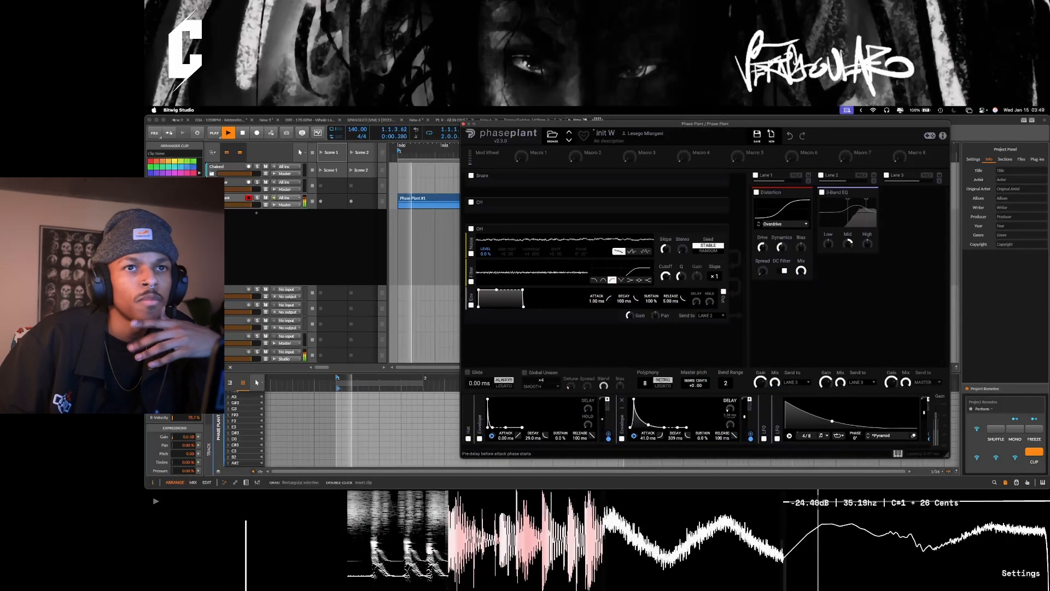
drag(730, 409, 730, 406)
drag(674, 437, 674, 440)
drag(634, 400, 637, 400)
key(space)
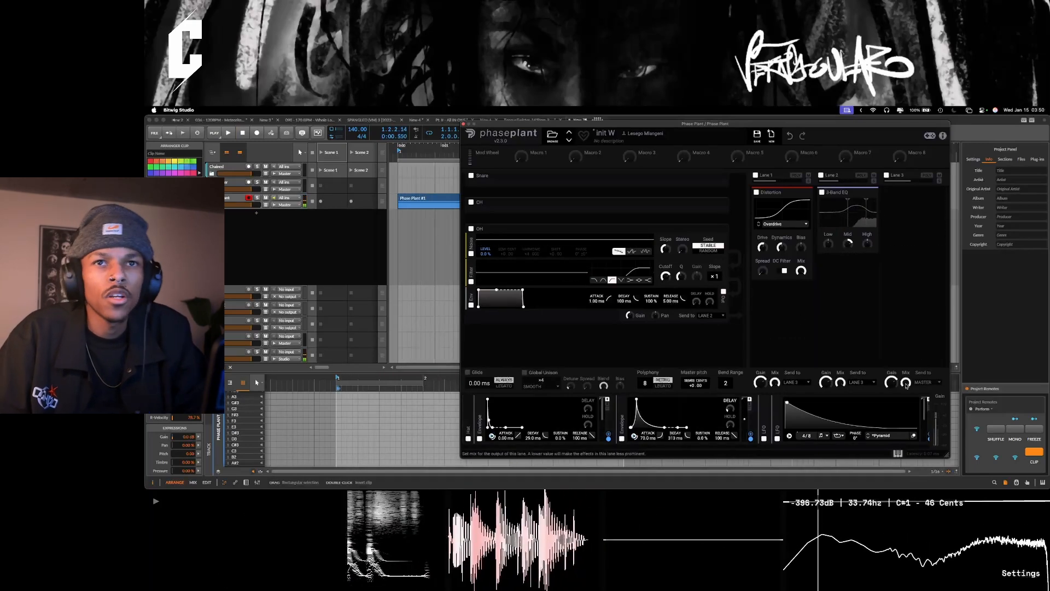
Step: Send the outputs of both the OH and CH groups to Lane 3
click(708, 315)
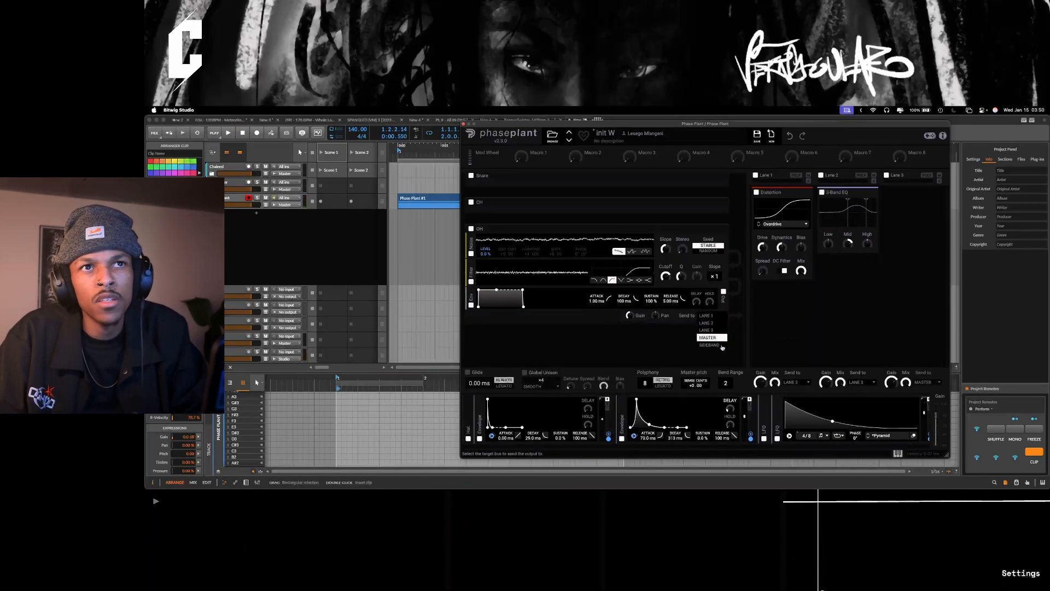
click(706, 330)
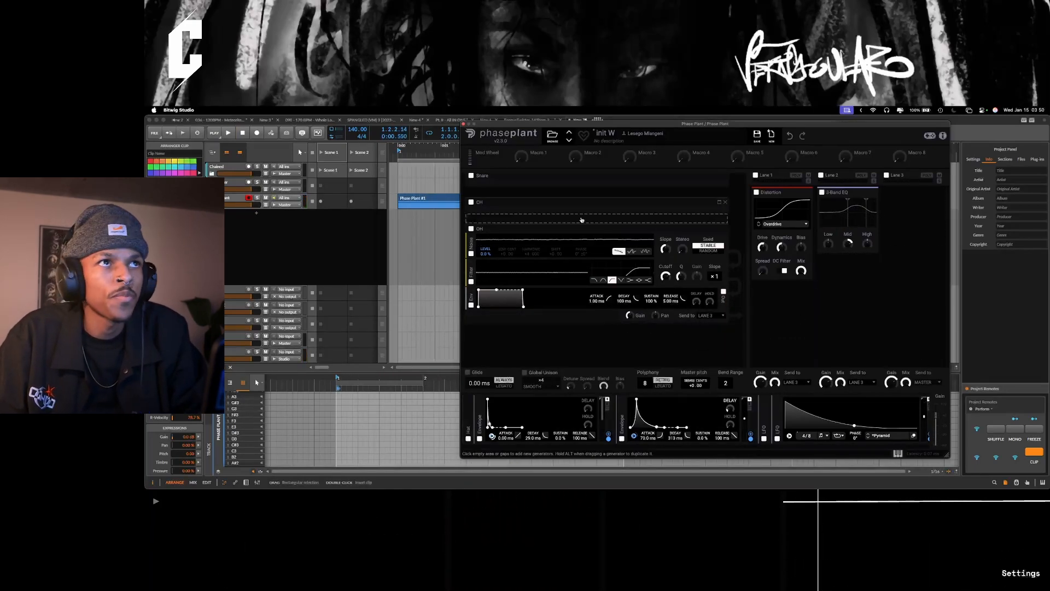
click(719, 204)
click(709, 289)
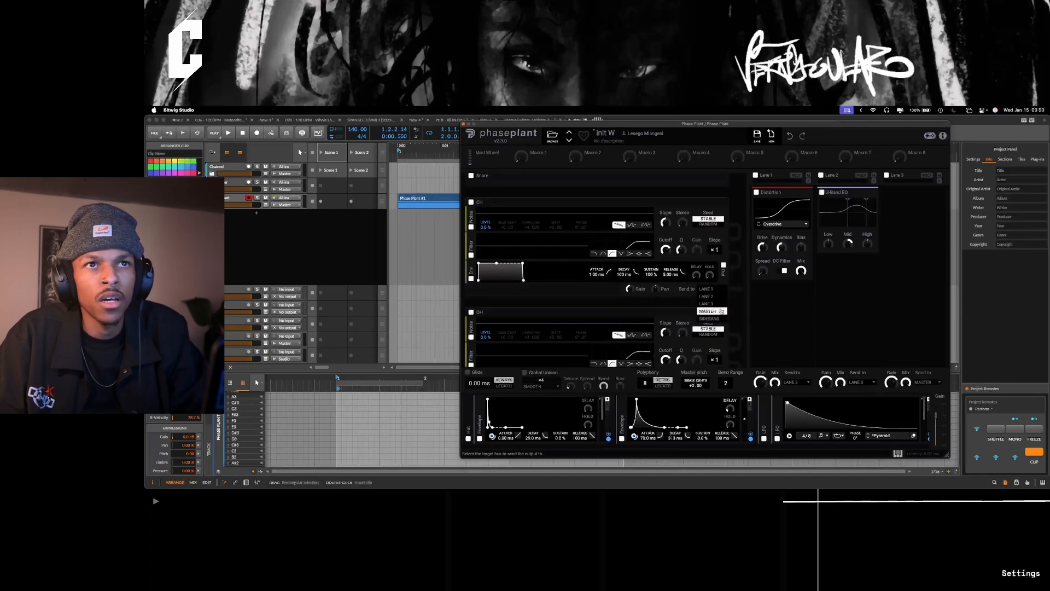
click(706, 304)
Step: Try a high-pass Filter in Lane 3 on the hats during playback and remove it
click(912, 196)
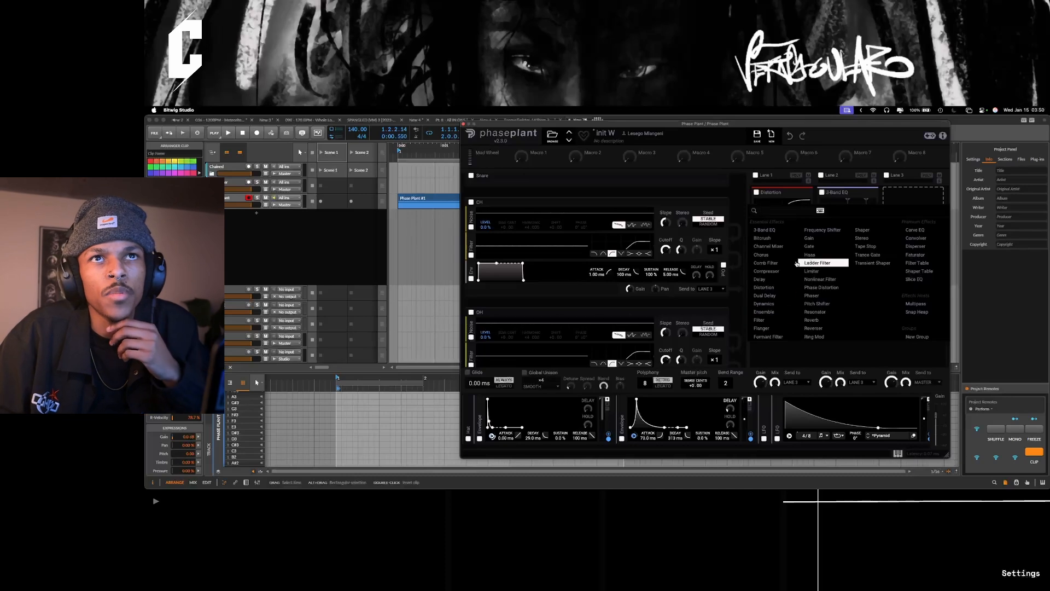
click(760, 320)
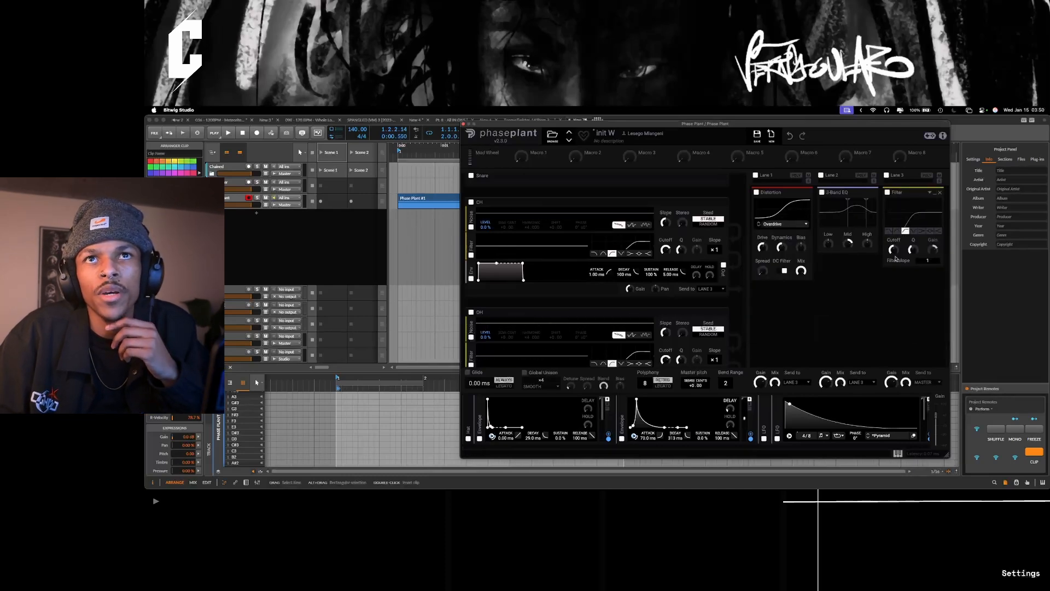
key(space)
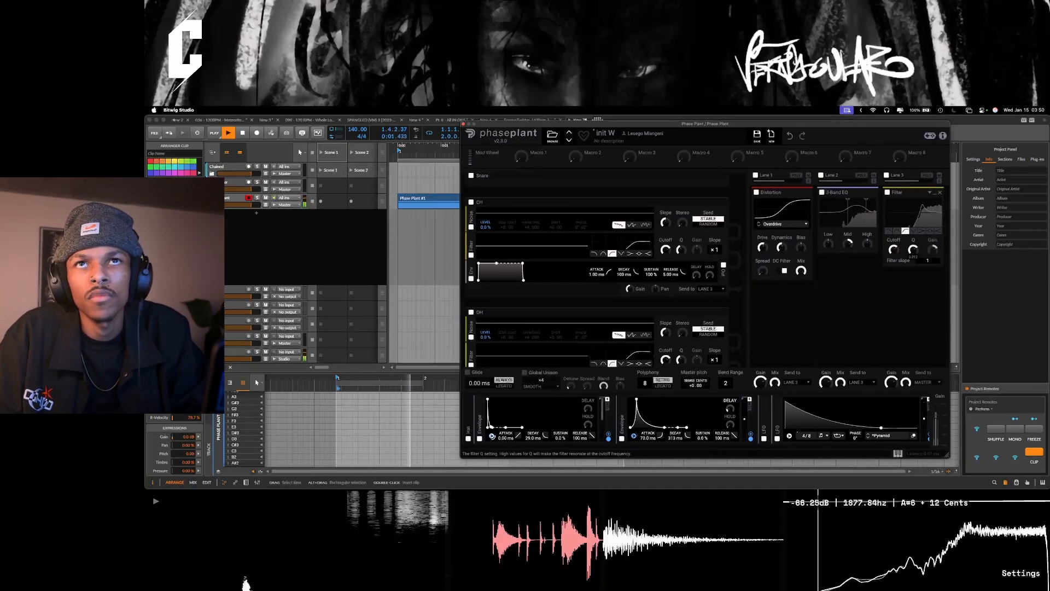
key(space)
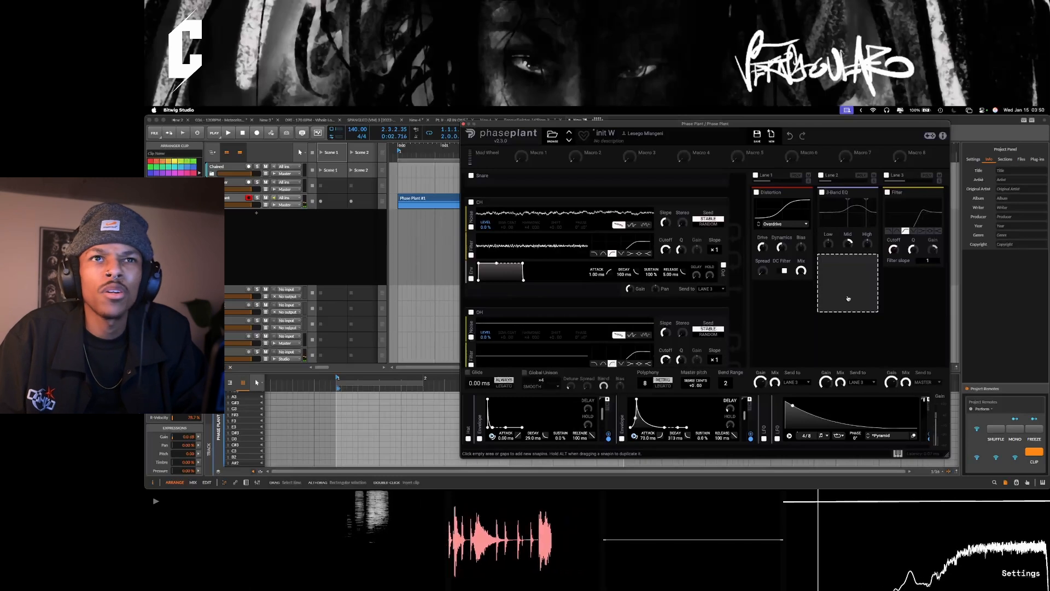
drag(915, 194, 885, 262)
click(874, 261)
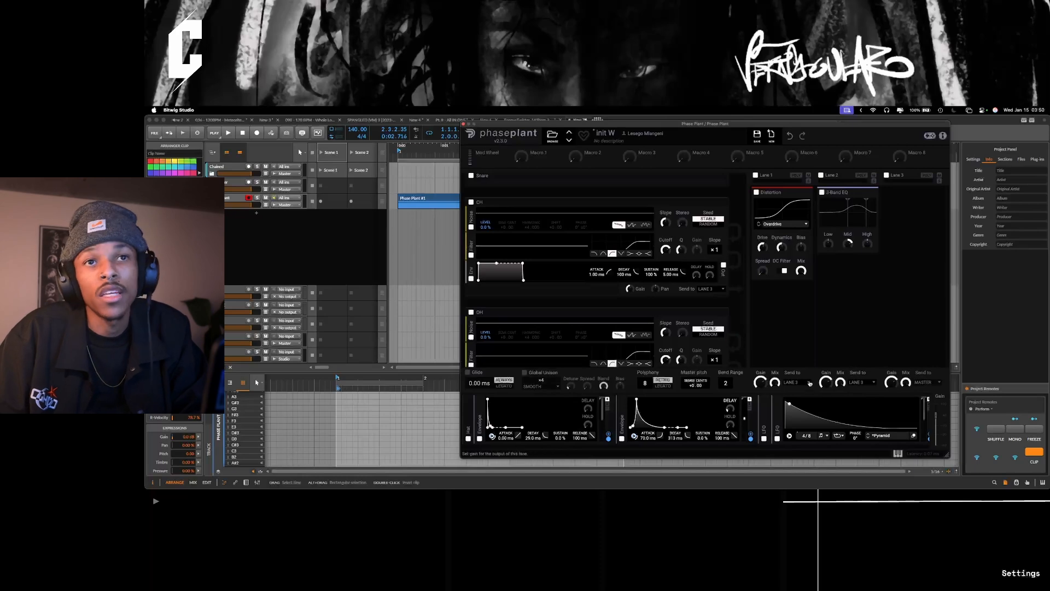
Step: Audition the kit, add a Snap Heap to Lane 3, and open its editor window
key(space)
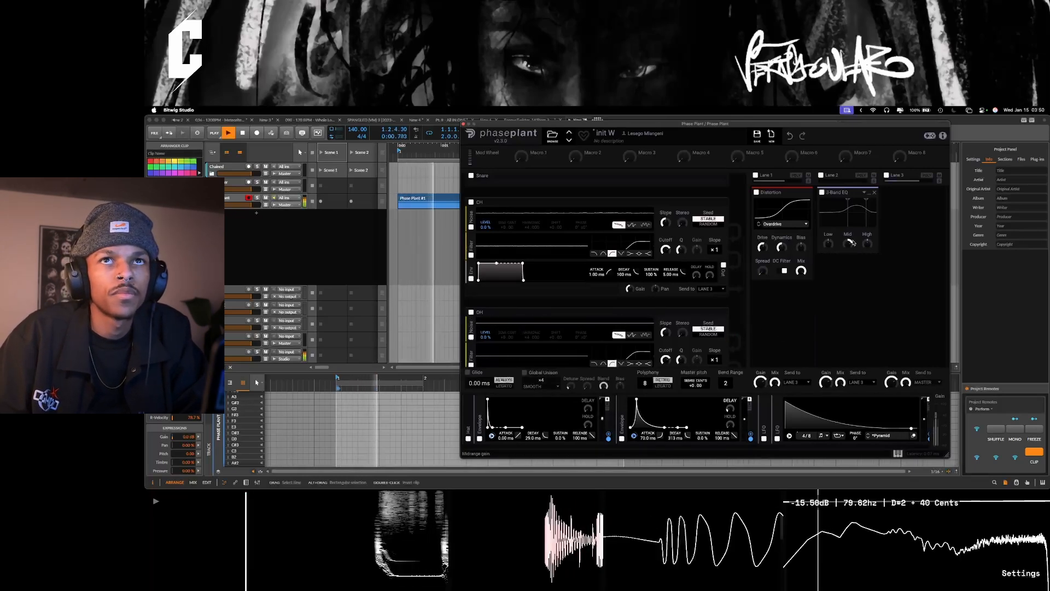
key(space)
click(902, 309)
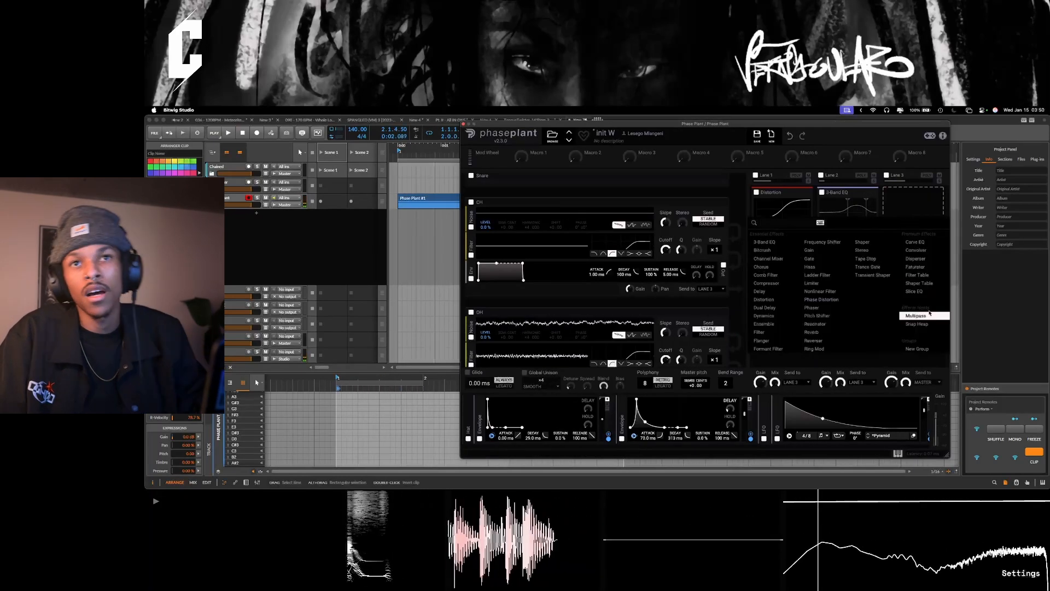
click(924, 323)
click(936, 204)
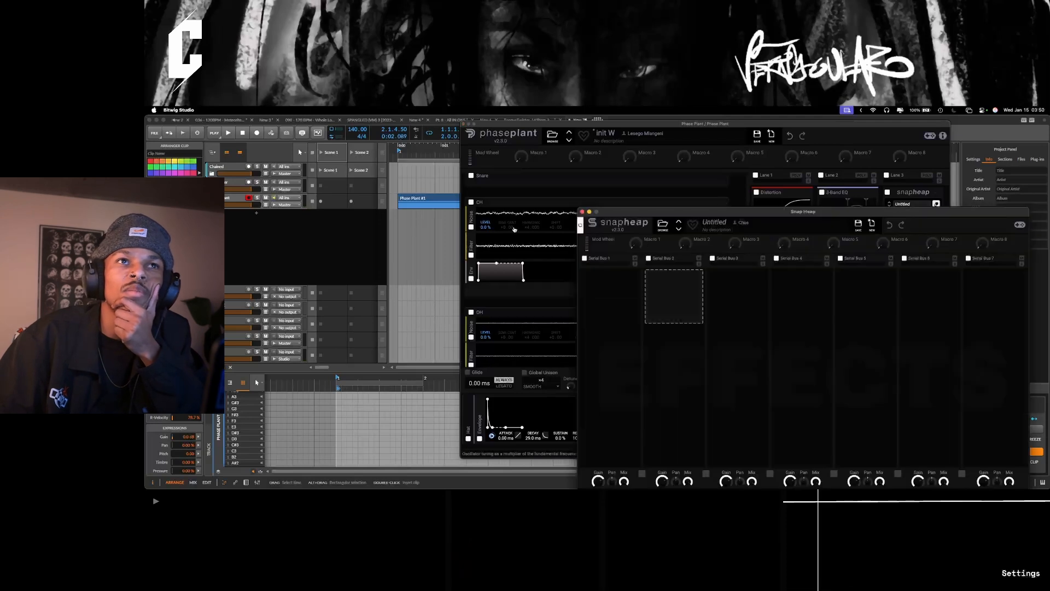
Step: Load the Stompbox Cleaner preset from the Vernacular bank in Snap Heap and close the preset browser
click(663, 225)
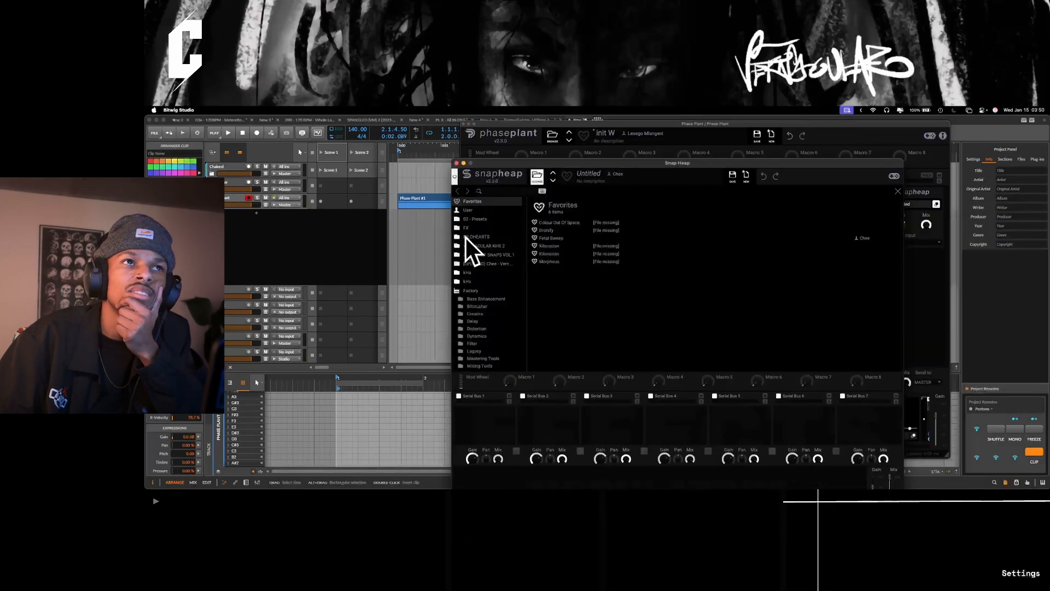
click(469, 292)
scroll(473, 306, down, 3)
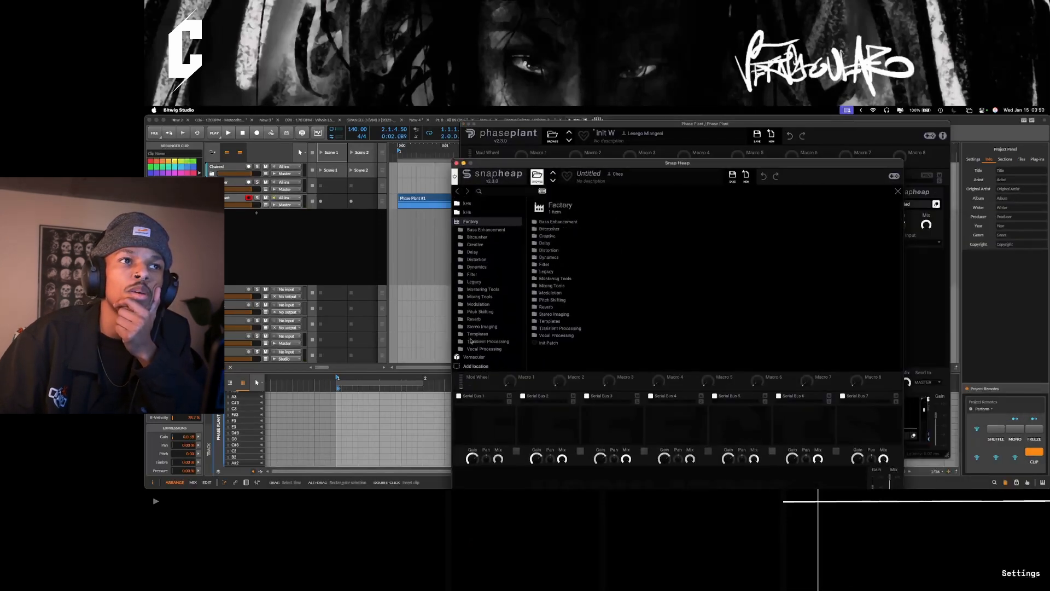
click(471, 357)
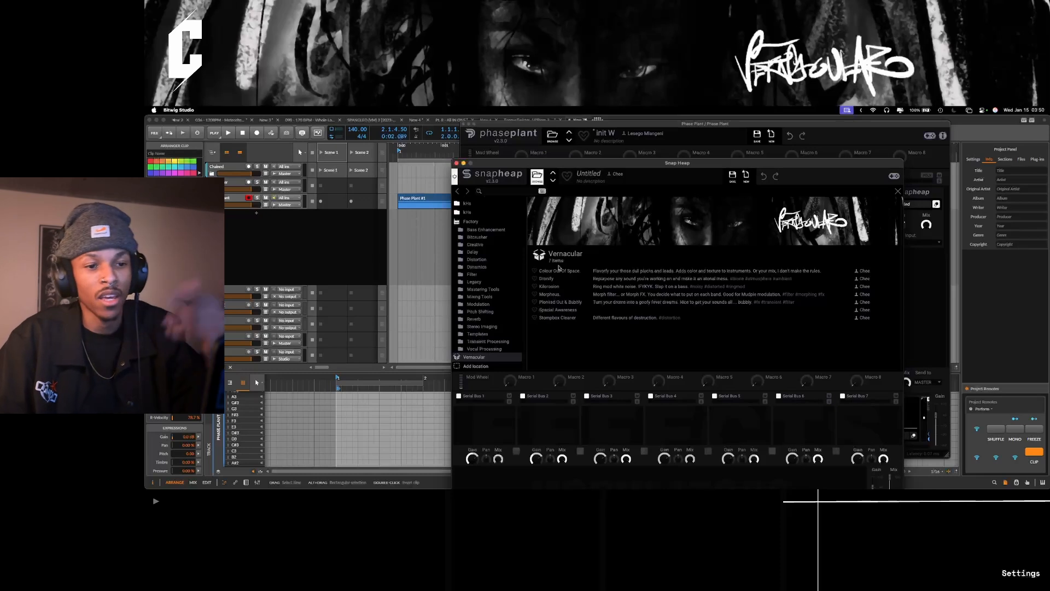
click(557, 318)
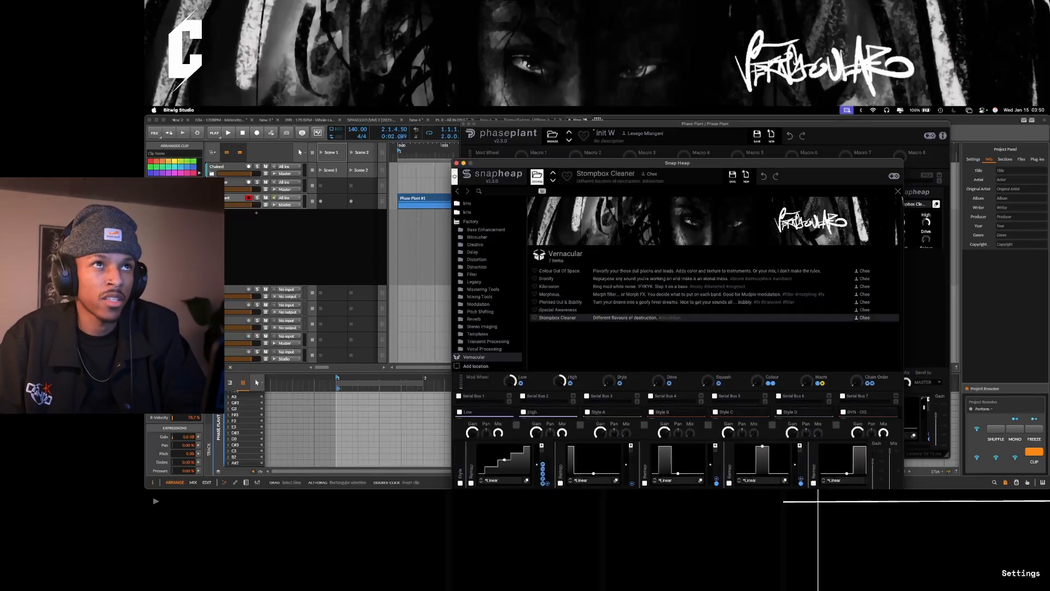
click(538, 178)
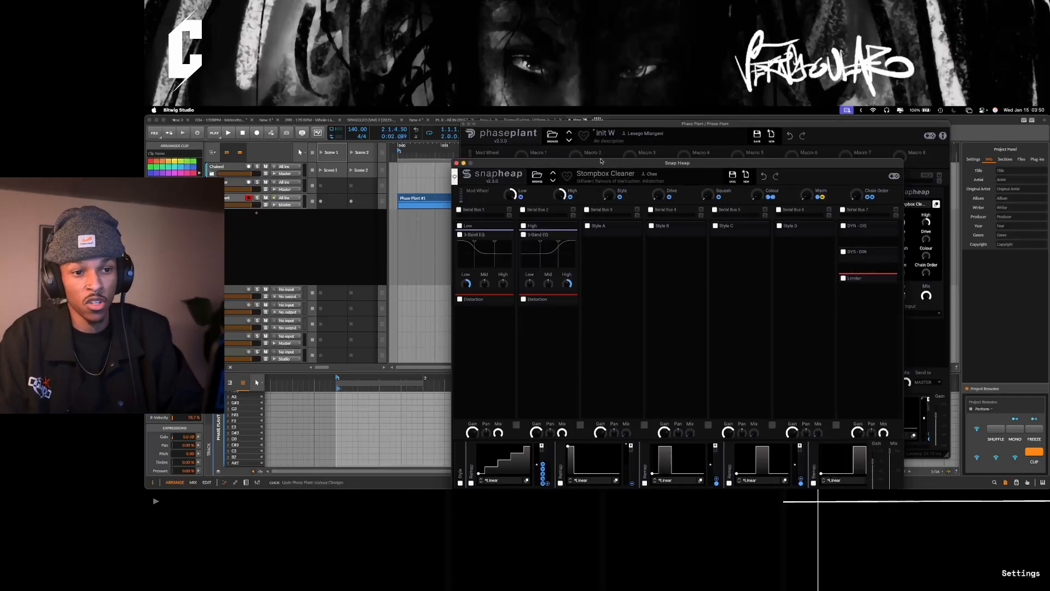
Step: Place the Phase Plant and Snap Heap windows side by side, audition the processed kit, and examine the preset's modulators
drag(601, 162, 670, 140)
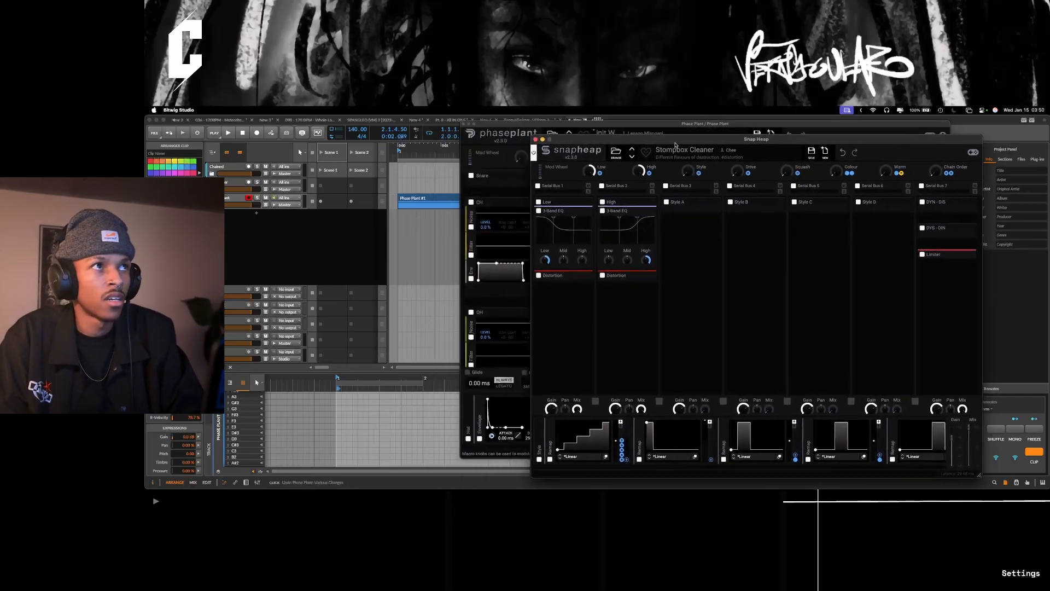
key(space)
click(495, 125)
drag(495, 125, 289, 169)
key(space)
key(space)
key(space)
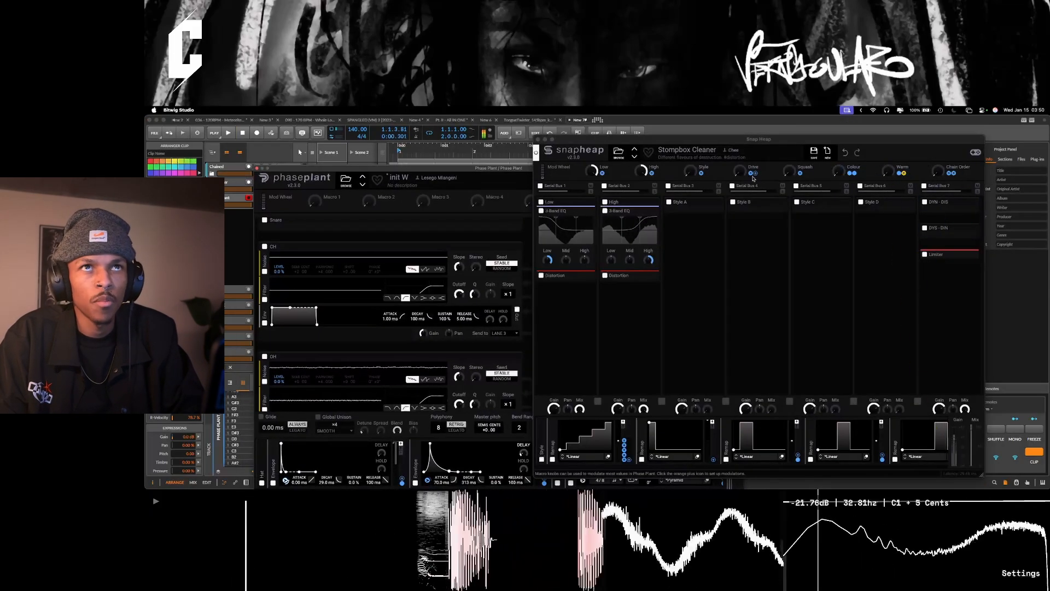
drag(712, 140, 574, 120)
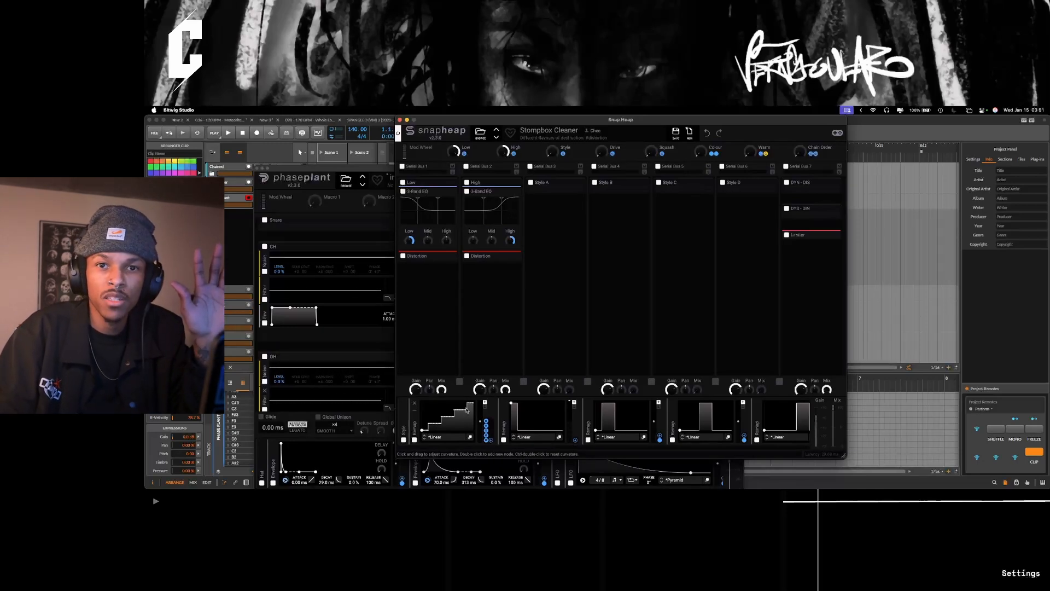
mouse_move(487, 422)
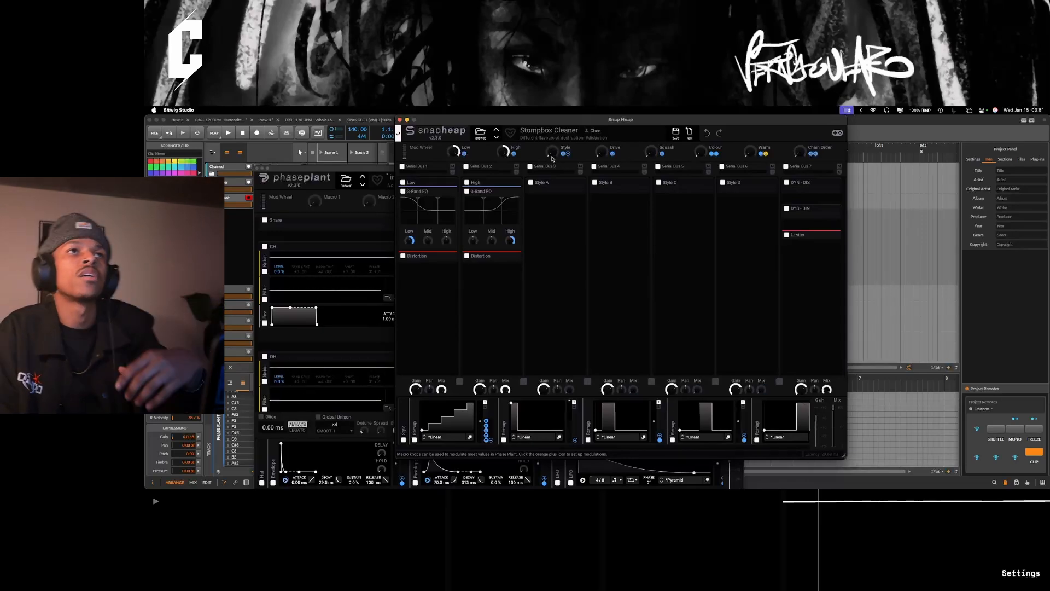
Step: Examine the effects in Snap Heap's Style A group, audition the processed kit, and close the Snap Heap window
click(576, 183)
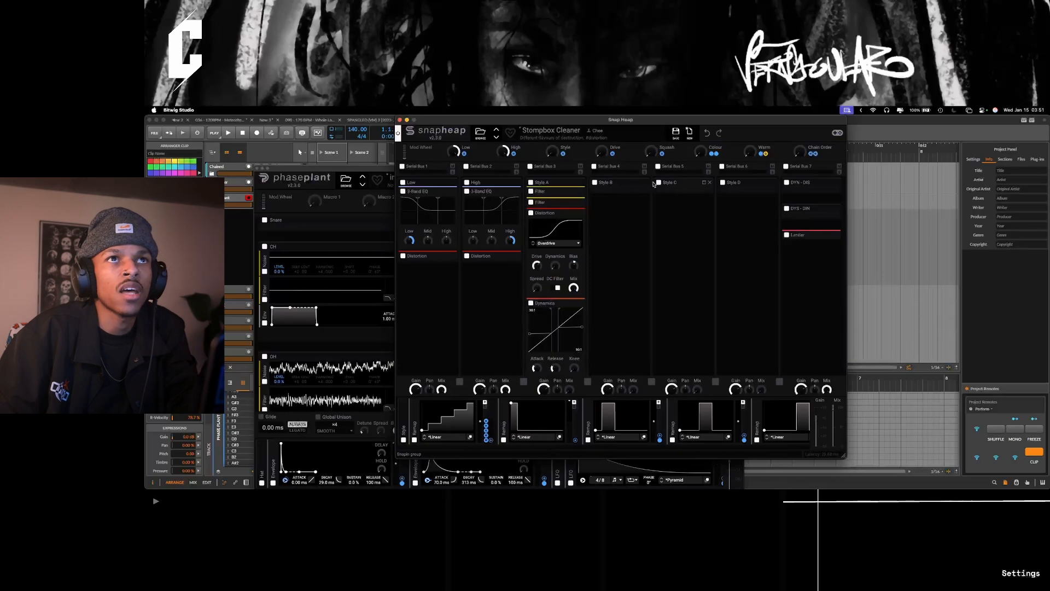
click(576, 182)
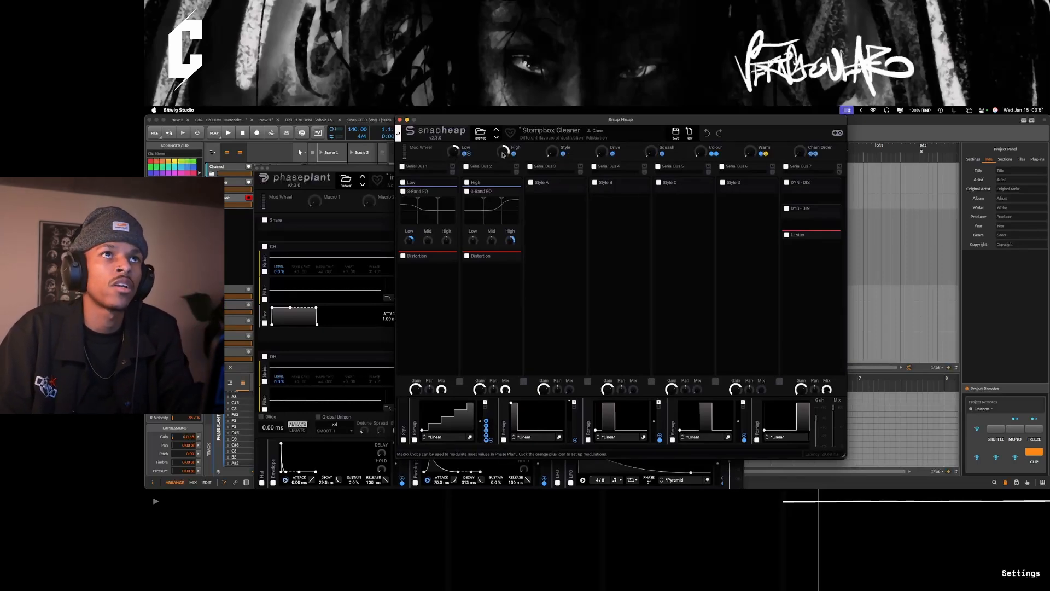
key(space)
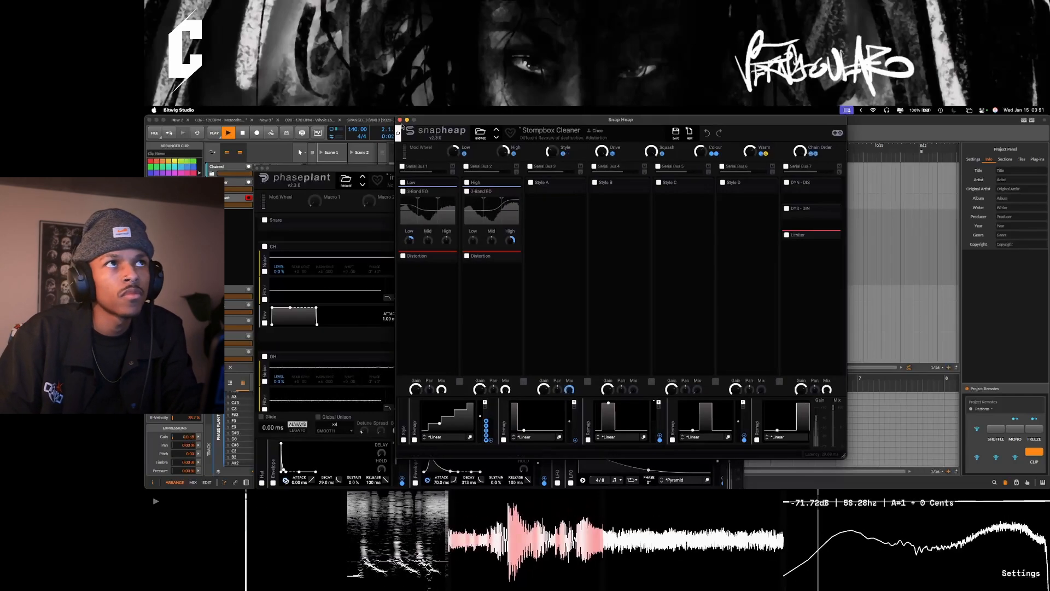
click(400, 119)
key(space)
Step: Switch the OH noise generator's filter to band-pass, adjust its cutoff, and audition the kit
scroll(456, 312, down, 3)
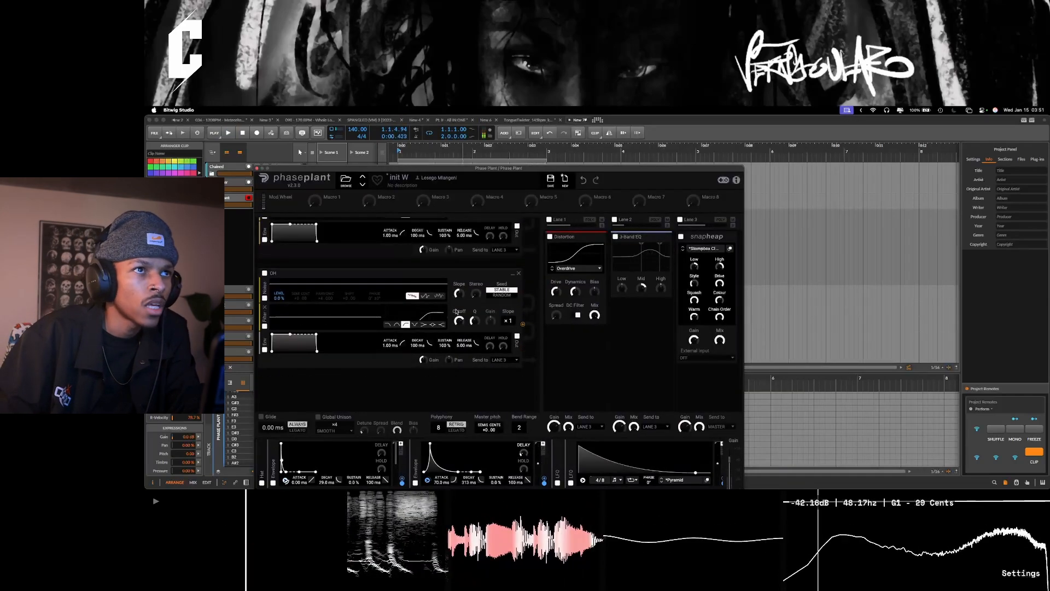
drag(458, 321, 459, 338)
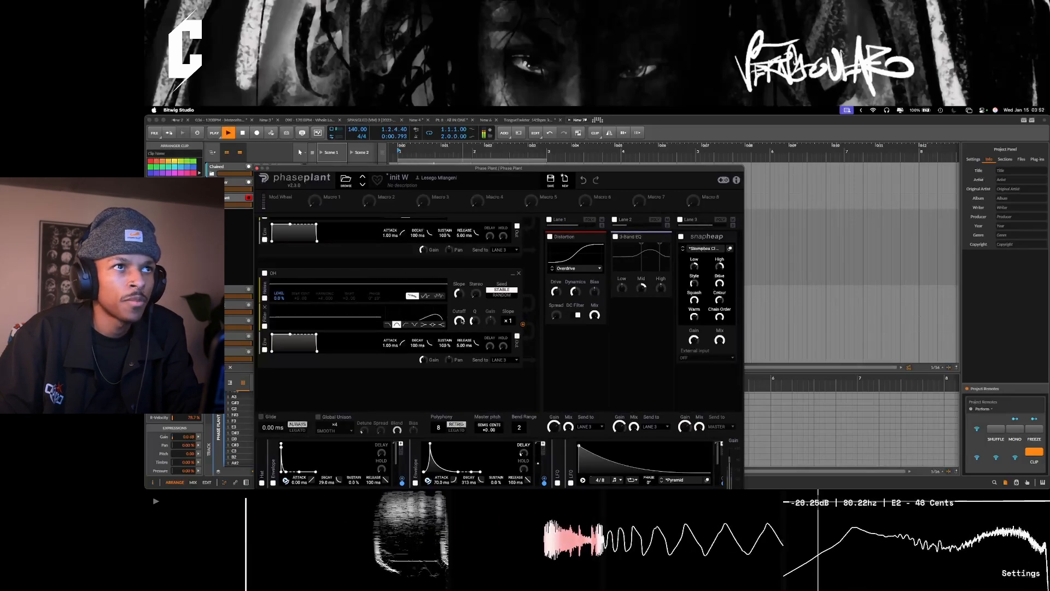
key(space)
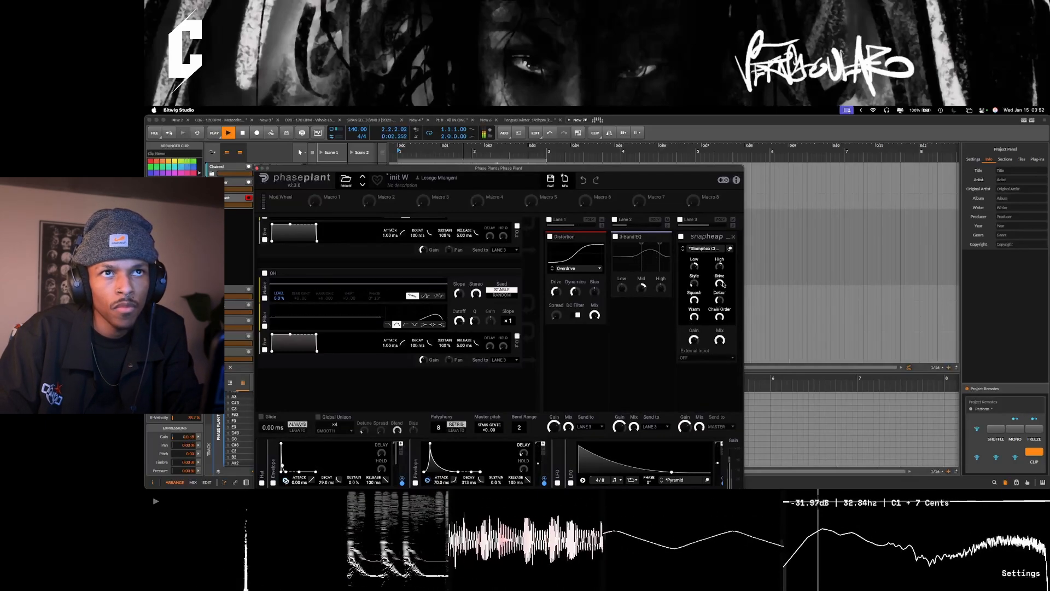
key(space)
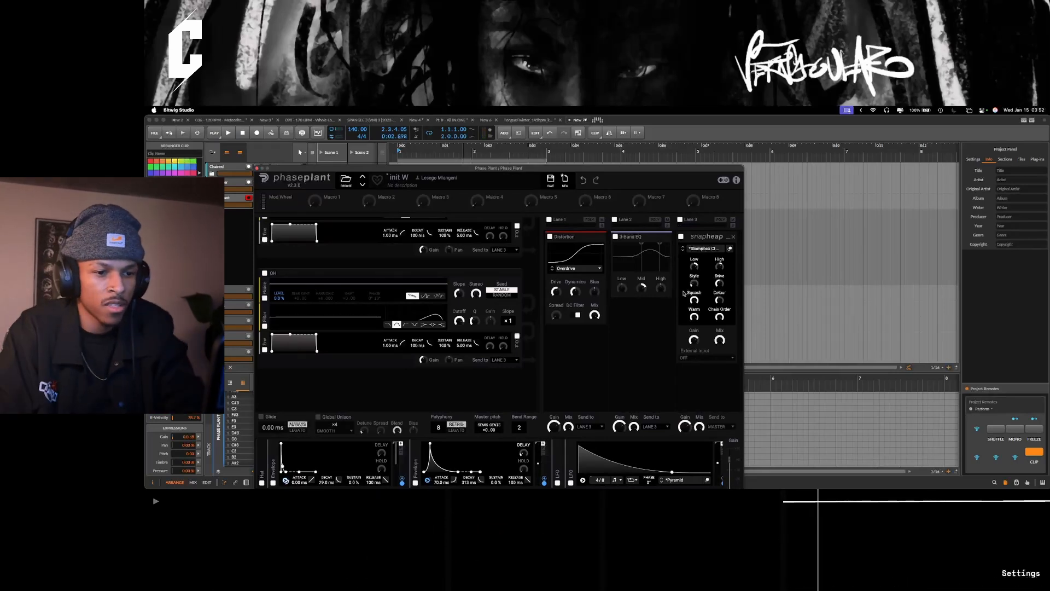
key(space)
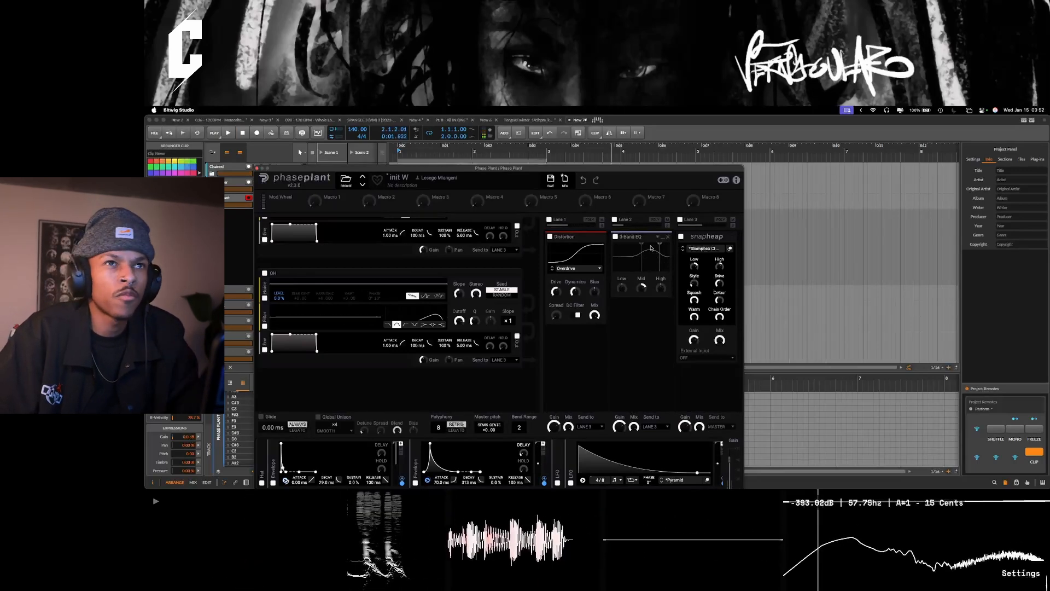
key(space)
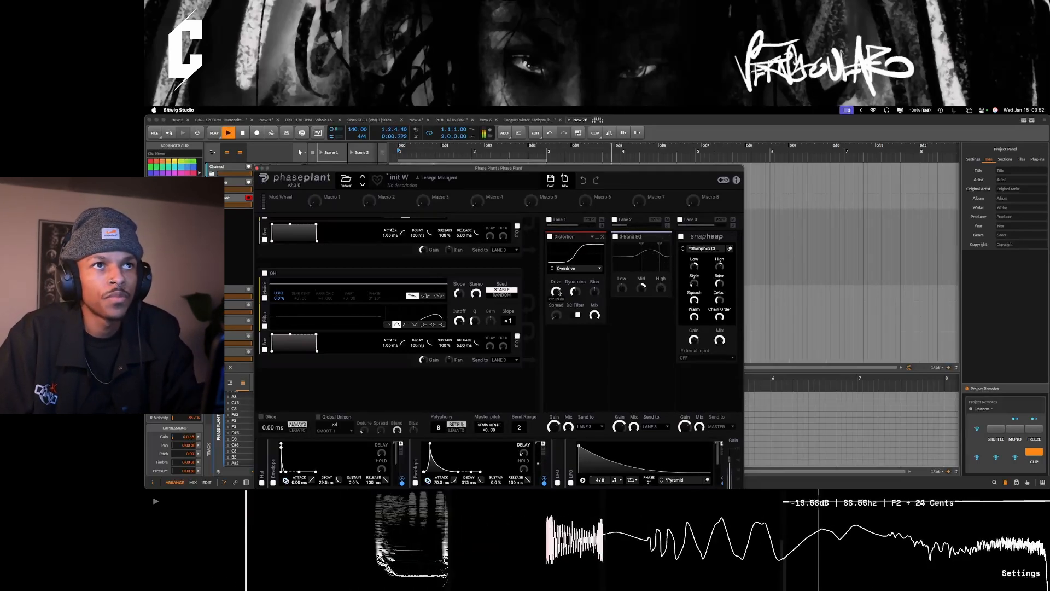
key(space)
Step: Add a Multipass below the Snap Heap in Lane 3 and open its editor window
click(716, 391)
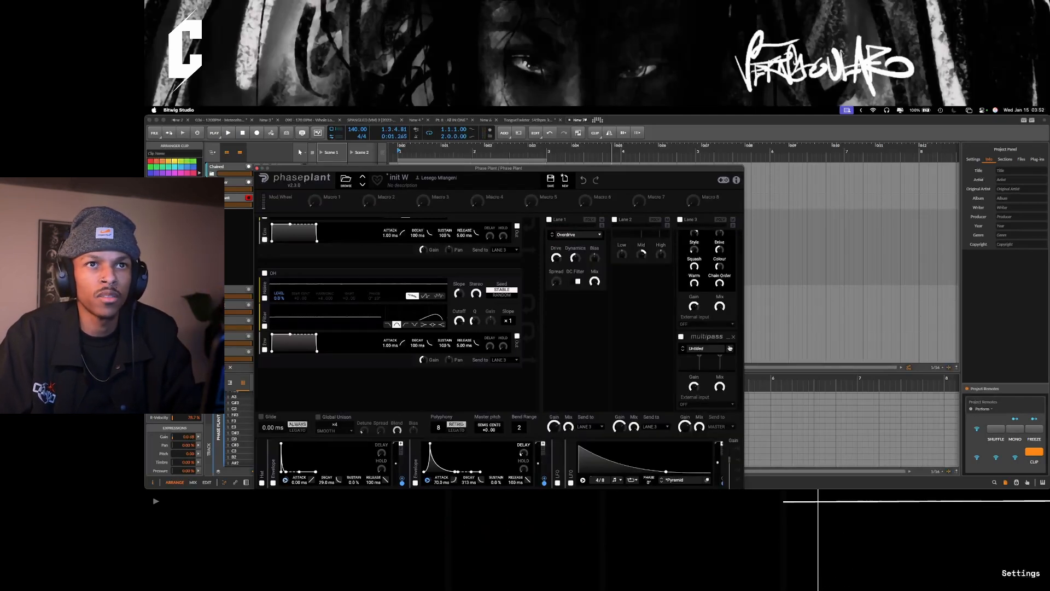
click(729, 348)
drag(692, 316, 589, 126)
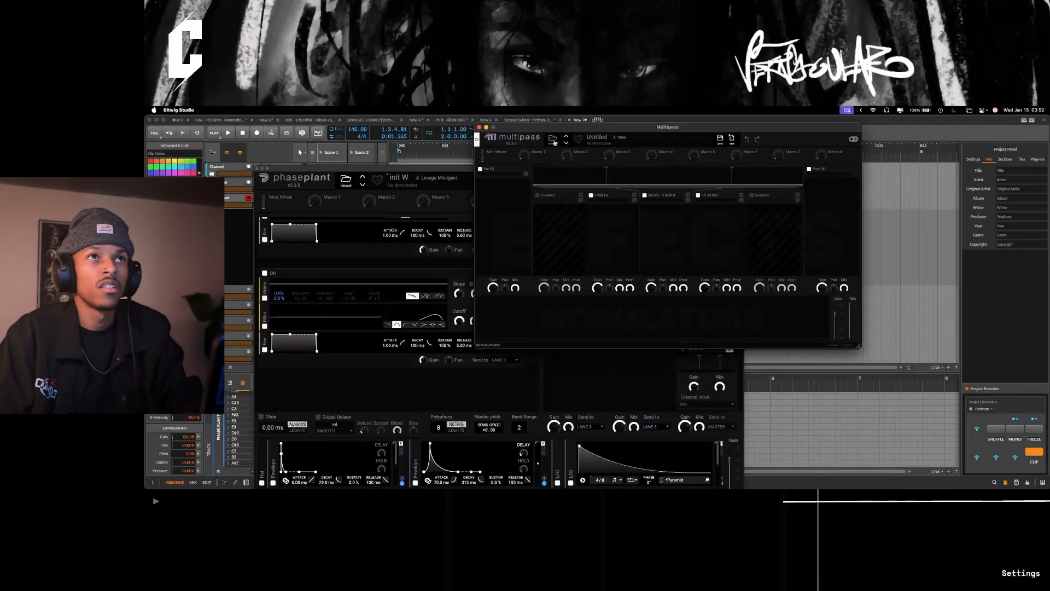
Step: Load the Surgikle preset from the Vernacular bank in Multipass and enlarge its editor window
click(552, 139)
scroll(512, 273, down, 2)
click(504, 293)
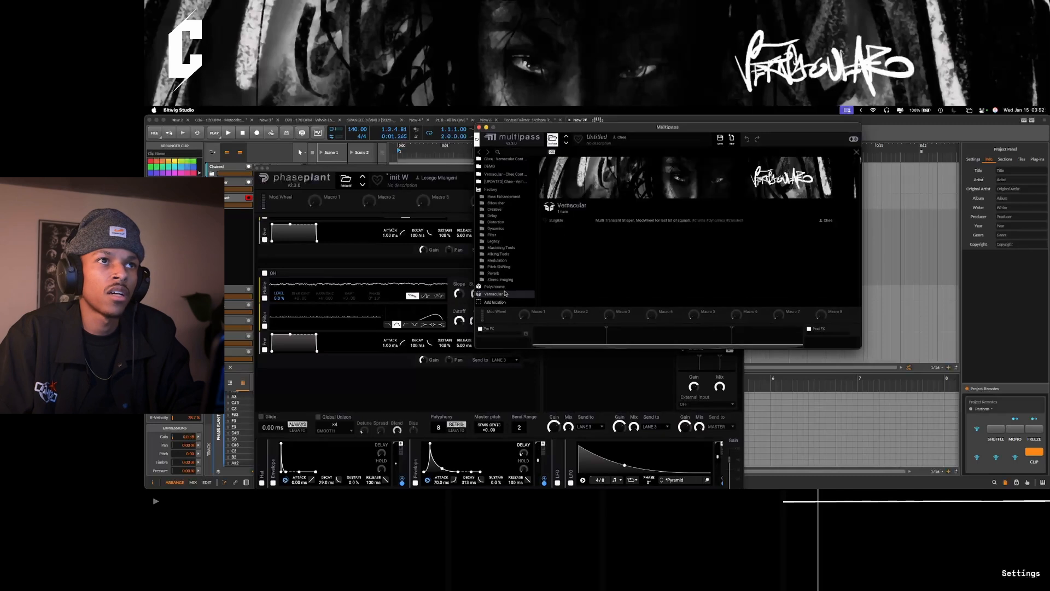
double_click(562, 220)
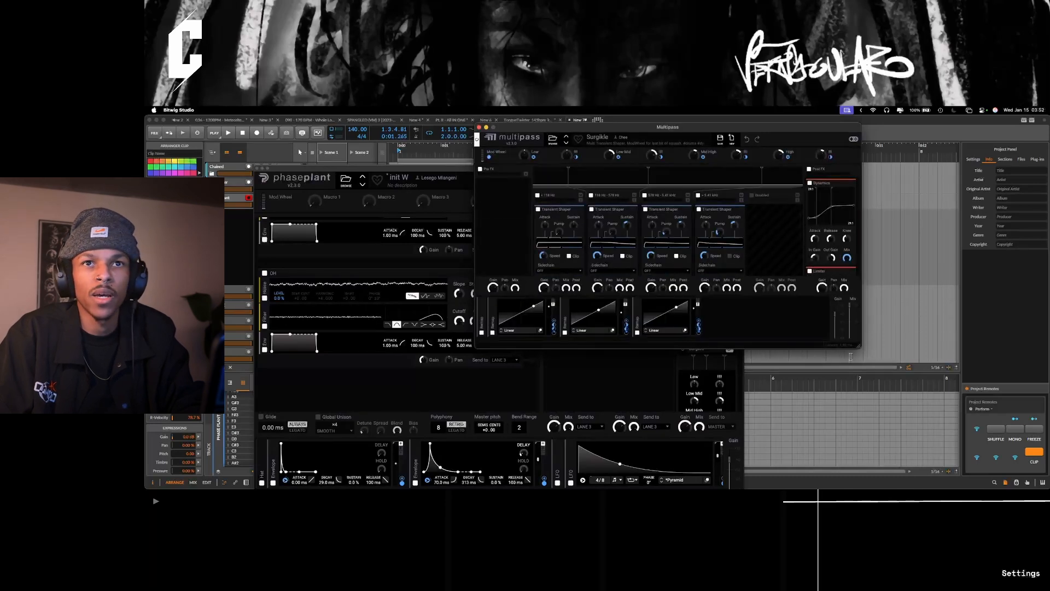
drag(858, 347, 989, 475)
drag(763, 127, 640, 120)
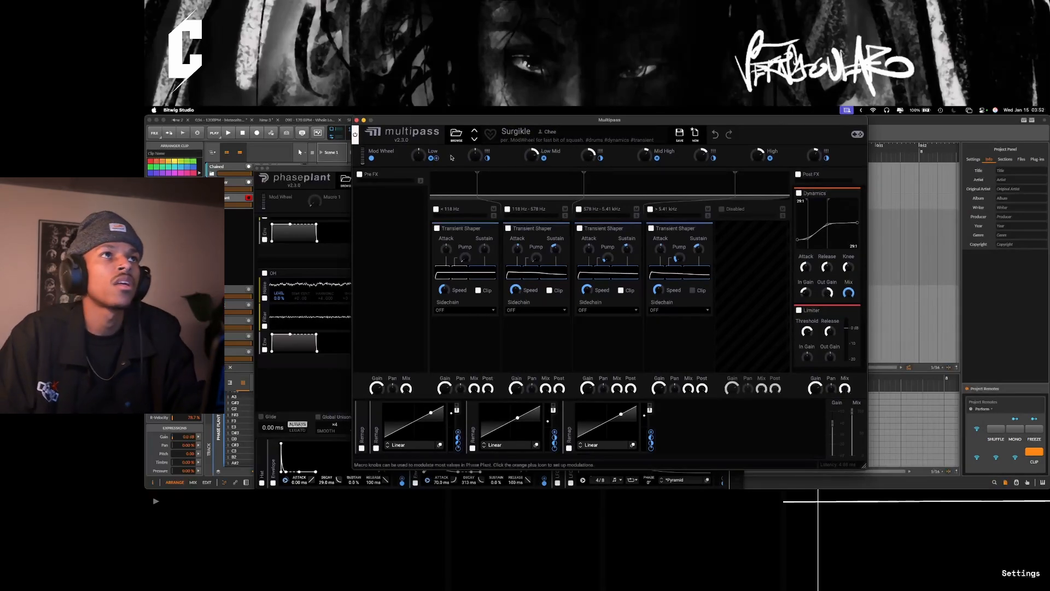
Step: Adjust the Low, High, Low Mid and Mid High macros in Multipass during playback, and close its window
key(space)
drag(419, 156, 419, 112)
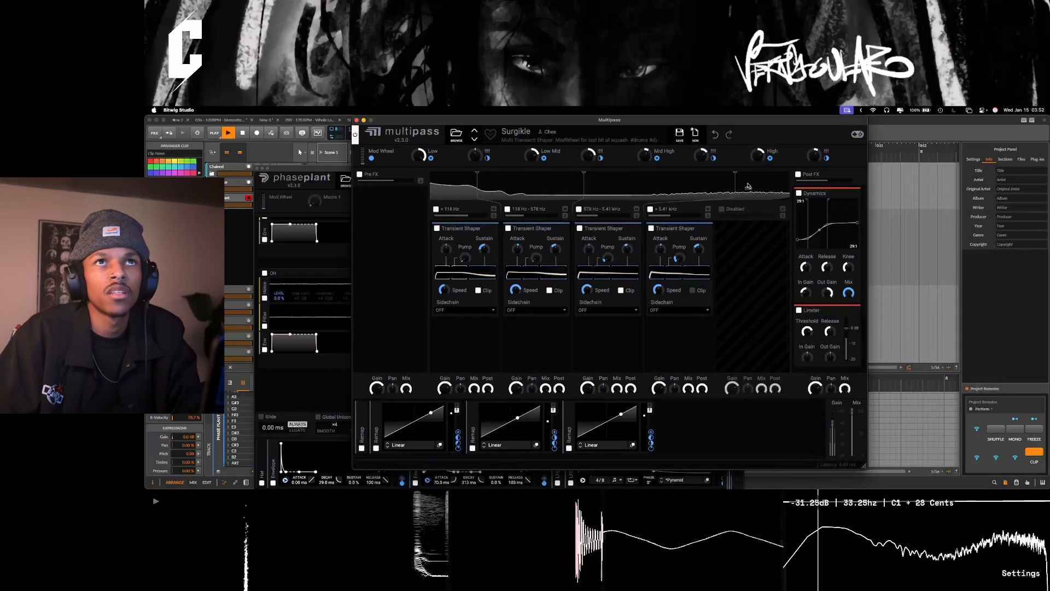
drag(757, 156, 757, 123)
drag(532, 156, 531, 123)
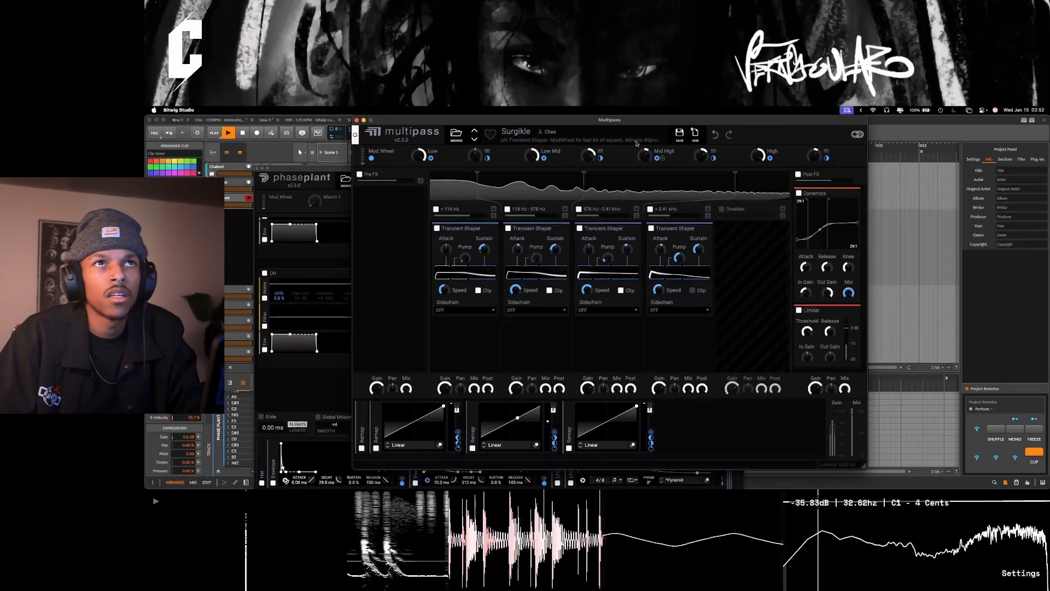
drag(645, 156, 644, 123)
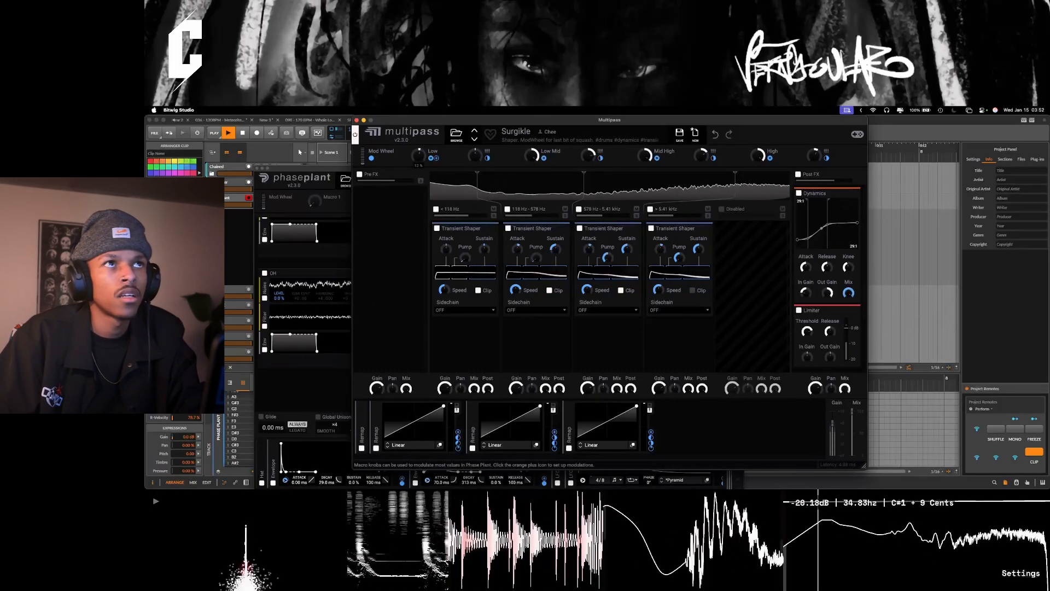
drag(531, 156, 532, 168)
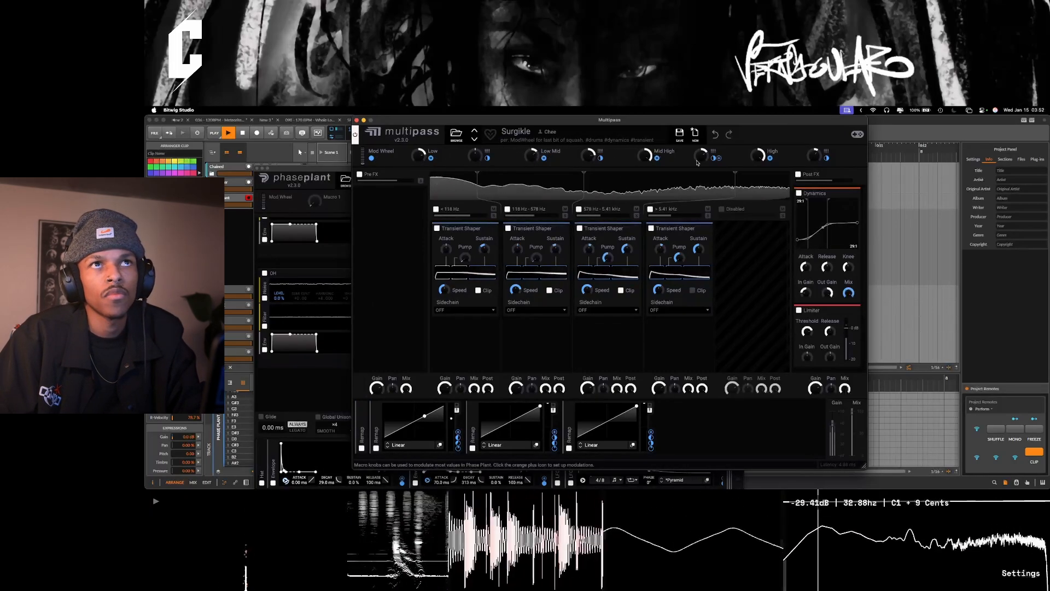
drag(656, 158, 644, 169)
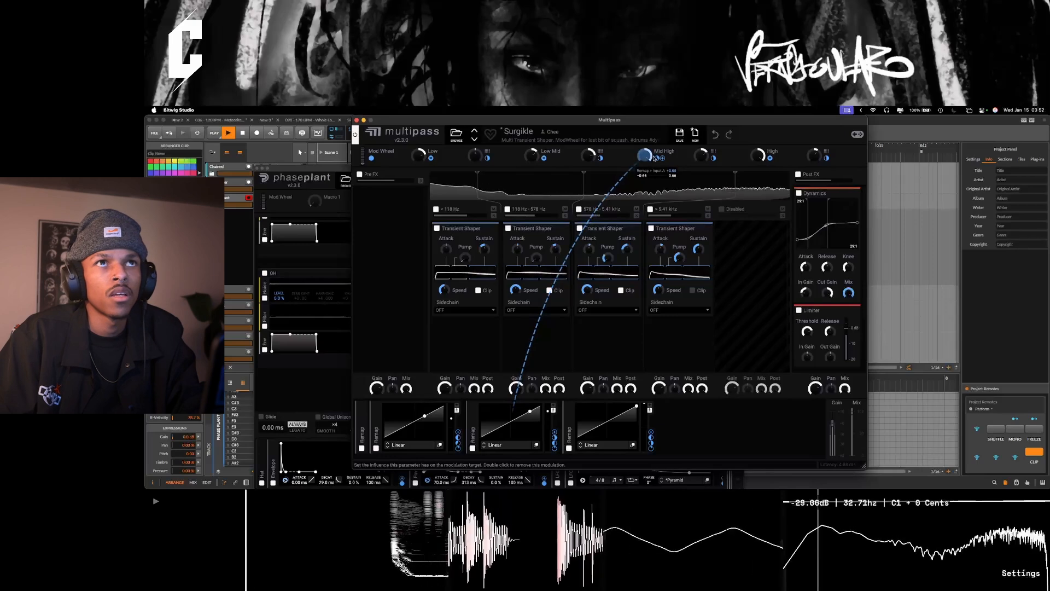
key(space)
click(356, 120)
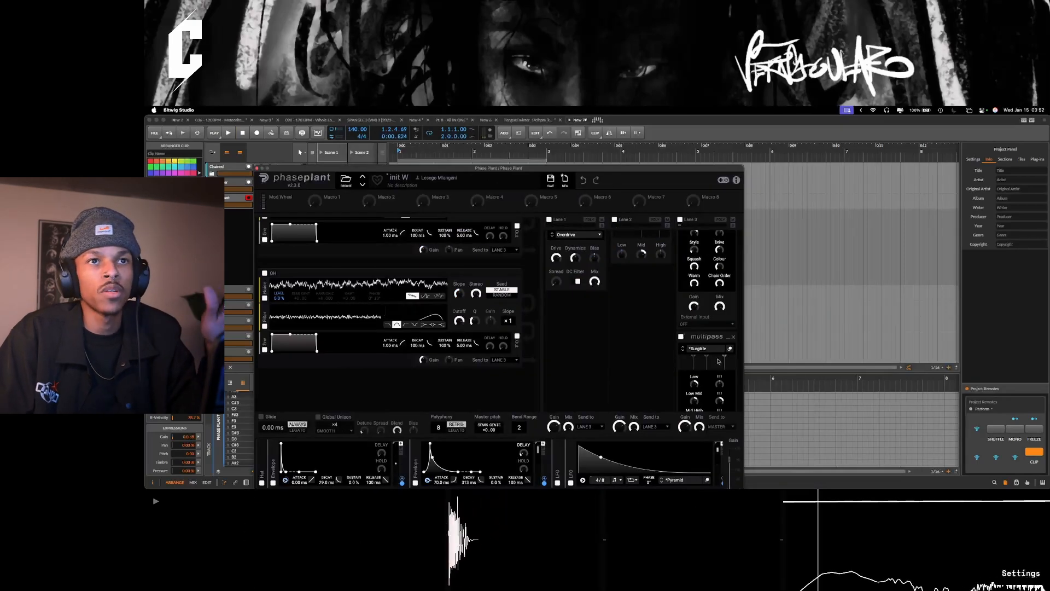
Step: Collapse the Snap Heap and Multipass in Lane 3, add a second Snap Heap below them, and open its editor
scroll(719, 238, up, 2)
scroll(718, 238, up, 3)
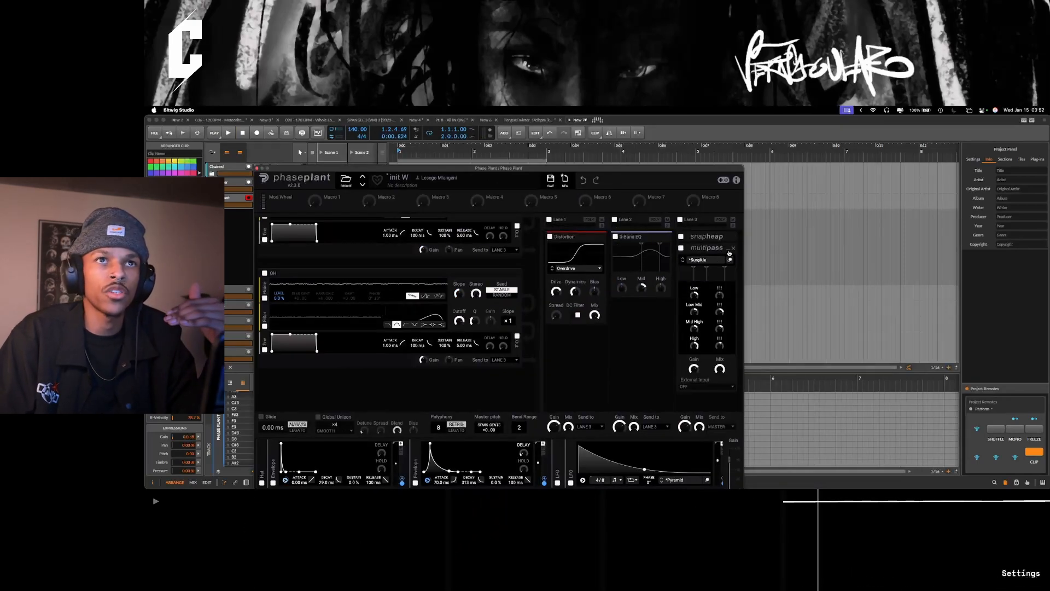
click(729, 249)
click(705, 287)
click(716, 388)
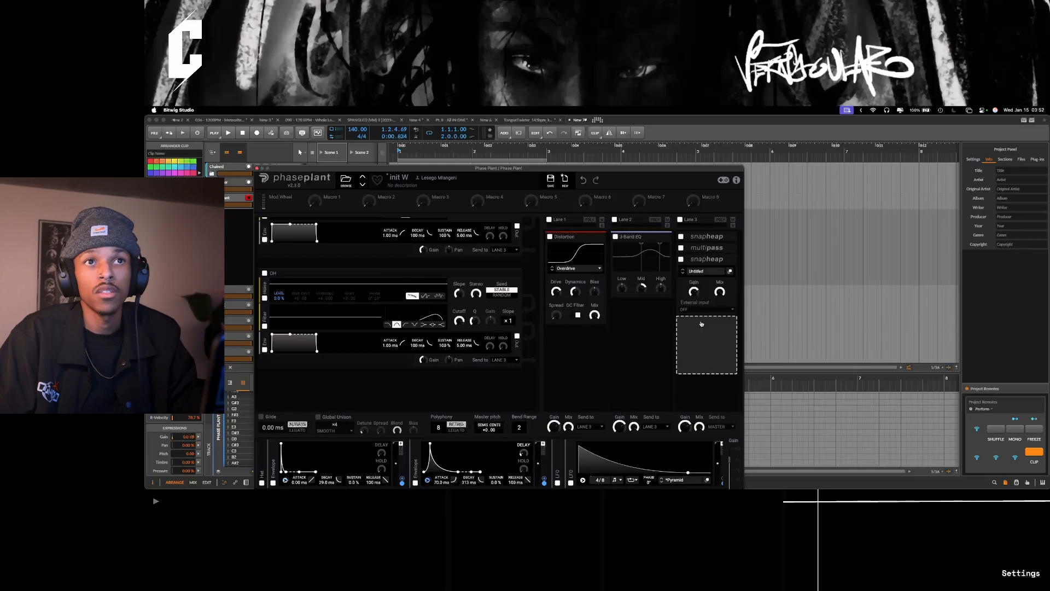
click(728, 272)
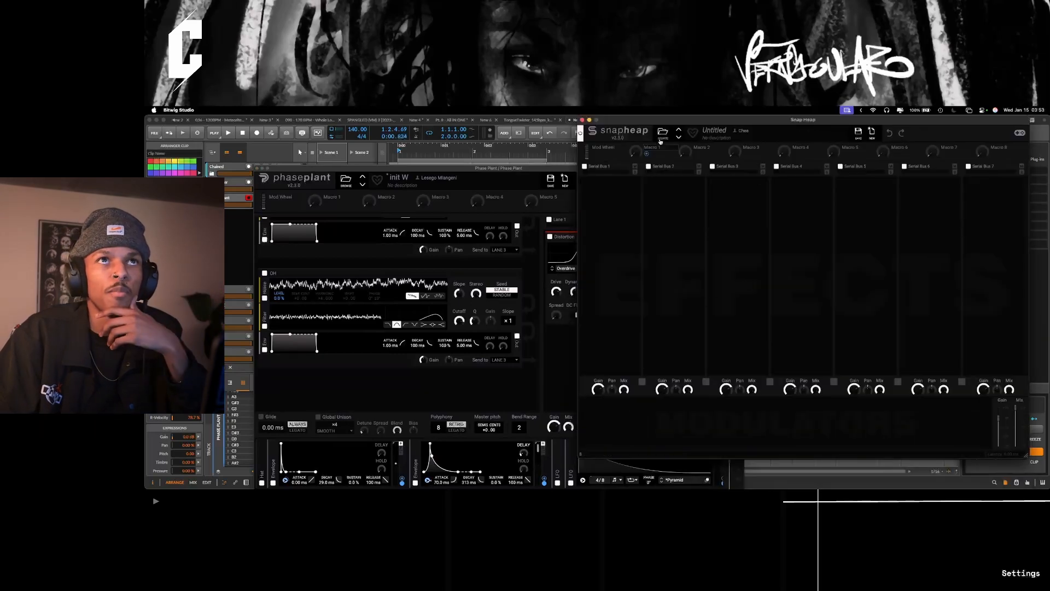
Step: Load the Plonked Out & Bubbly preset from the Vernacular bank in the second Snap Heap and audition the kit
click(664, 137)
scroll(489, 261, down, 3)
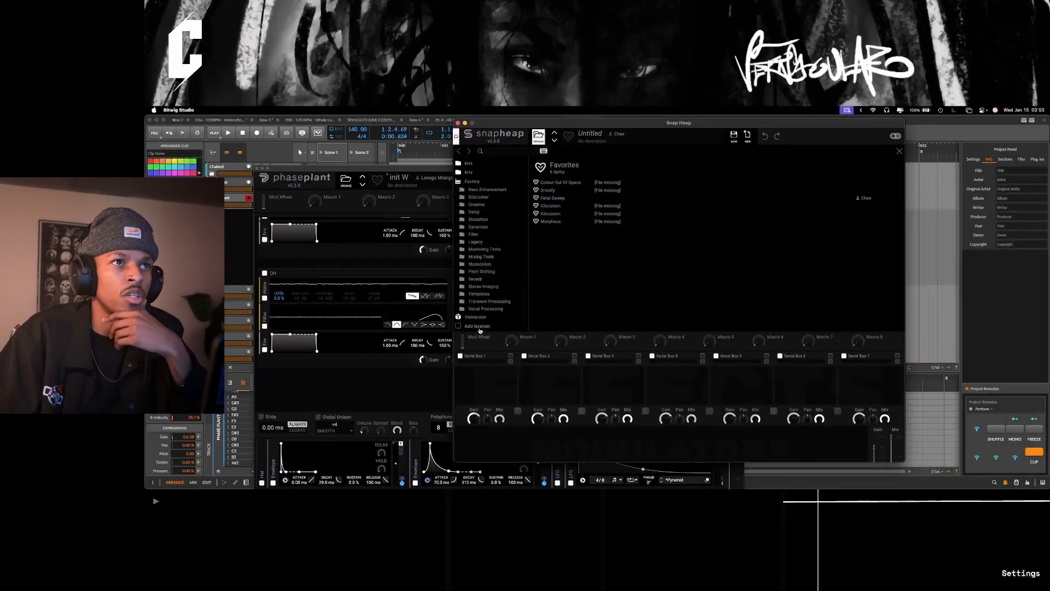
click(476, 317)
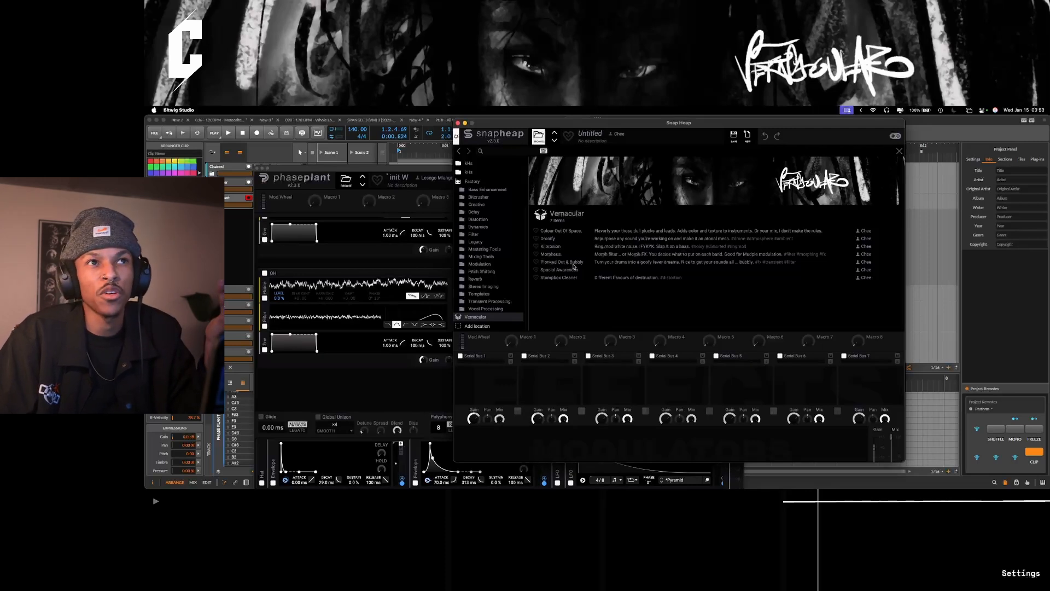
double_click(573, 263)
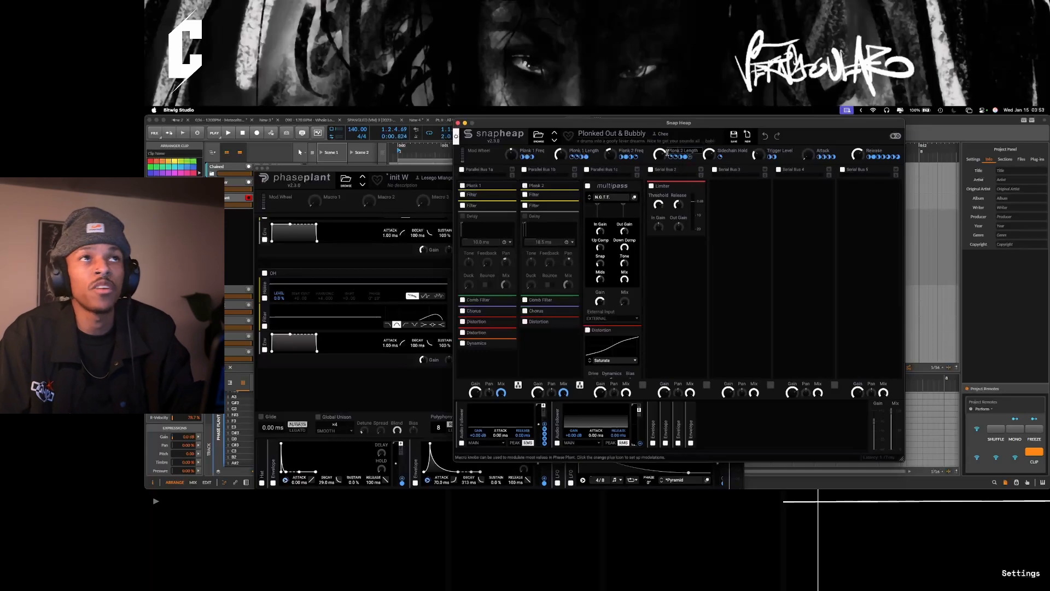
key(space)
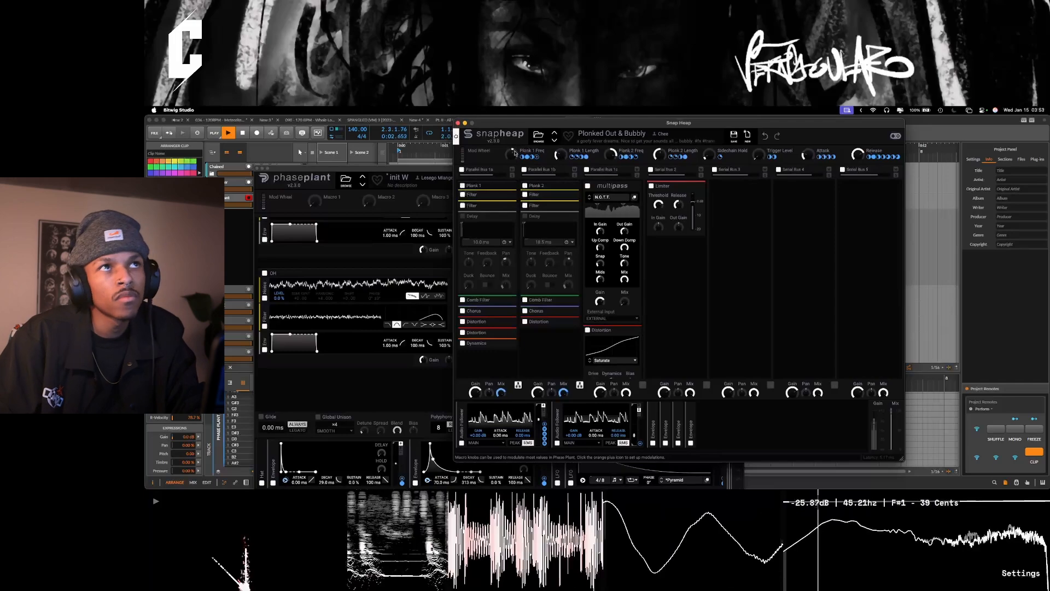
Step: Close the second Snap Heap's window and reposition the Phase Plant window to show the Kick group and its modulators
click(458, 123)
scroll(474, 257, up, 5)
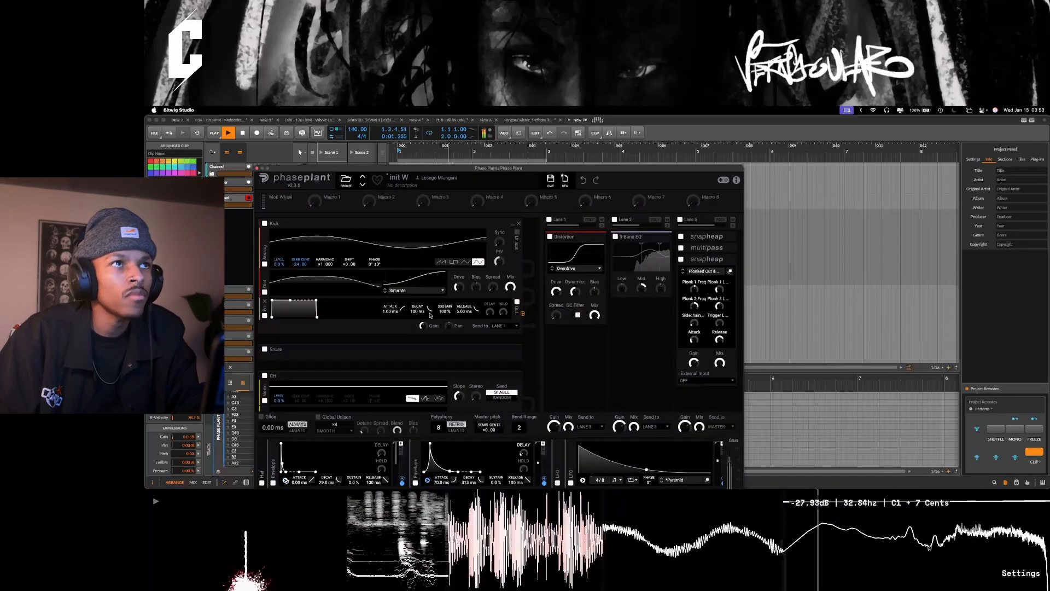
drag(526, 170, 669, 120)
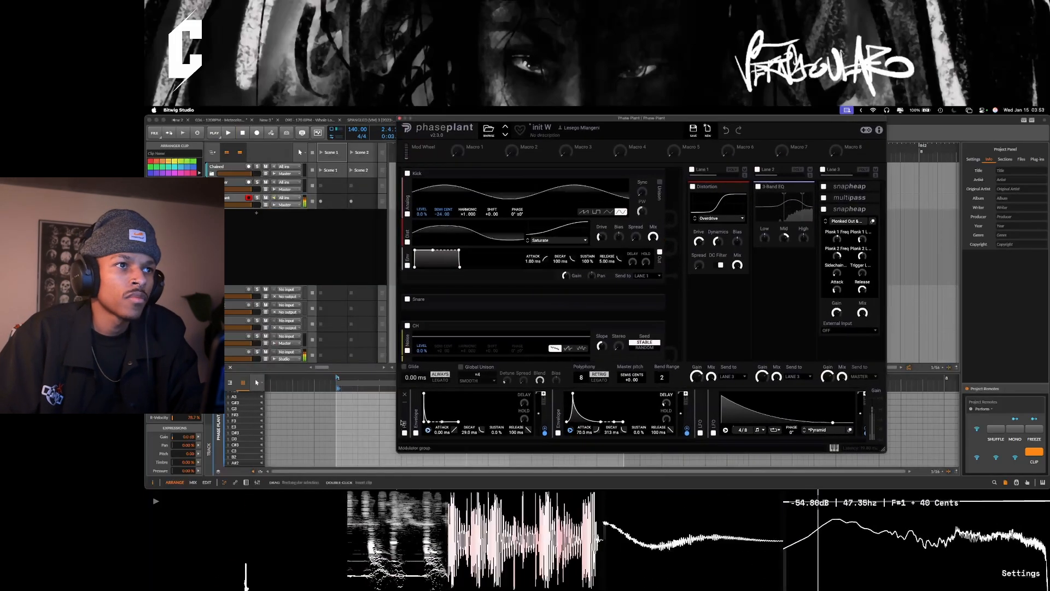
scroll(404, 411, up, 2)
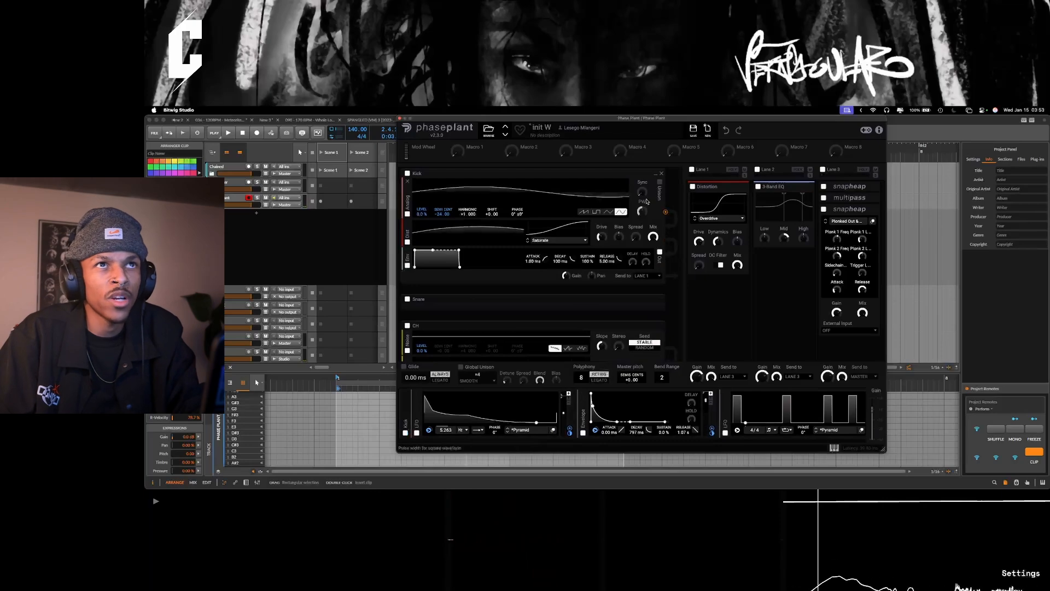
Step: Try the other basic waveforms on the Kick oscillator during playback
key(space)
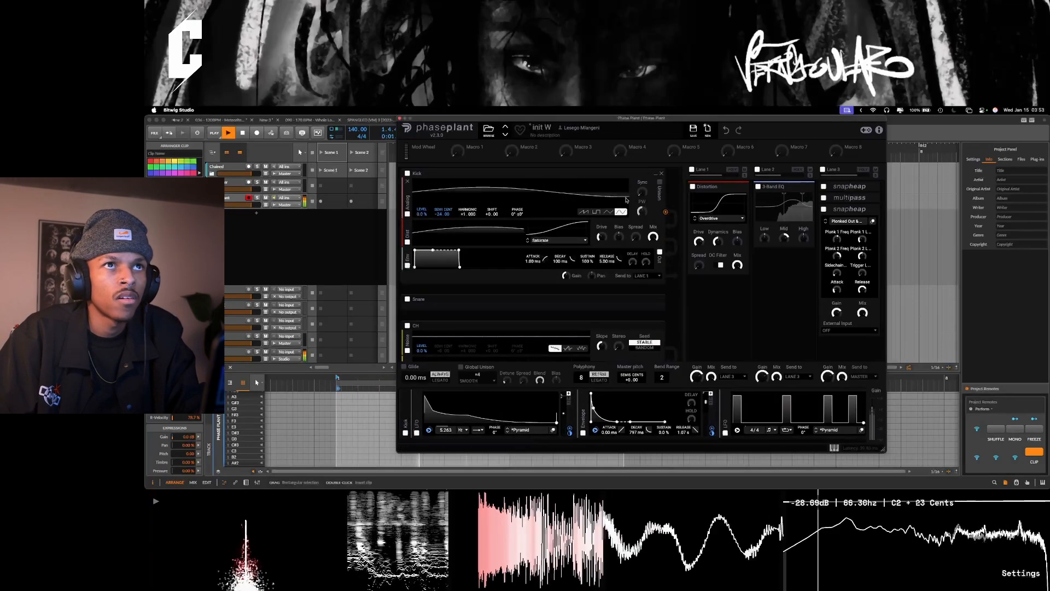
click(584, 212)
click(611, 213)
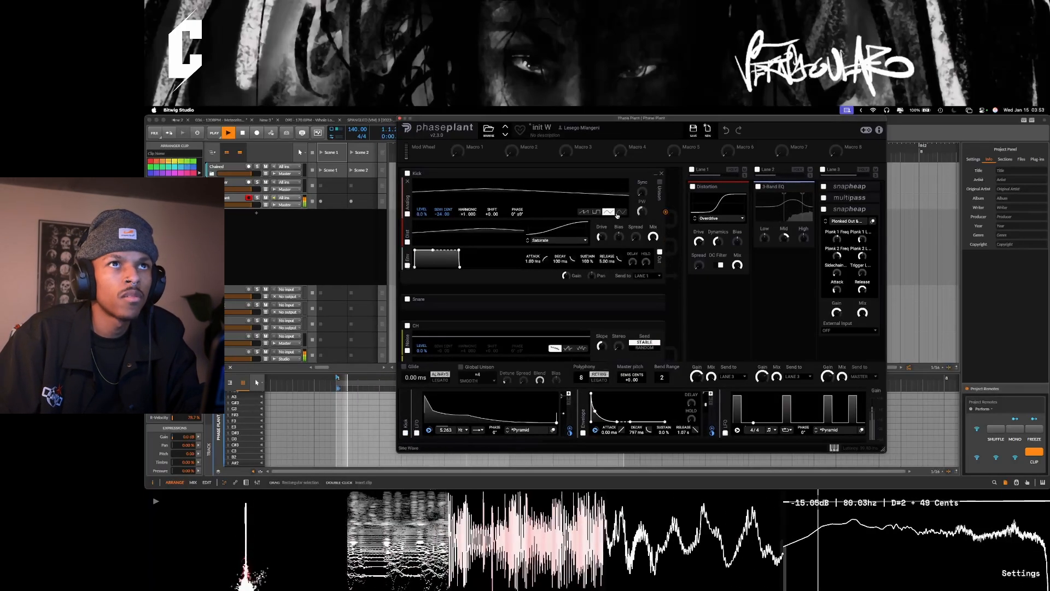
click(597, 213)
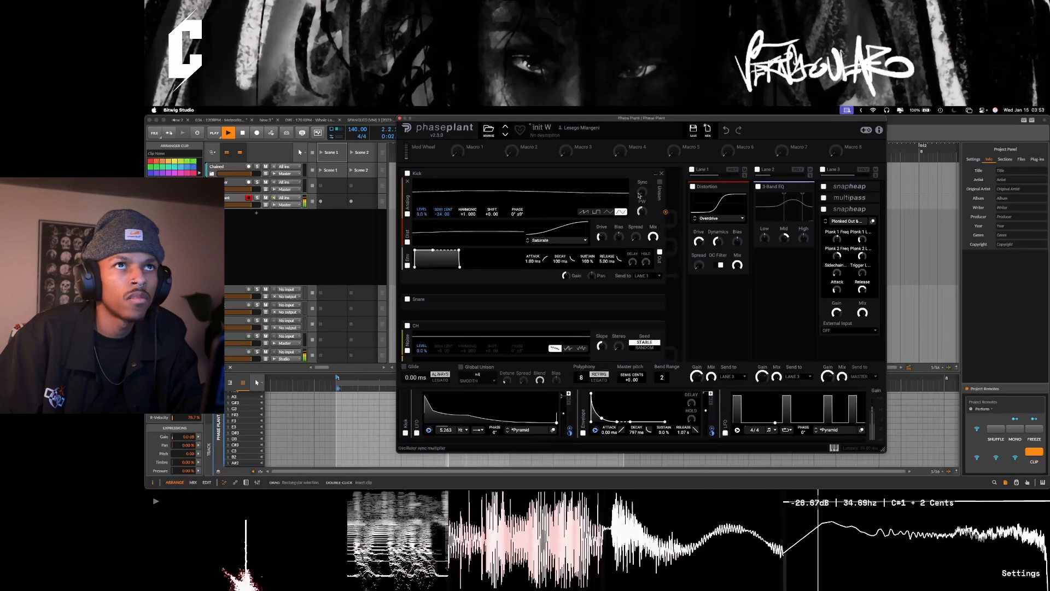
Step: Collapse the second Snap Heap in Lane 3 and stop playback
click(857, 210)
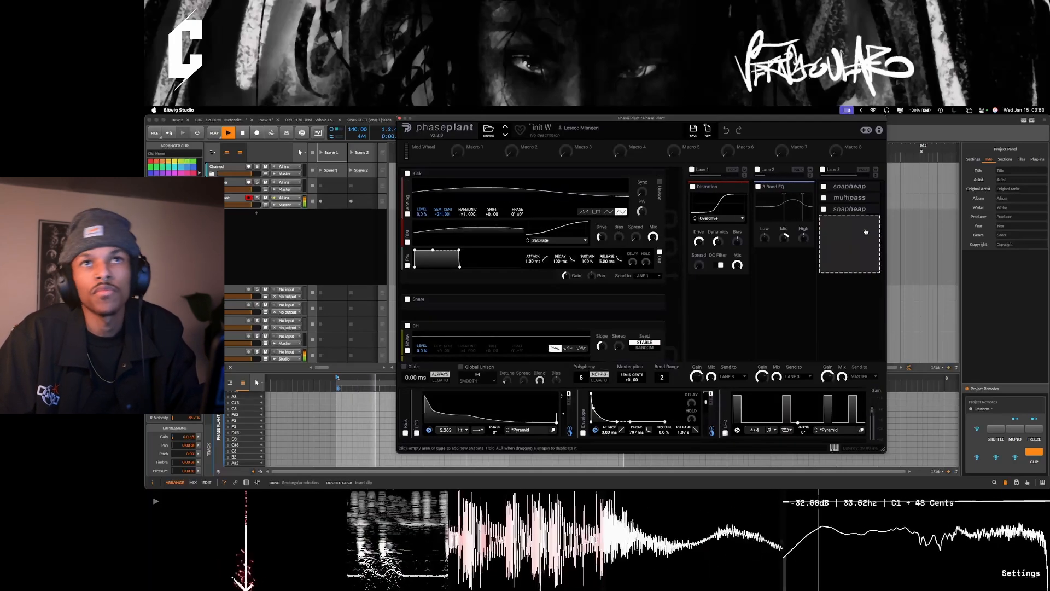
key(space)
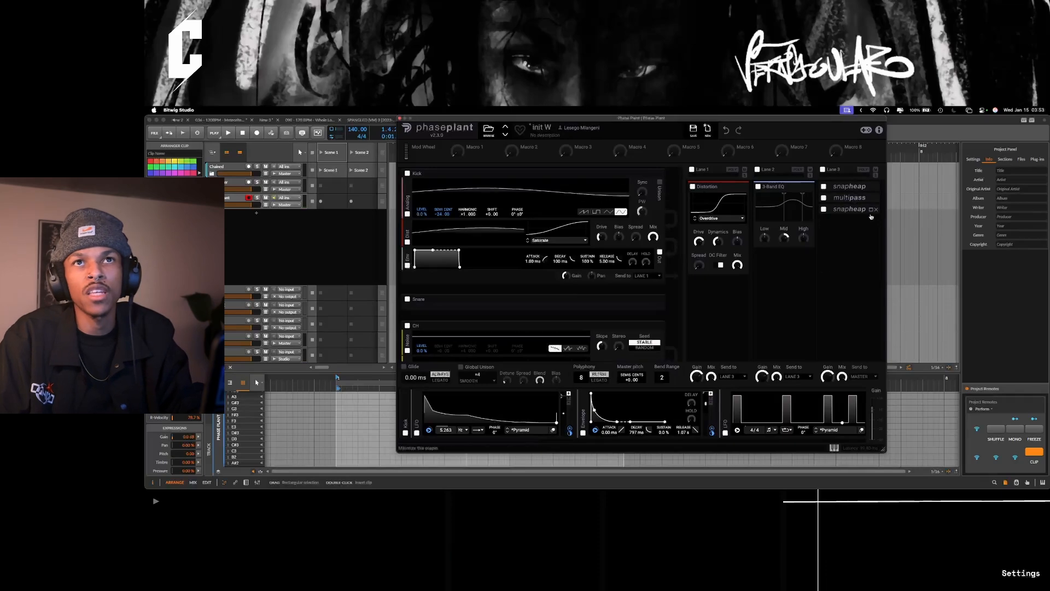
Step: Expand the second Snap Heap in Lane 3 and move it to the start of the effect chain during playback
key(space)
click(858, 209)
drag(864, 218, 852, 185)
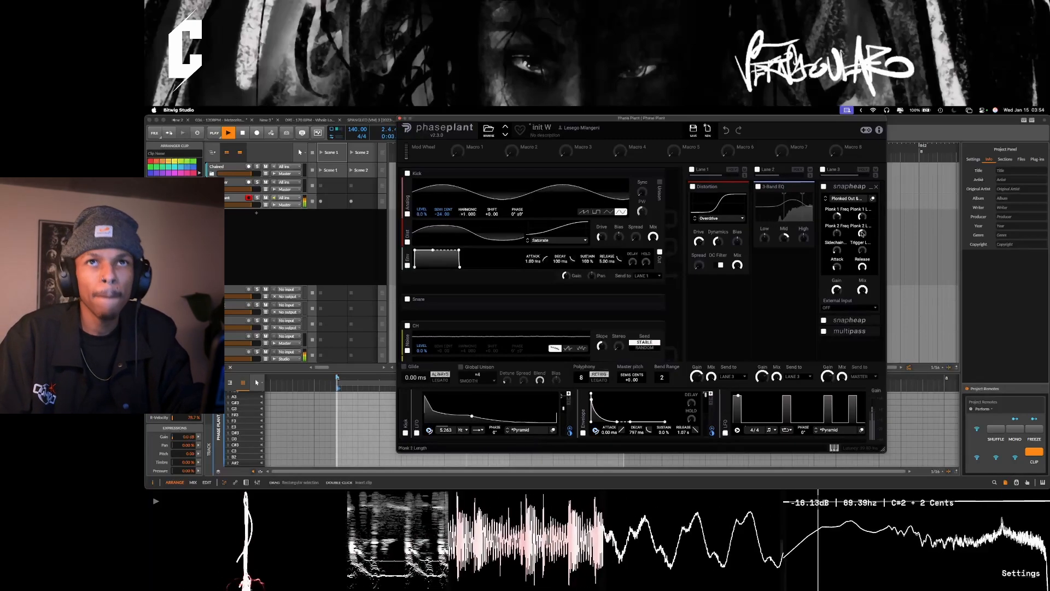
Step: Expand the other Snap Heap in Lane 3 to show its macro controls and audition the reordered effect chain
click(870, 321)
scroll(868, 320, down, 5)
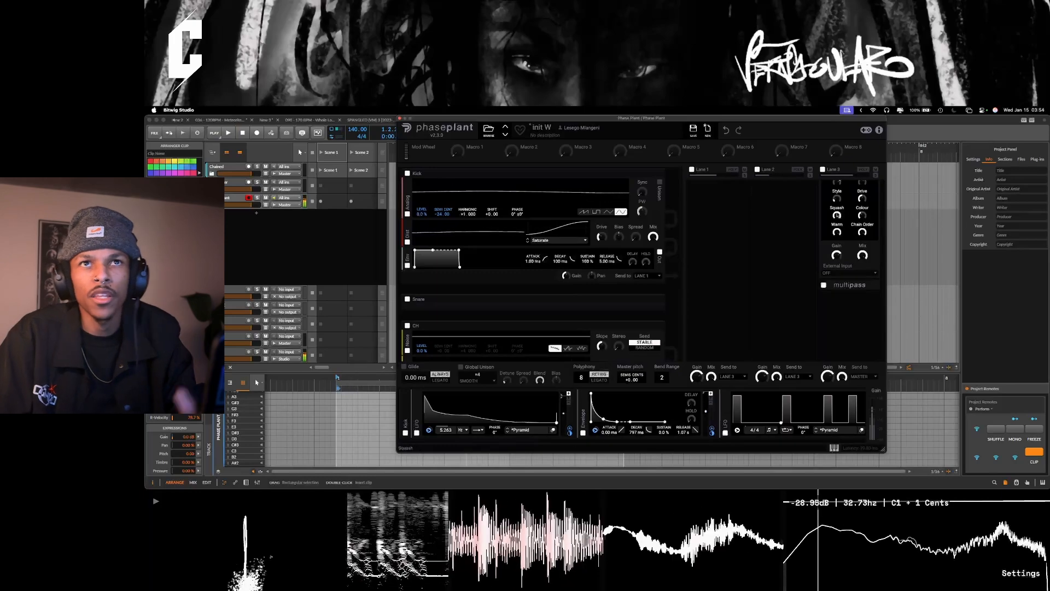
key(space)
key(space)
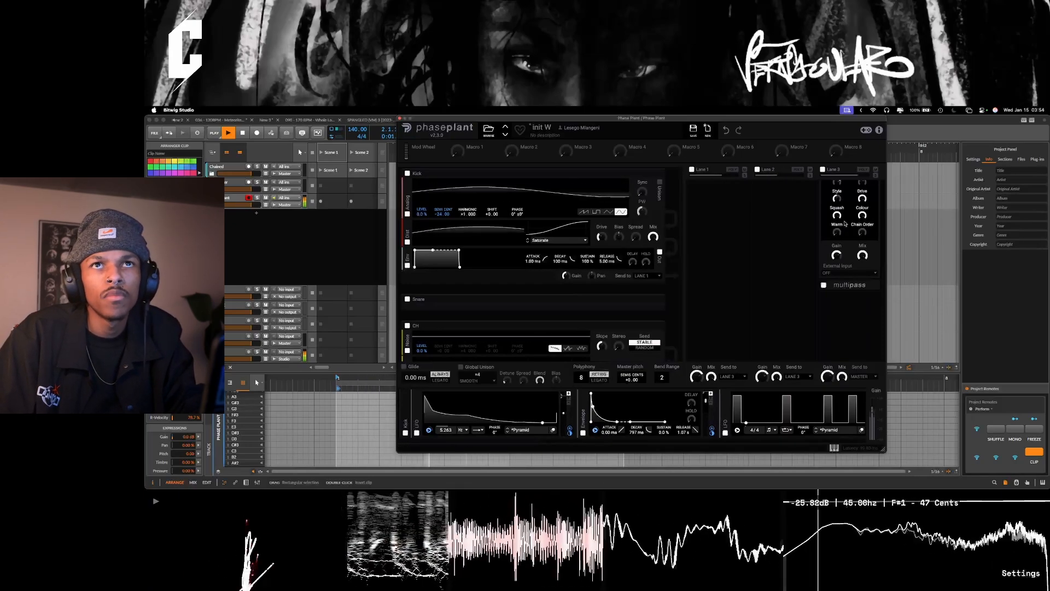
scroll(845, 223, up, 5)
scroll(847, 226, down, 5)
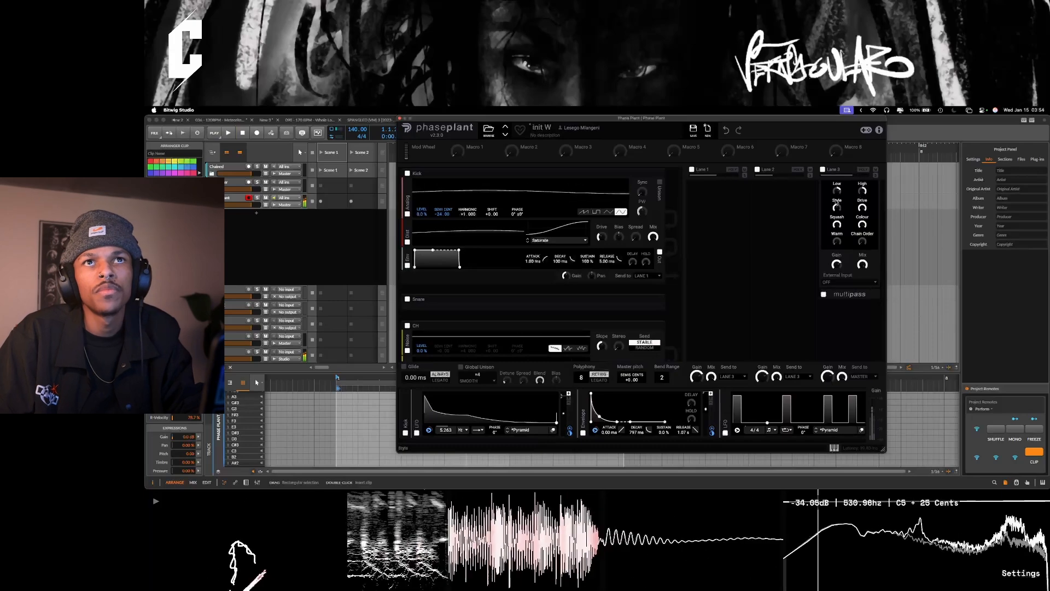
Step: Resume playback and add a Tape Stop effect after Multipass at the end of Lane 3
key(space)
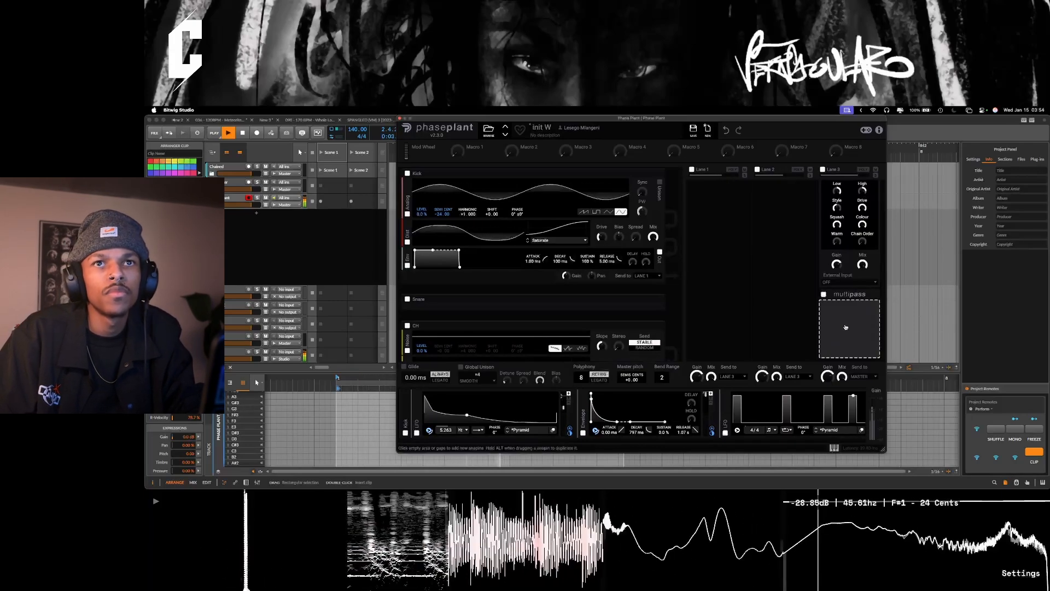
click(848, 329)
click(817, 348)
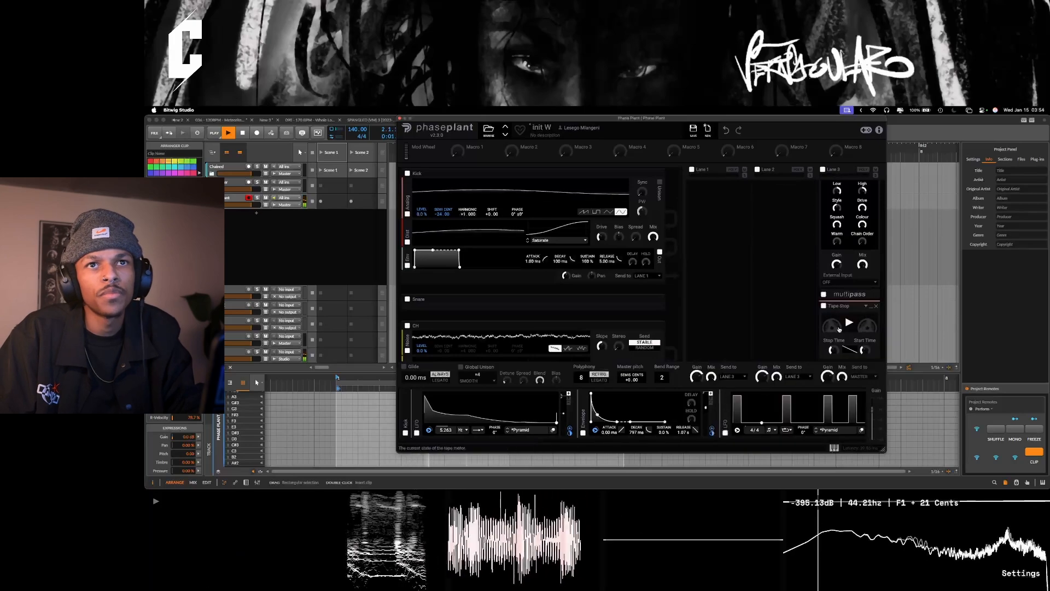
Step: Toggle the Tape Stop motor during playback and adjust its Stop Time to audition the slowdown on the kit
scroll(834, 326, down, 3)
click(850, 257)
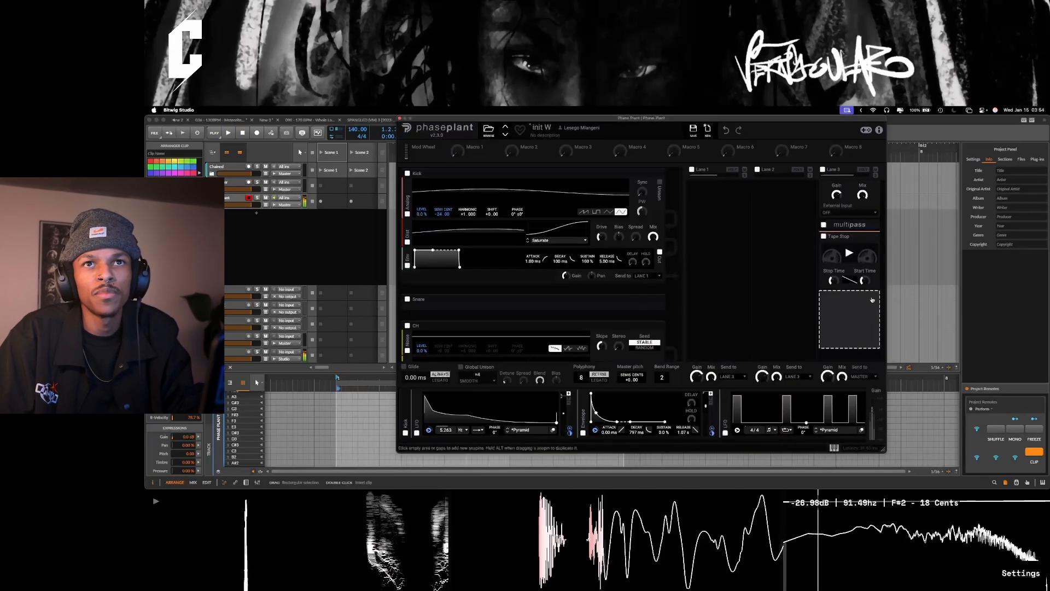
drag(834, 281, 837, 262)
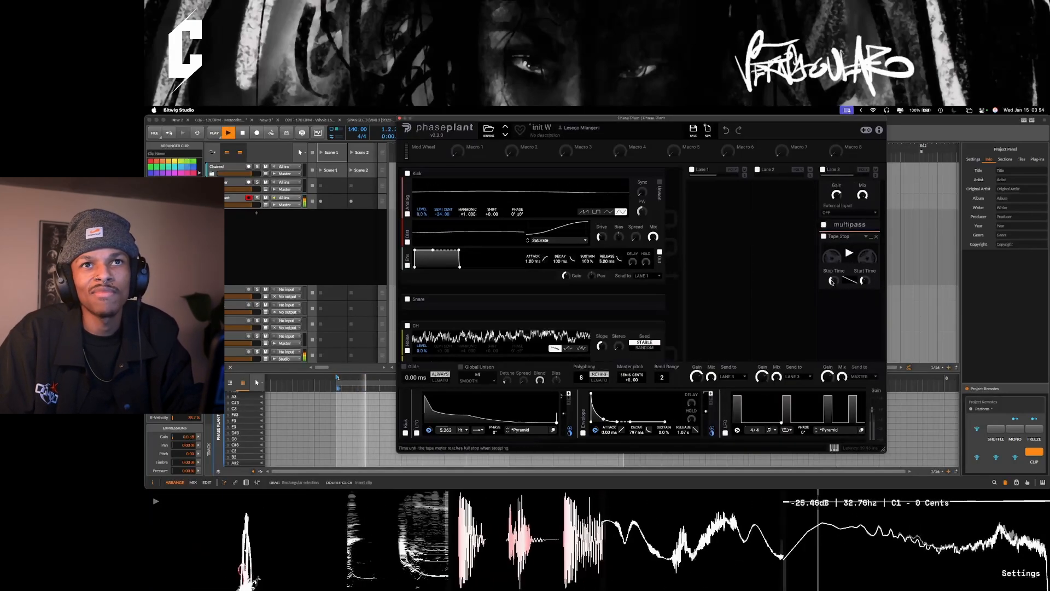
click(849, 254)
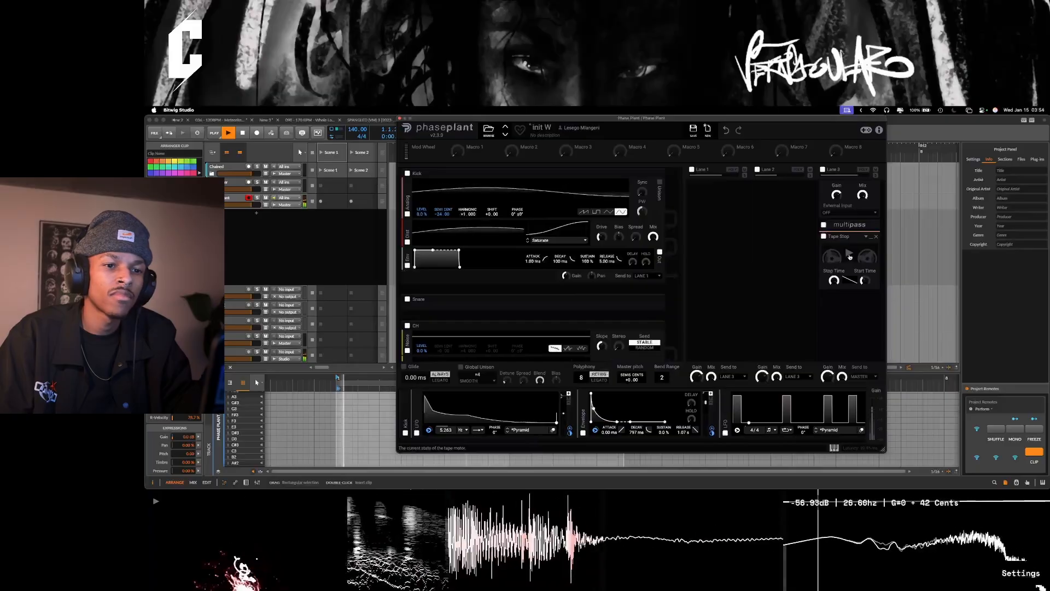